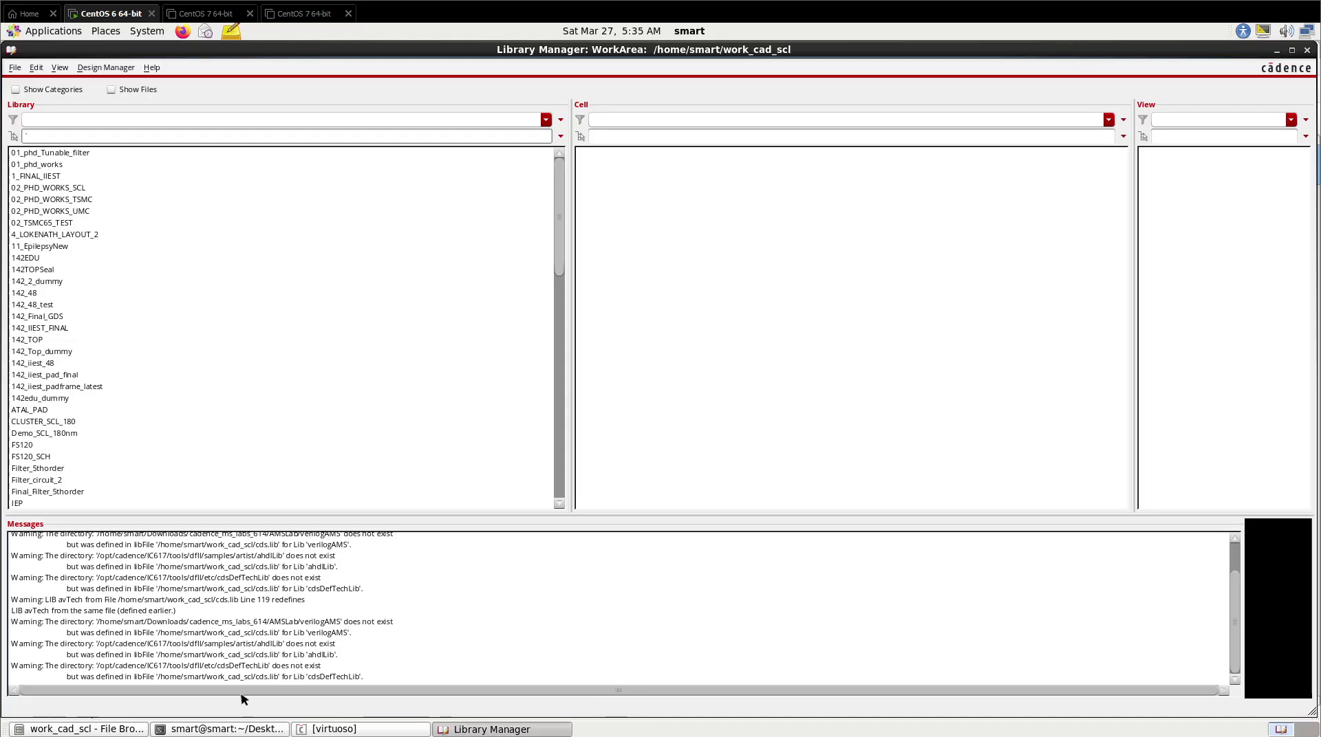
# Step: Move the terminal out of the way and bring back the Virtuoso log window
pyautogui.click(234, 728)
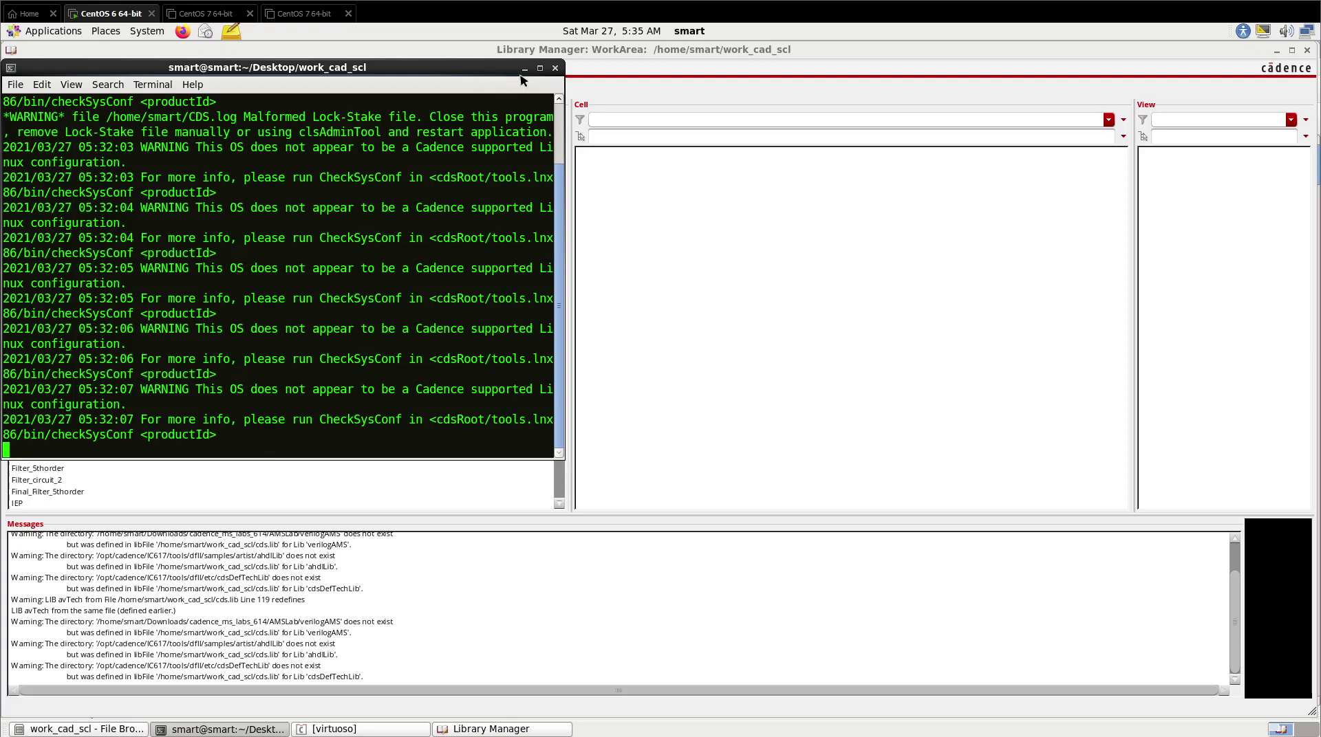
pyautogui.click(524, 68)
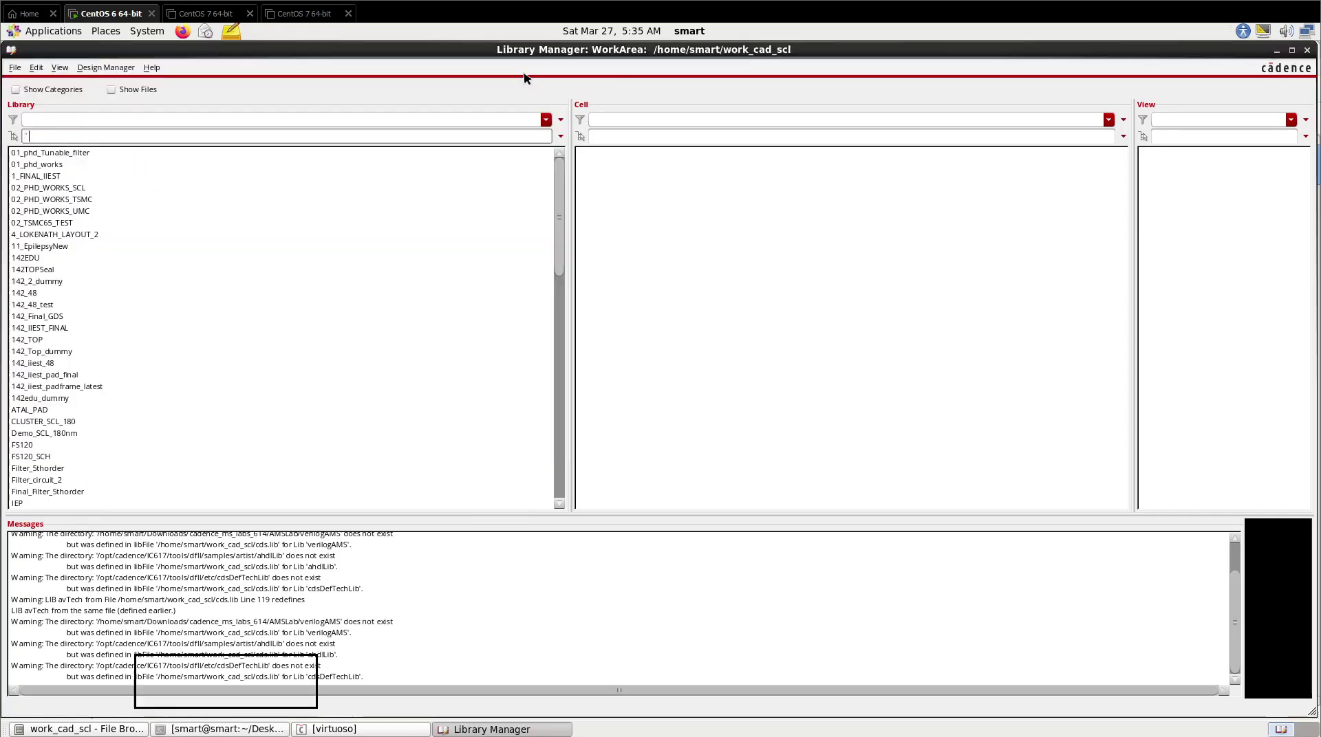
pyautogui.click(347, 729)
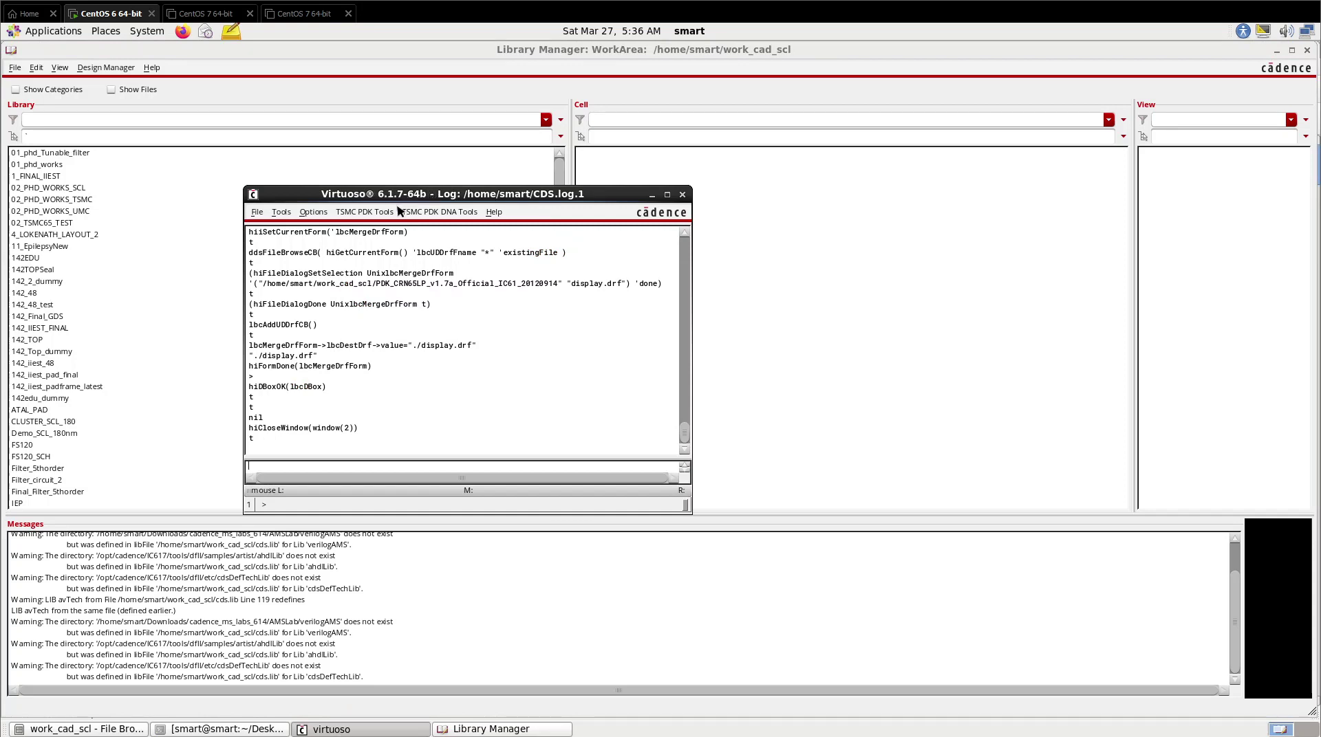
# Step: Relaunch the Library Manager from the log window's Tools menu, then minimize it
pyautogui.click(282, 213)
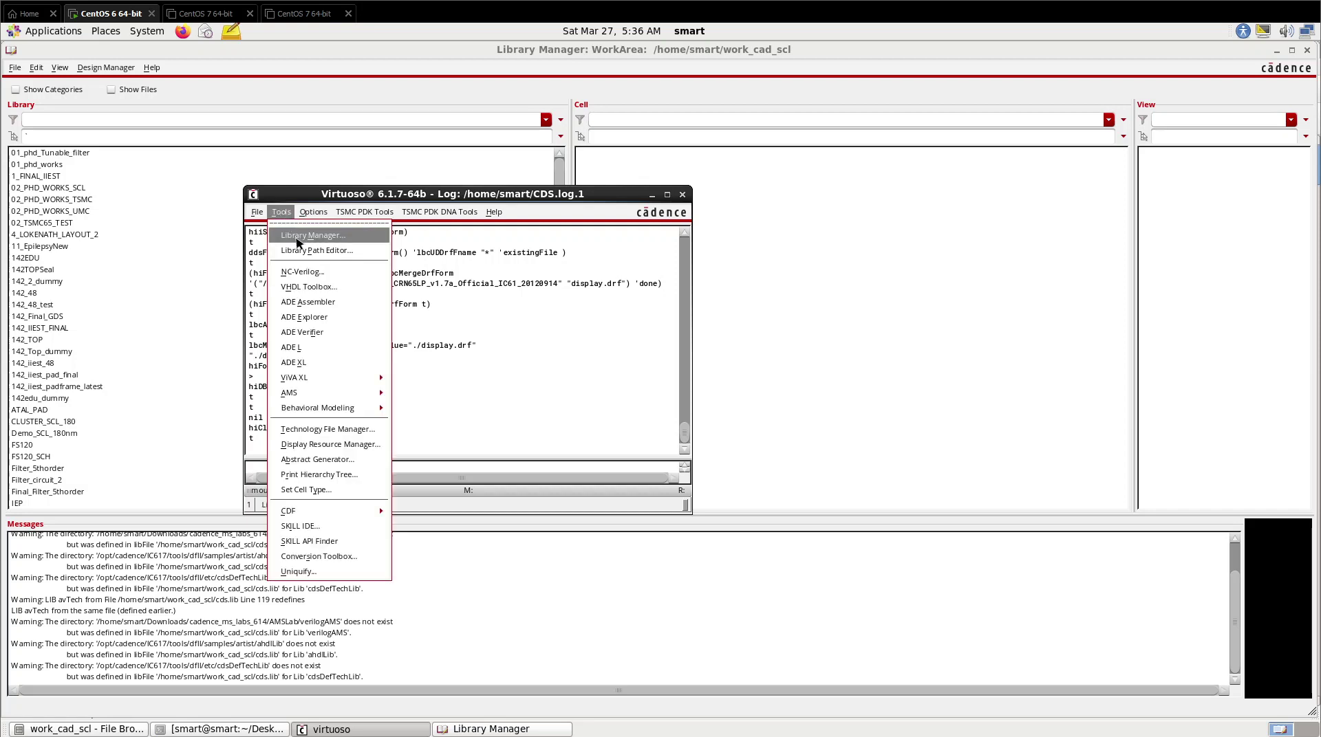
pyautogui.click(299, 236)
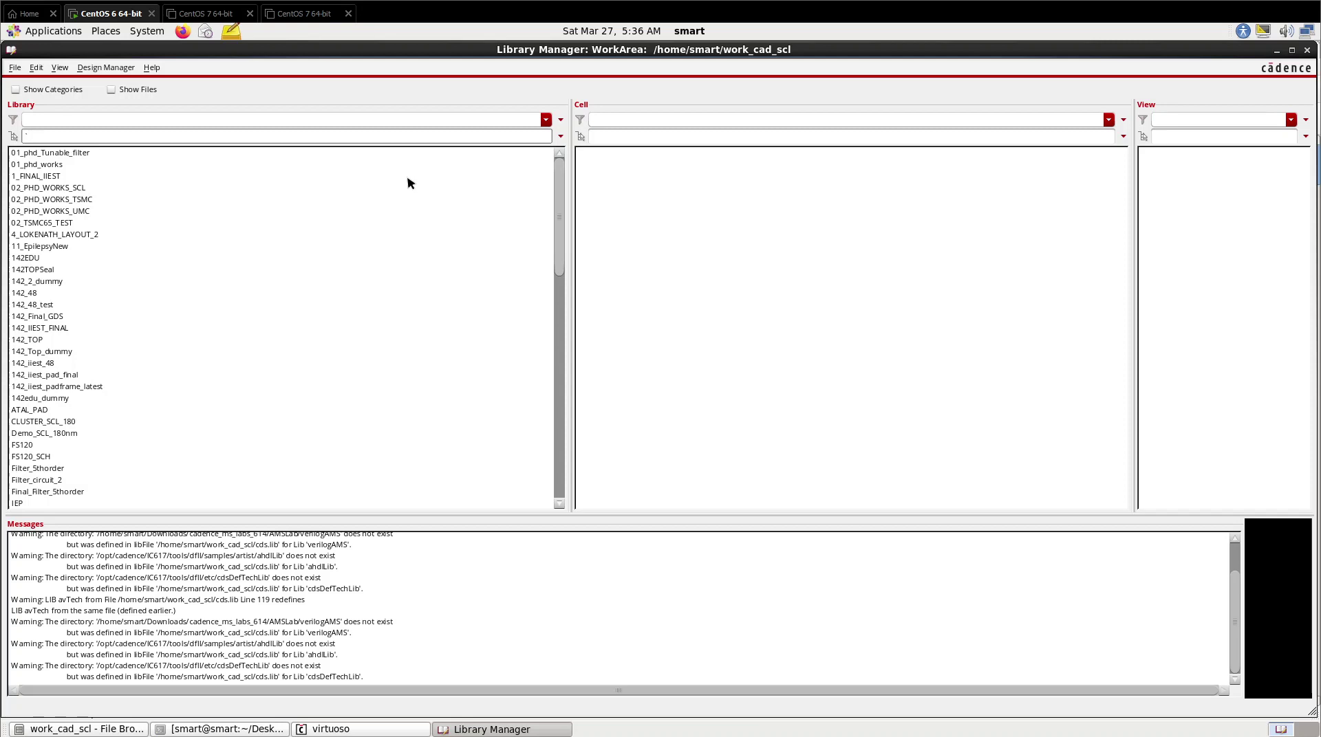
pyautogui.click(490, 729)
# Step: Create a new library named Invertertest from the Library Manager's File menu
pyautogui.click(490, 729)
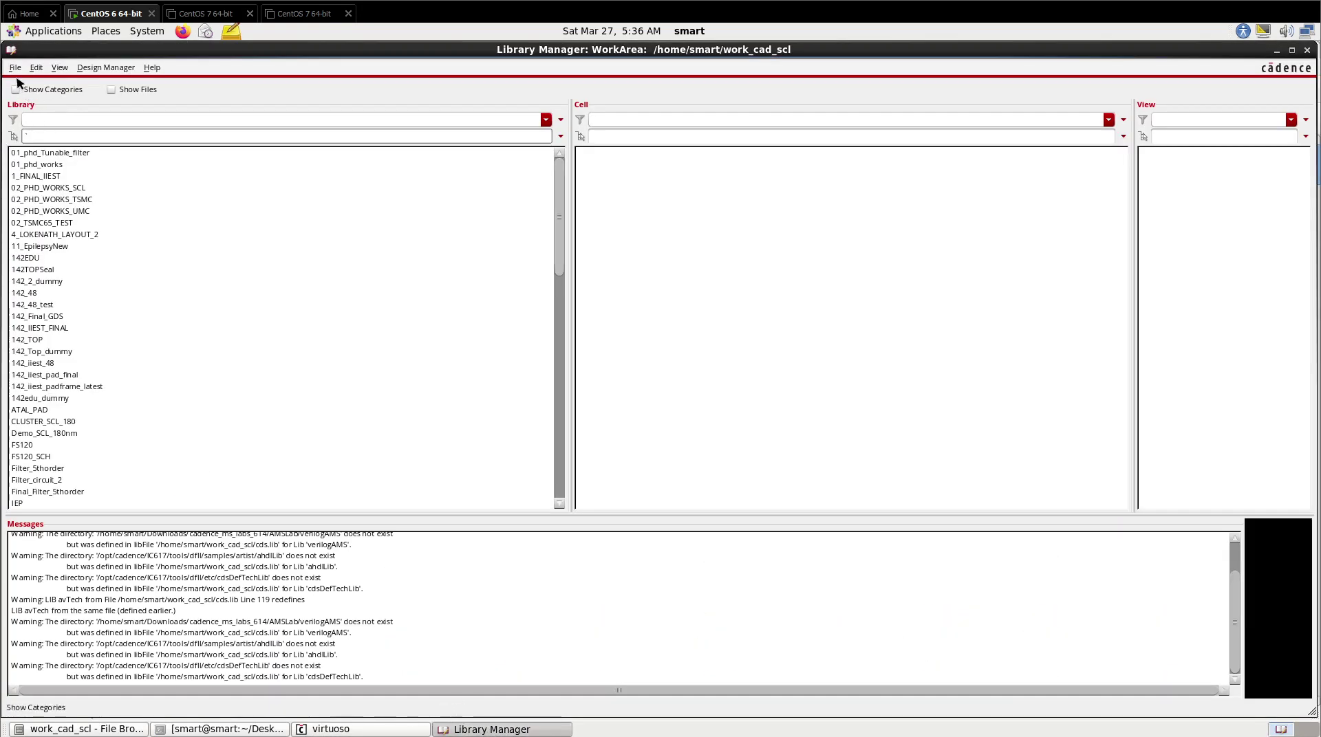
pyautogui.click(15, 67)
pyautogui.moveTo(42, 85)
pyautogui.click(177, 88)
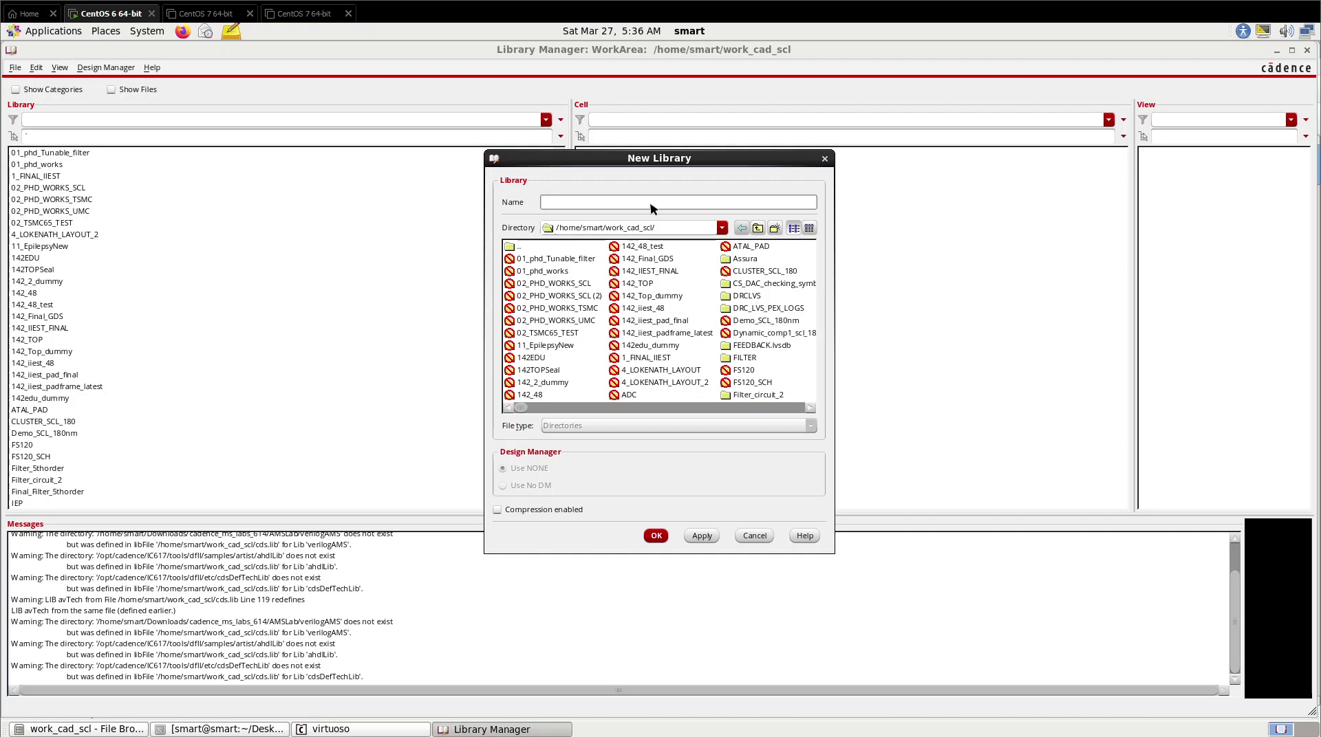
pyautogui.write('Invertertest')
pyautogui.click(655, 536)
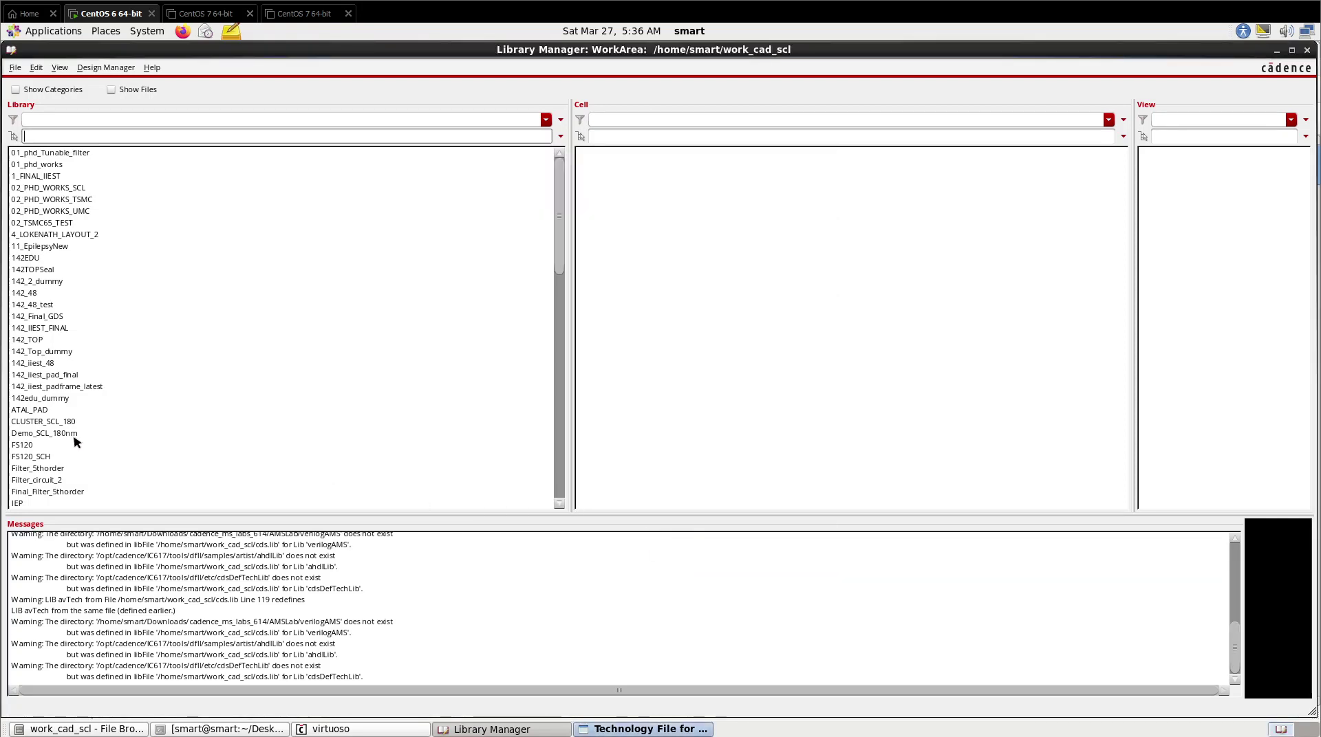
# Step: Attach the Invertertest library to the existing tsmcN65 technology library
pyautogui.click(636, 727)
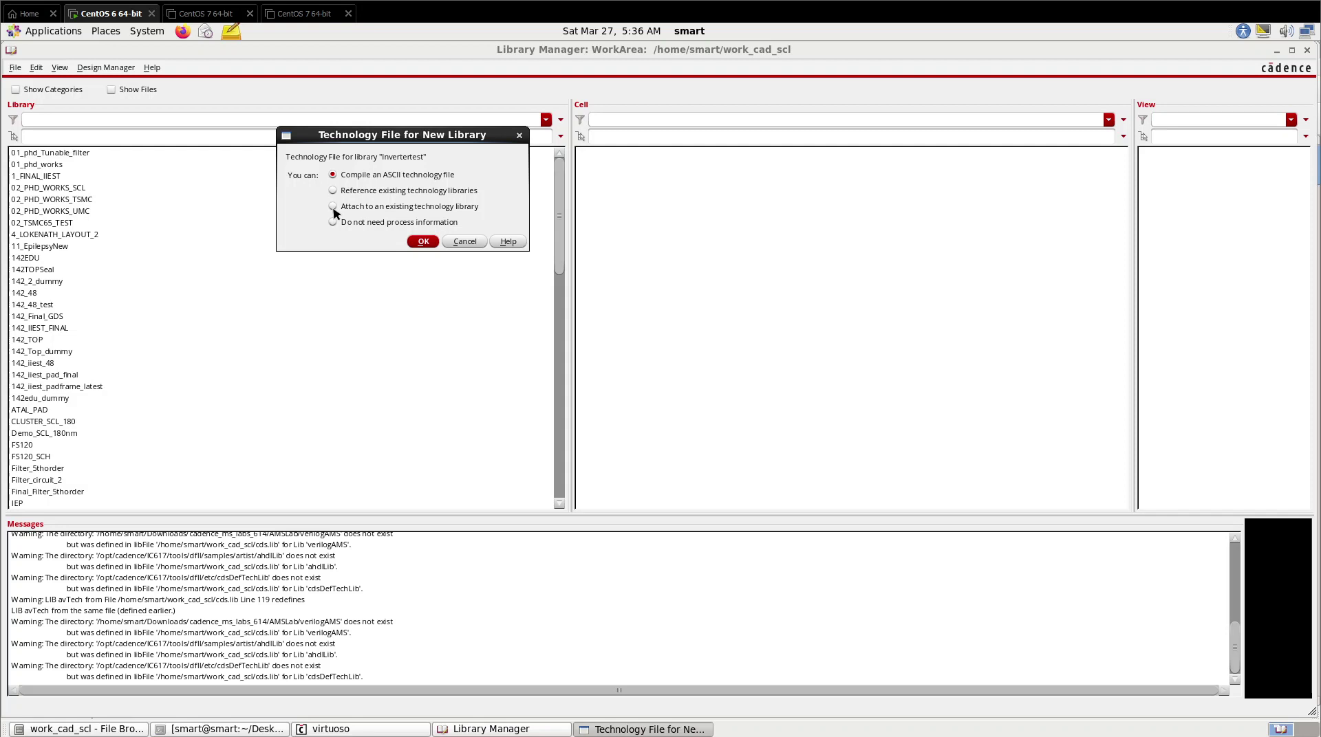
pyautogui.click(333, 208)
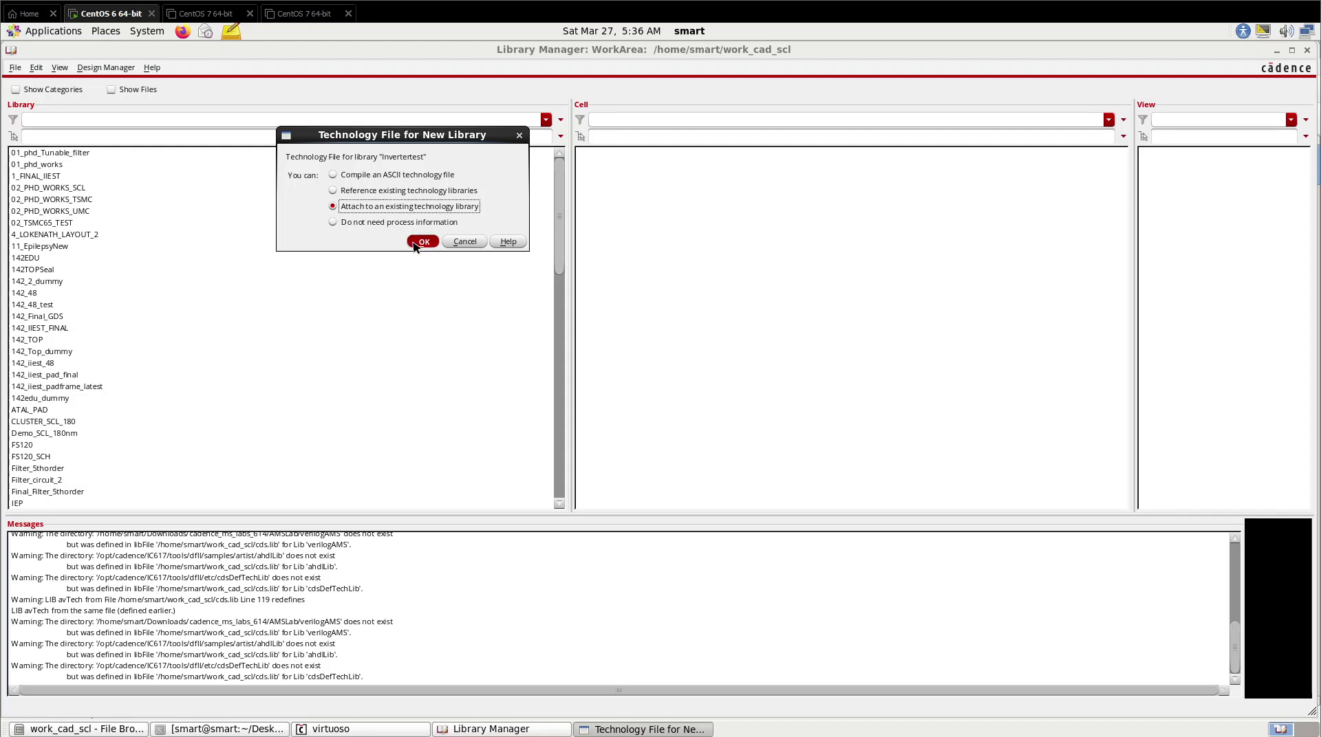
pyautogui.click(420, 242)
pyautogui.scroll(-3, 403, 215)
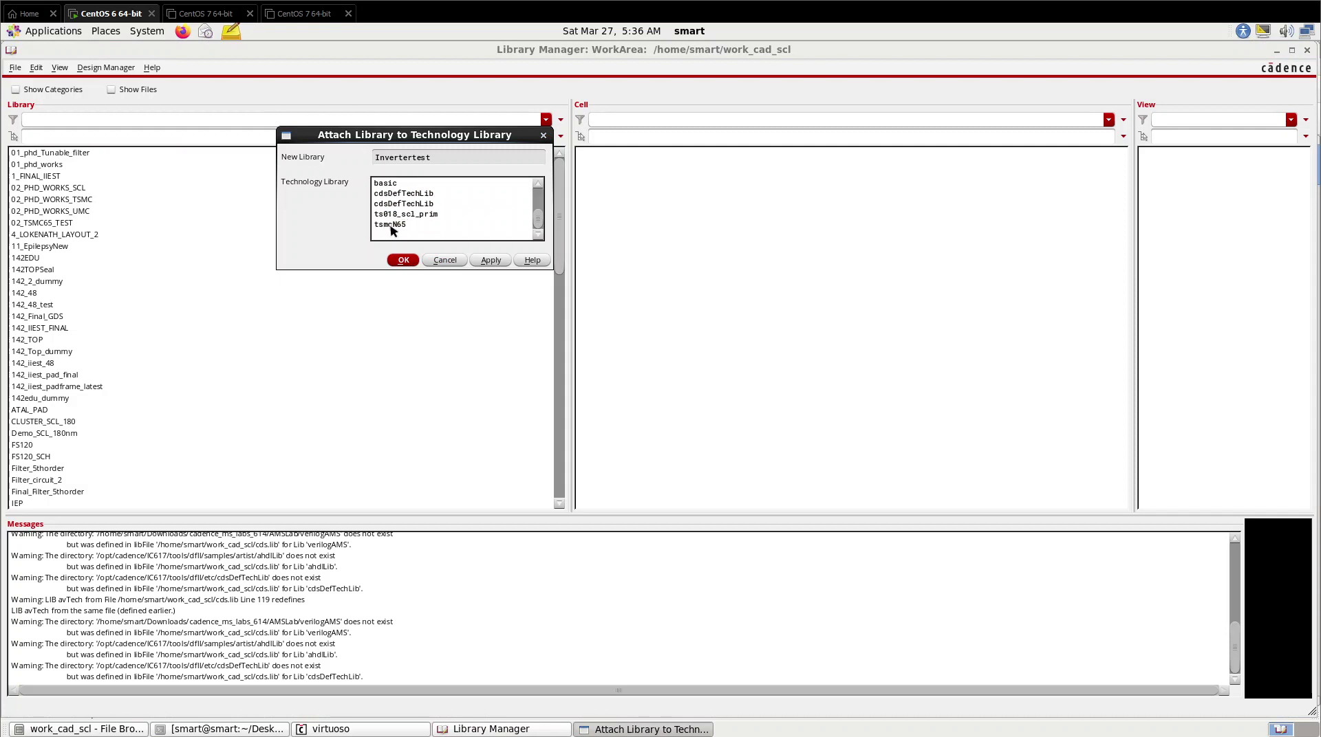
pyautogui.click(390, 227)
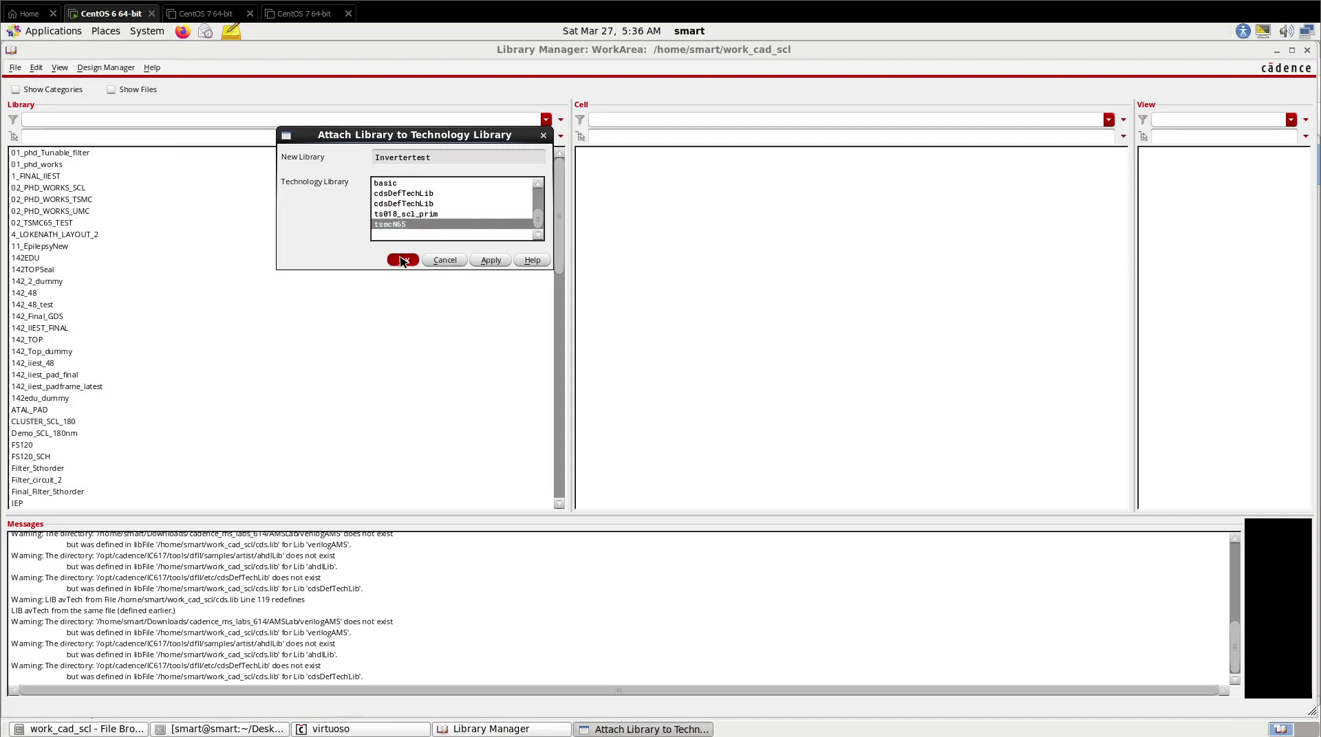
pyautogui.click(403, 260)
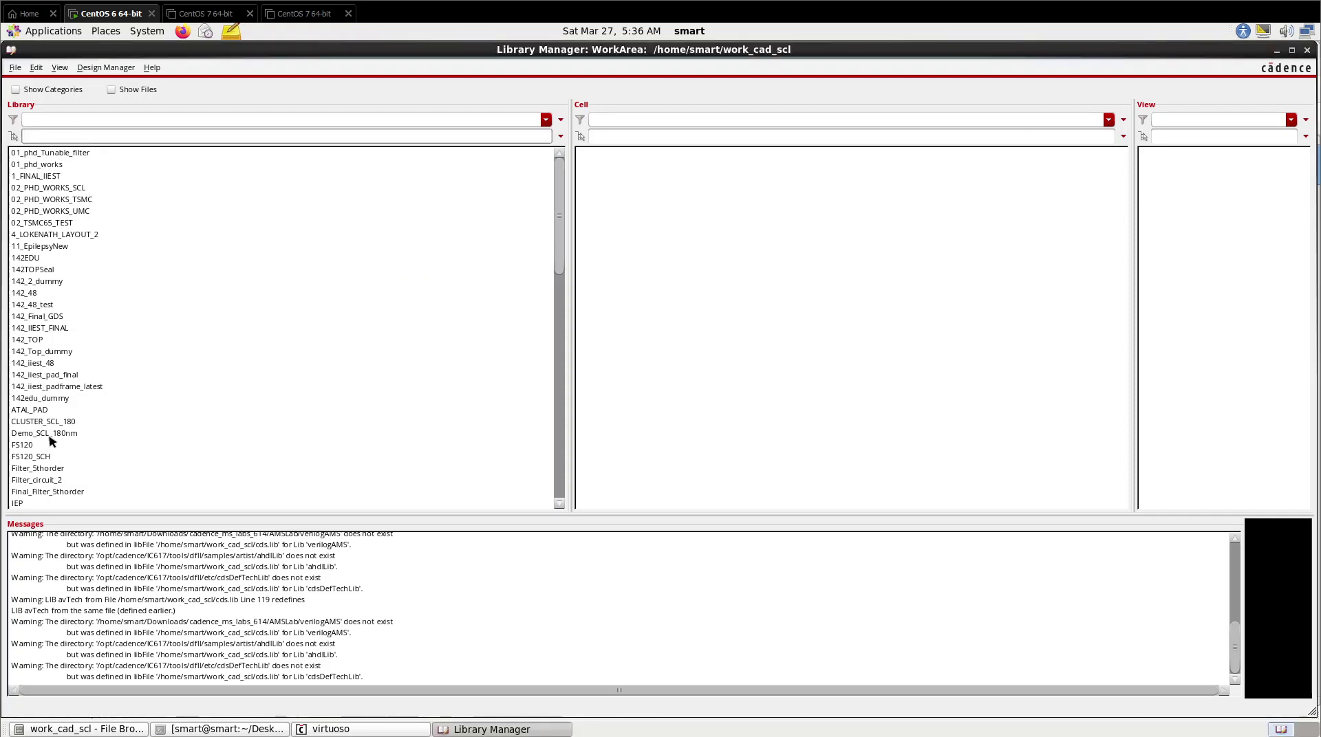
# Step: Select Invertertest and create a new schematic cell view named inverter
pyautogui.scroll(-8, 44, 345)
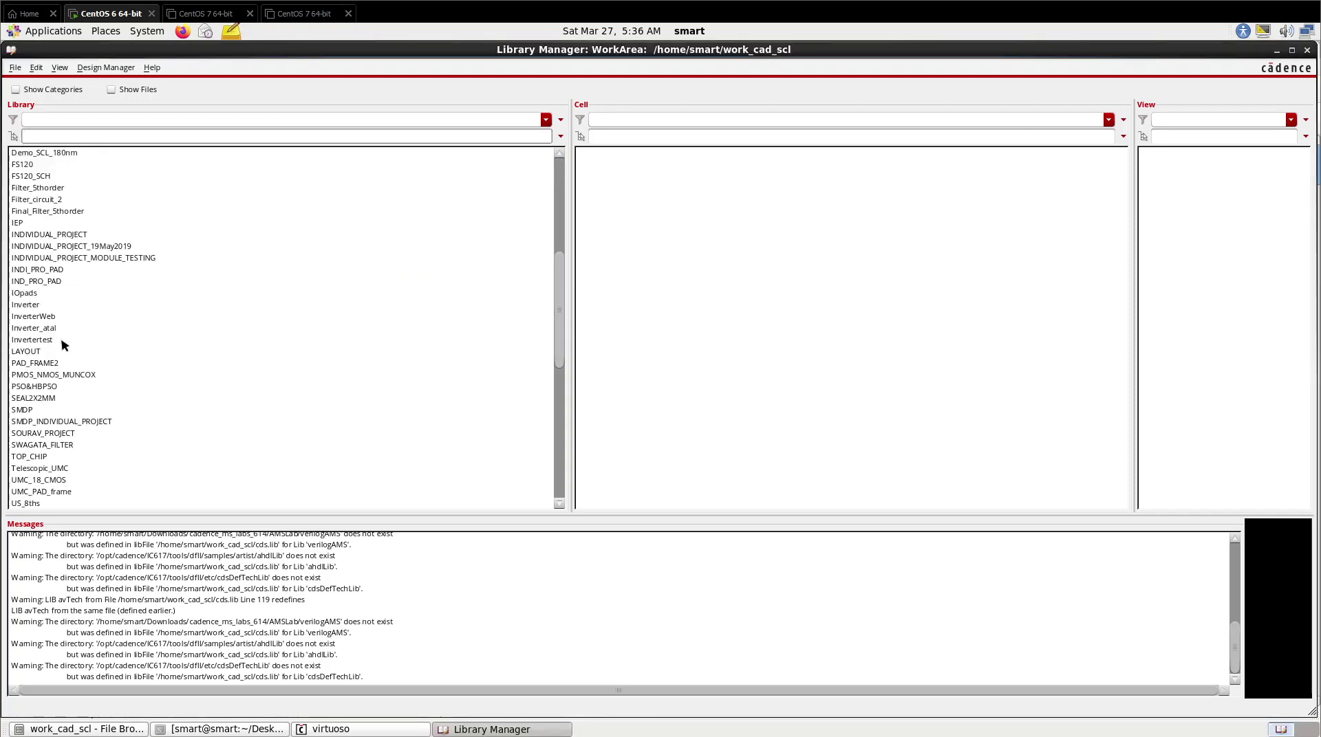
pyautogui.click(57, 341)
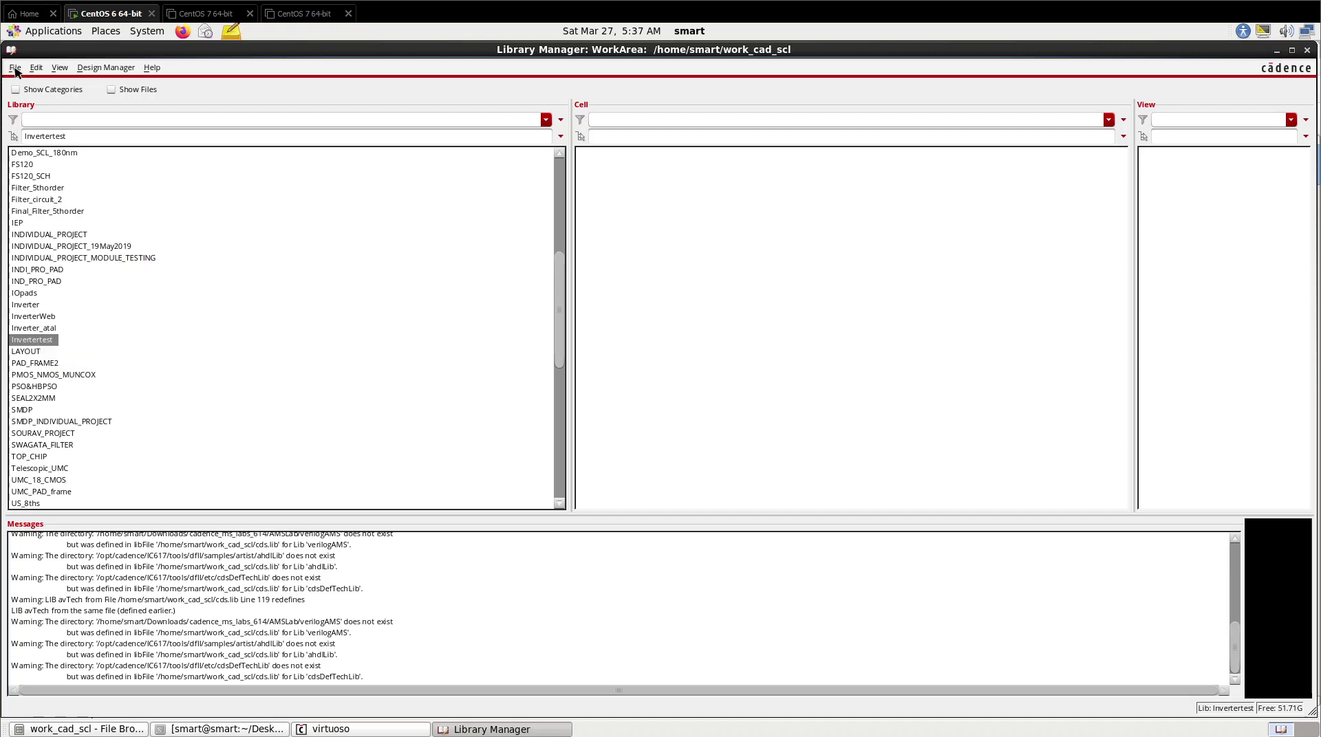
pyautogui.click(15, 70)
pyautogui.moveTo(103, 84)
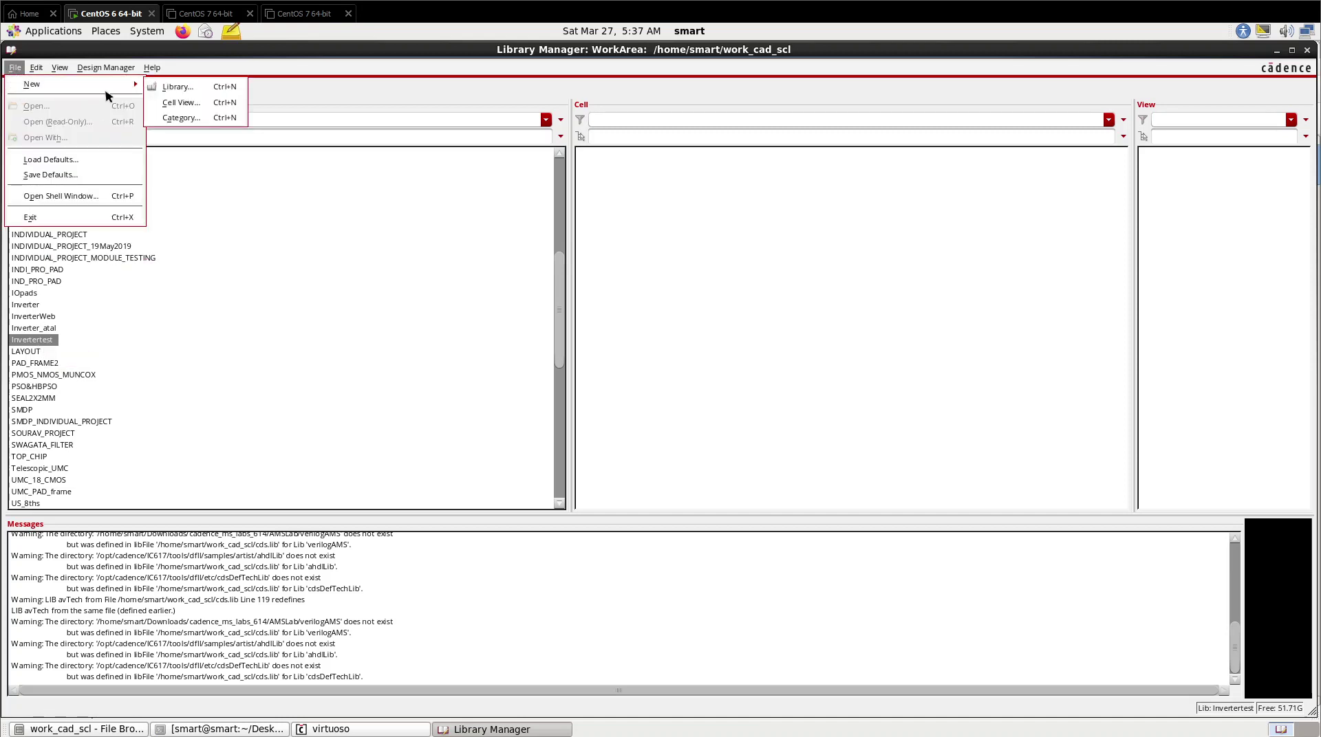
pyautogui.click(176, 103)
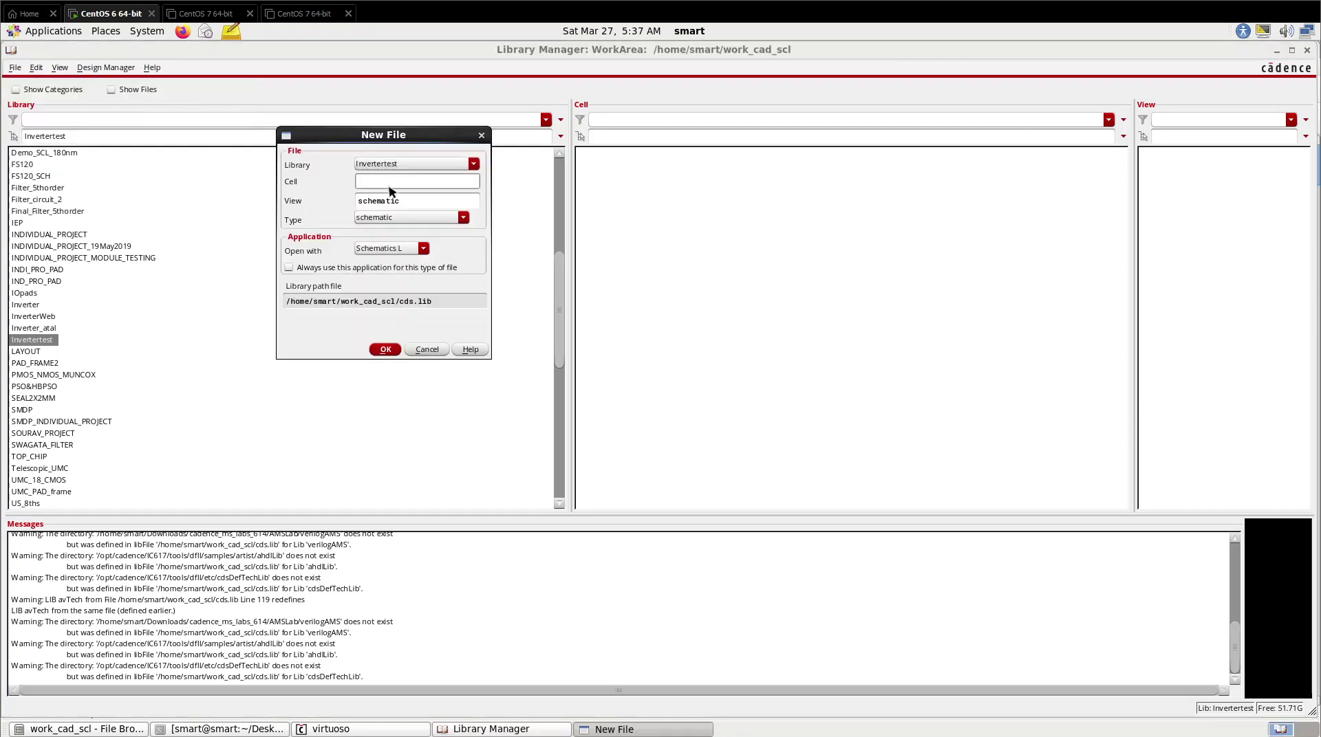
pyautogui.write('inverter')
pyautogui.click(386, 350)
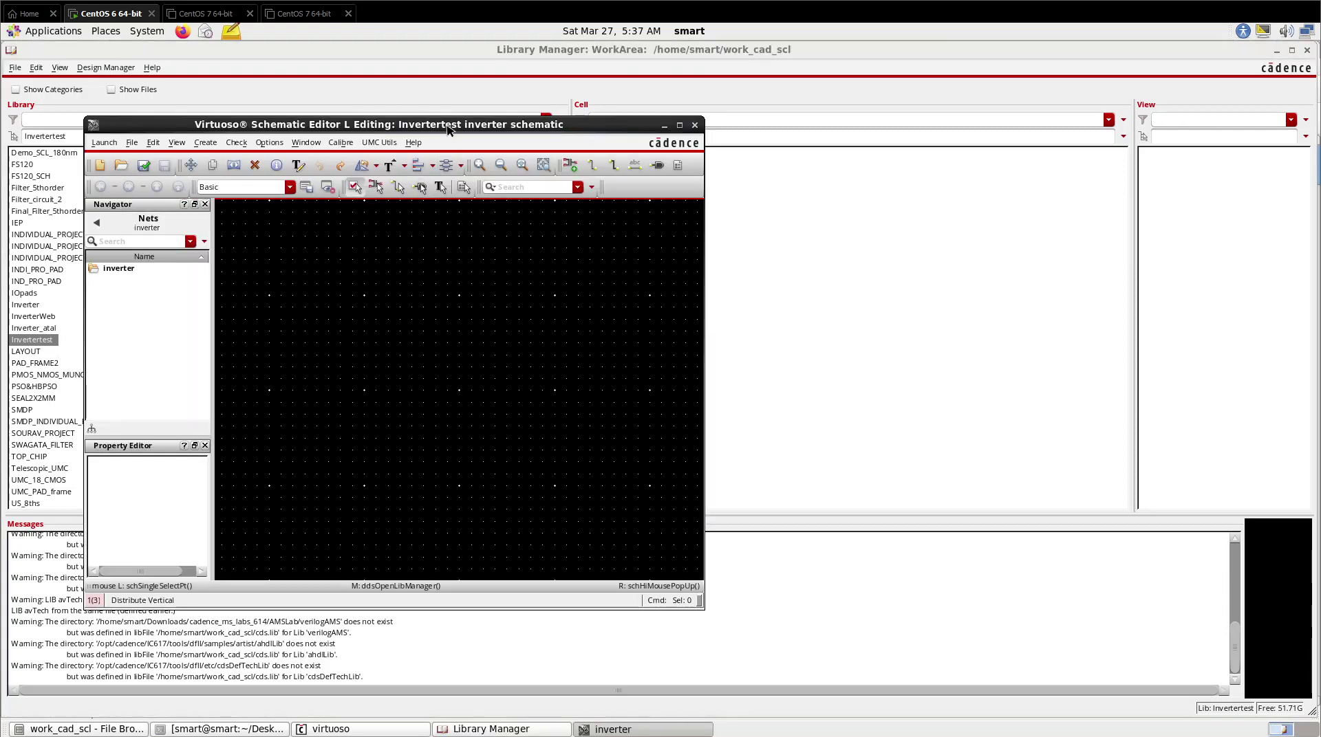
# Step: Maximize the editor and place a tsmcN65 pch transistor near the top centre
pyautogui.doubleClick(449, 128)
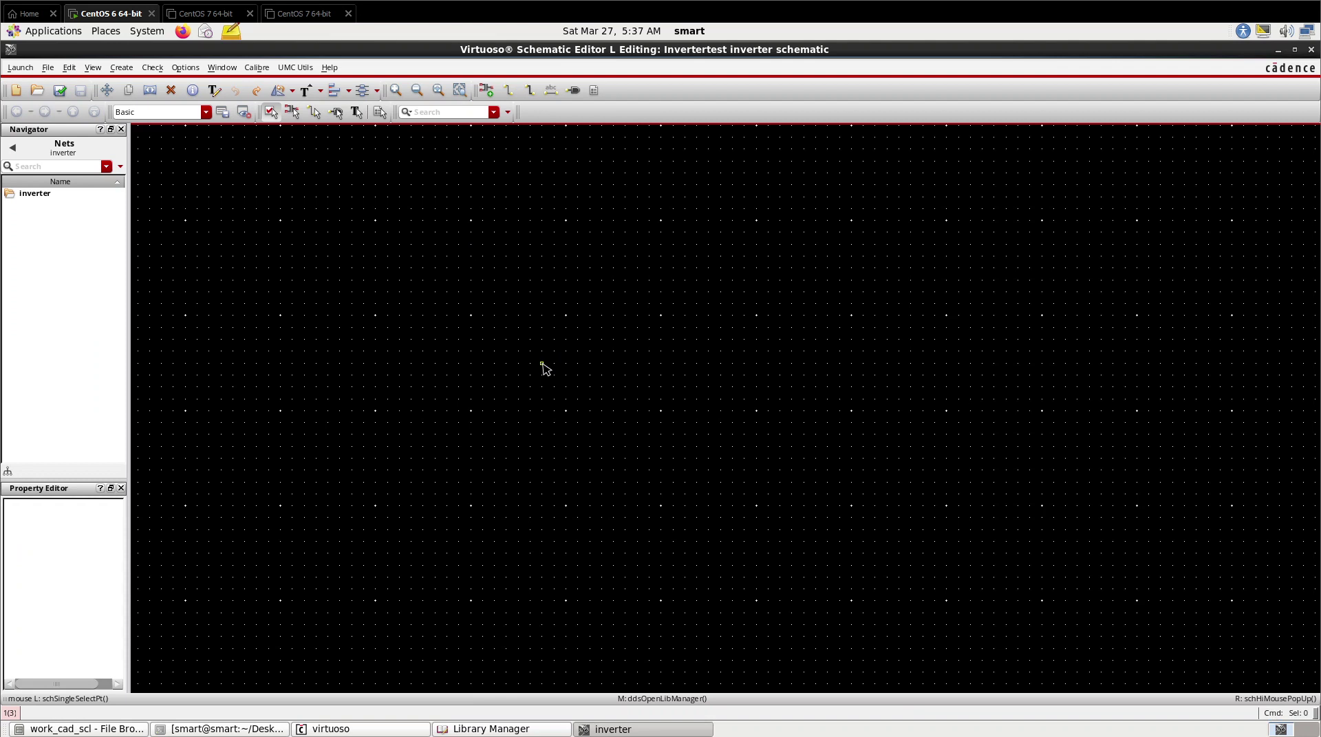
pyautogui.press('i')
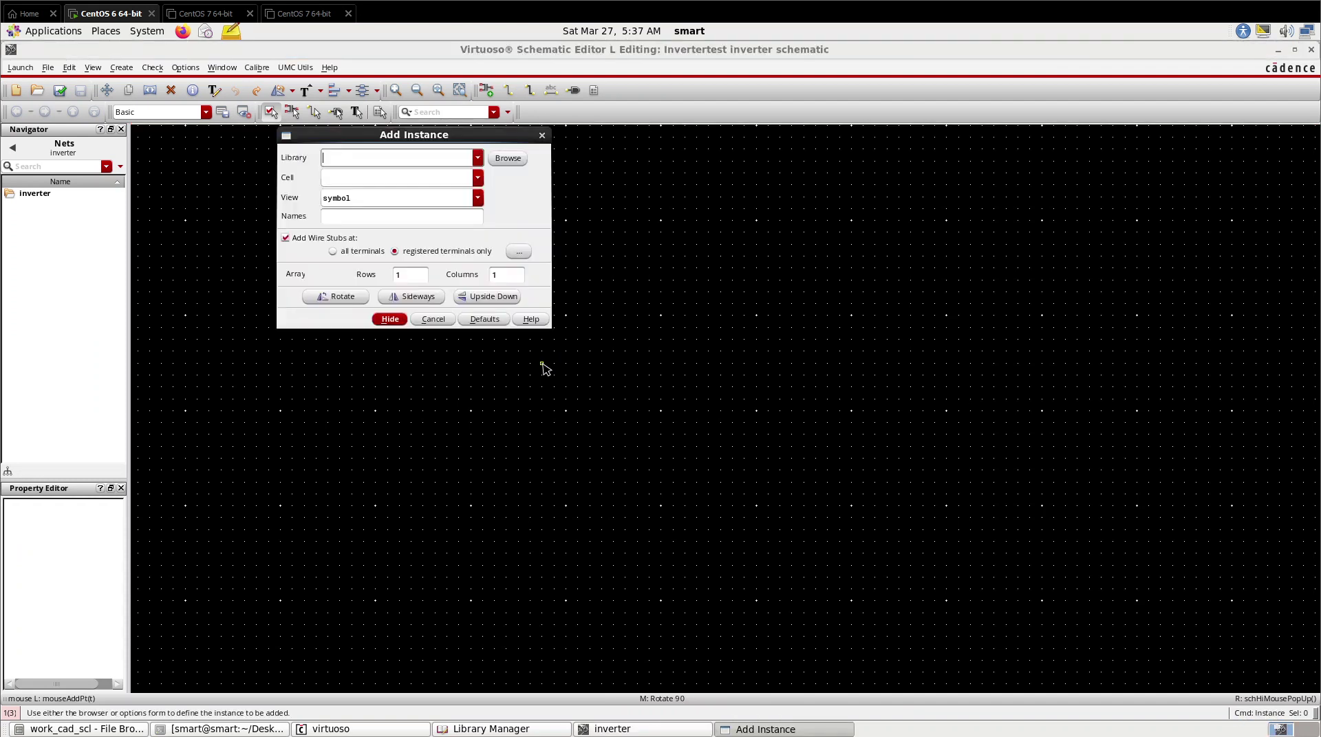
pyautogui.click(478, 158)
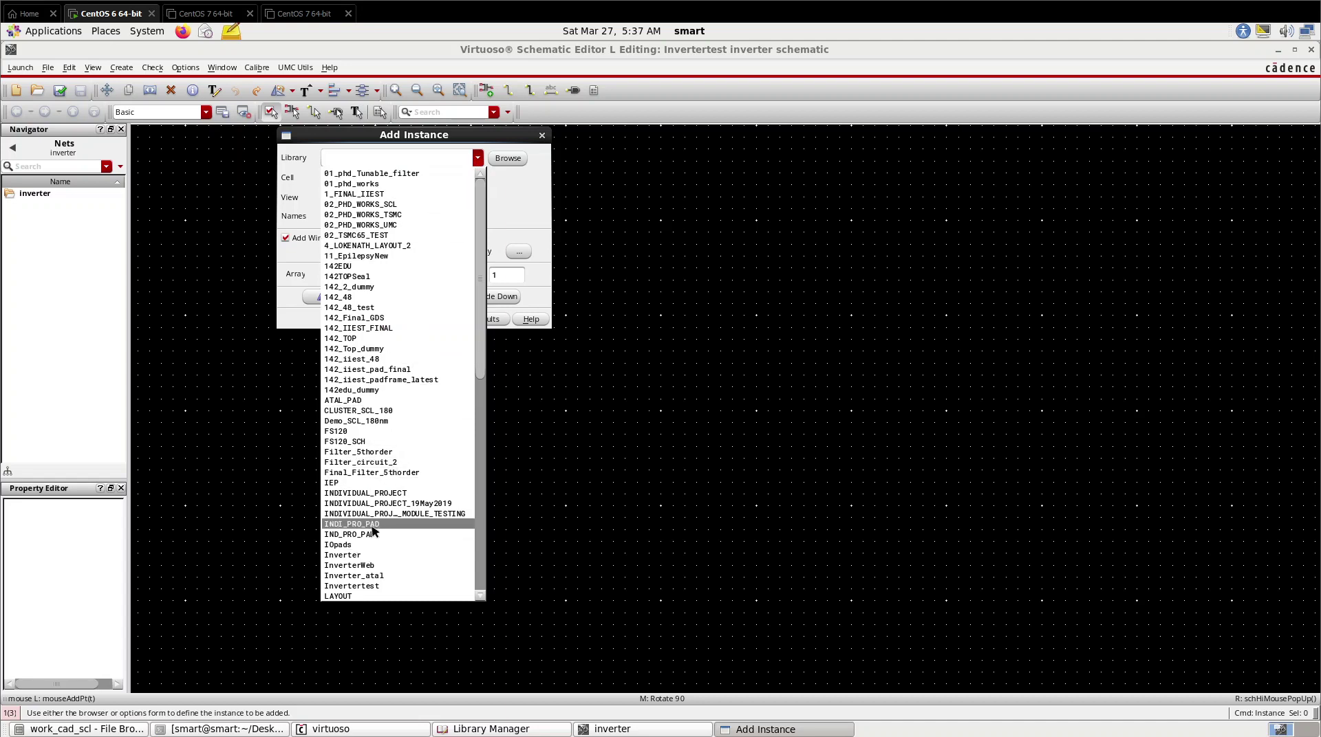
pyautogui.scroll(-15, 371, 531)
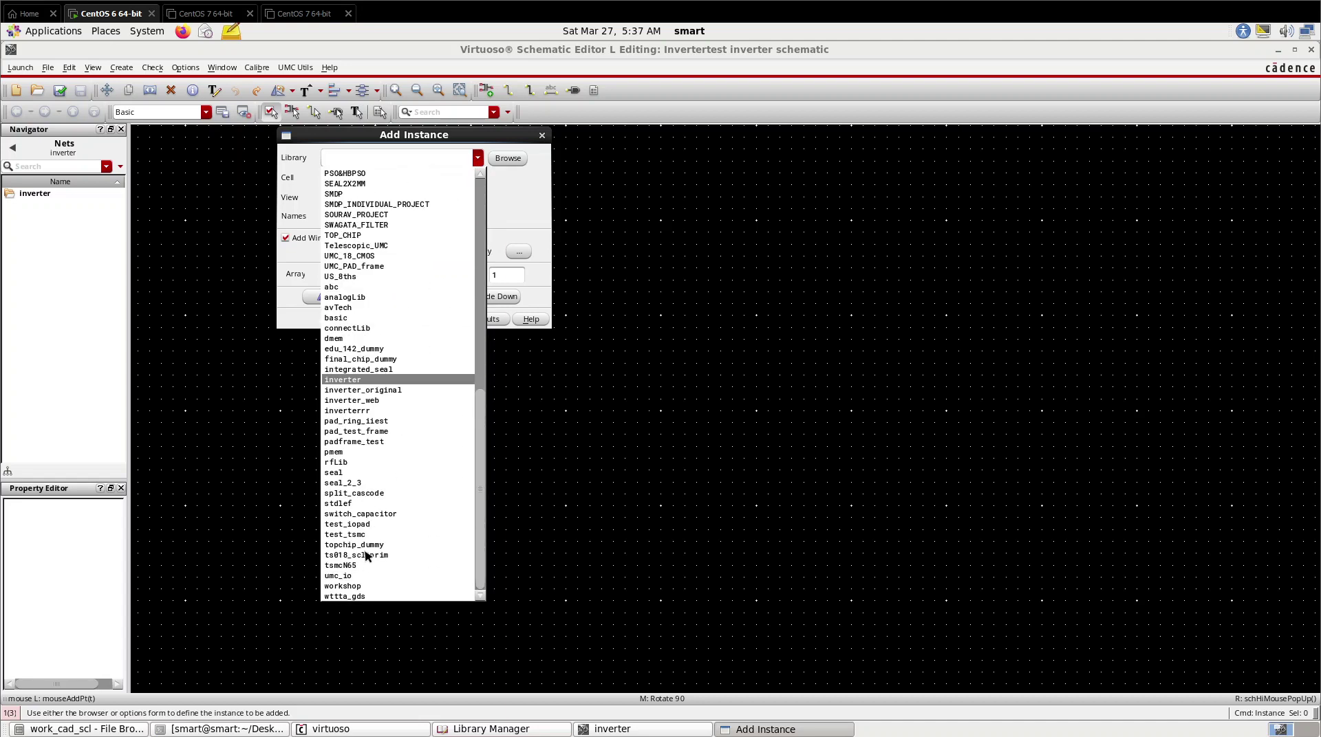
pyautogui.click(348, 566)
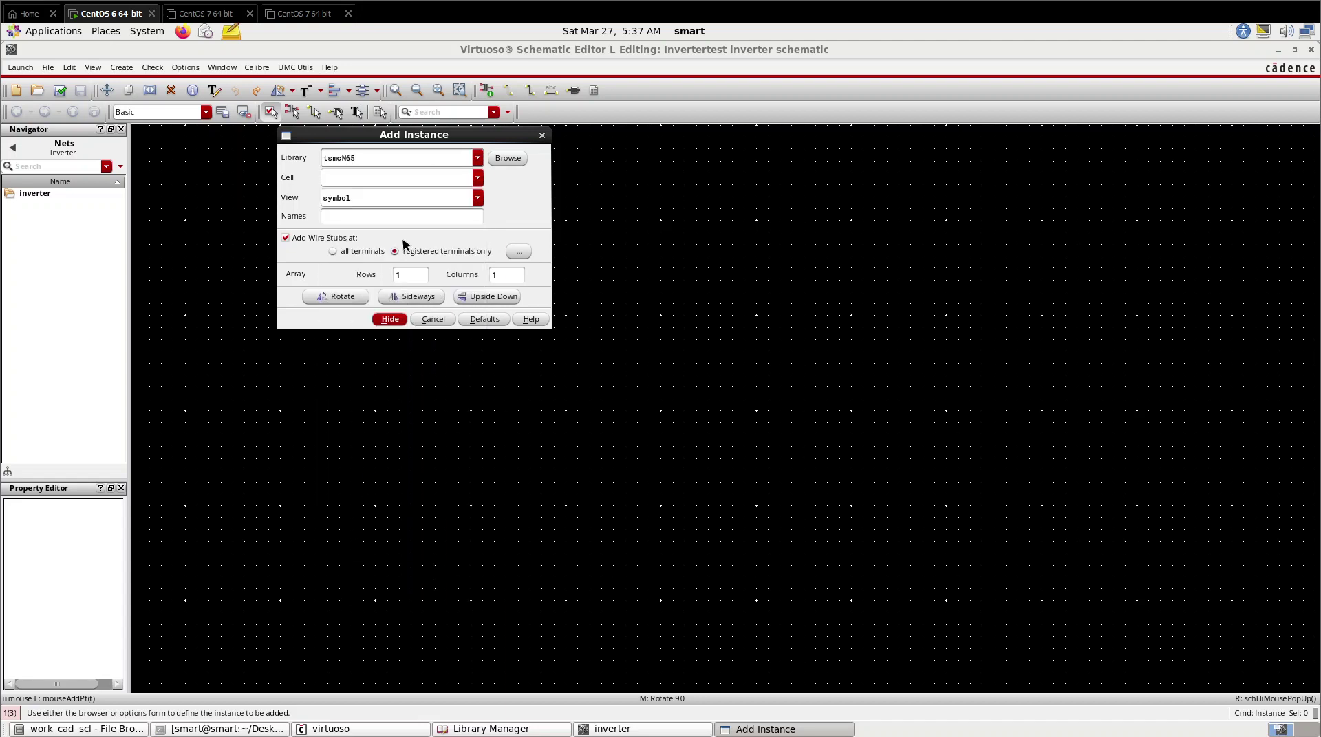
pyautogui.click(478, 178)
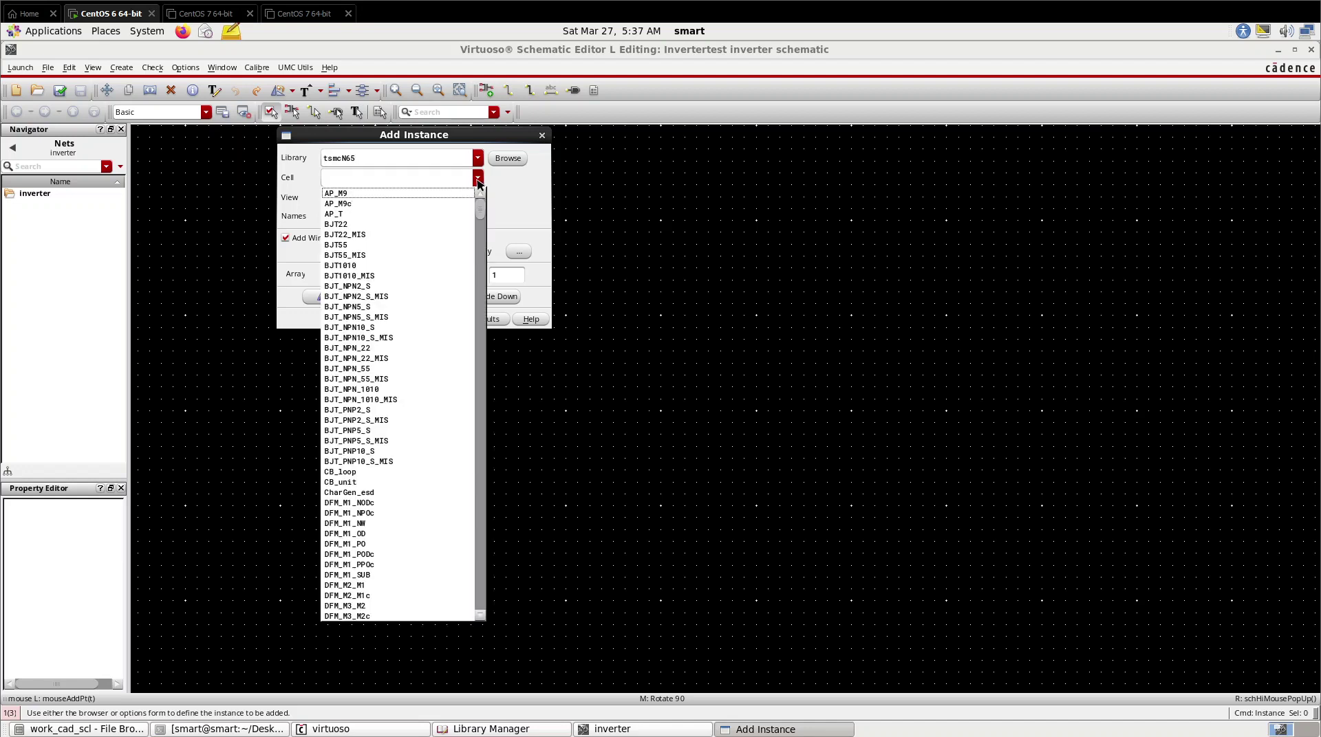
pyautogui.click(437, 181)
pyautogui.write('pch')
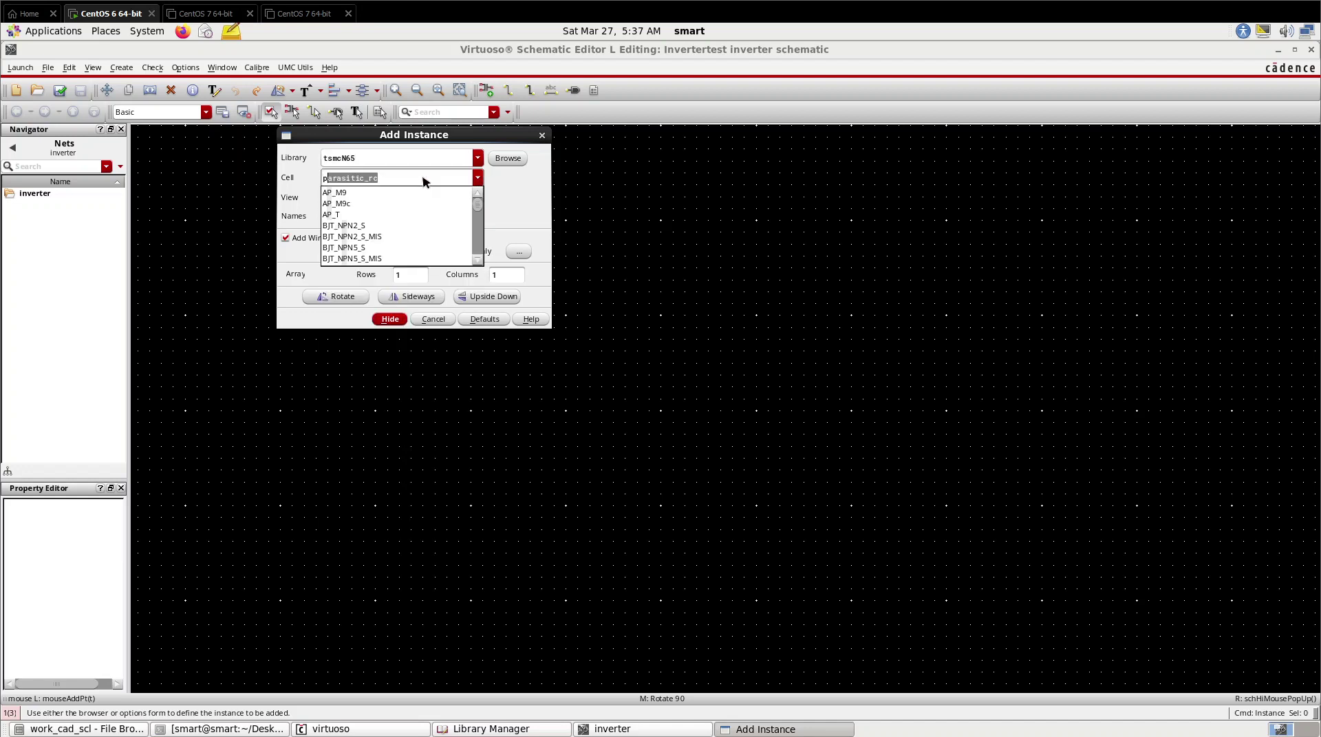
pyautogui.click(378, 193)
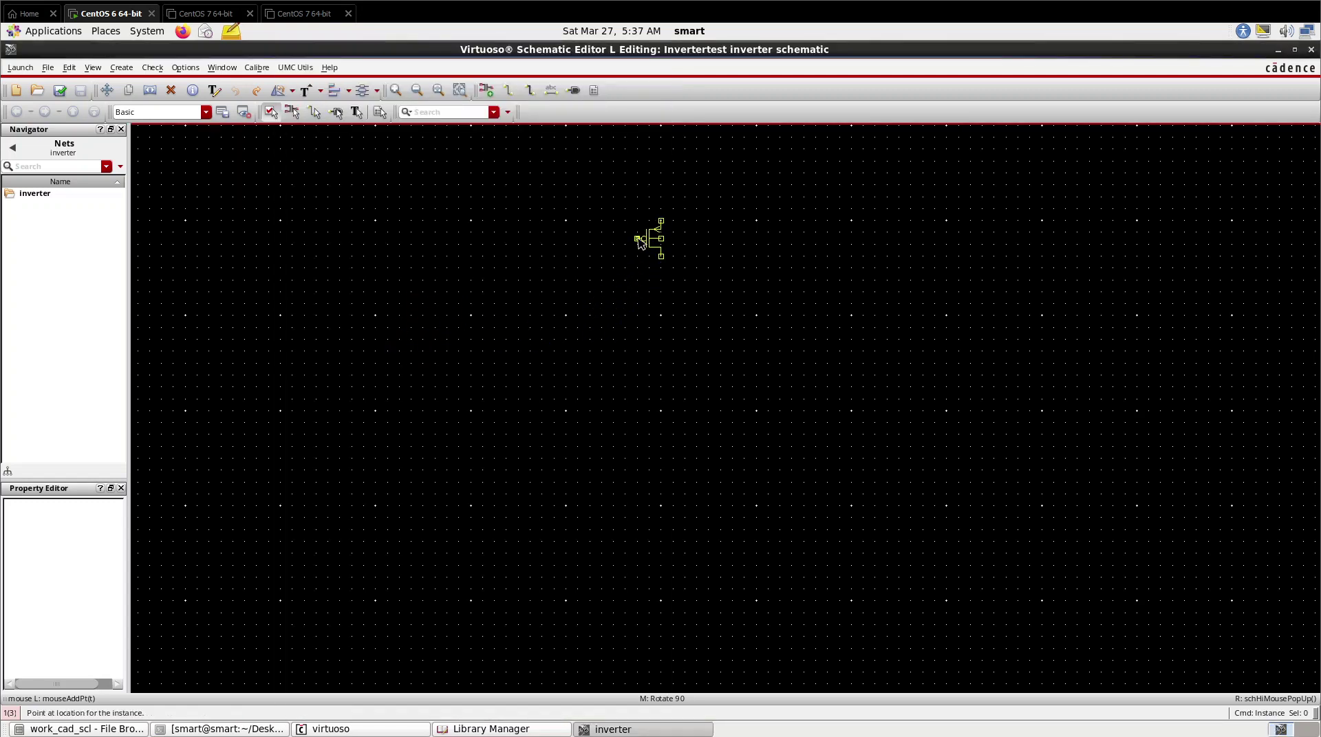
pyautogui.click(640, 241)
# Step: Switch the instance cell to nch and place it below the pch transistor
pyautogui.press('F3')
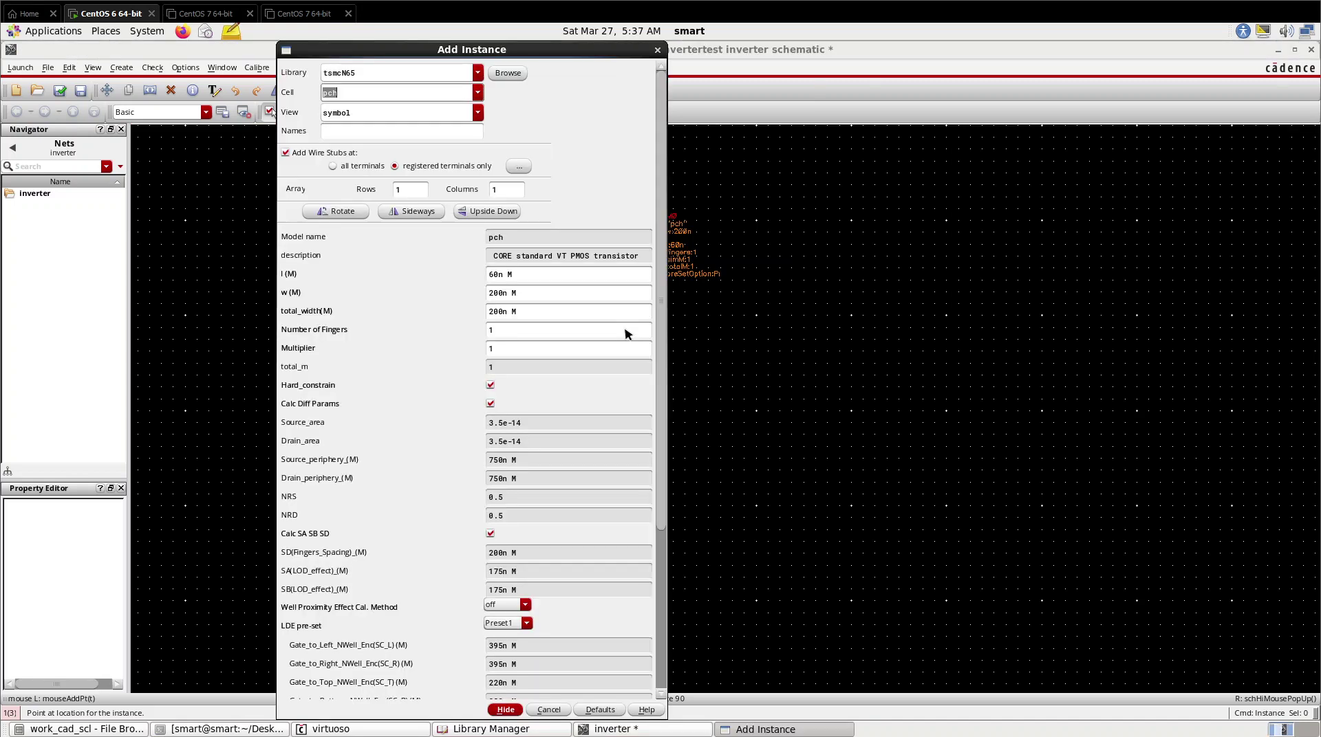
pyautogui.moveTo(346, 98); pyautogui.dragTo(308, 95)
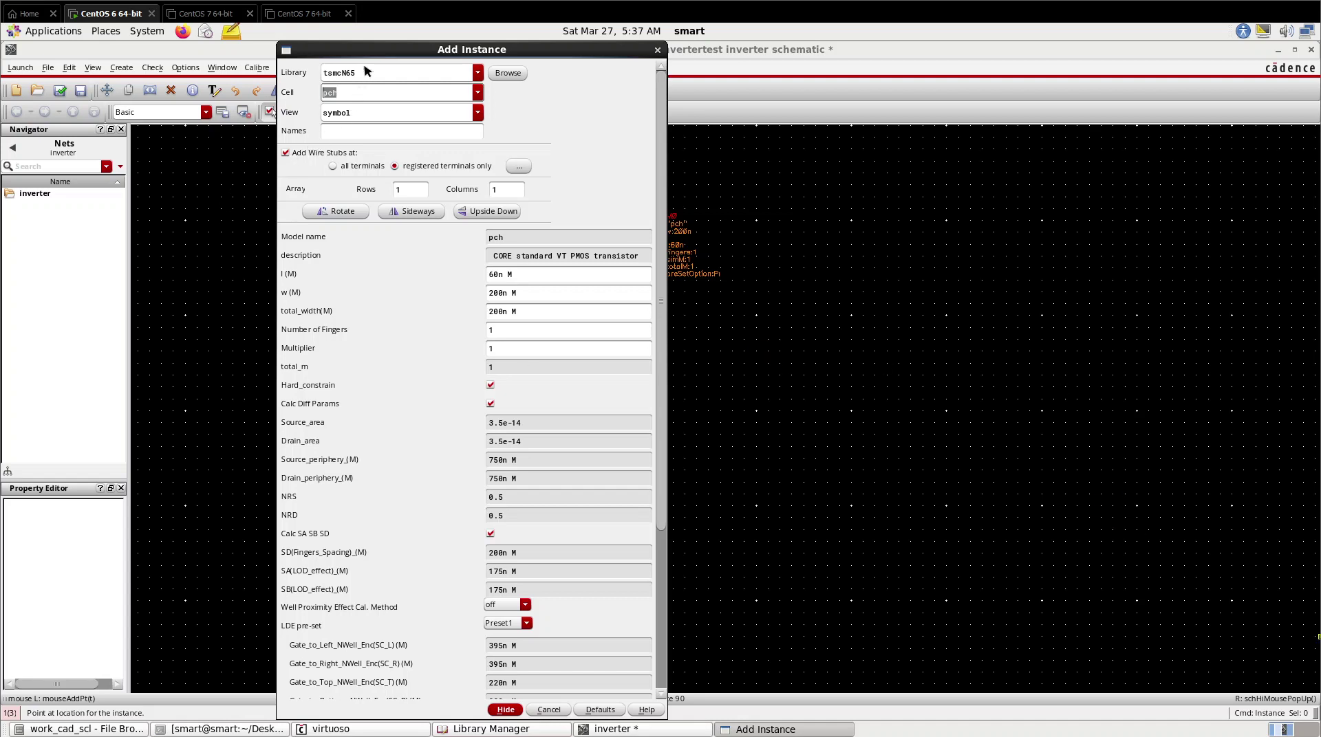
pyautogui.write('nch')
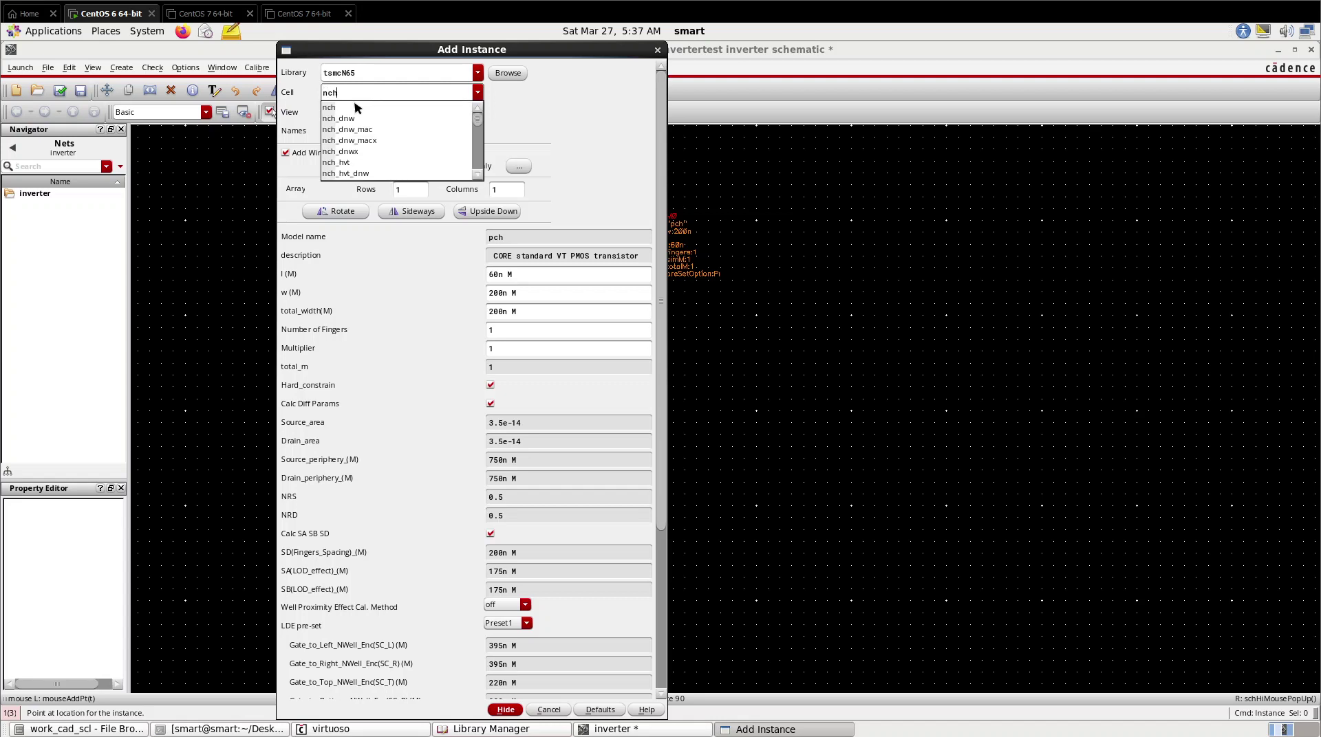
pyautogui.click(360, 108)
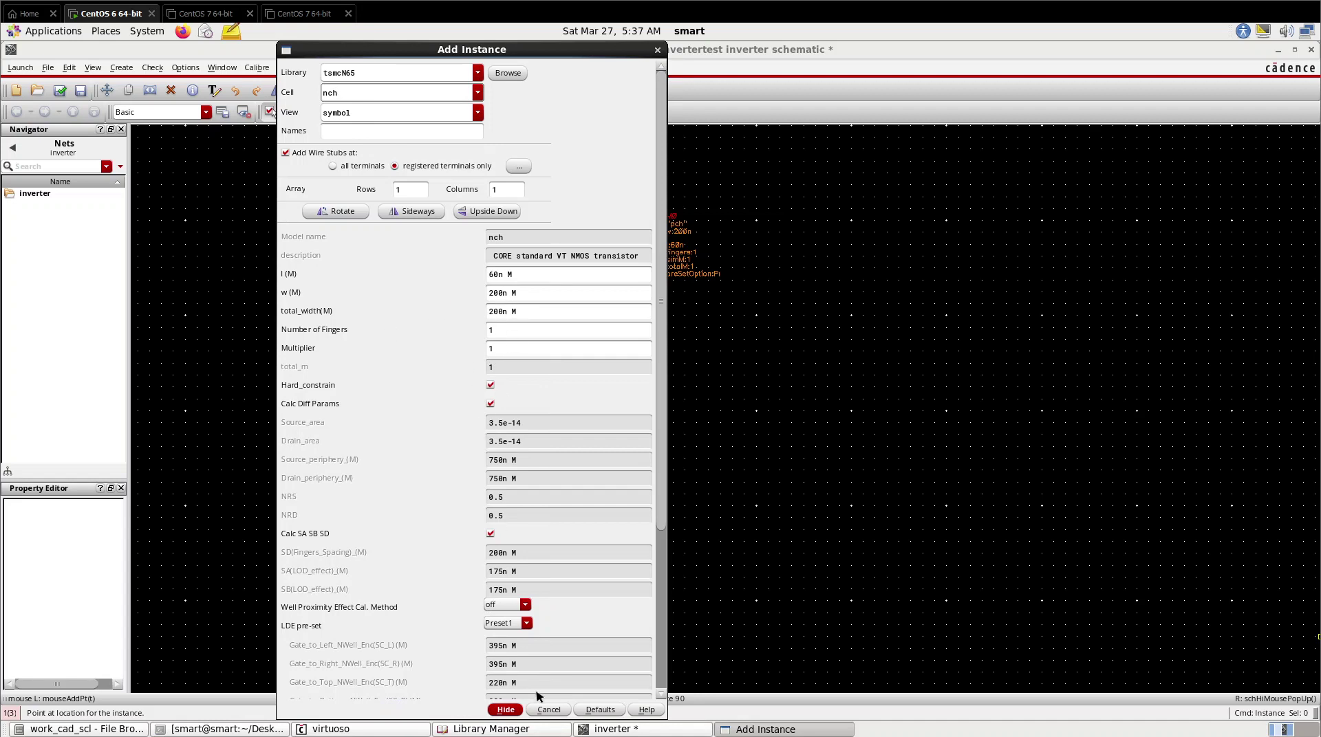
pyautogui.click(504, 710)
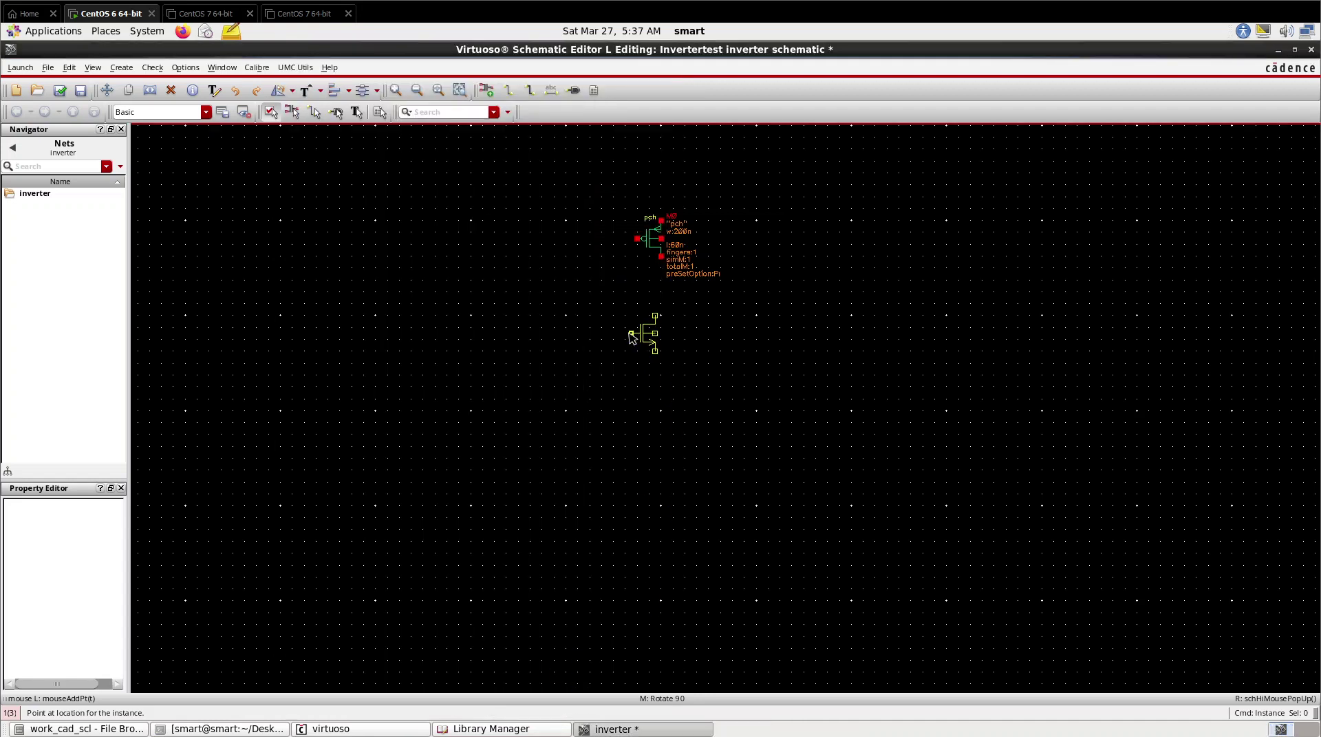
pyautogui.click(637, 333)
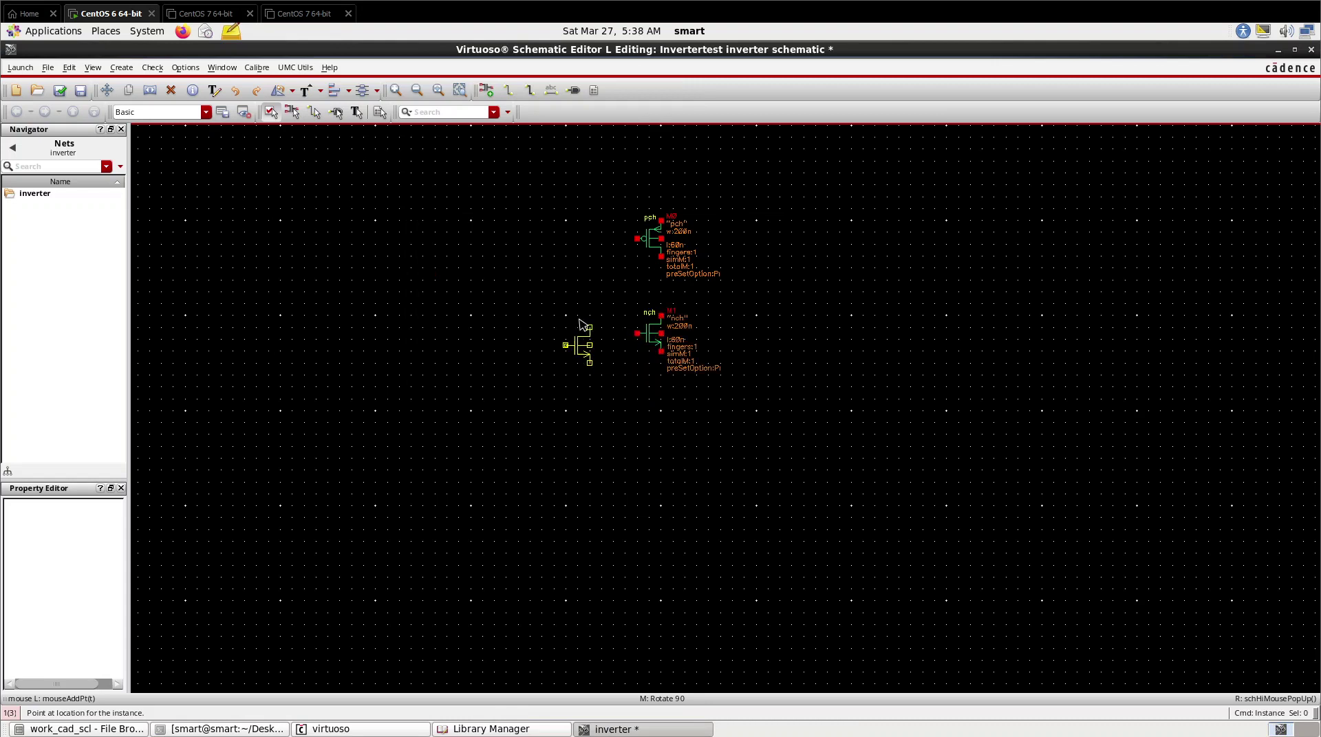
# Step: Wire the pch and nch gates together, join their drains, and tie the nch body to its source
pyautogui.press('Escape')
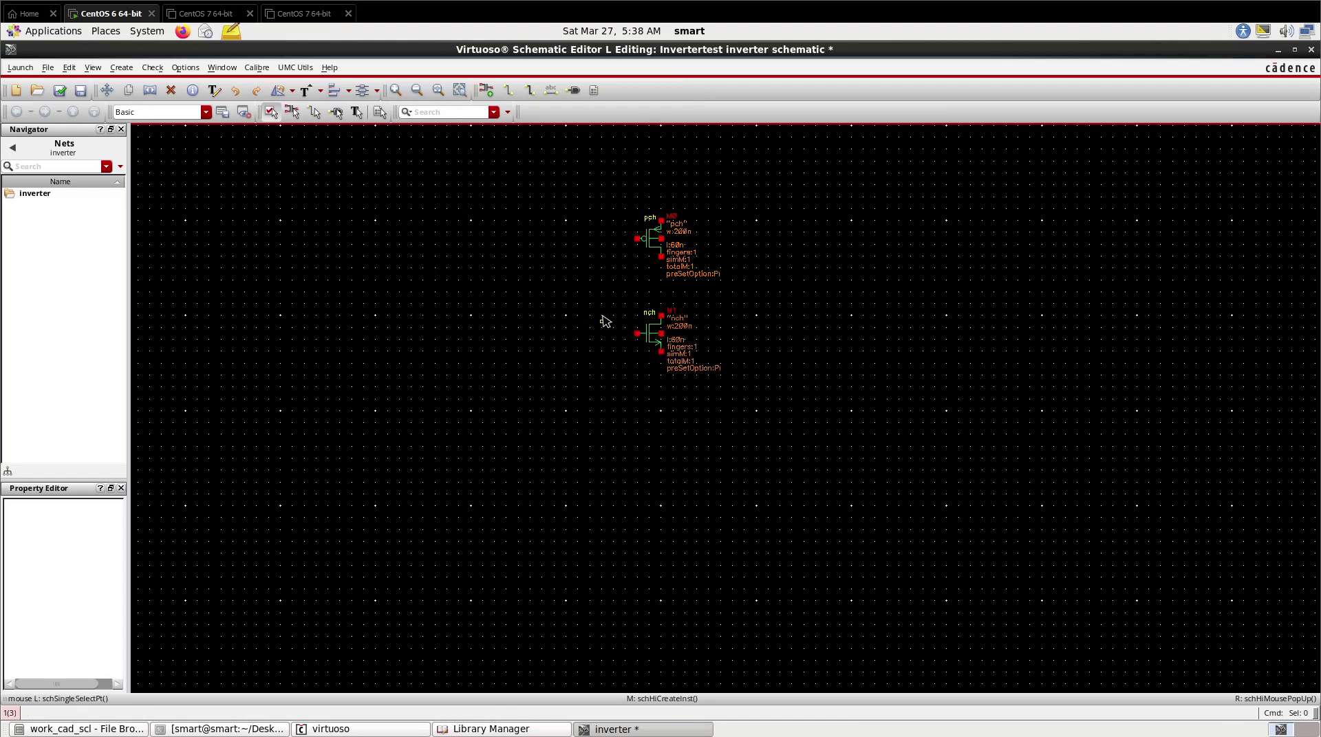
pyautogui.press('w')
pyautogui.click(636, 238)
pyautogui.click(589, 238)
pyautogui.click(637, 333)
pyautogui.click(661, 256)
pyautogui.click(661, 316)
pyautogui.click(661, 334)
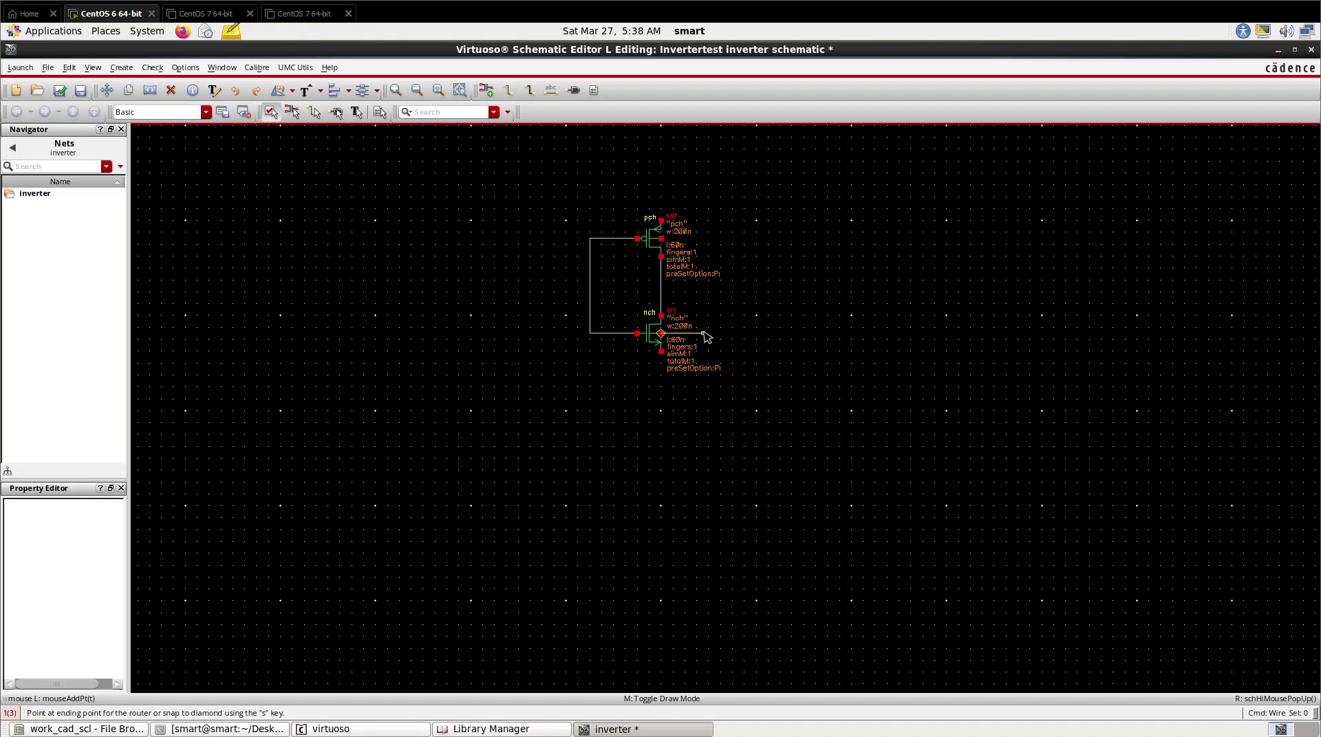
pyautogui.click(660, 352)
# Step: Draw the output, input, supply and ground lead wires out from the transistors
pyautogui.click(661, 239)
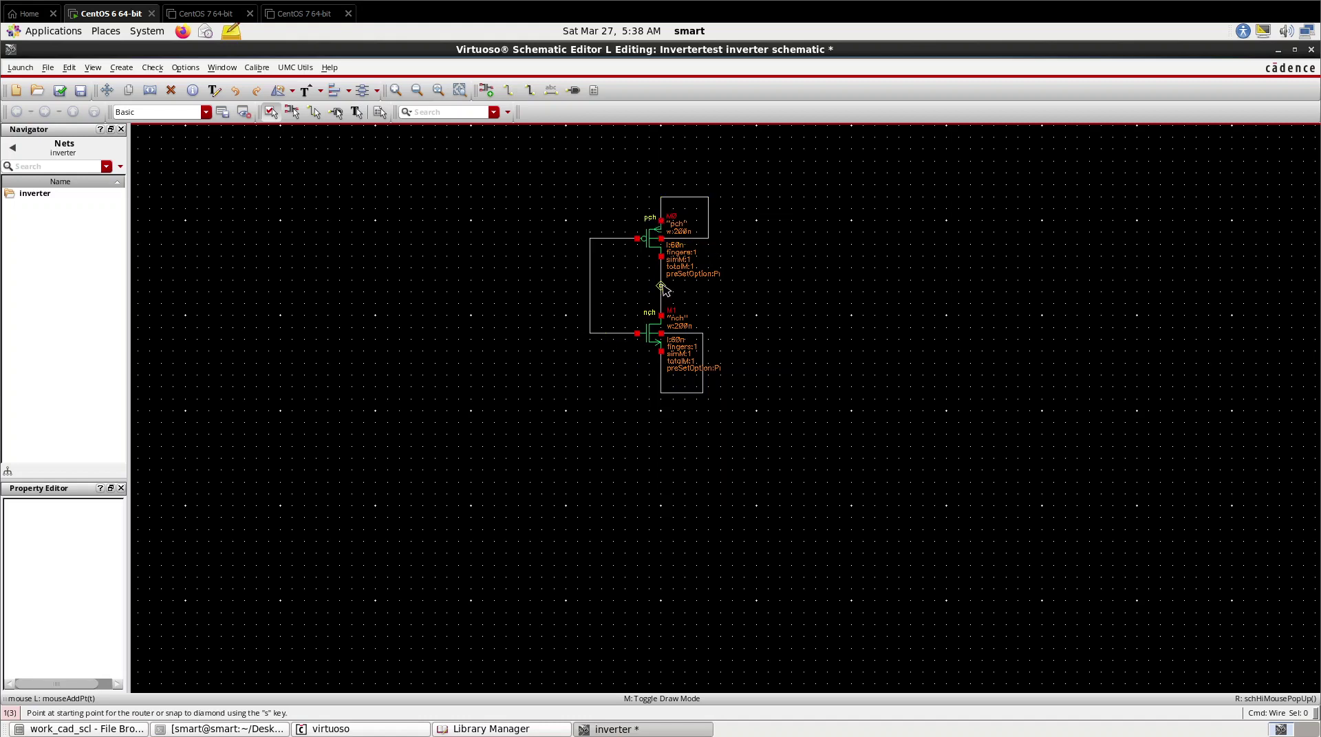
pyautogui.doubleClick(732, 285)
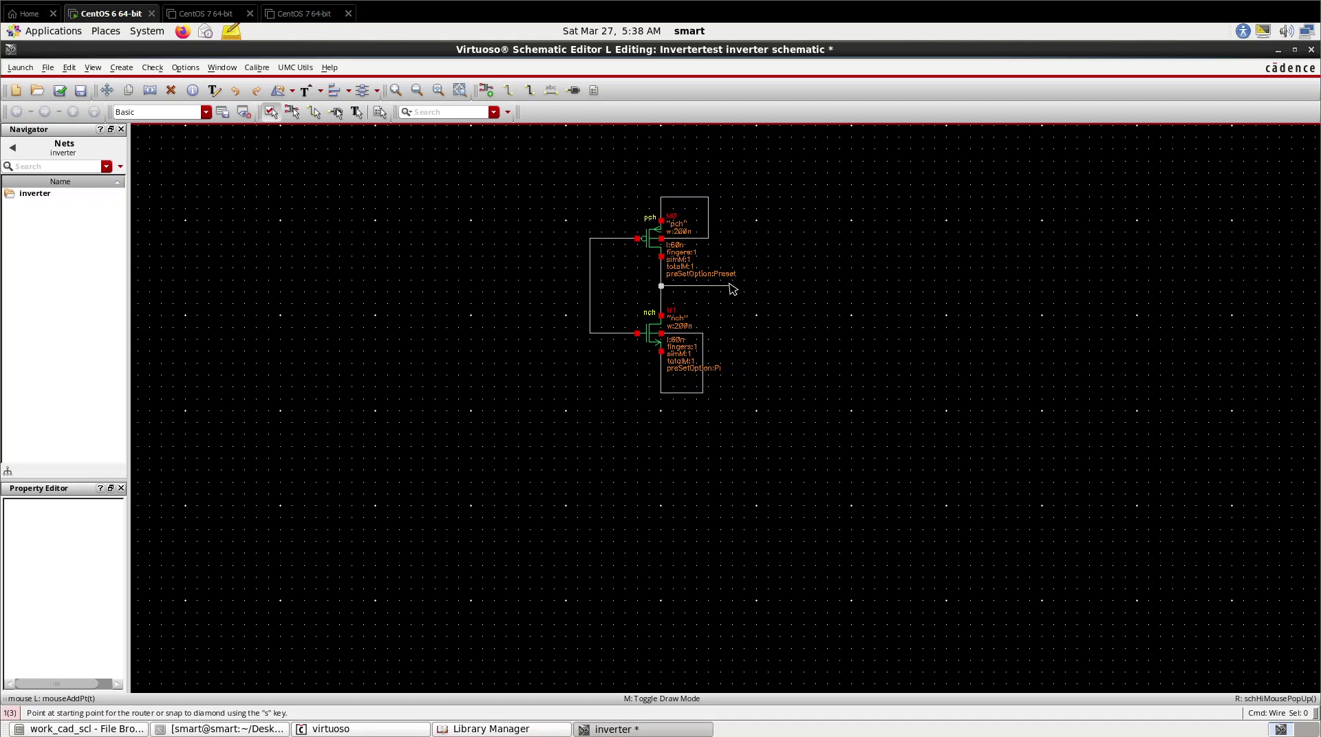
pyautogui.click(590, 285)
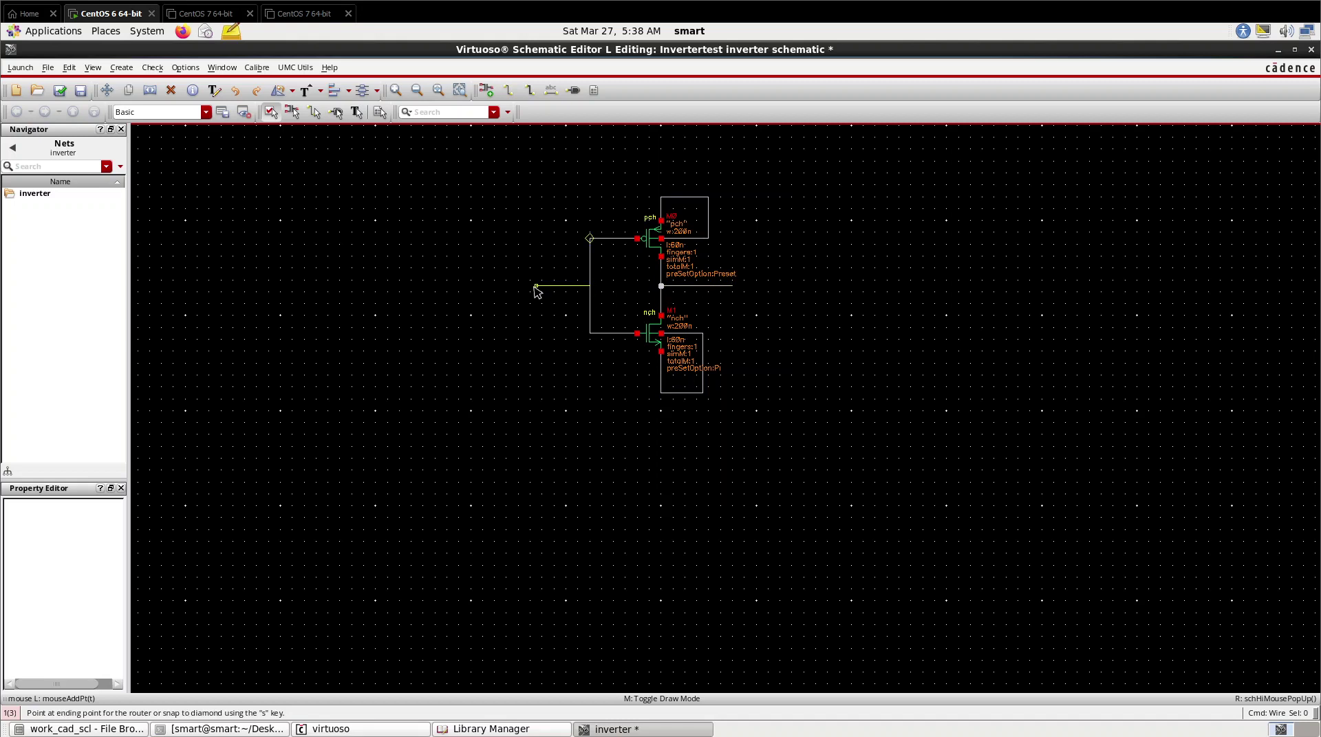
pyautogui.doubleClick(536, 285)
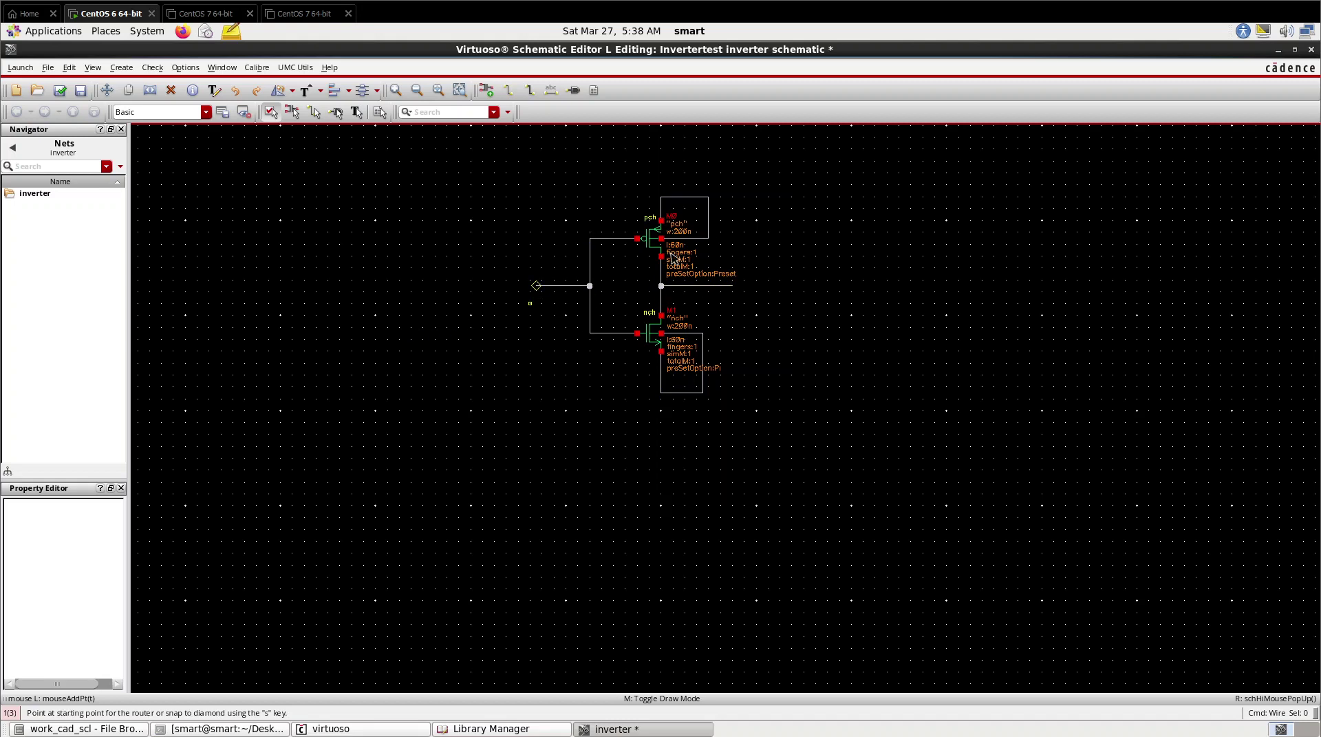
pyautogui.click(660, 197)
pyautogui.doubleClick(661, 167)
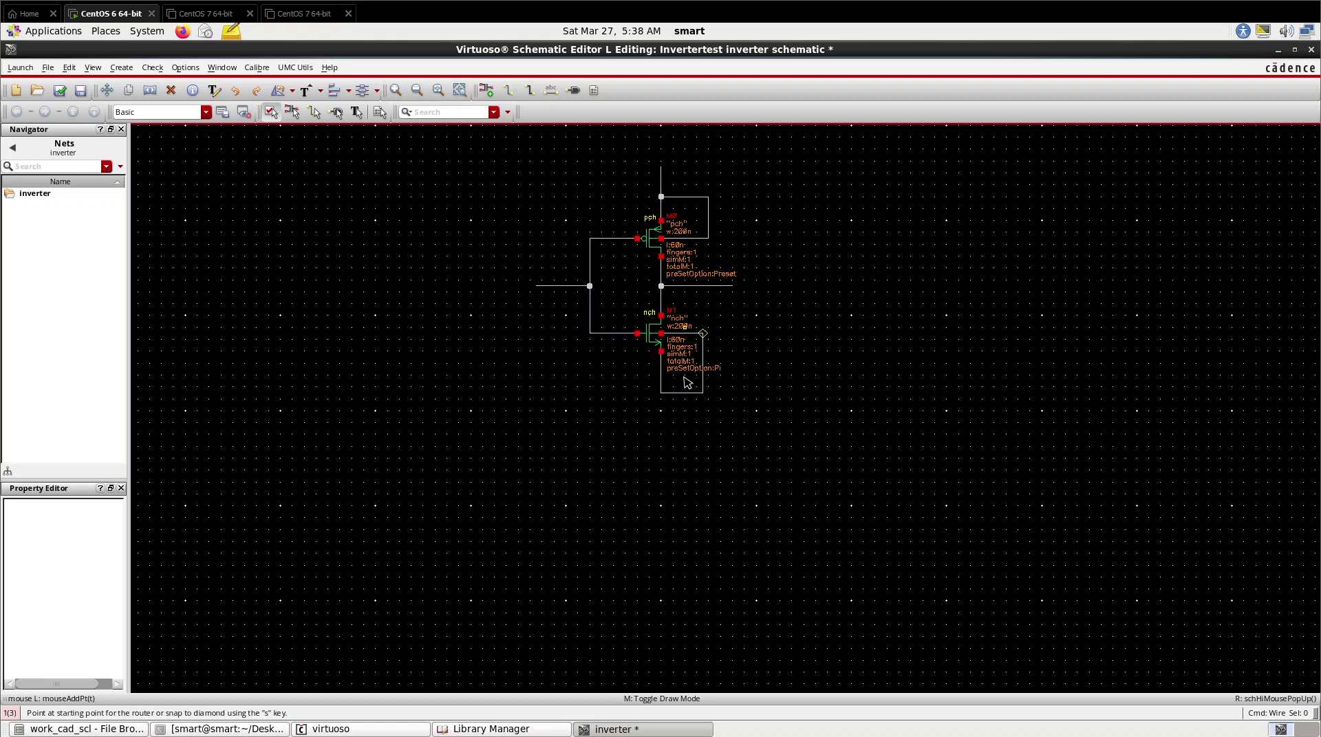
pyautogui.click(660, 392)
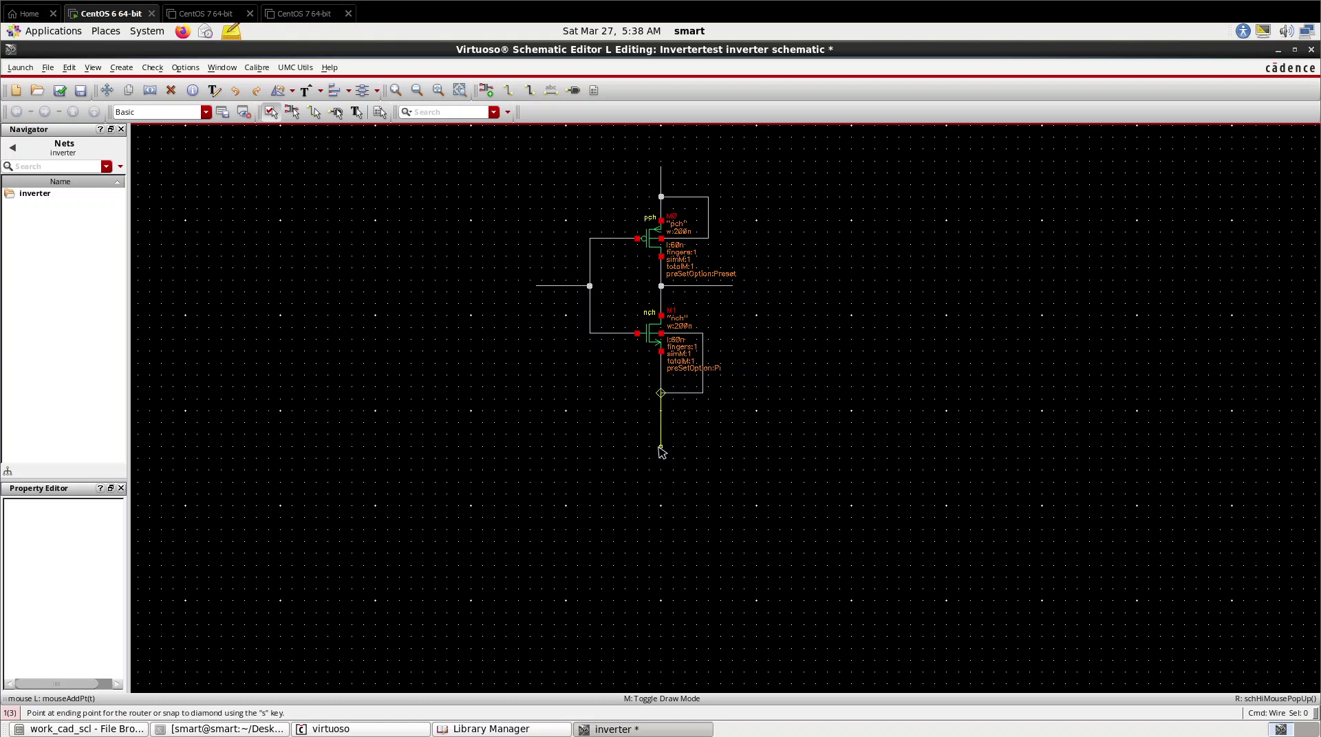
pyautogui.doubleClick(661, 448)
# Step: Add VDD and GND as inputOutput pins on the top supply and bottom ground wires
pyautogui.click(573, 90)
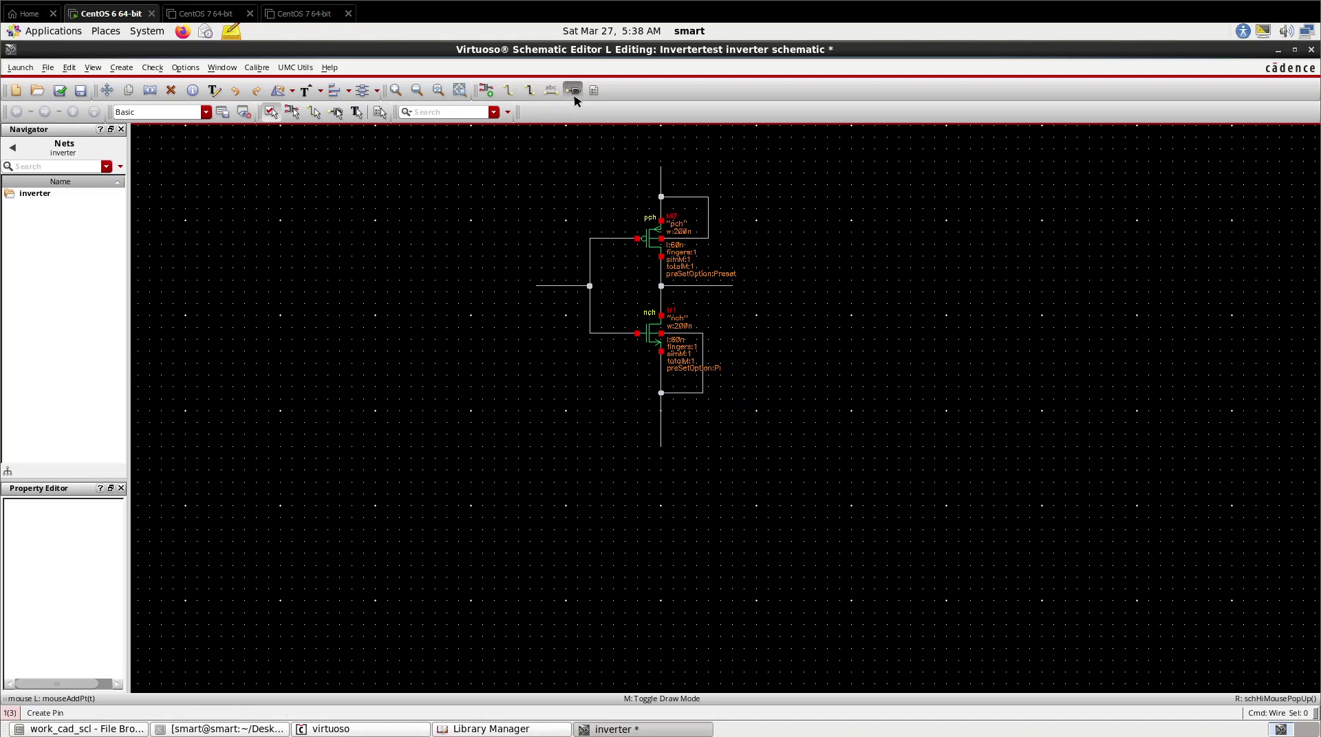
pyautogui.click(440, 163)
pyautogui.write('VDD GND')
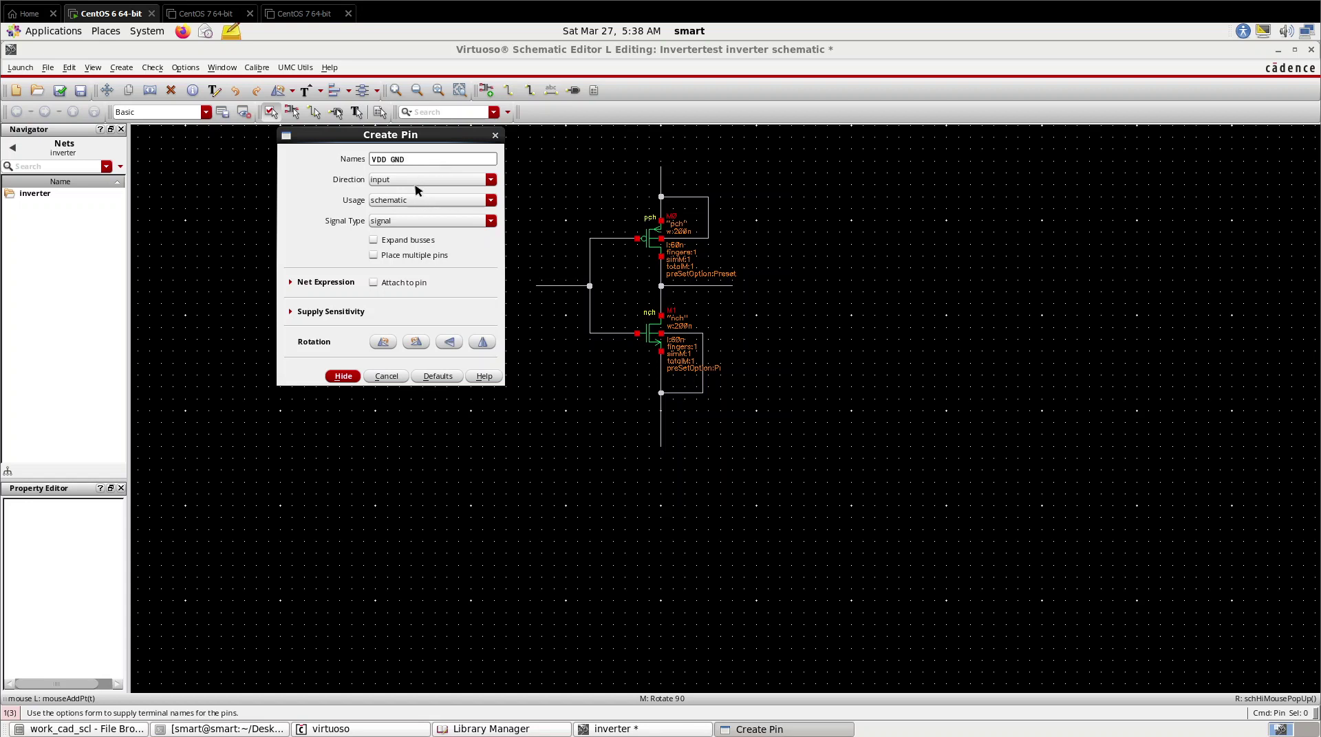
pyautogui.click(416, 180)
pyautogui.click(414, 216)
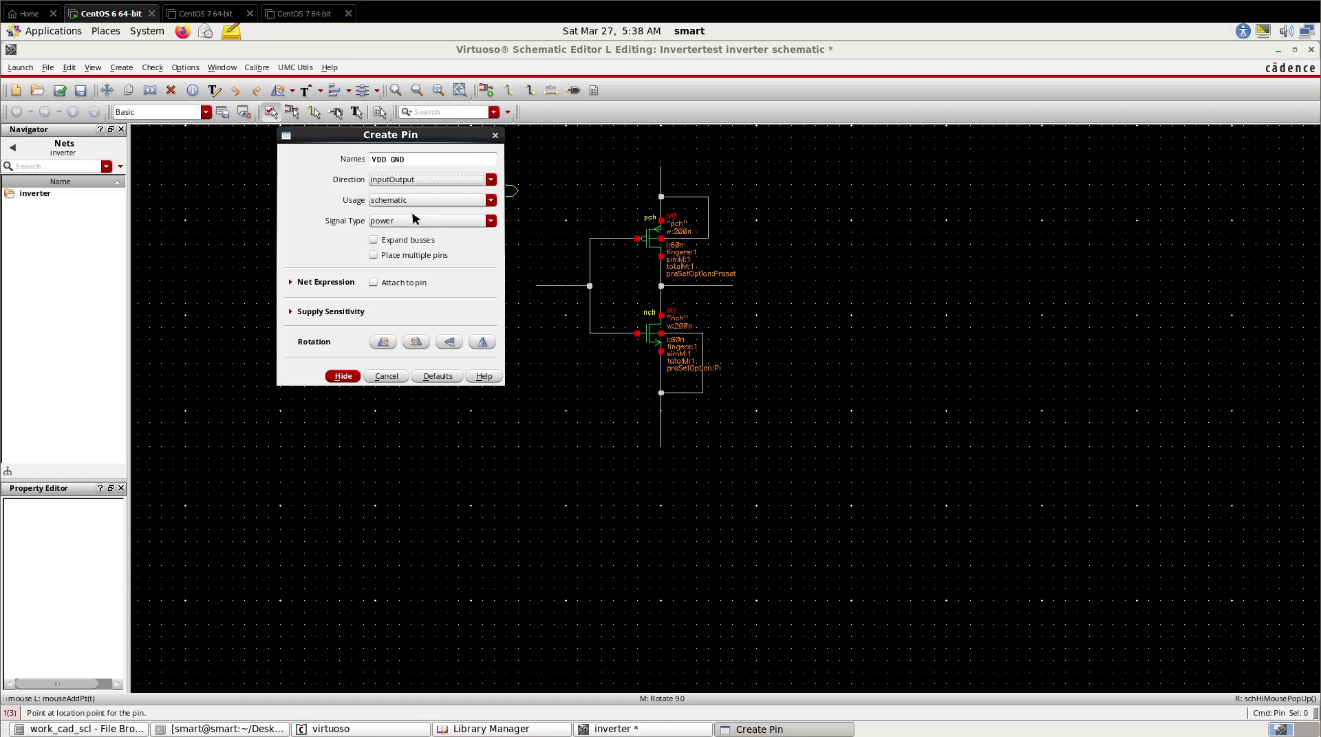
pyautogui.click(347, 384)
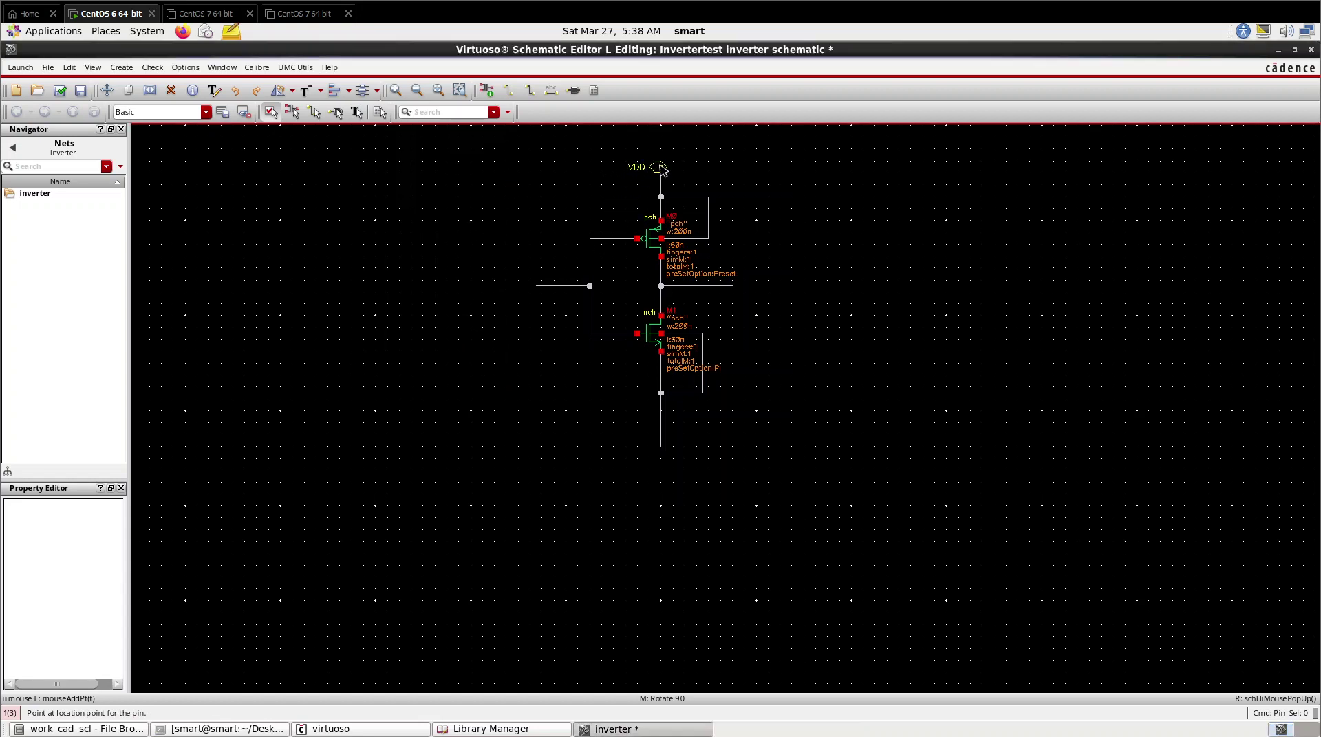
pyautogui.click(663, 167)
pyautogui.click(661, 447)
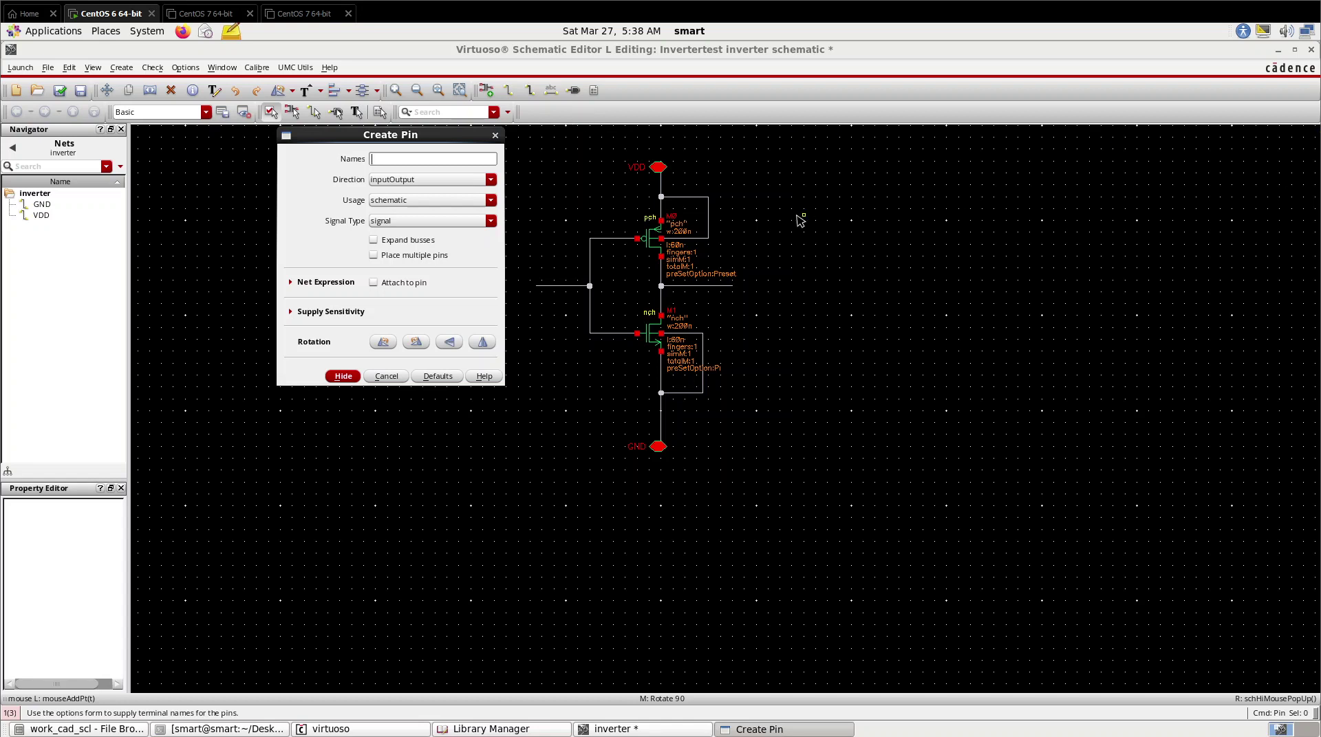
# Step: Add VIN as an input pin on the left input lead
pyautogui.click(412, 179)
pyautogui.click(406, 191)
pyautogui.click(343, 377)
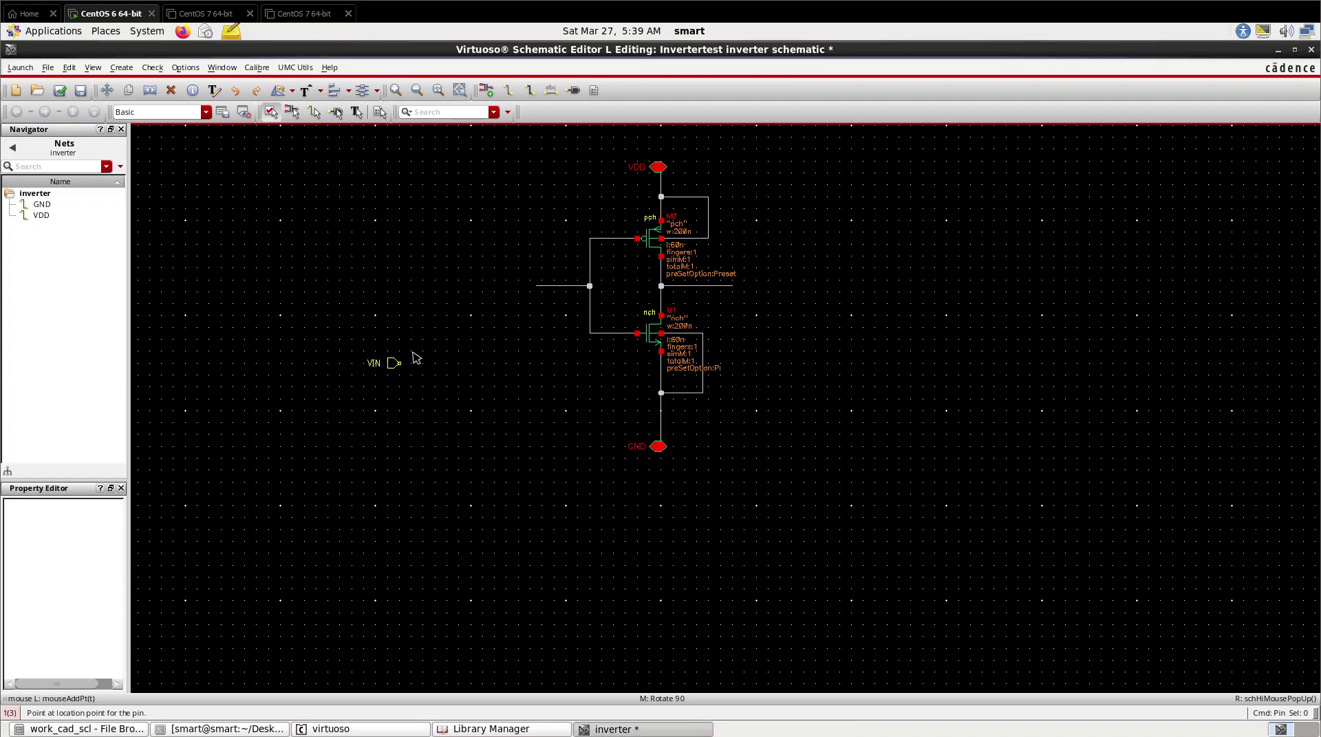
pyautogui.click(537, 284)
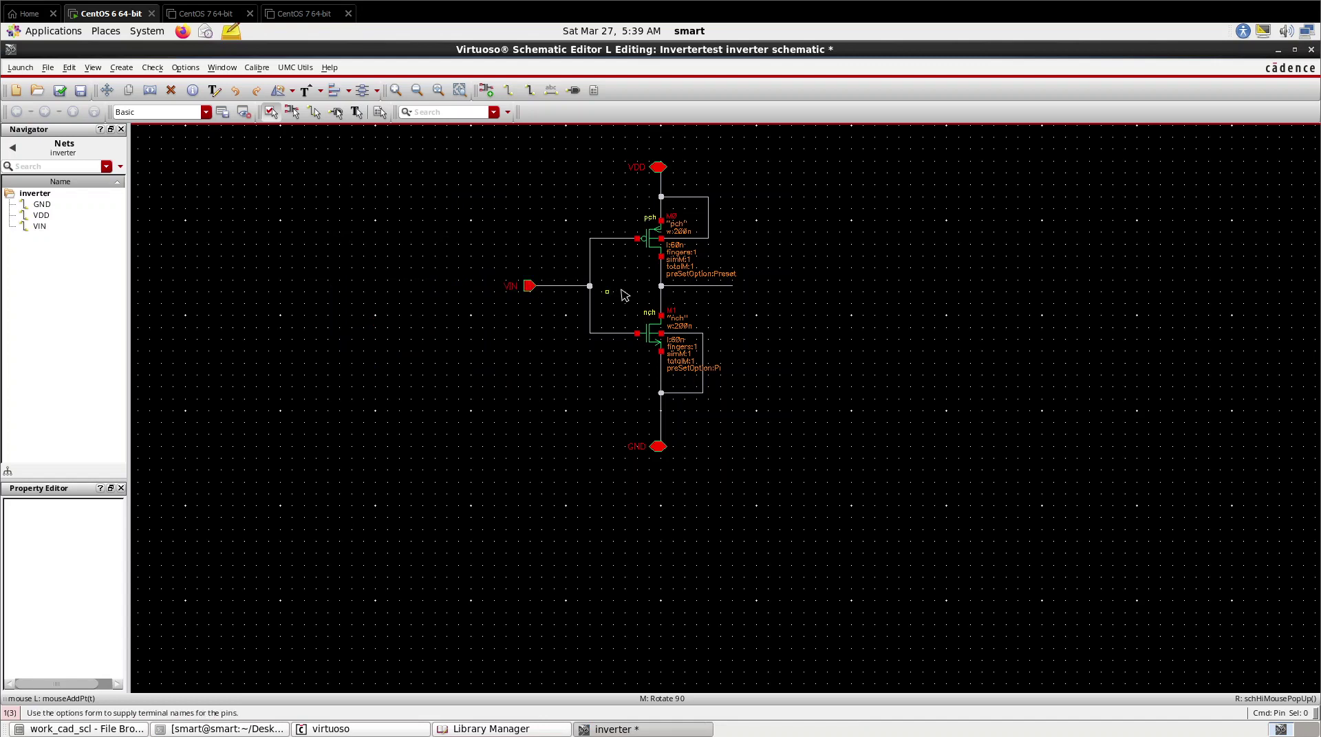
# Step: Add VOUT as an output pin on the right output lead
pyautogui.click(572, 95)
pyautogui.click(448, 180)
pyautogui.click(437, 200)
pyautogui.click(438, 159)
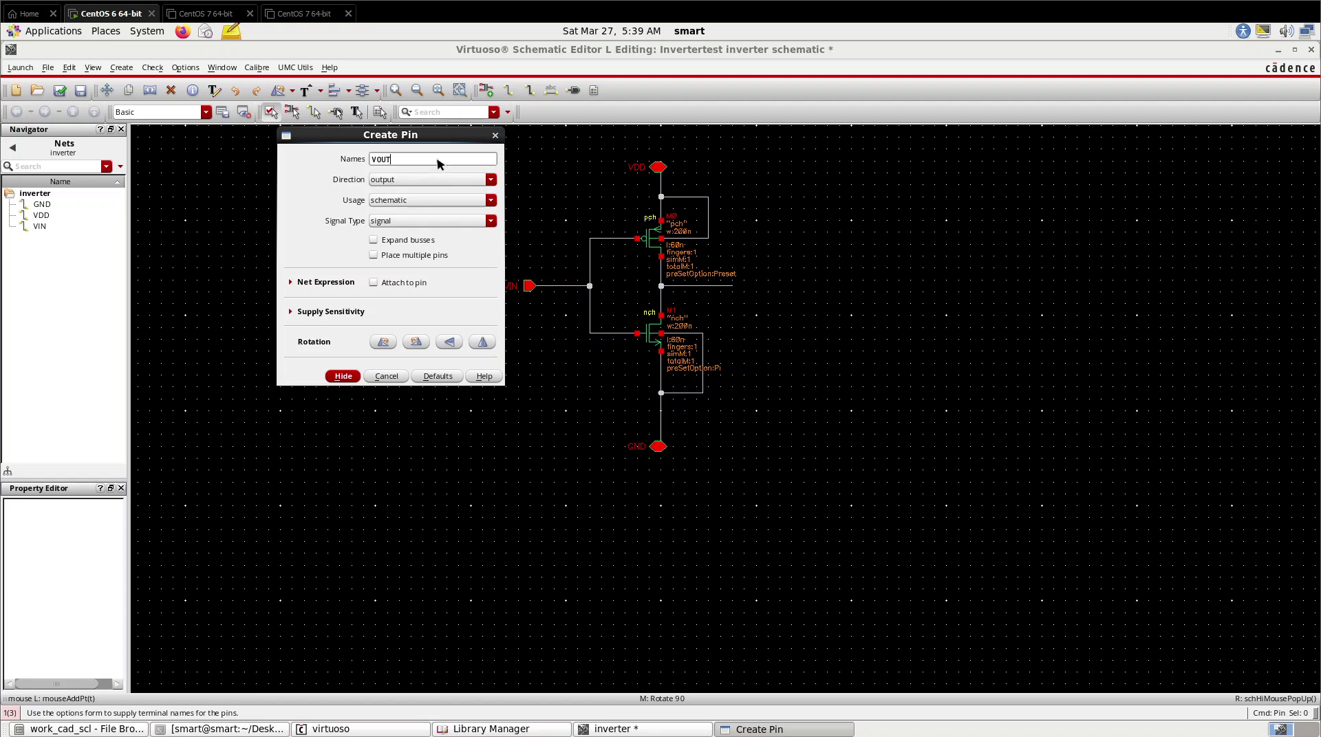
pyautogui.write('VOUT')
pyautogui.click(343, 376)
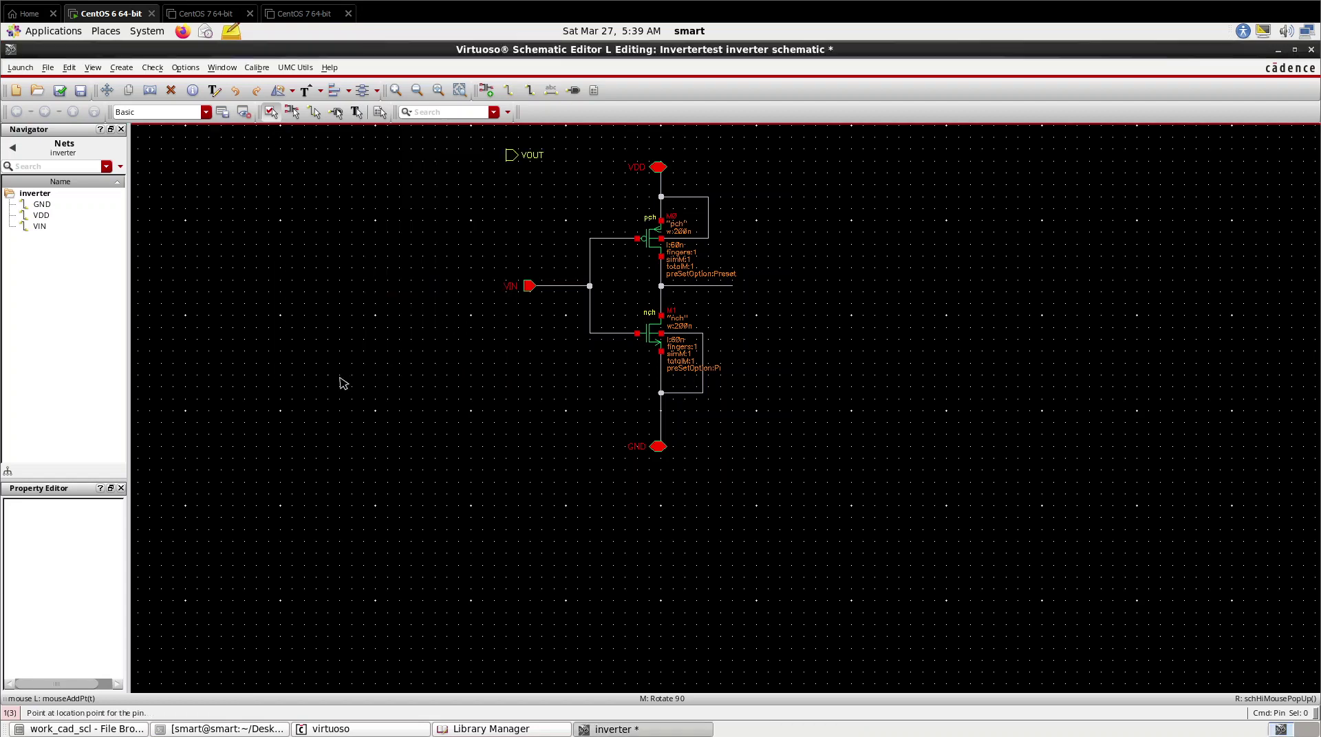
pyautogui.click(740, 285)
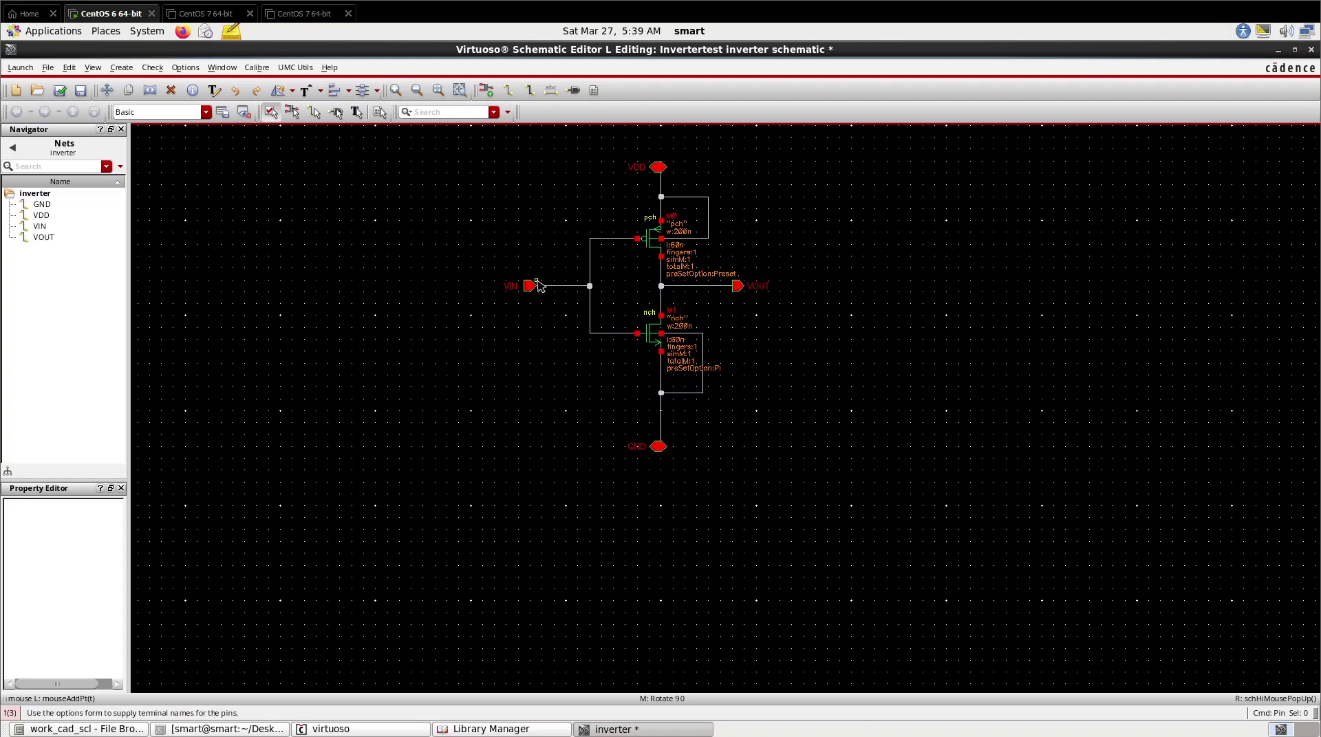
# Step: Check and Save the inverter schematic and end the pin command
pyautogui.click(60, 90)
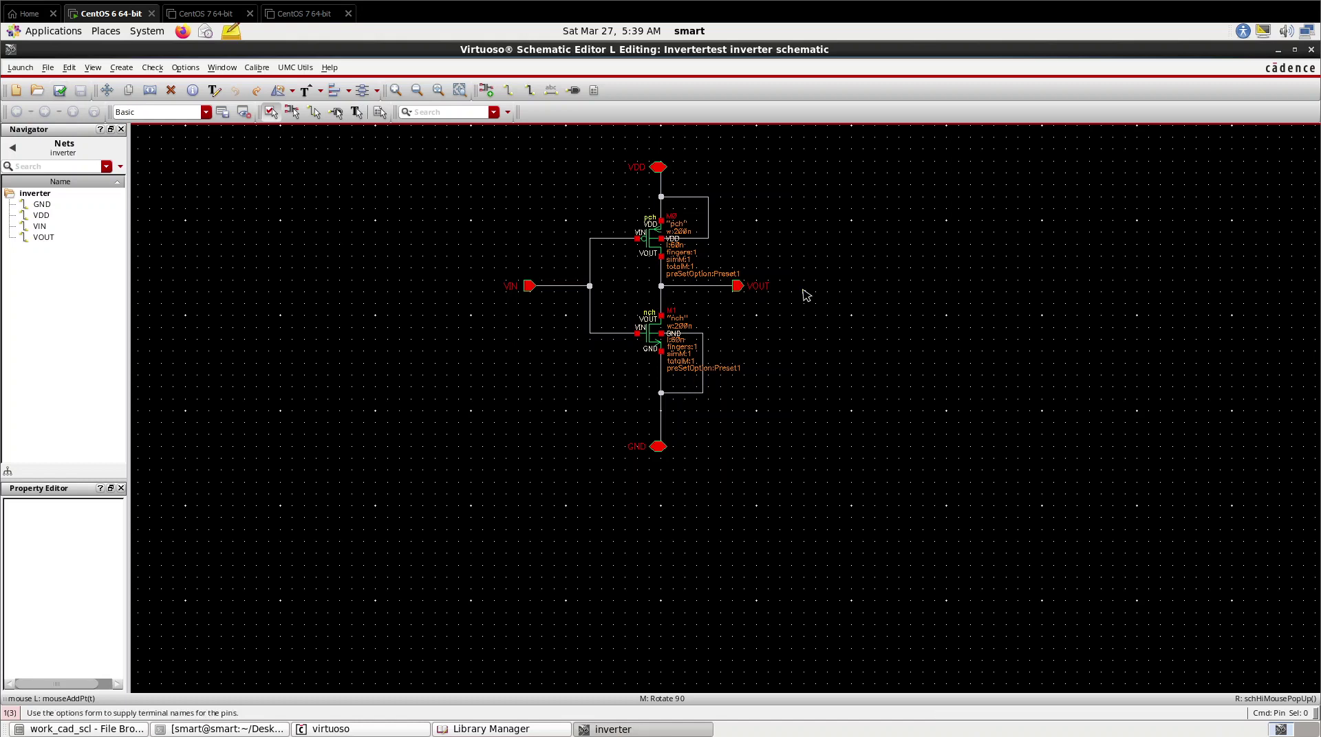
pyautogui.press('Escape')
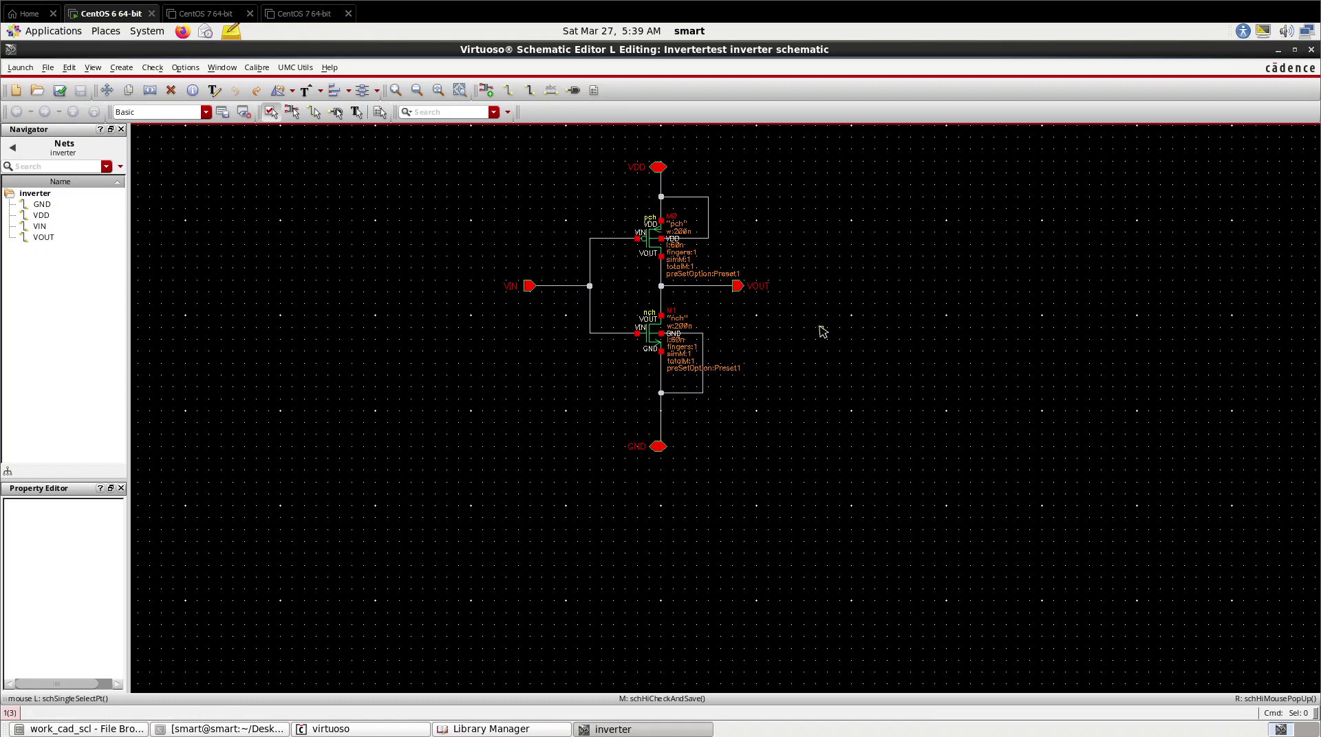
# Step: Start generating a symbol view from the inverter schematic
pyautogui.click(127, 68)
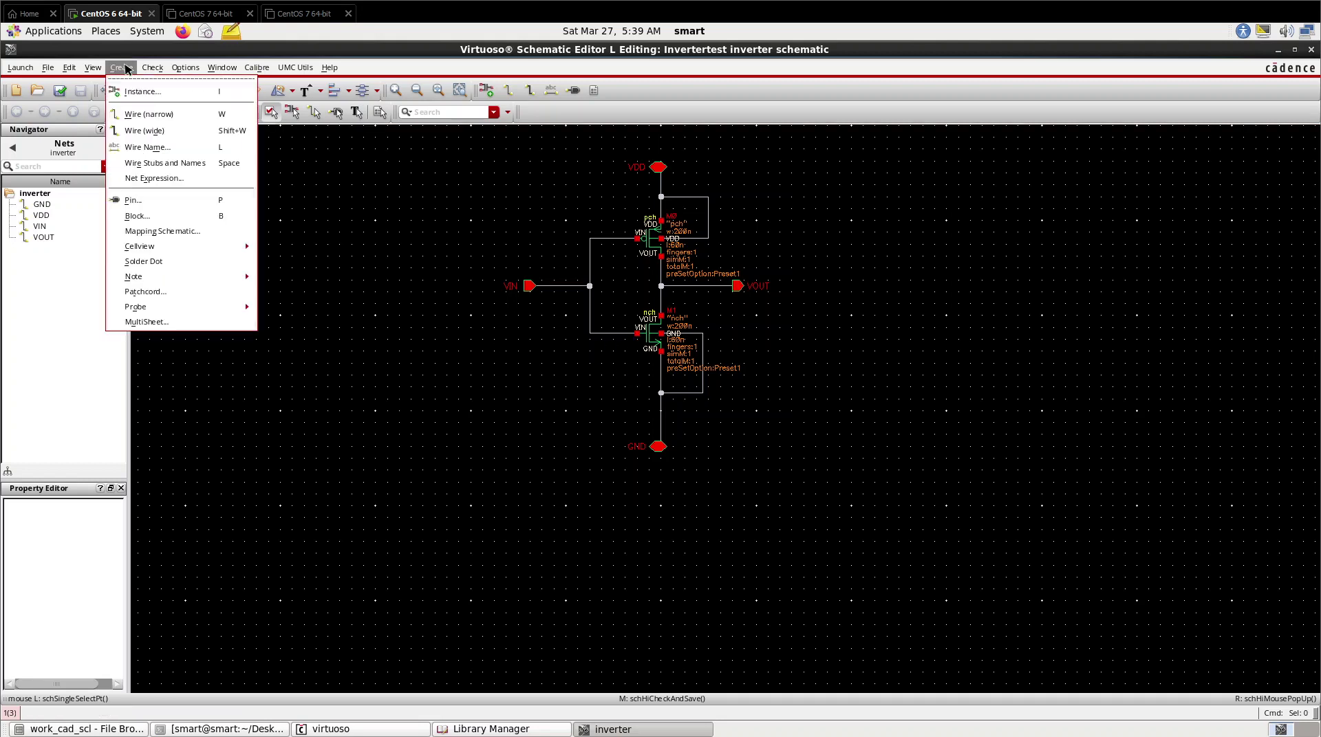
pyautogui.moveTo(206, 232)
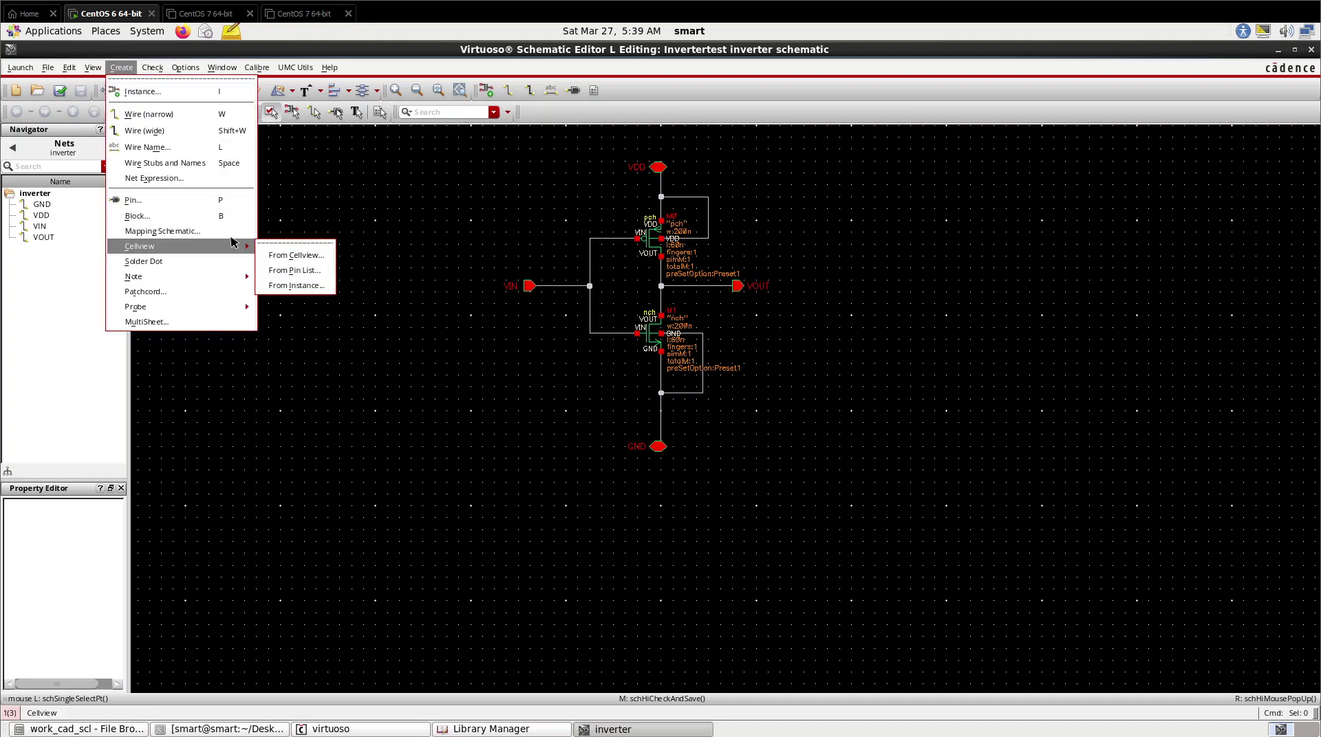
pyautogui.click(274, 254)
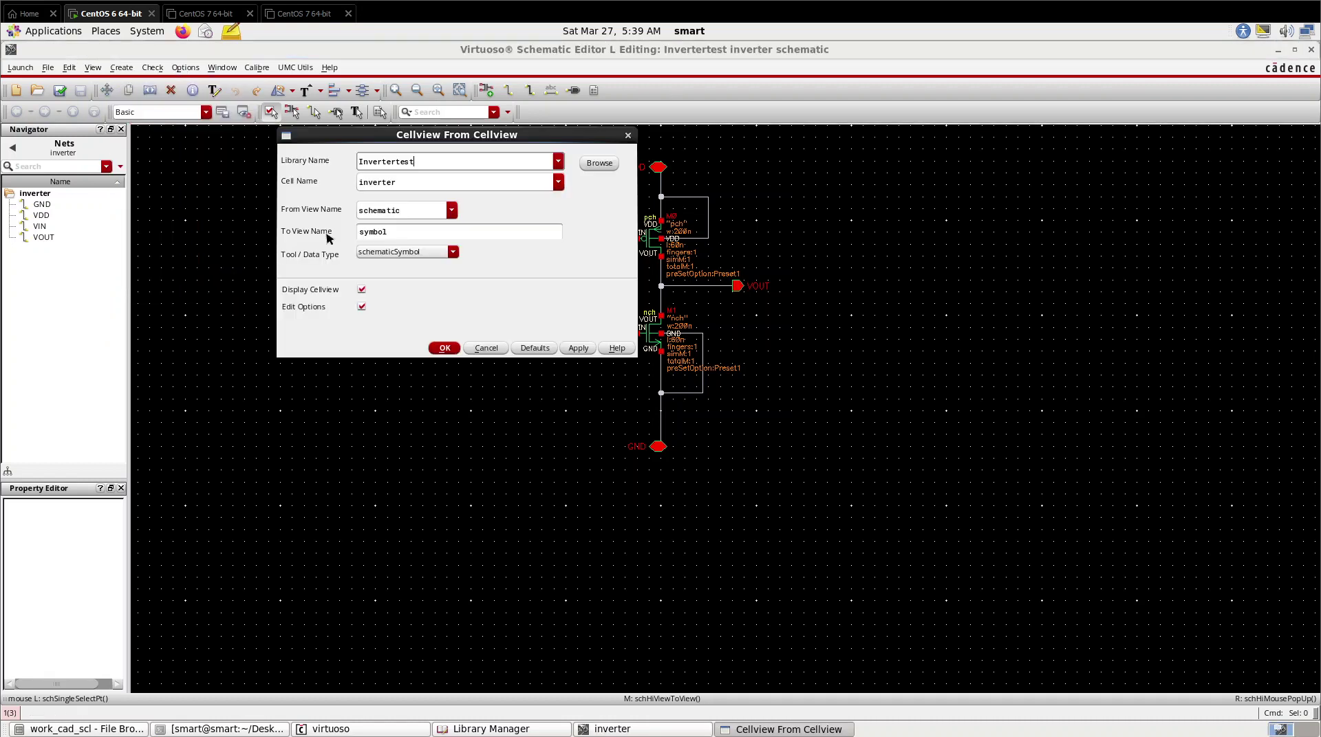
pyautogui.click(444, 348)
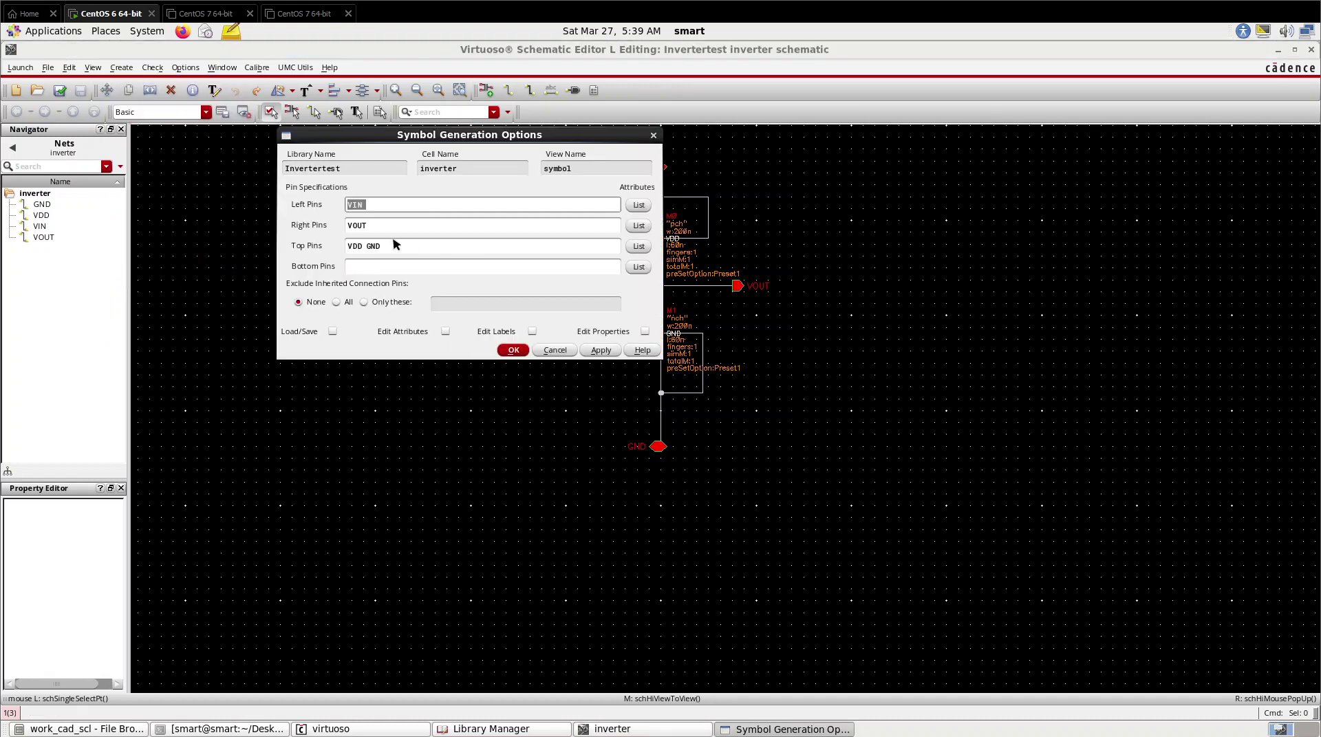
# Step: Move GND from the top to the bottom pins, then generate, save and close the symbol
pyautogui.doubleClick(373, 246)
pyautogui.press('cmd+c')
pyautogui.rightClick(368, 246)
pyautogui.click(379, 288)
pyautogui.click(367, 268)
pyautogui.rightClick(367, 268)
pyautogui.click(395, 341)
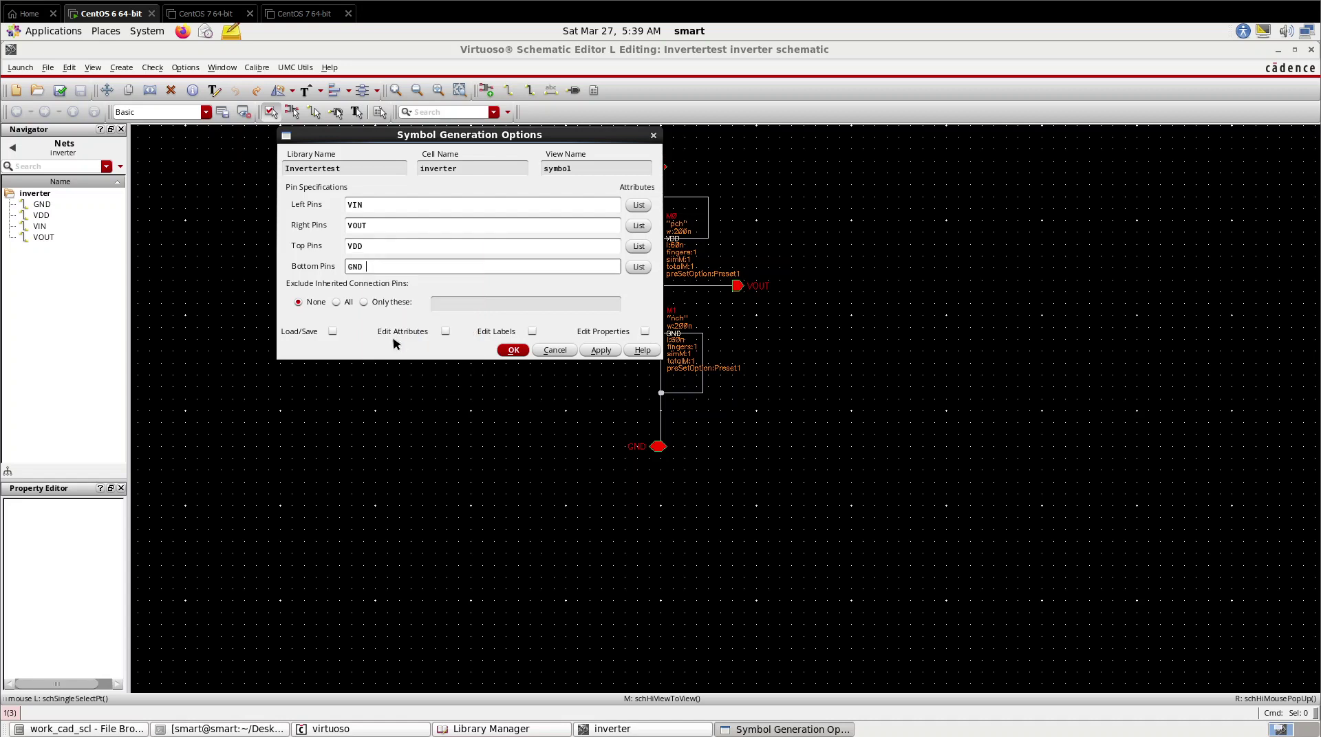
pyautogui.click(507, 350)
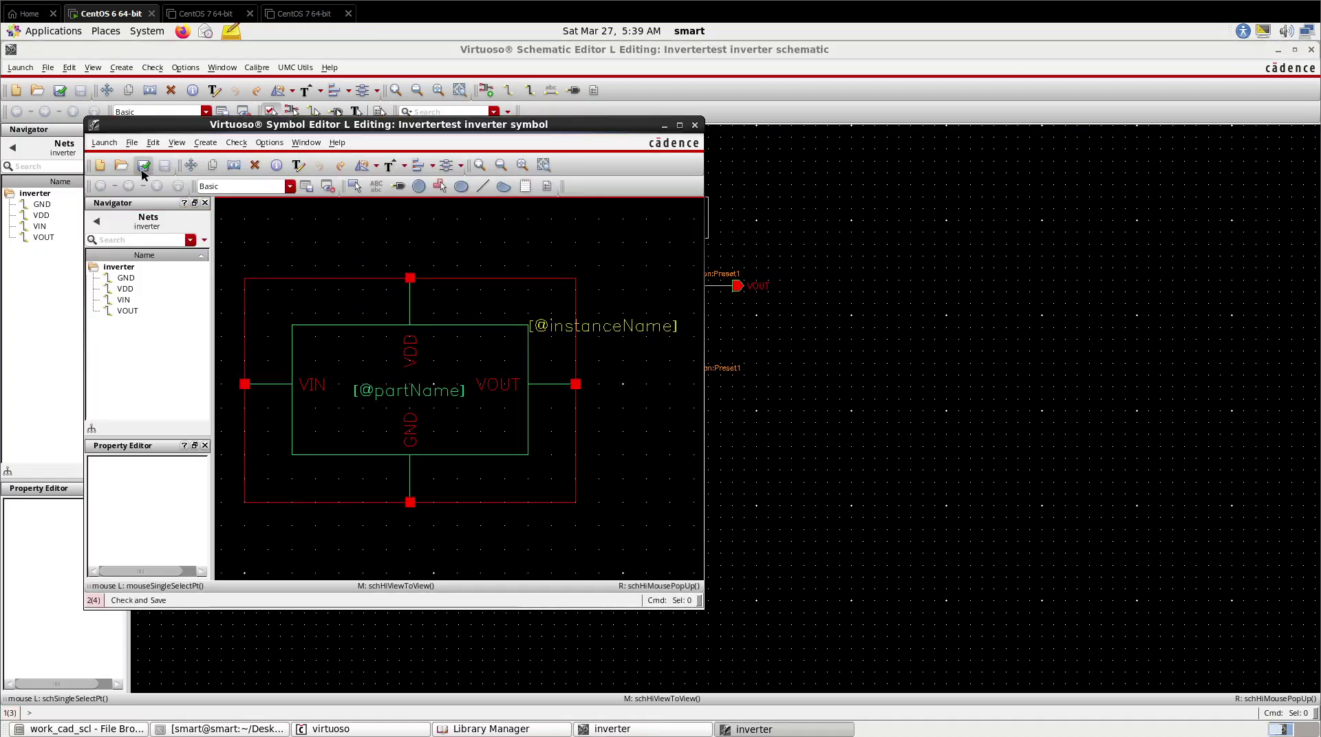
pyautogui.click(142, 172)
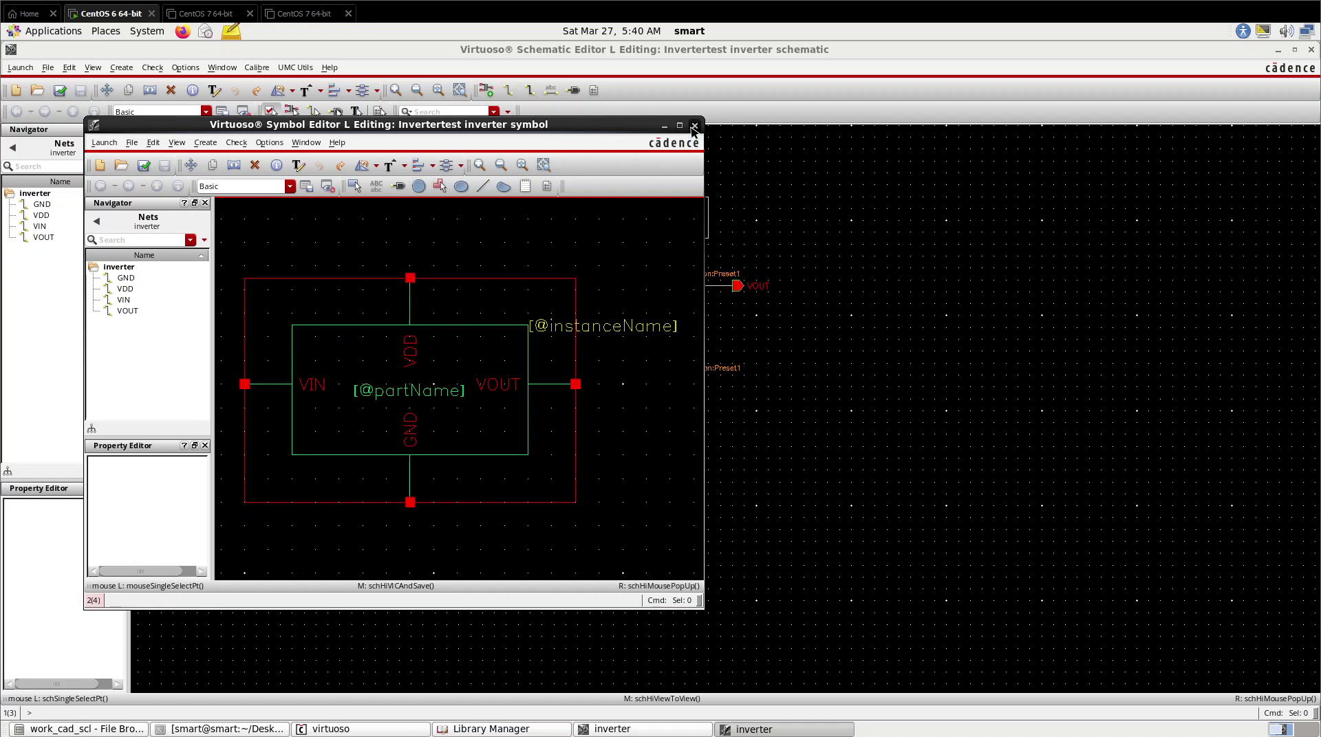
pyautogui.click(693, 126)
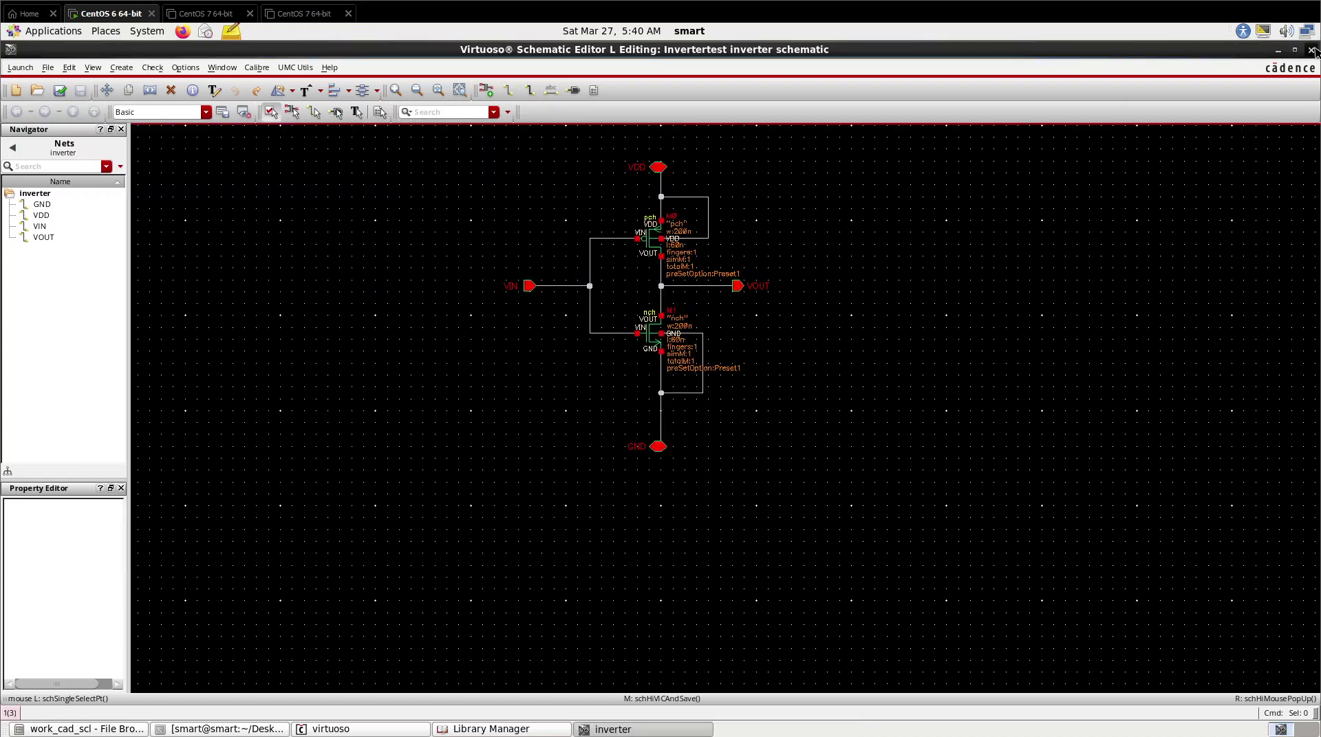
# Step: Close the inverter schematic and create a new inverter_tb schematic cell in Invertertest
pyautogui.click(1311, 50)
pyautogui.click(646, 137)
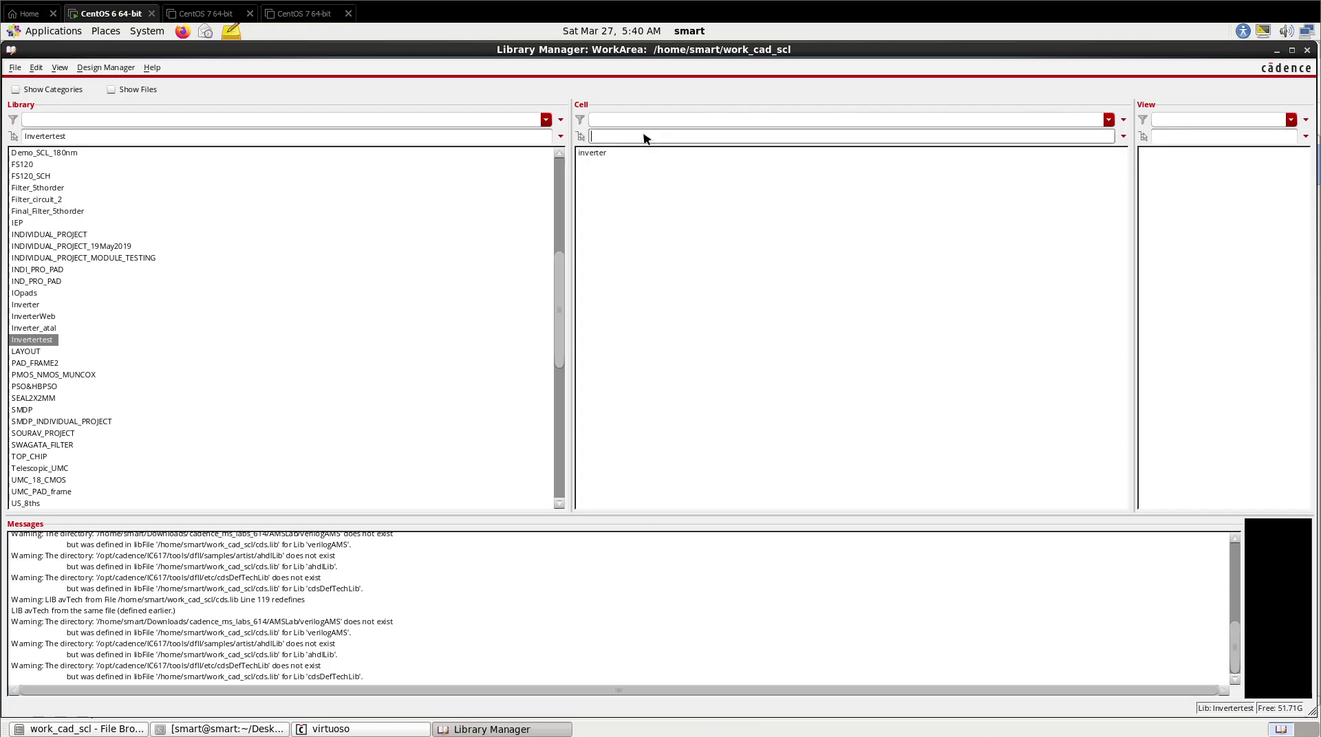
pyautogui.write('inverter_tb')
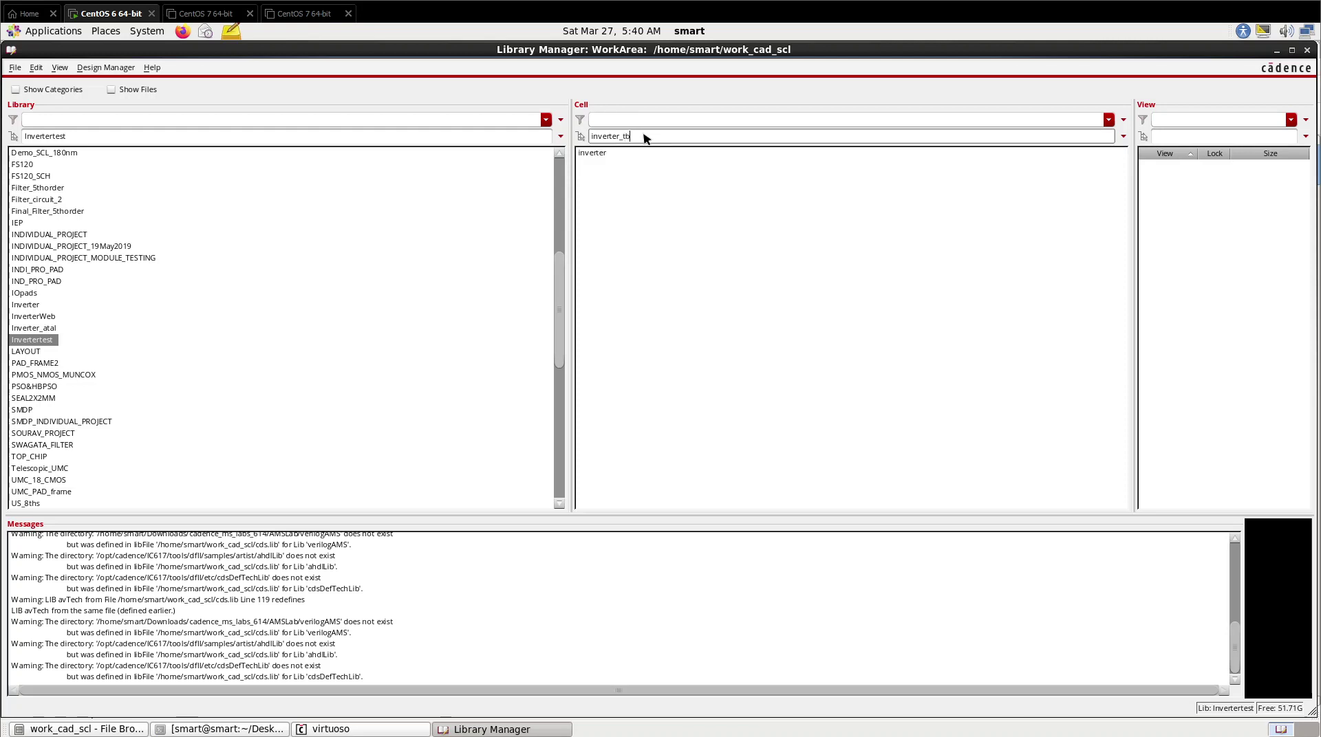
pyautogui.press('Return')
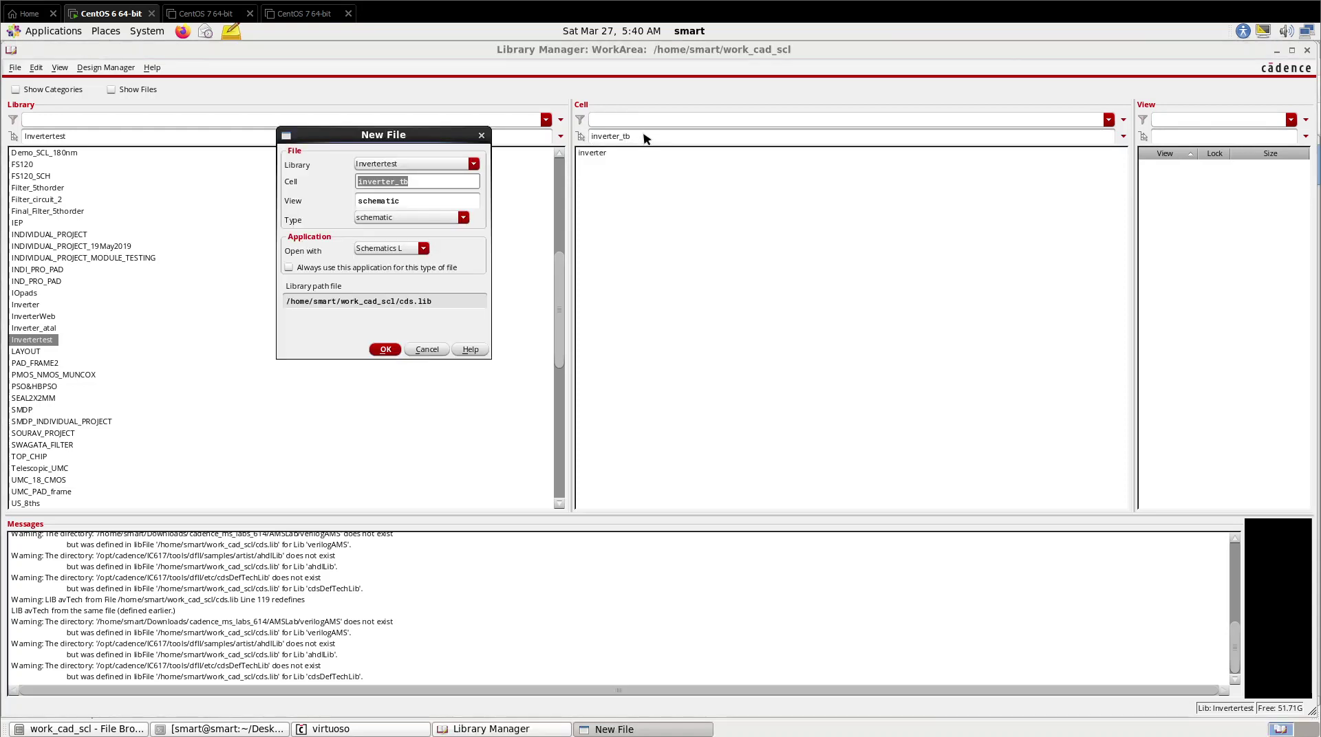
pyautogui.click(385, 350)
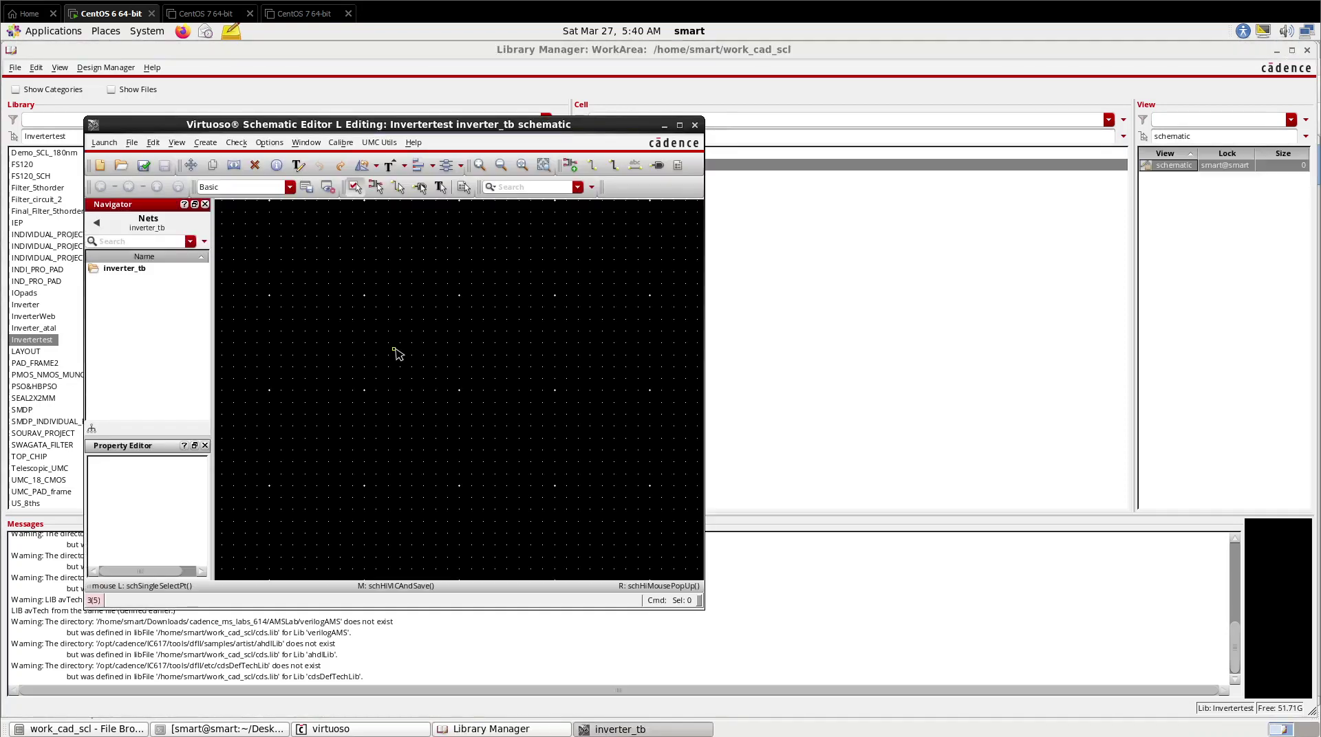
# Step: Place one Invertertest inverter symbol on the inverter_tb canvas and maximize the editor
pyautogui.press('i')
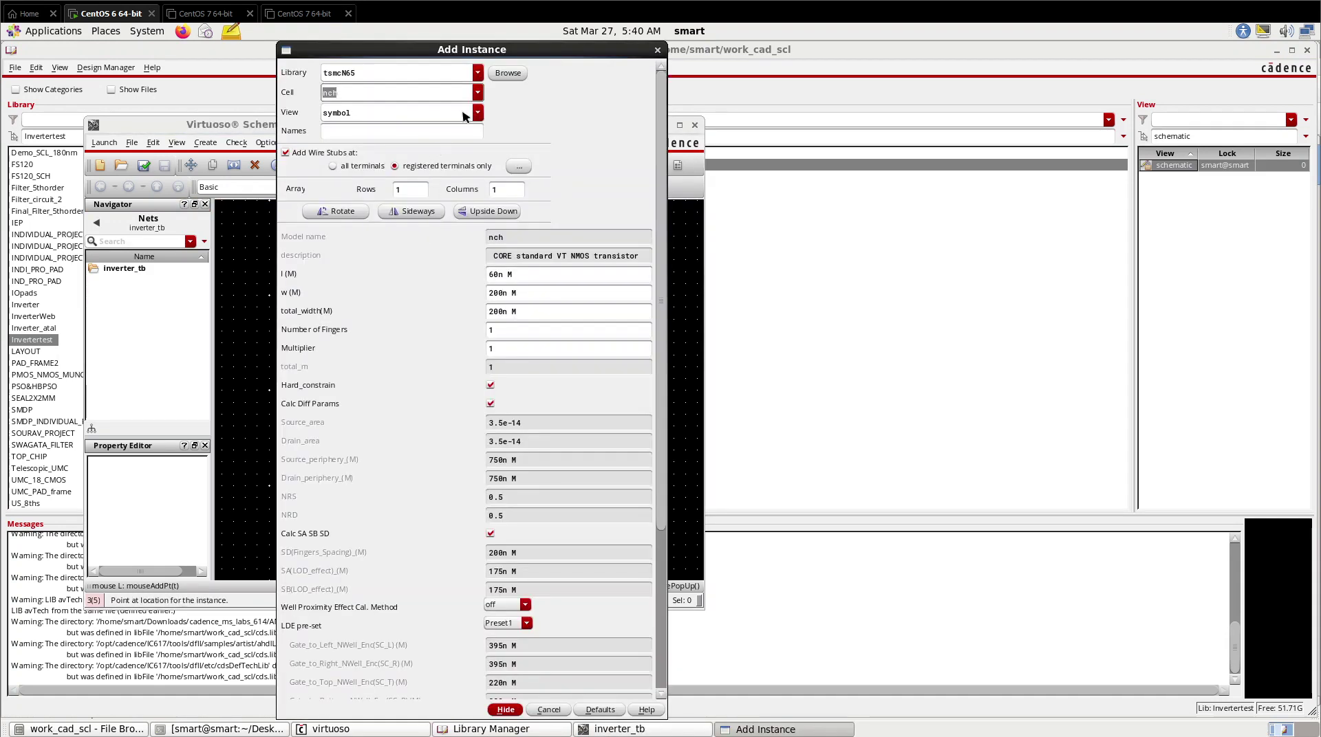
pyautogui.click(477, 74)
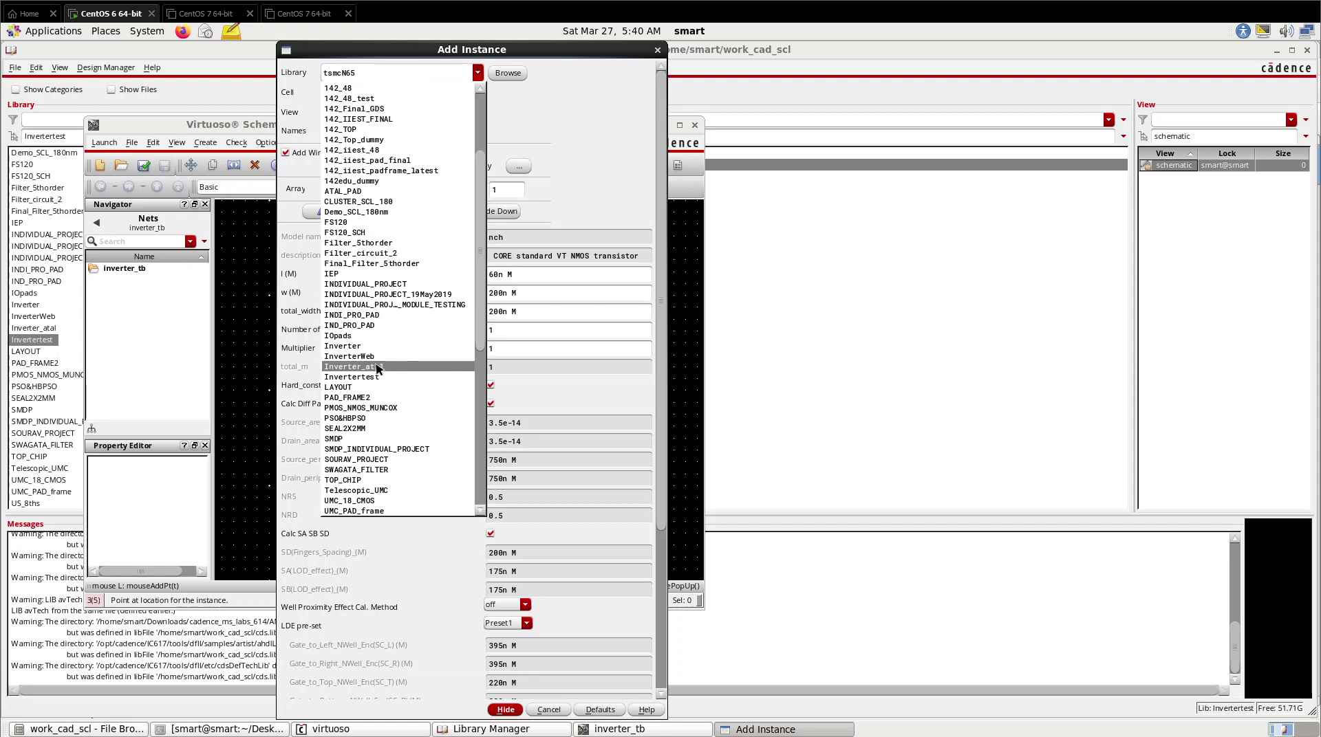
pyautogui.click(370, 379)
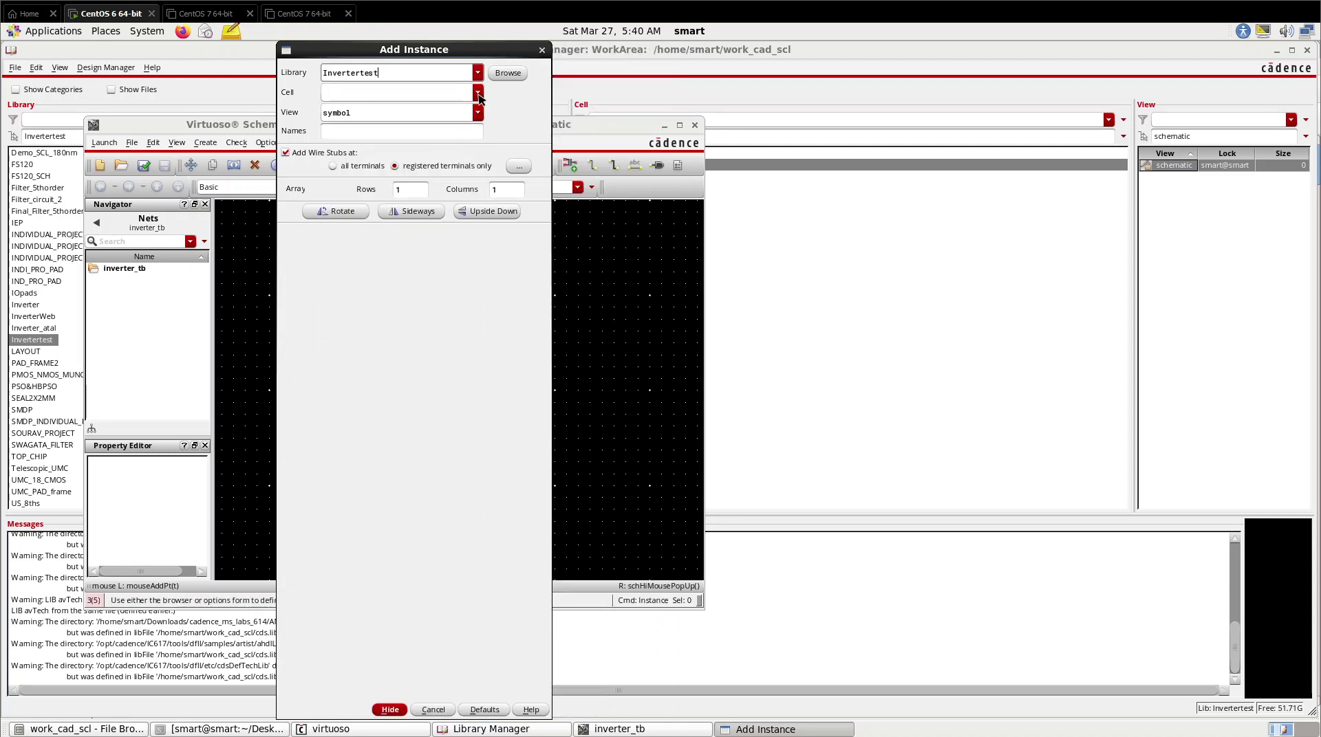
pyautogui.click(477, 92)
pyautogui.click(471, 109)
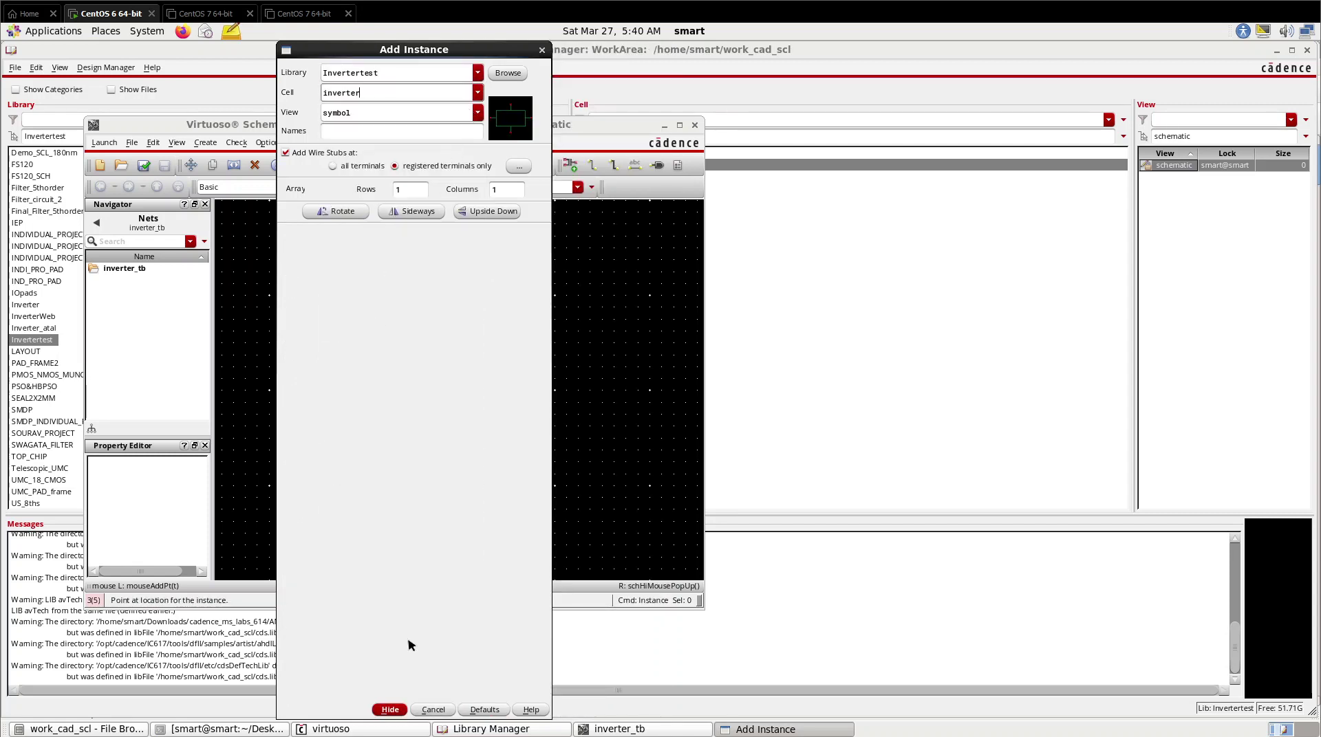
pyautogui.click(390, 710)
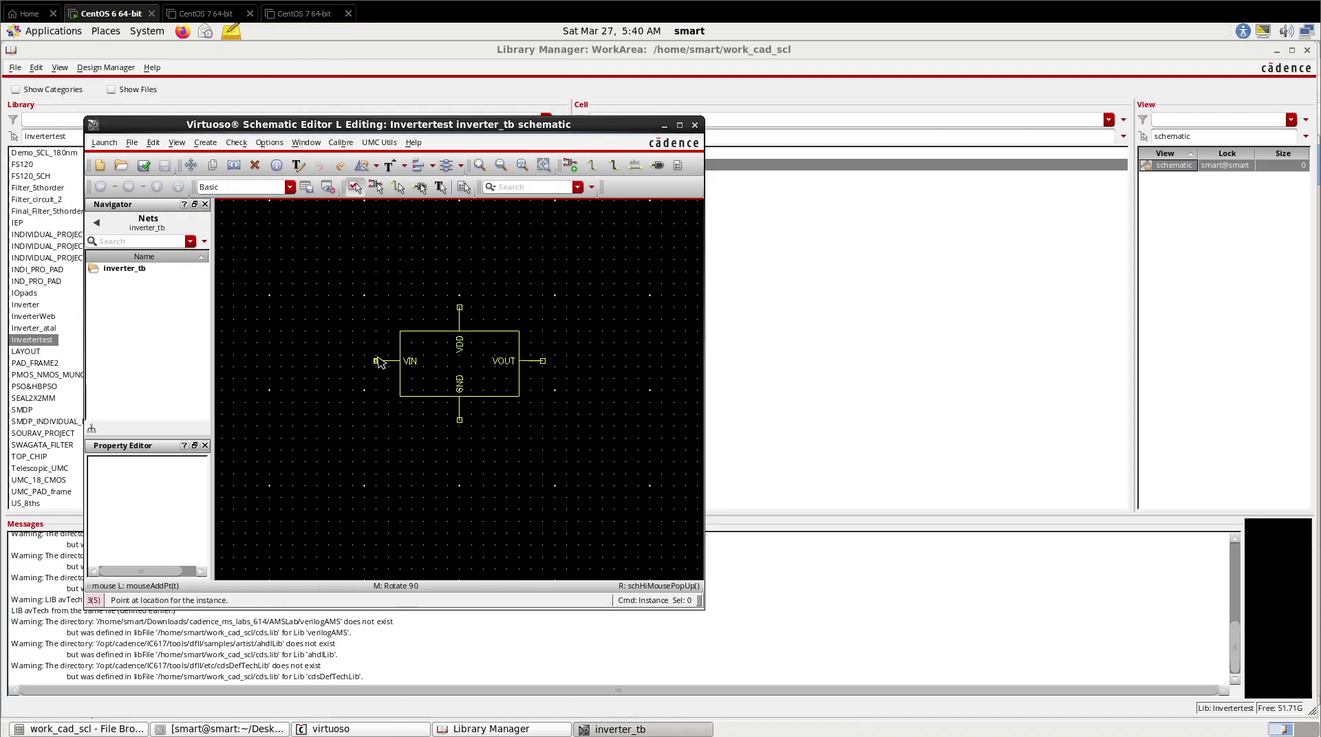
pyautogui.click(372, 353)
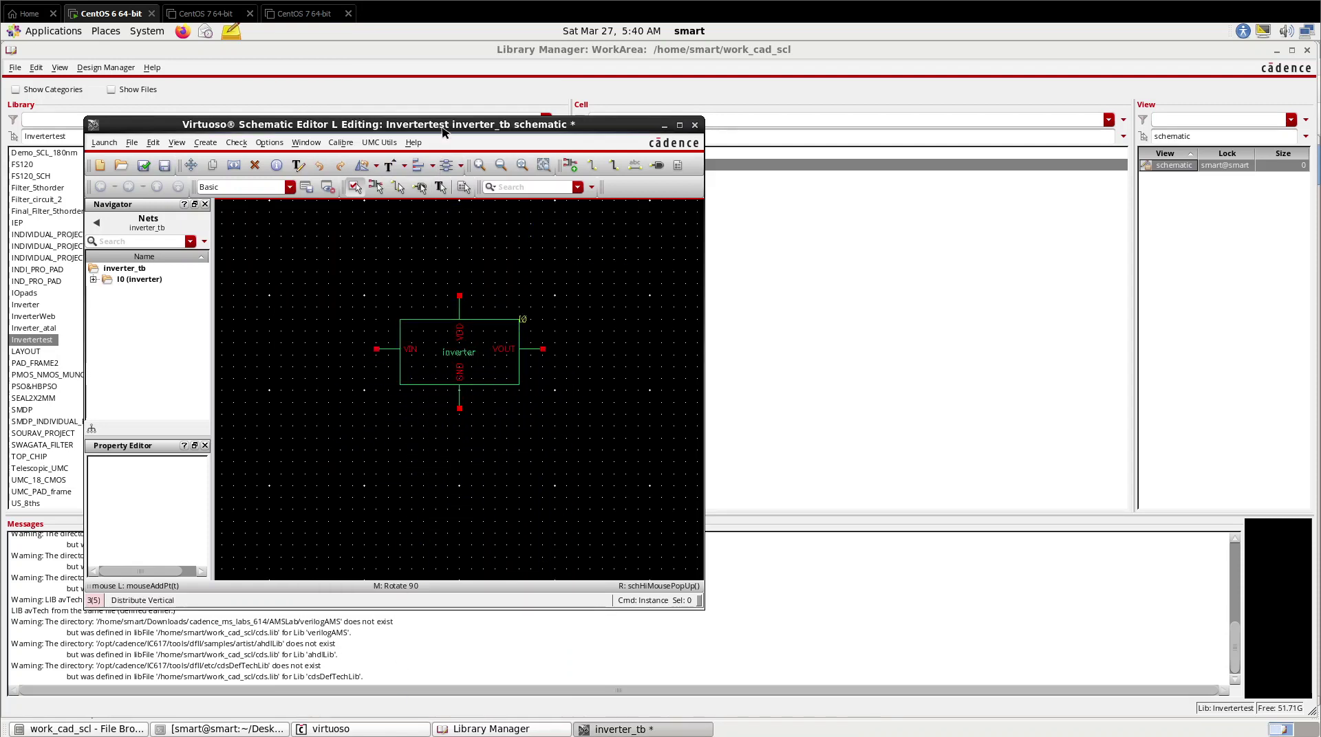
pyautogui.doubleClick(444, 125)
pyautogui.press('Escape')
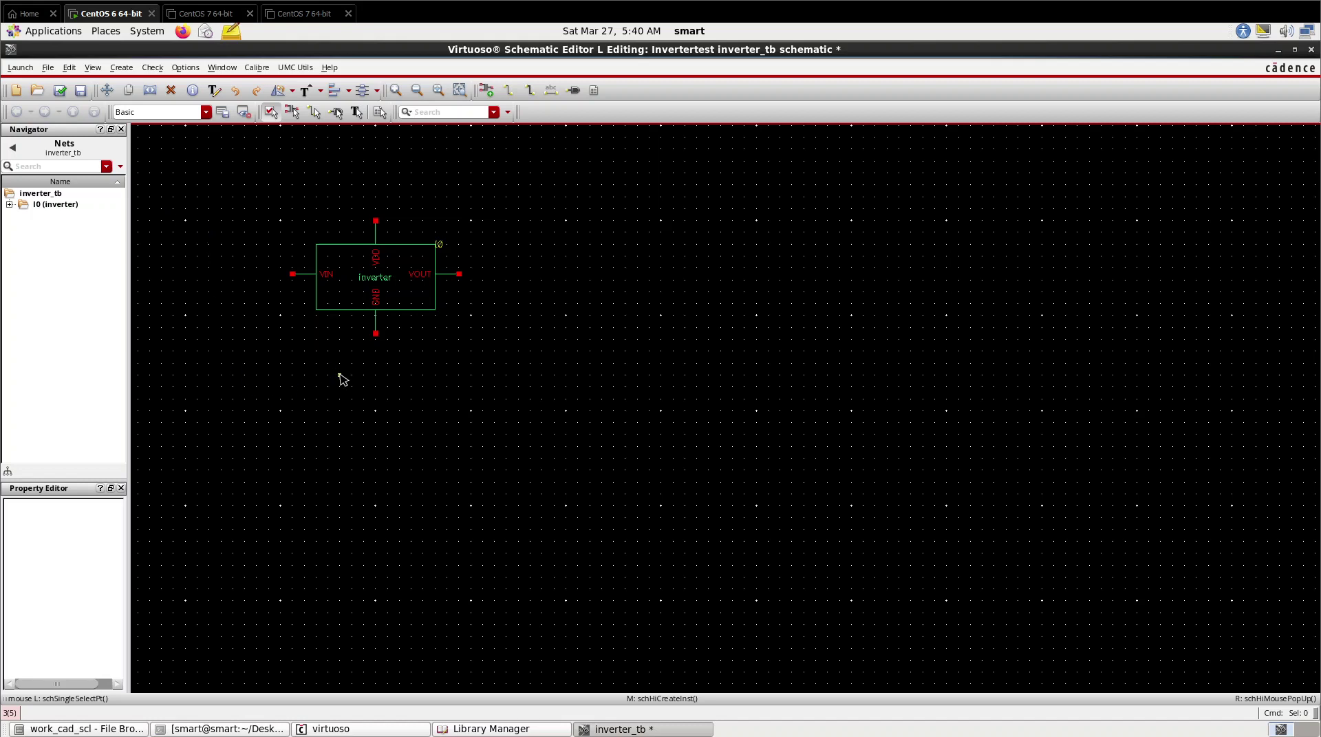
# Step: Choose the analogLib vdc cell with a DC voltage of 1.2 in the Add Instance form
pyautogui.press('i')
pyautogui.moveTo(381, 78); pyautogui.dragTo(289, 76)
pyautogui.write('analogLib')
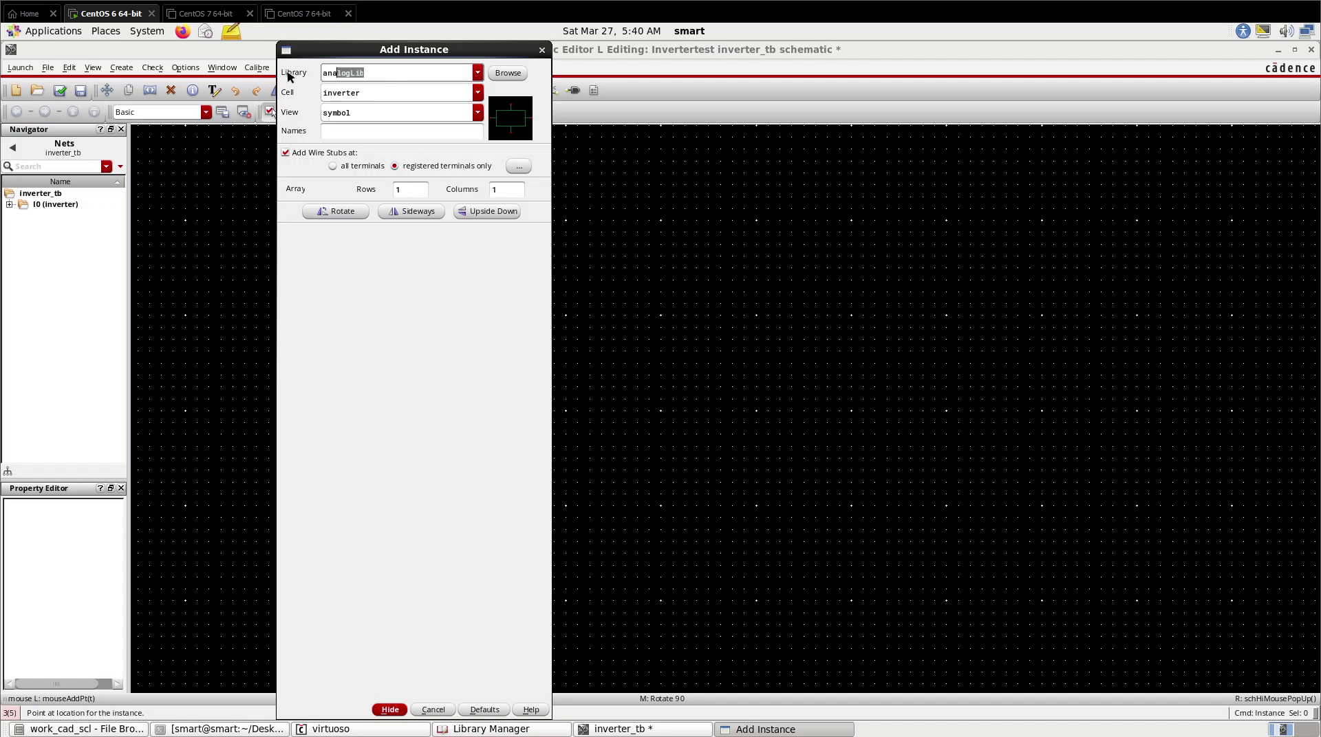
pyautogui.click(344, 87)
pyautogui.click(353, 99)
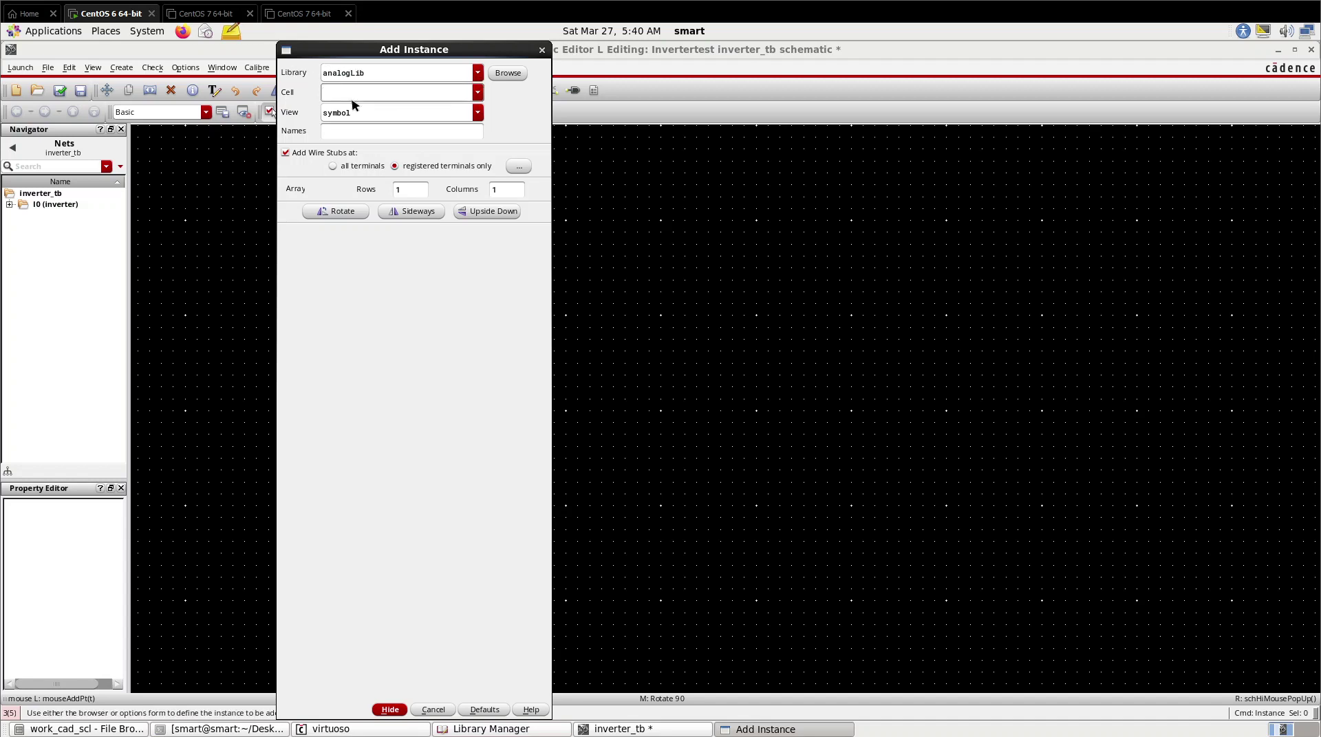
pyautogui.write('vdc')
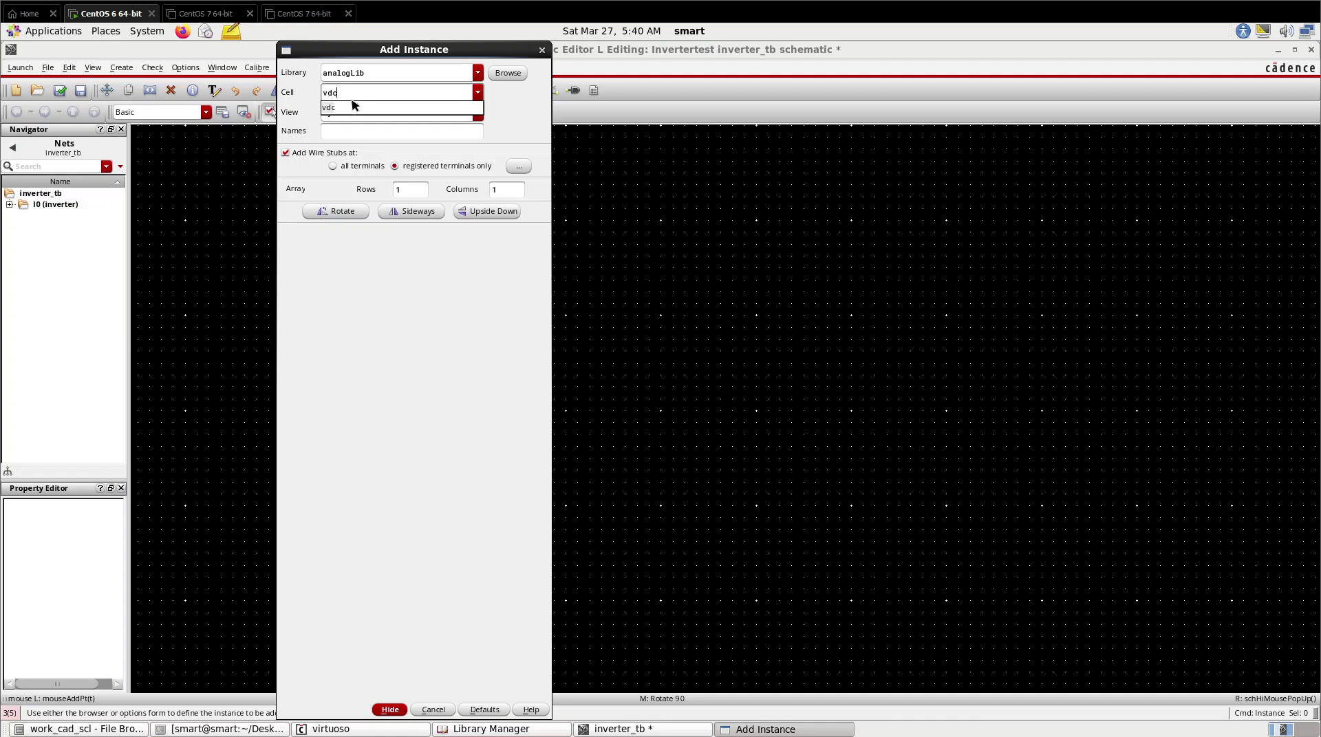
pyautogui.click(358, 108)
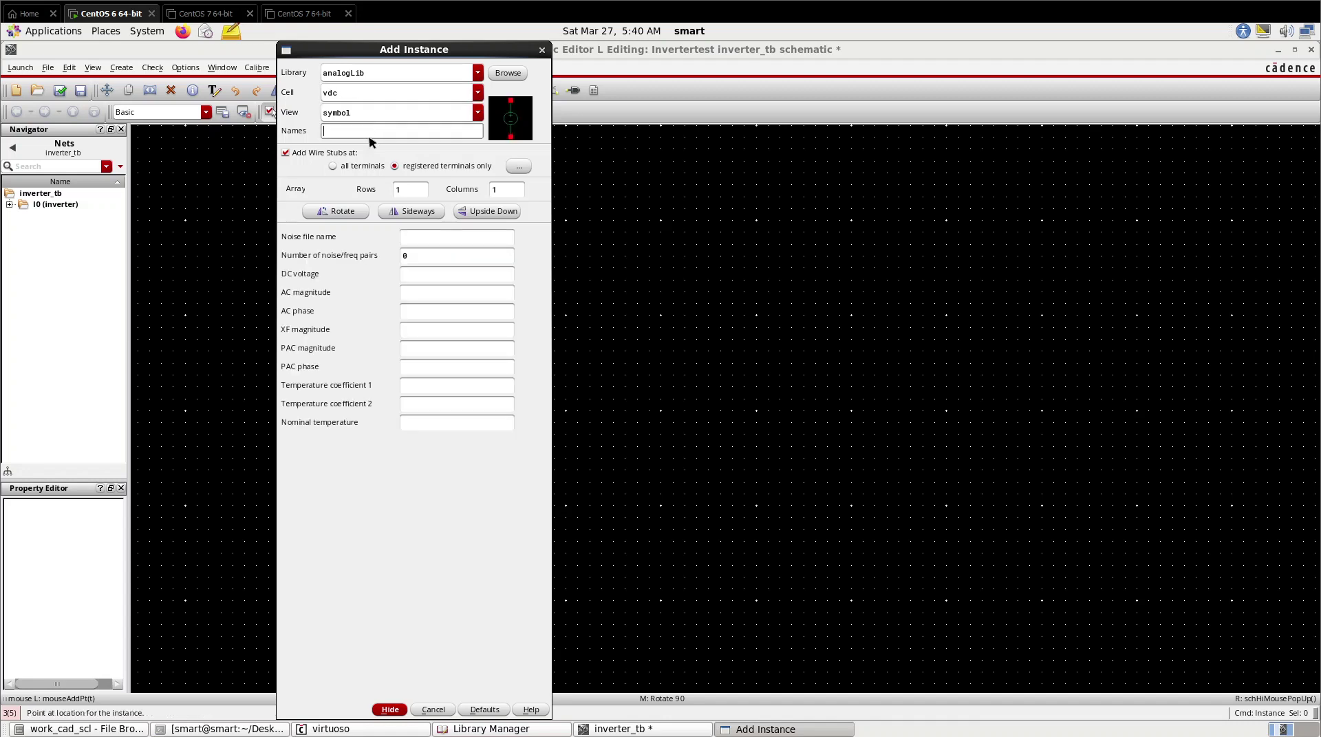
pyautogui.click(424, 275)
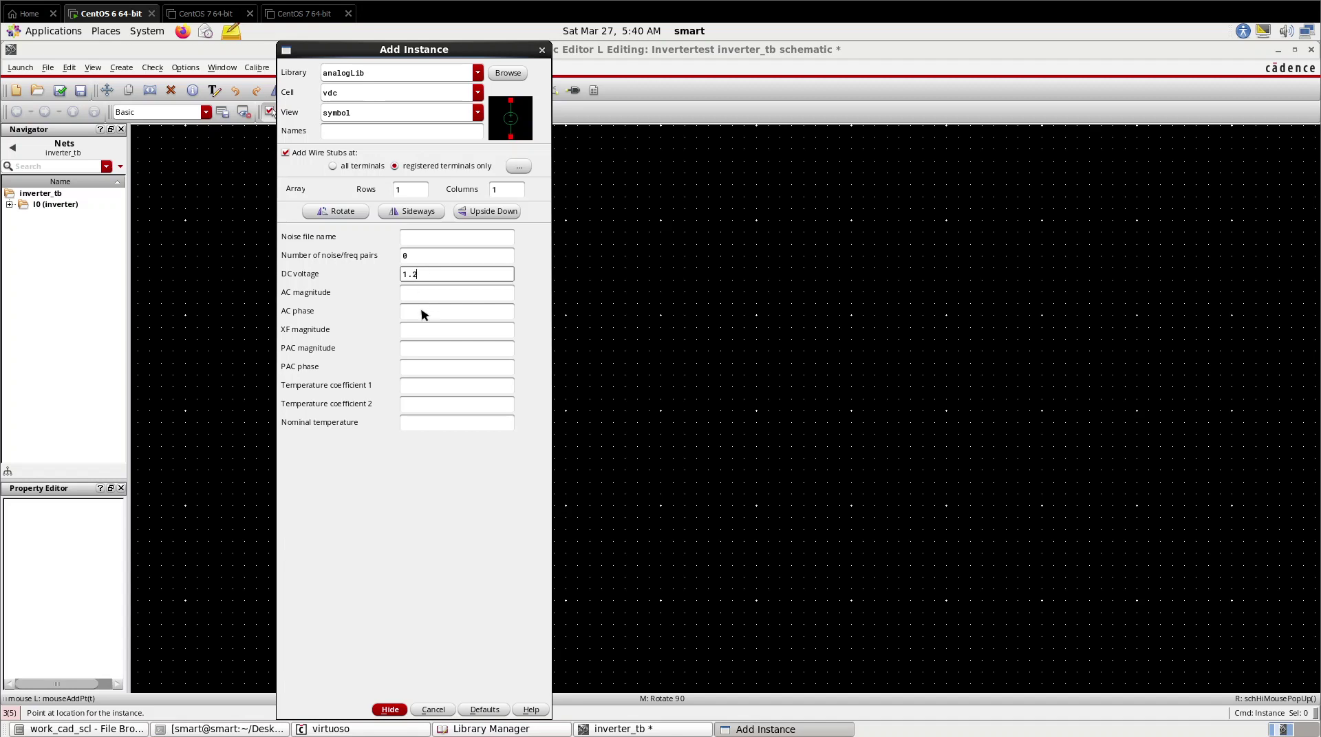
# Step: Place two 1.2 V vdc sources, V0 and V1, to the left of the inverter
pyautogui.click(395, 716)
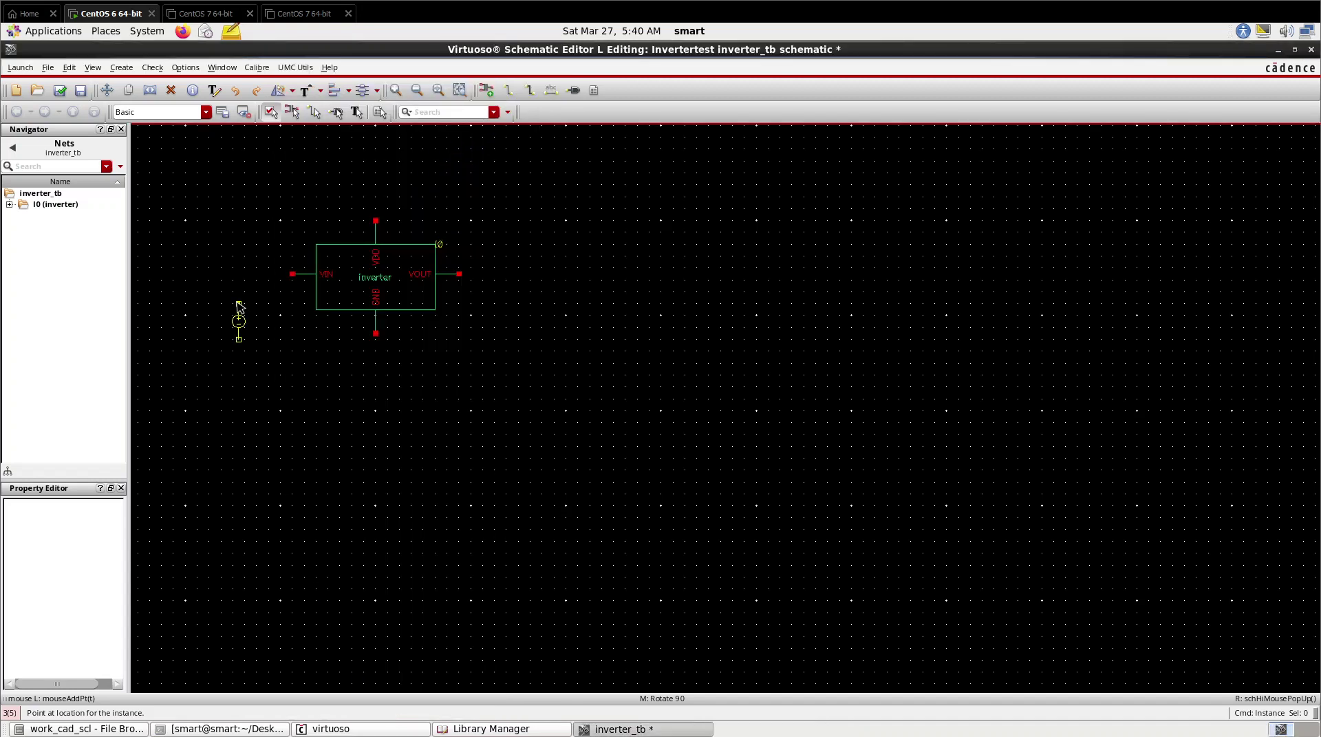
pyautogui.click(184, 292)
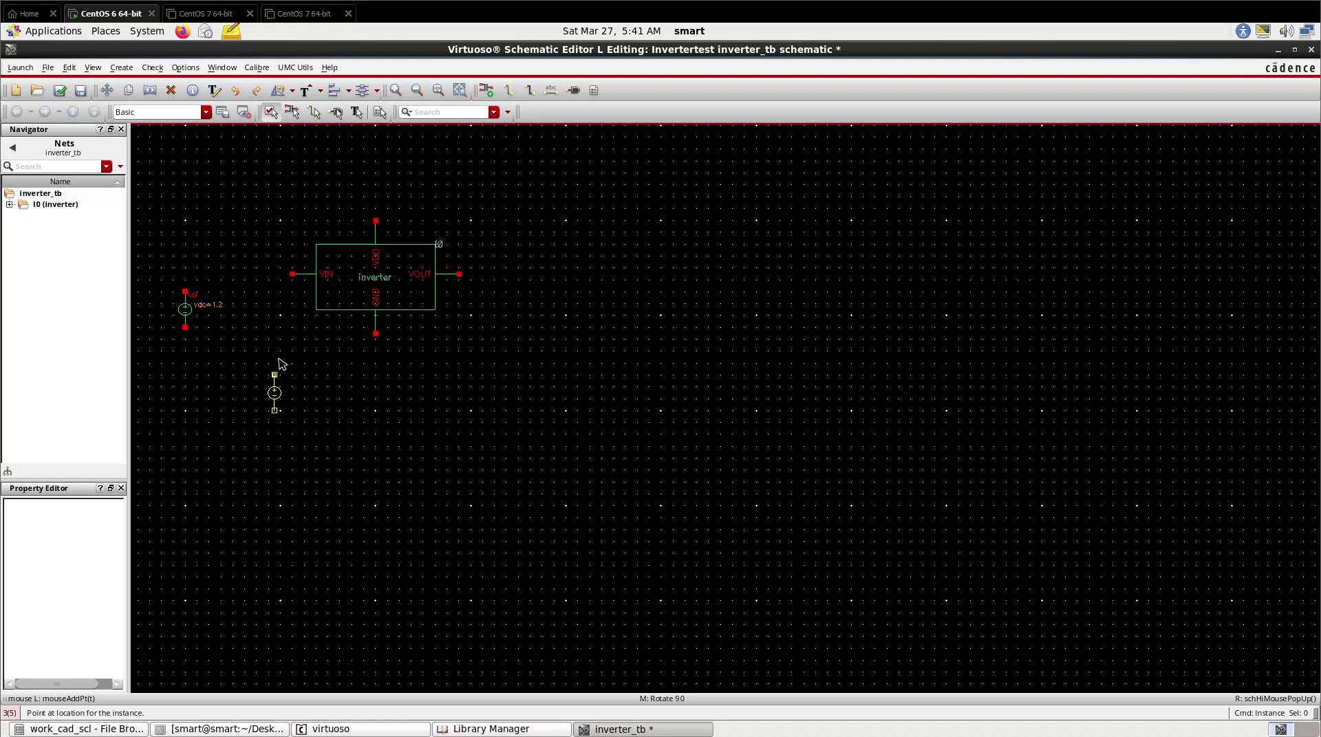
pyautogui.click(251, 300)
pyautogui.press('Escape')
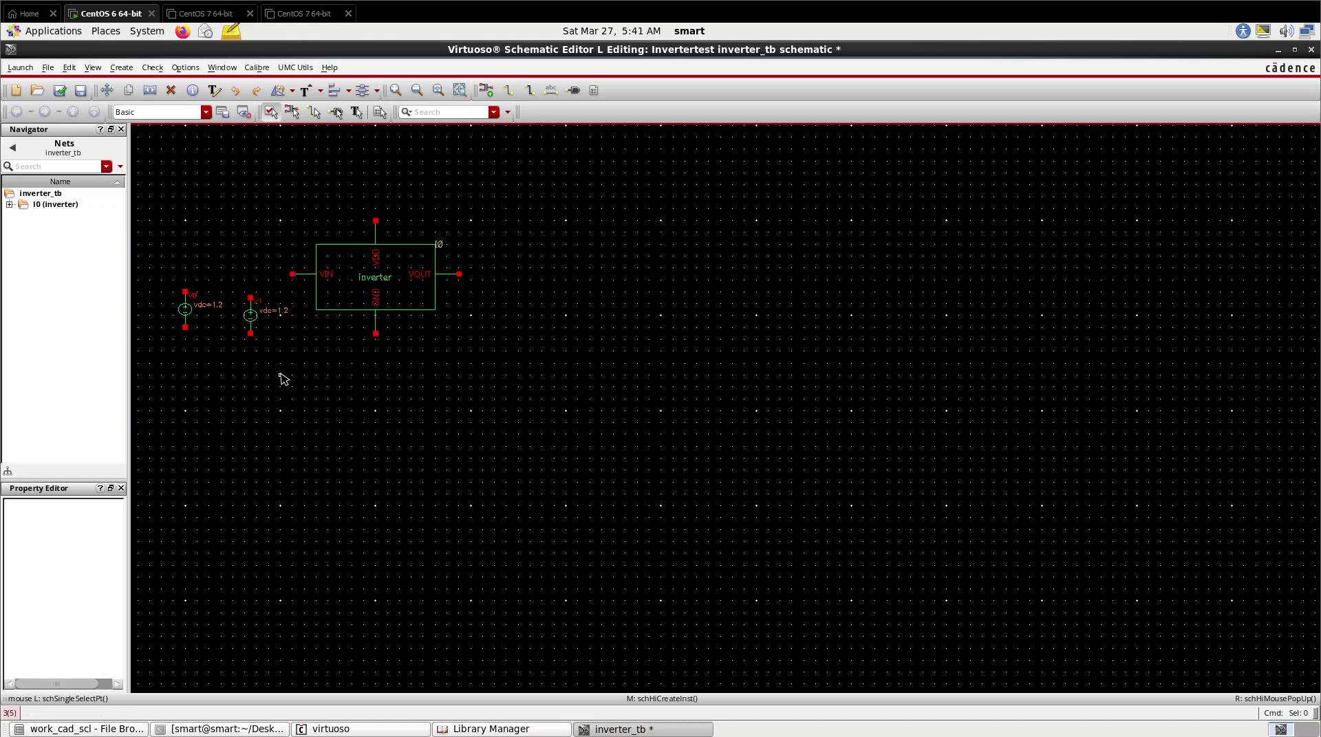
pyautogui.press('i')
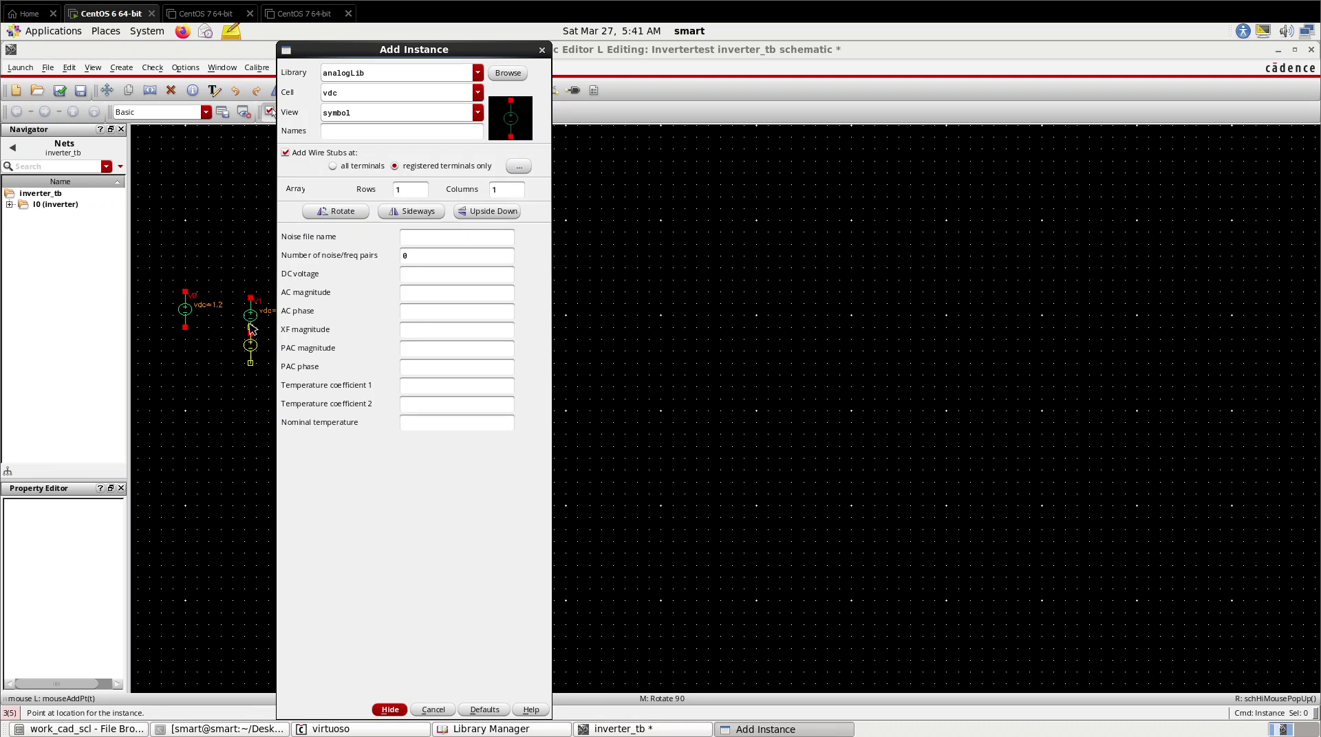
# Step: Place two analogLib vdd symbols, one above source V0 and one above the inverter
pyautogui.doubleClick(345, 95)
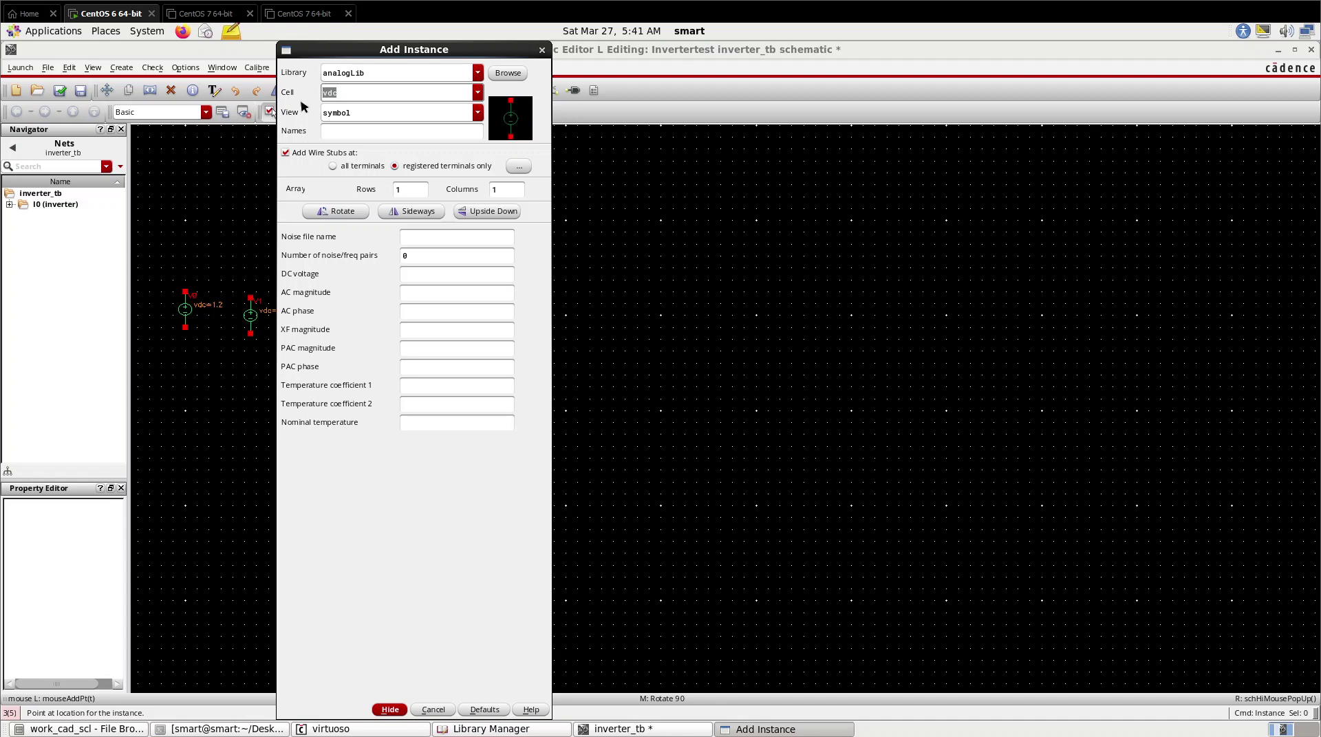
pyautogui.write('vdd')
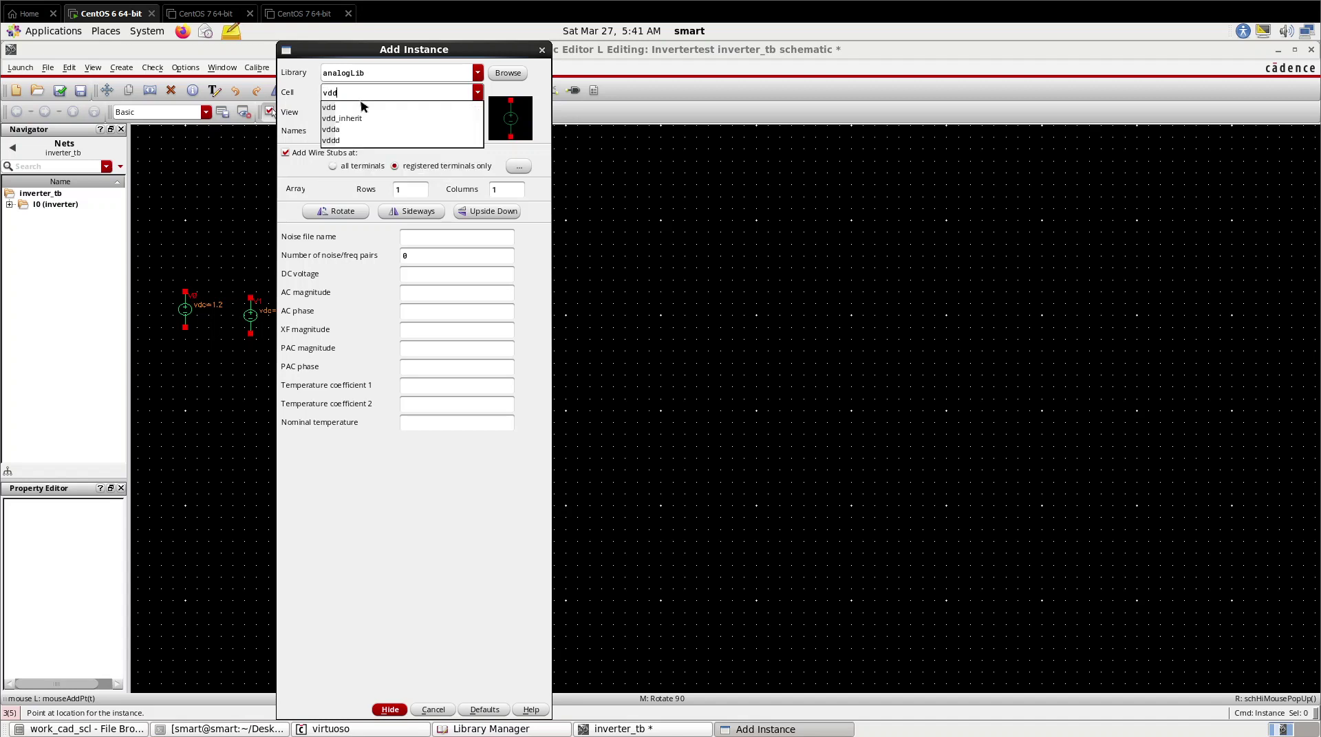
pyautogui.click(361, 108)
pyautogui.click(366, 125)
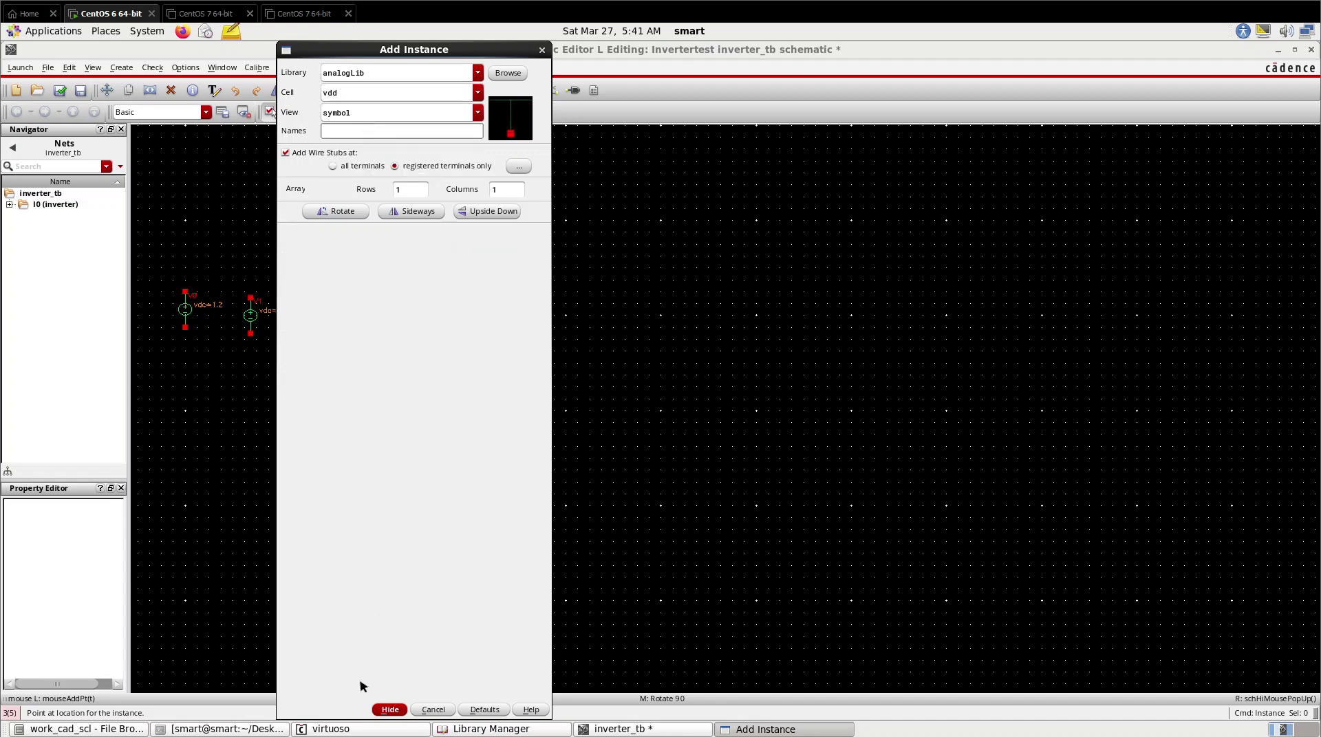
pyautogui.click(390, 710)
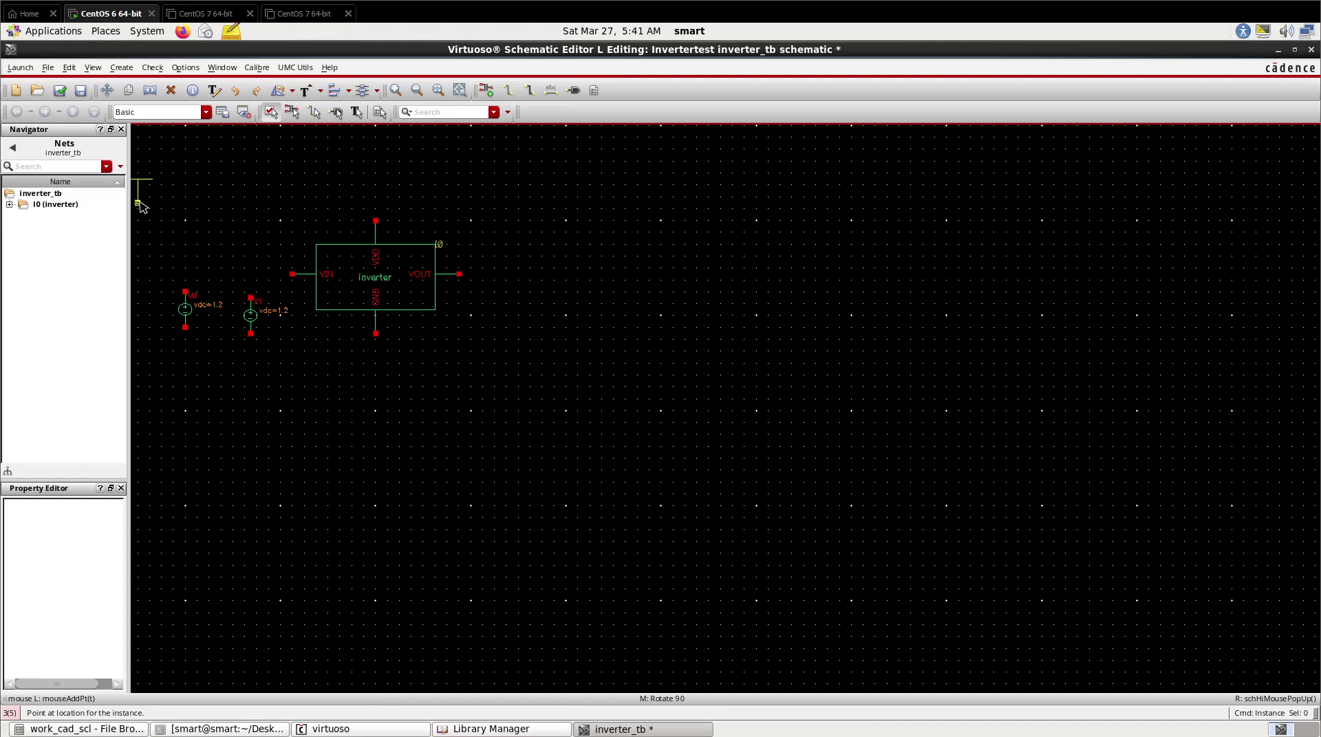
pyautogui.click(190, 240)
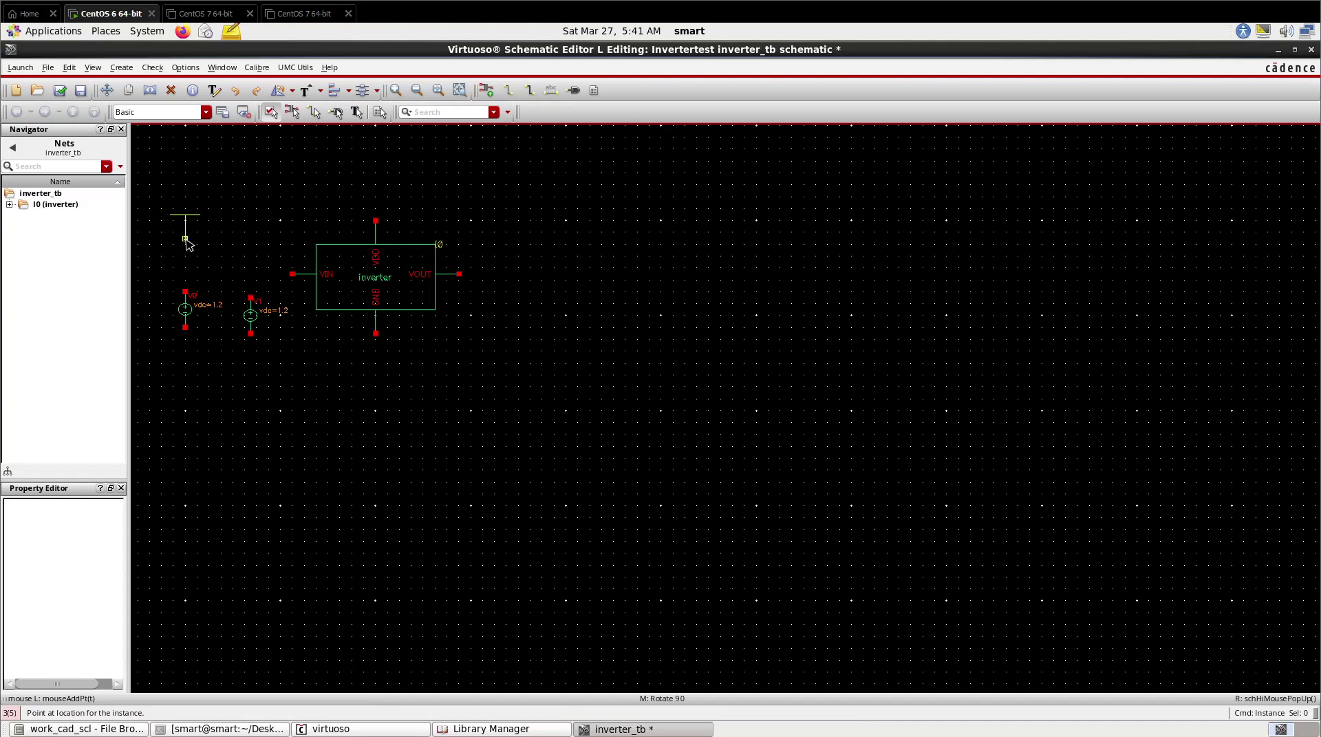
pyautogui.click(378, 198)
pyautogui.press('Escape')
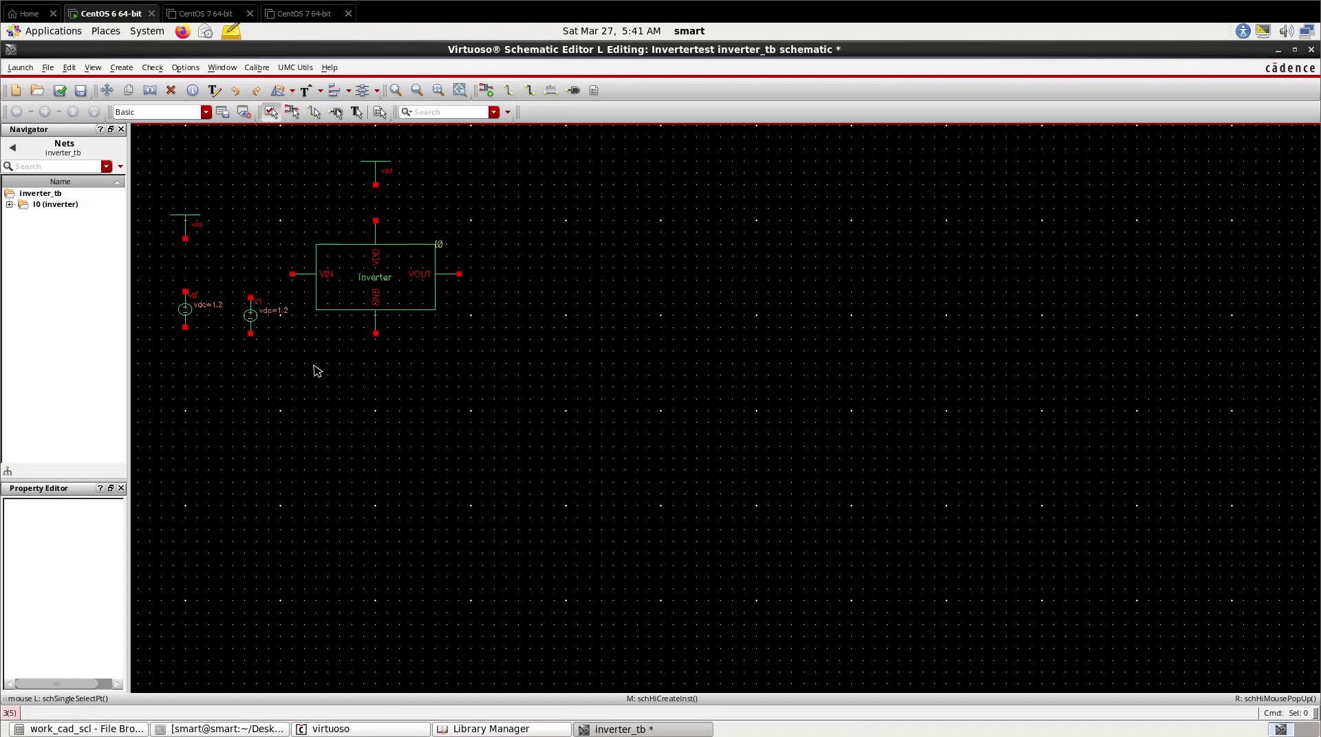
# Step: Place four analogLib gnd symbols below V0, V1, the inverter and further right
pyautogui.press('i')
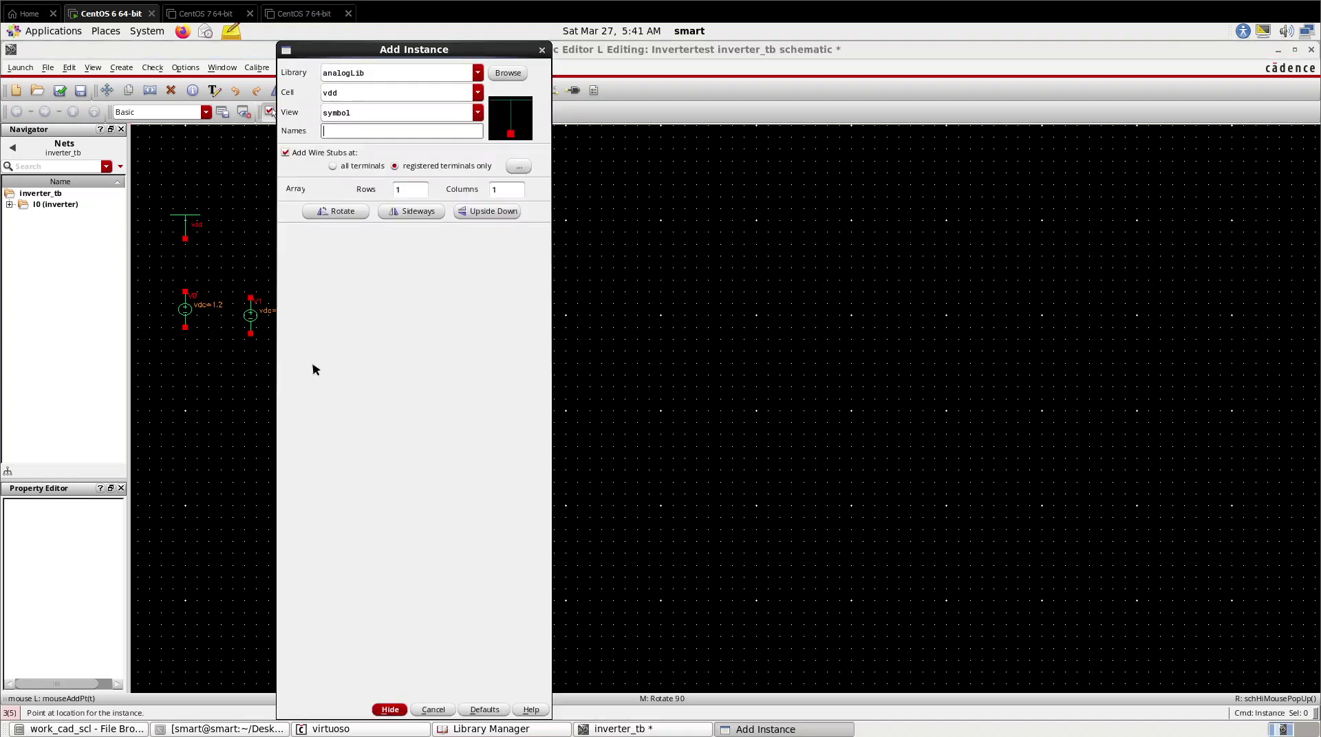
pyautogui.doubleClick(347, 98)
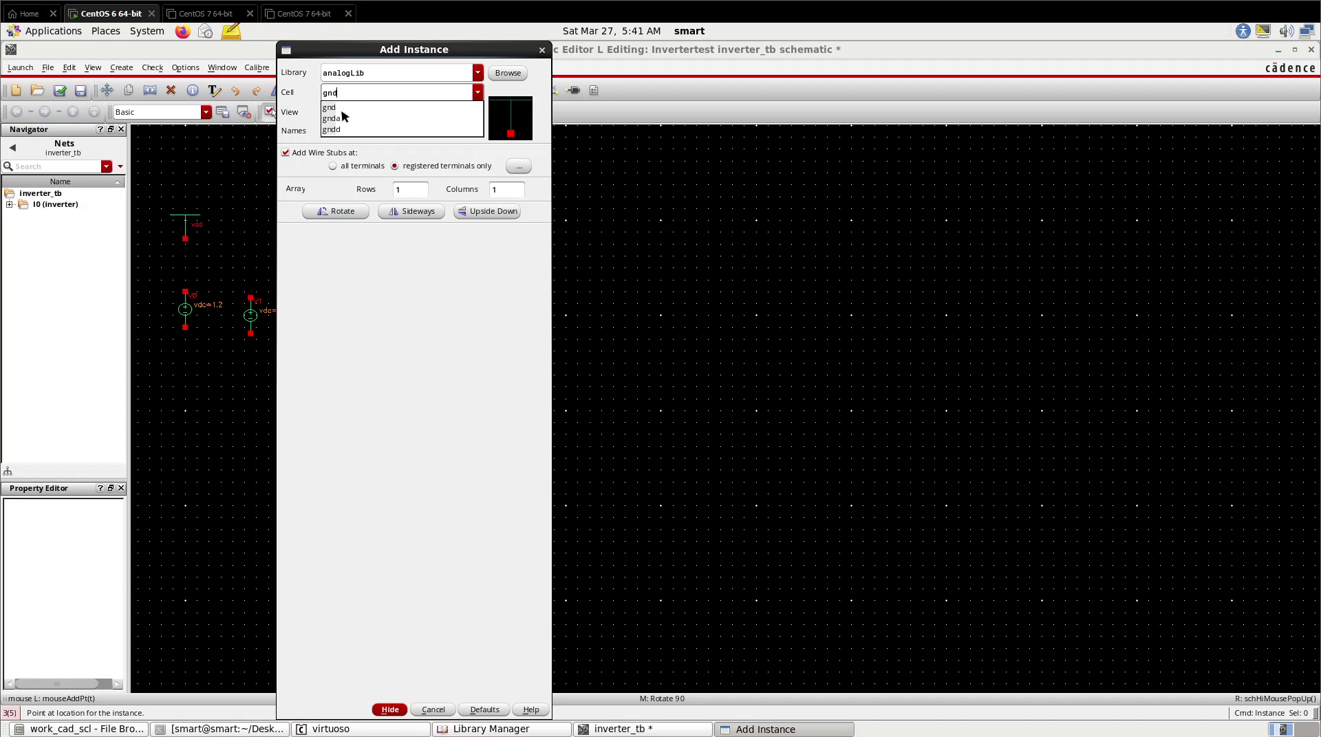
pyautogui.click(342, 110)
pyautogui.click(359, 132)
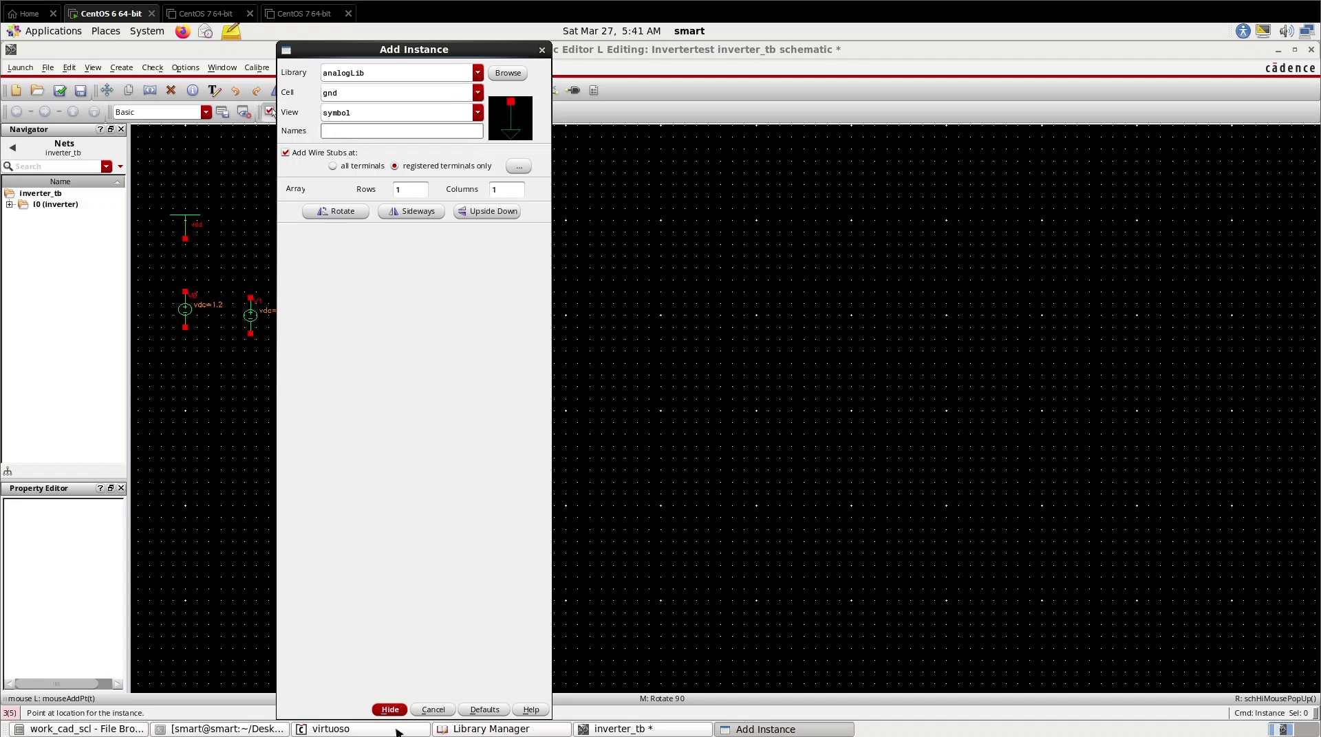
pyautogui.click(390, 709)
pyautogui.click(187, 364)
pyautogui.click(256, 361)
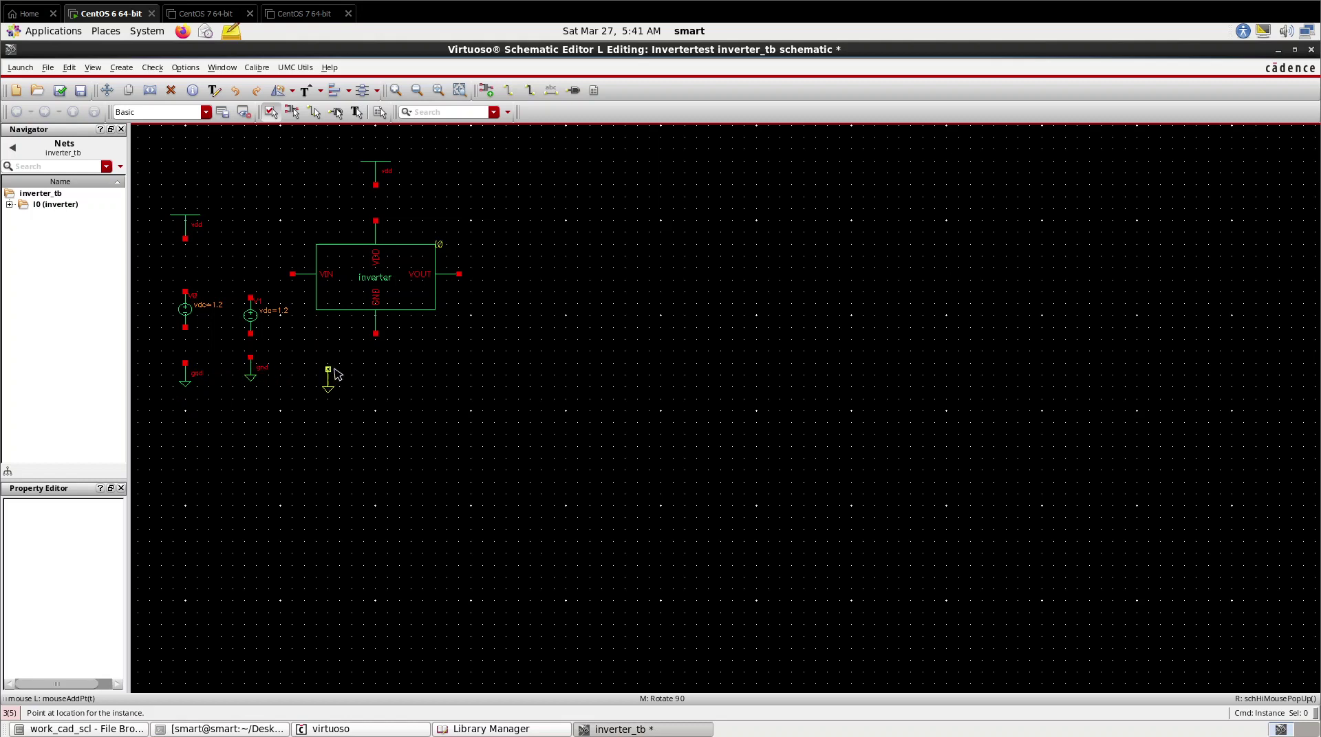
pyautogui.click(378, 370)
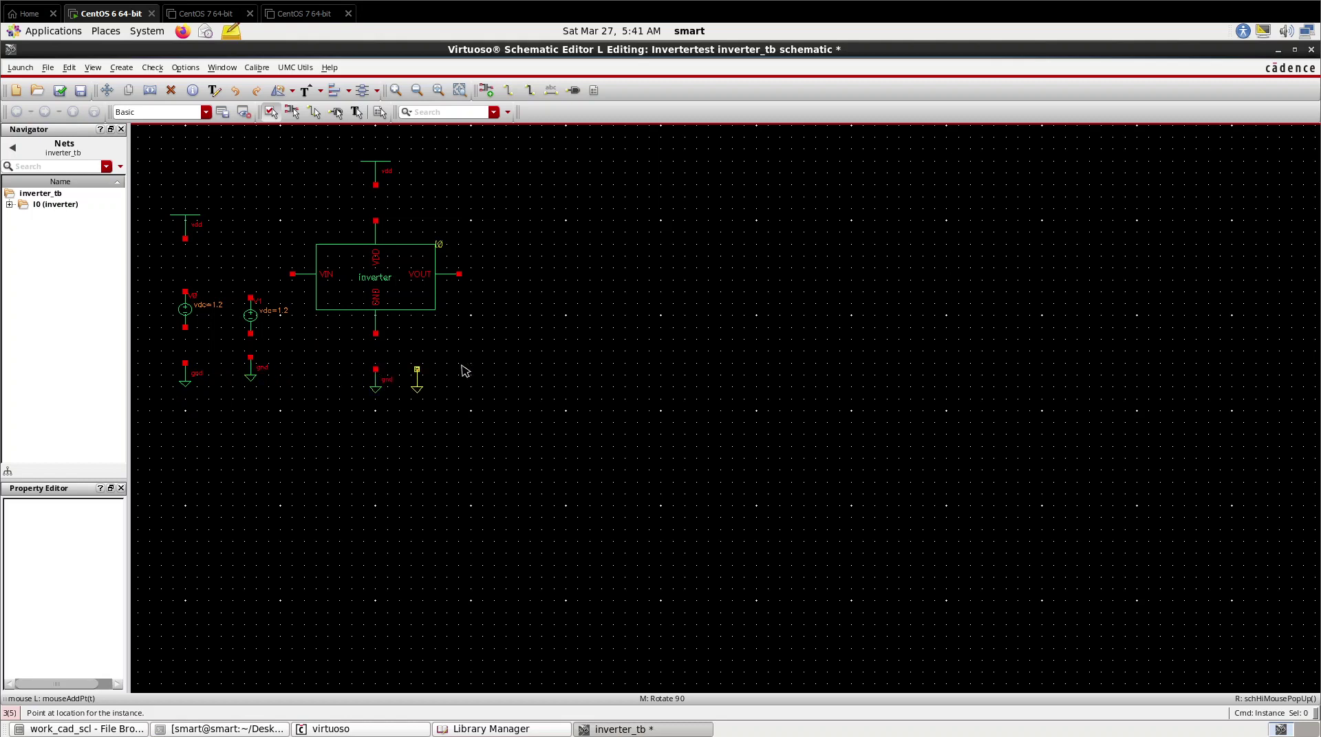
pyautogui.click(513, 358)
pyautogui.press('Escape')
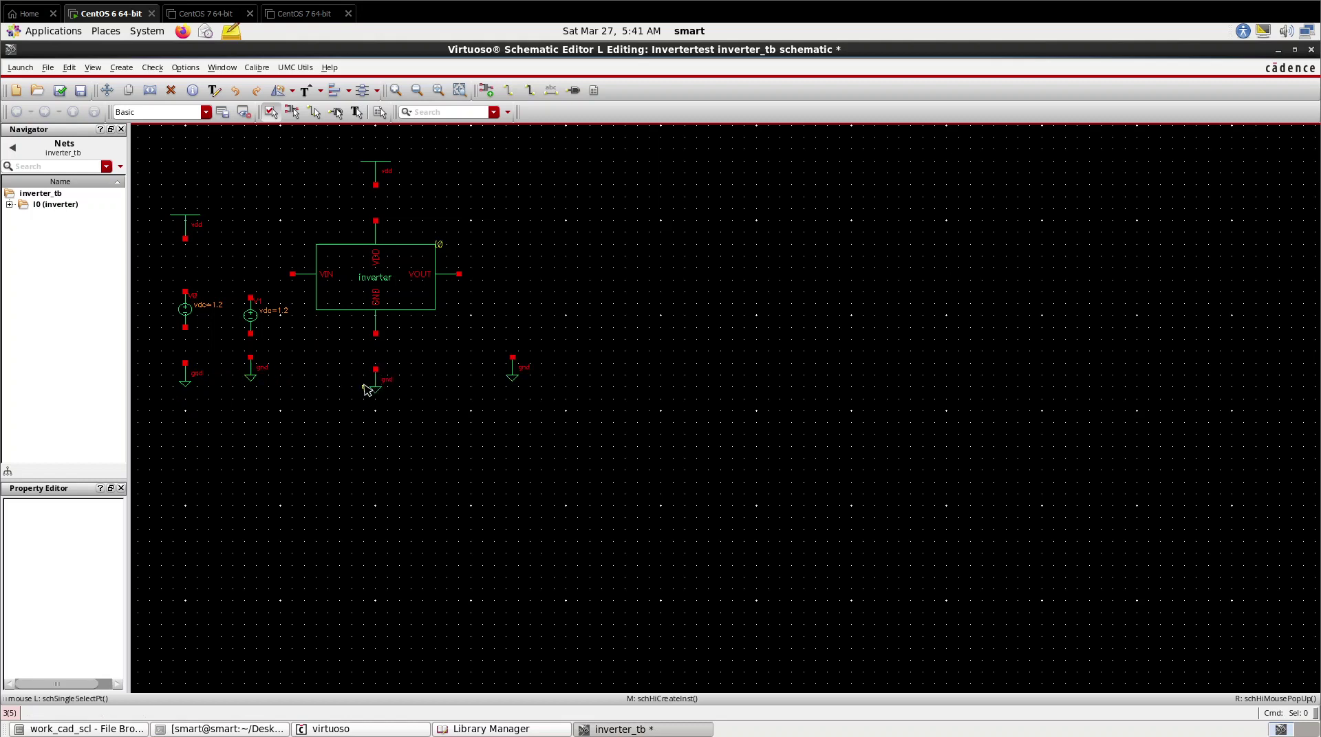
# Step: Wire vdd to V0, both source bottoms to ground, and V1 to the inverter's VIN input
pyautogui.press('w')
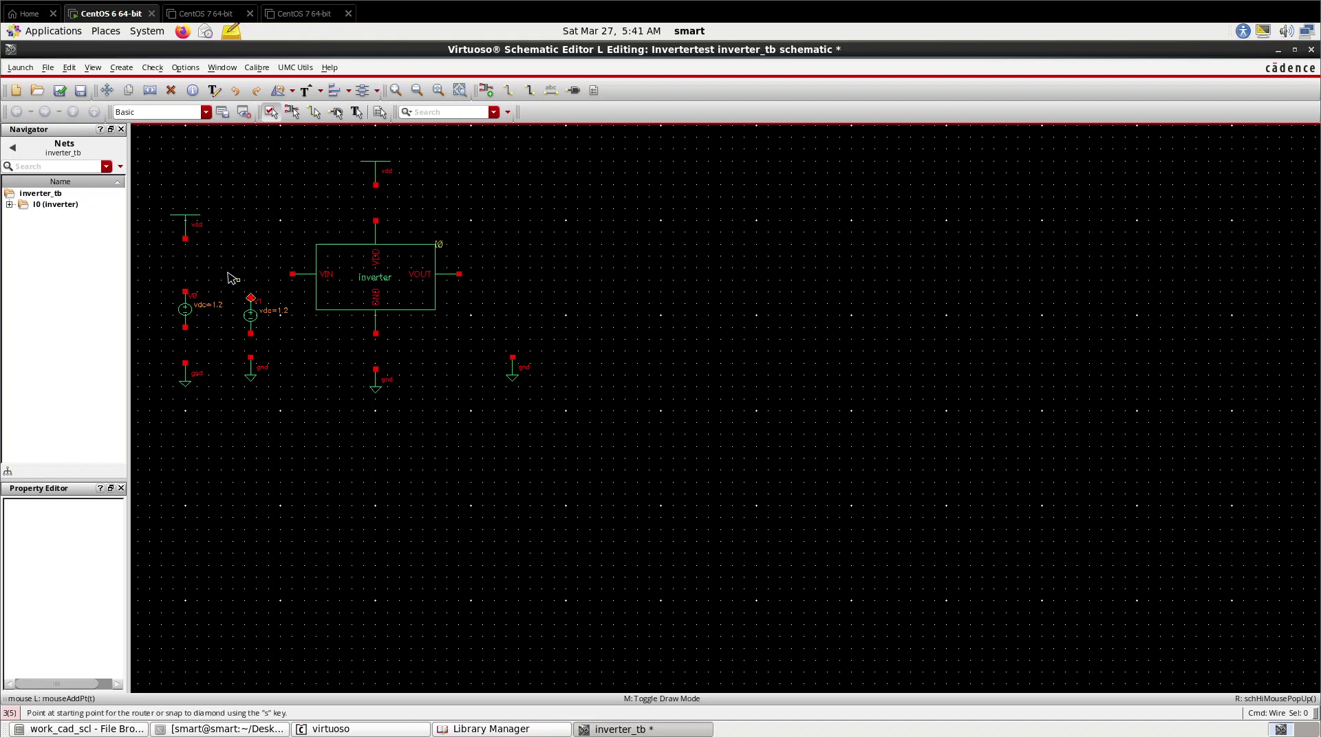
pyautogui.click(185, 239)
pyautogui.click(185, 291)
pyautogui.click(185, 328)
pyautogui.click(185, 362)
pyautogui.click(250, 334)
pyautogui.click(251, 357)
pyautogui.click(251, 297)
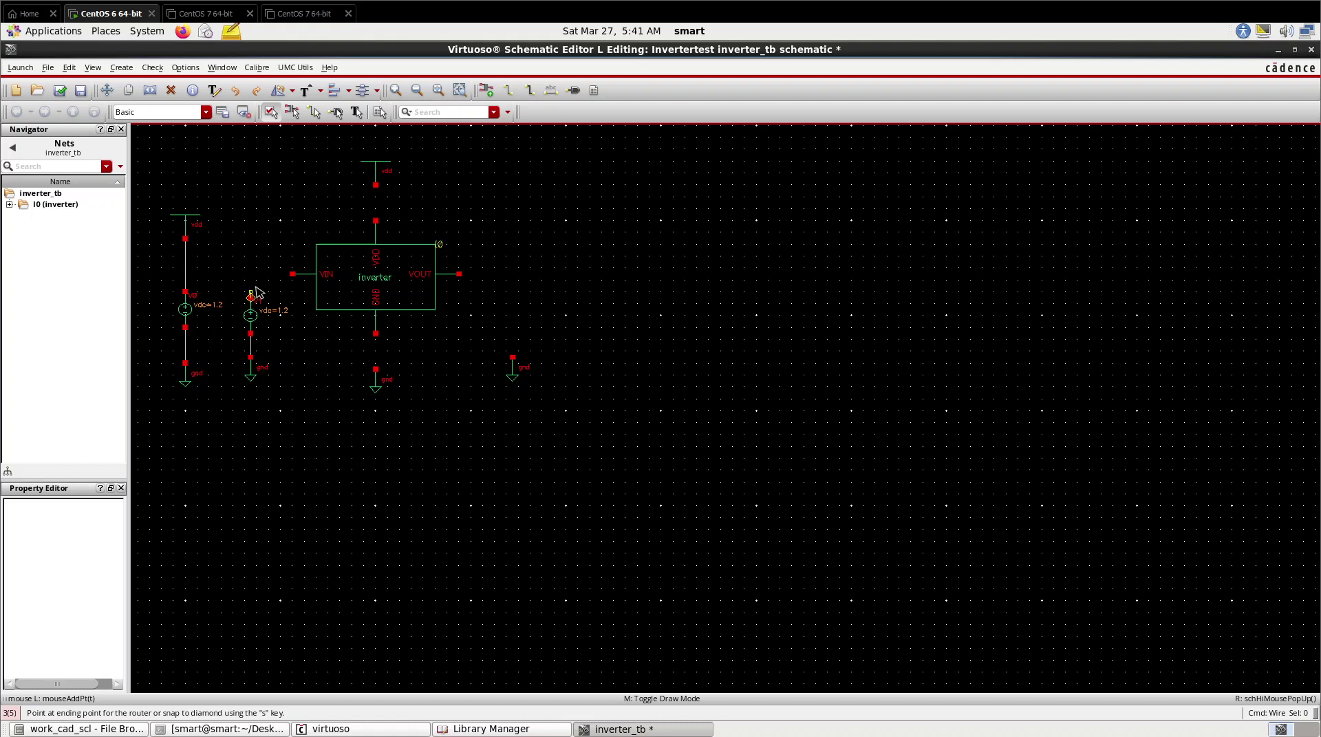
pyautogui.click(292, 275)
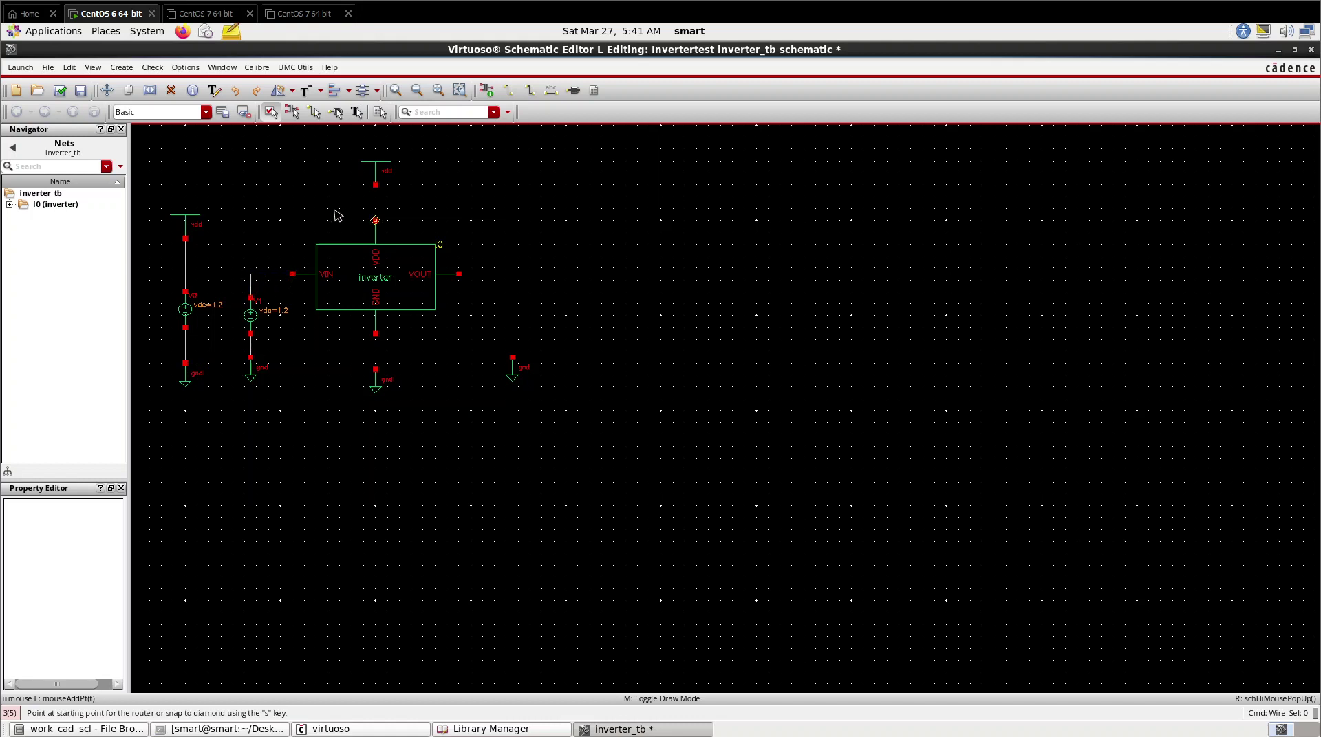
# Step: Wire the inverter's VDD to vdd and GND to ground, and run its output wire rightward
pyautogui.click(375, 185)
pyautogui.click(375, 221)
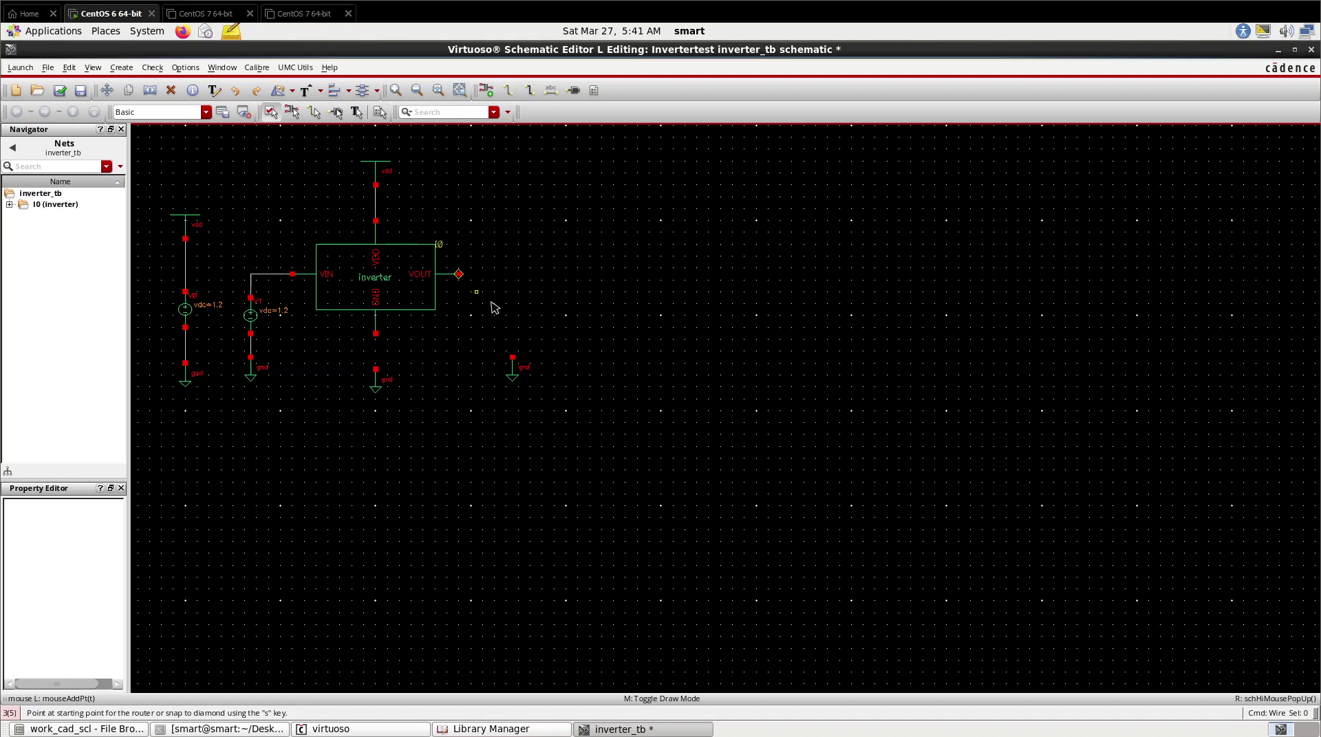
pyautogui.click(375, 334)
pyautogui.click(376, 370)
pyautogui.click(458, 274)
pyautogui.doubleClick(571, 275)
# Step: Add a VOUT output pin at the end of the output wire
pyautogui.click(574, 91)
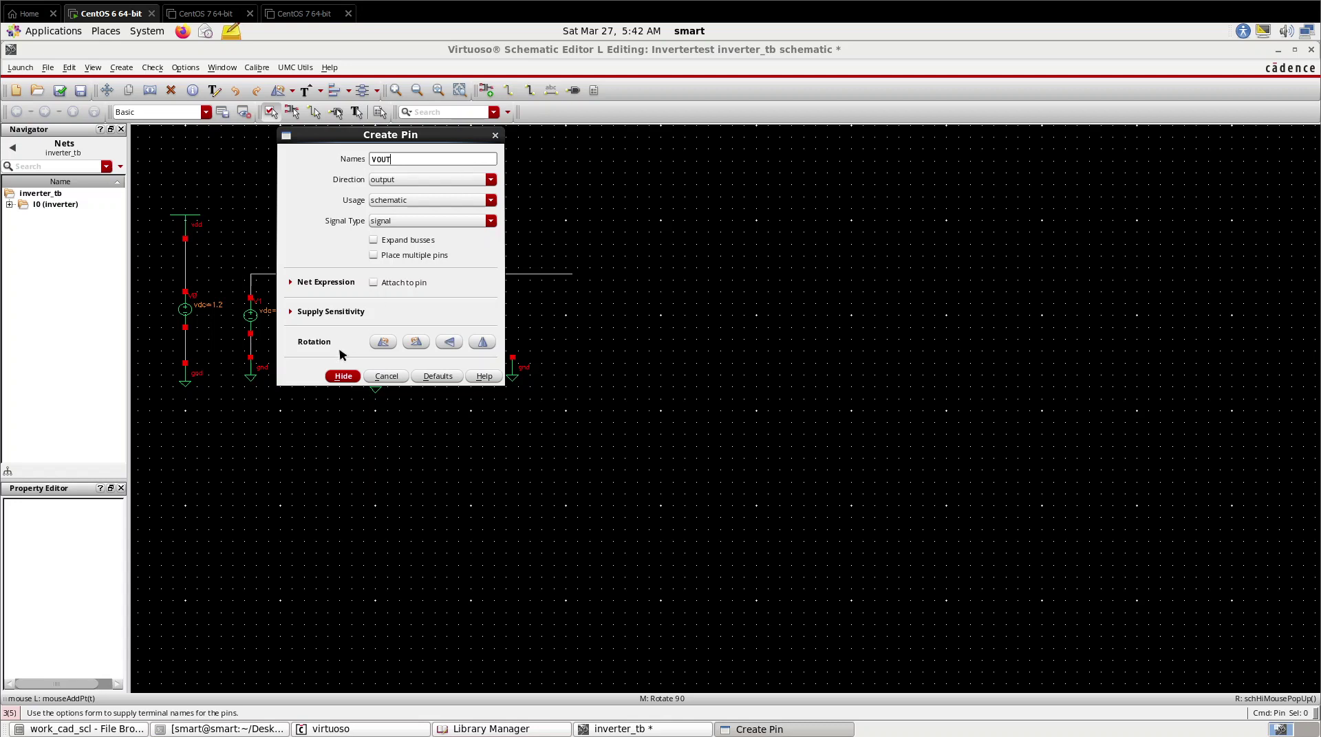
pyautogui.write('VOUT')
pyautogui.click(344, 376)
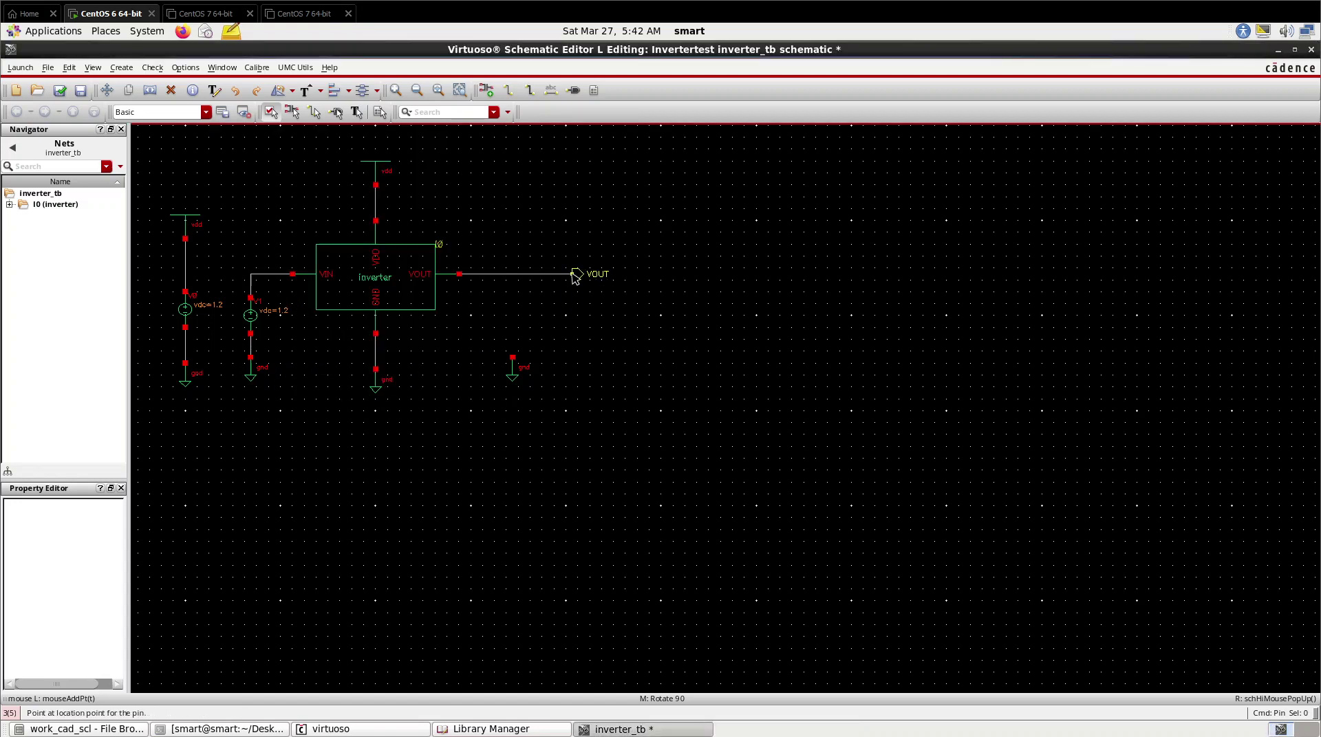
pyautogui.click(575, 274)
# Step: Place a 1p analogLib cap below the VOUT net
pyautogui.press('i')
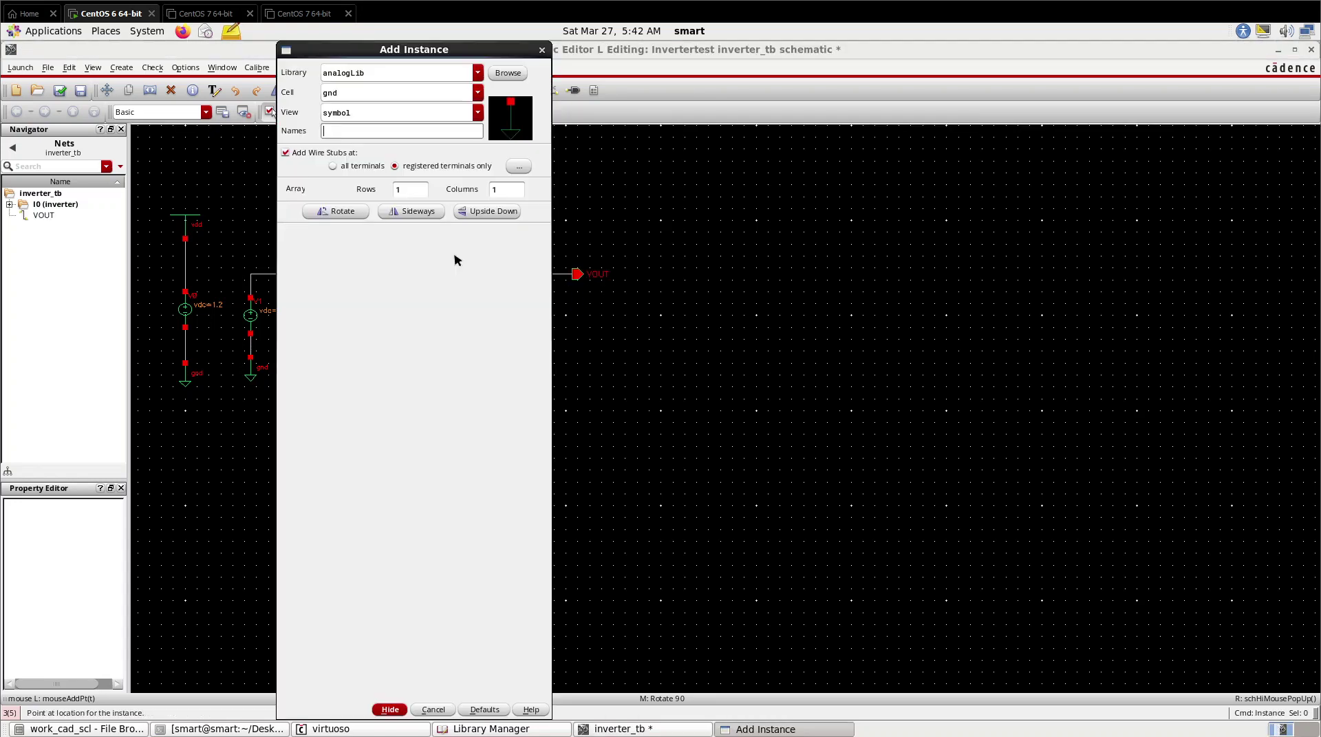
pyautogui.doubleClick(332, 94)
pyautogui.write('cap')
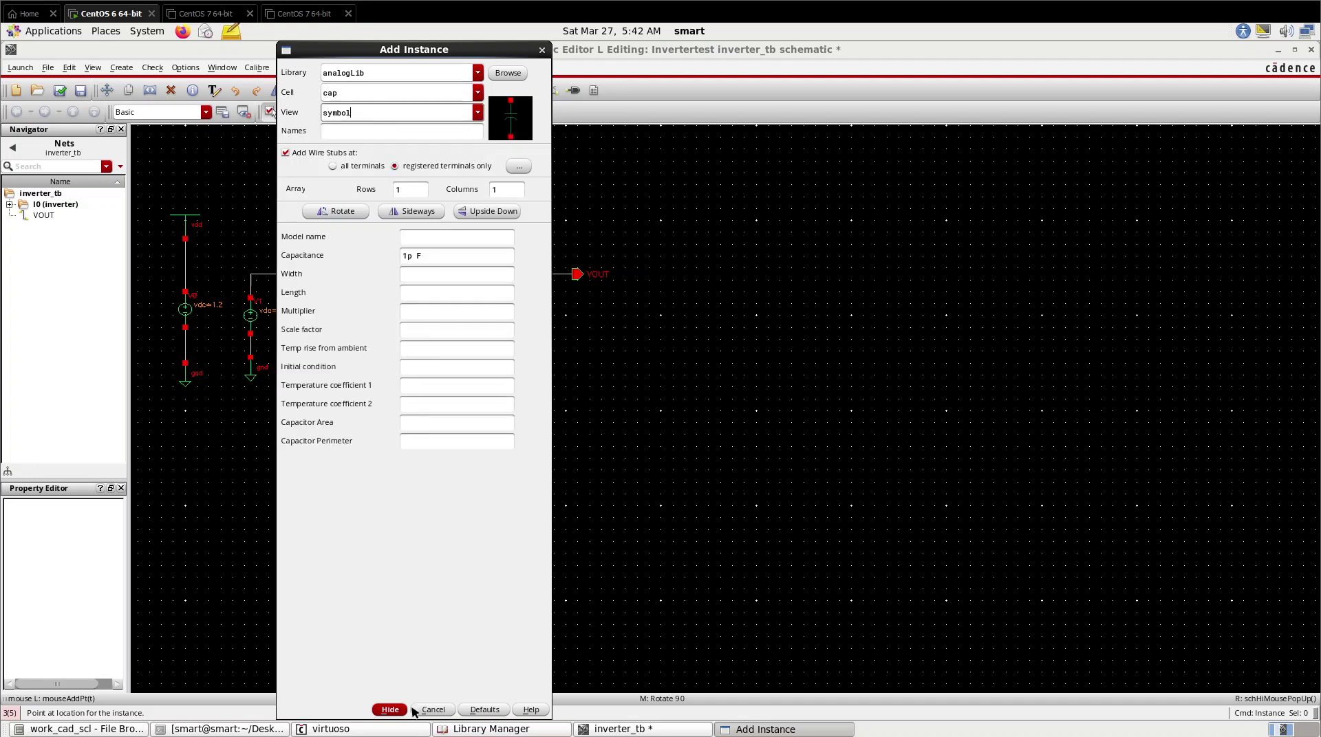
pyautogui.click(389, 711)
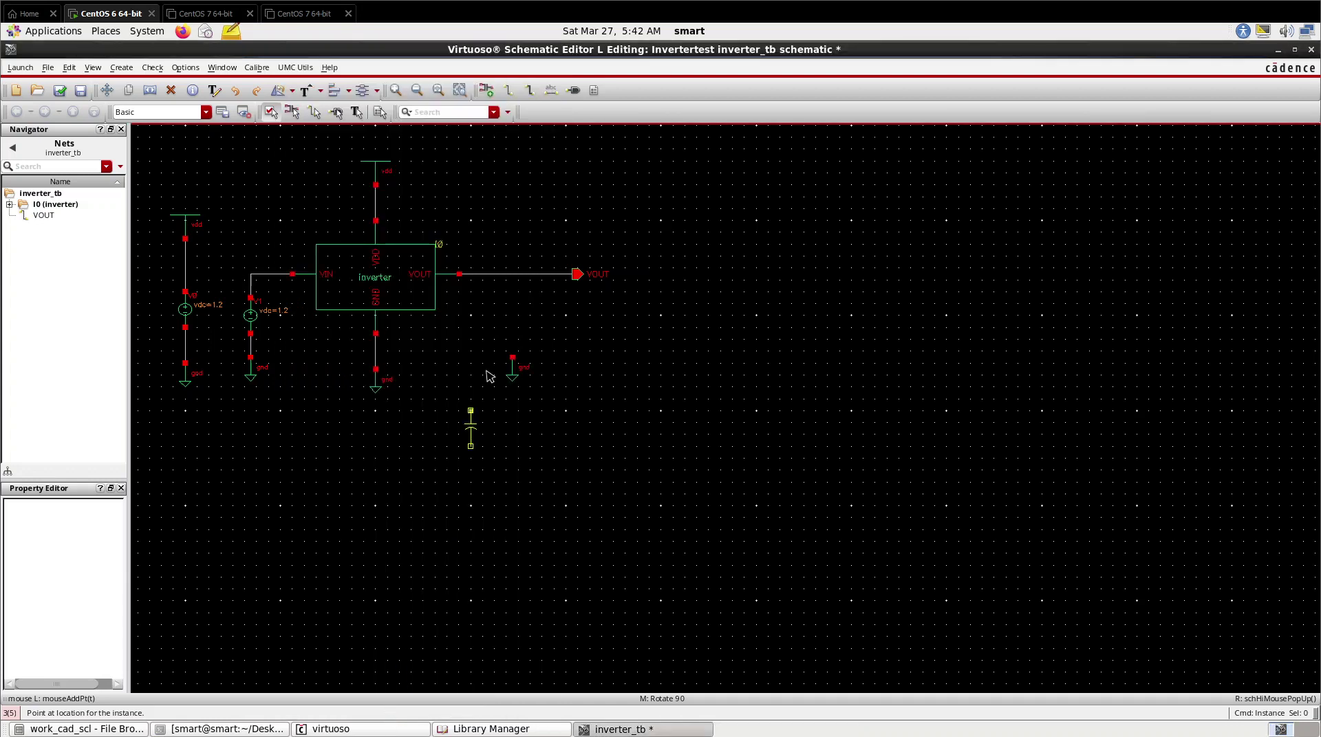
pyautogui.click(513, 296)
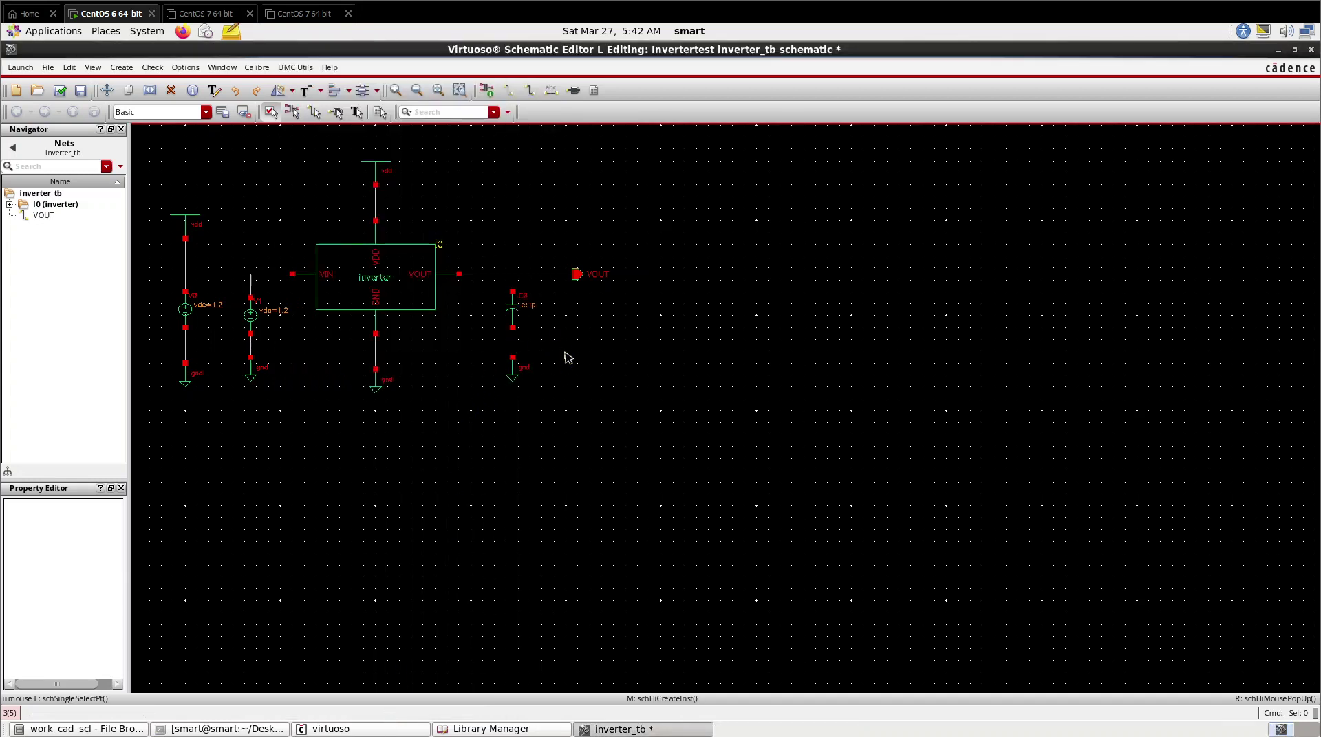
# Step: Wire the capacitor's top pin to VOUT and its bottom pin to ground
pyautogui.press('w')
pyautogui.click(511, 274)
pyautogui.click(512, 291)
pyautogui.click(512, 327)
pyautogui.click(512, 357)
pyautogui.press('Escape')
# Step: Name the inverter's input wire VIN, then Check and Save the inverter_tb schematic
pyautogui.click(551, 91)
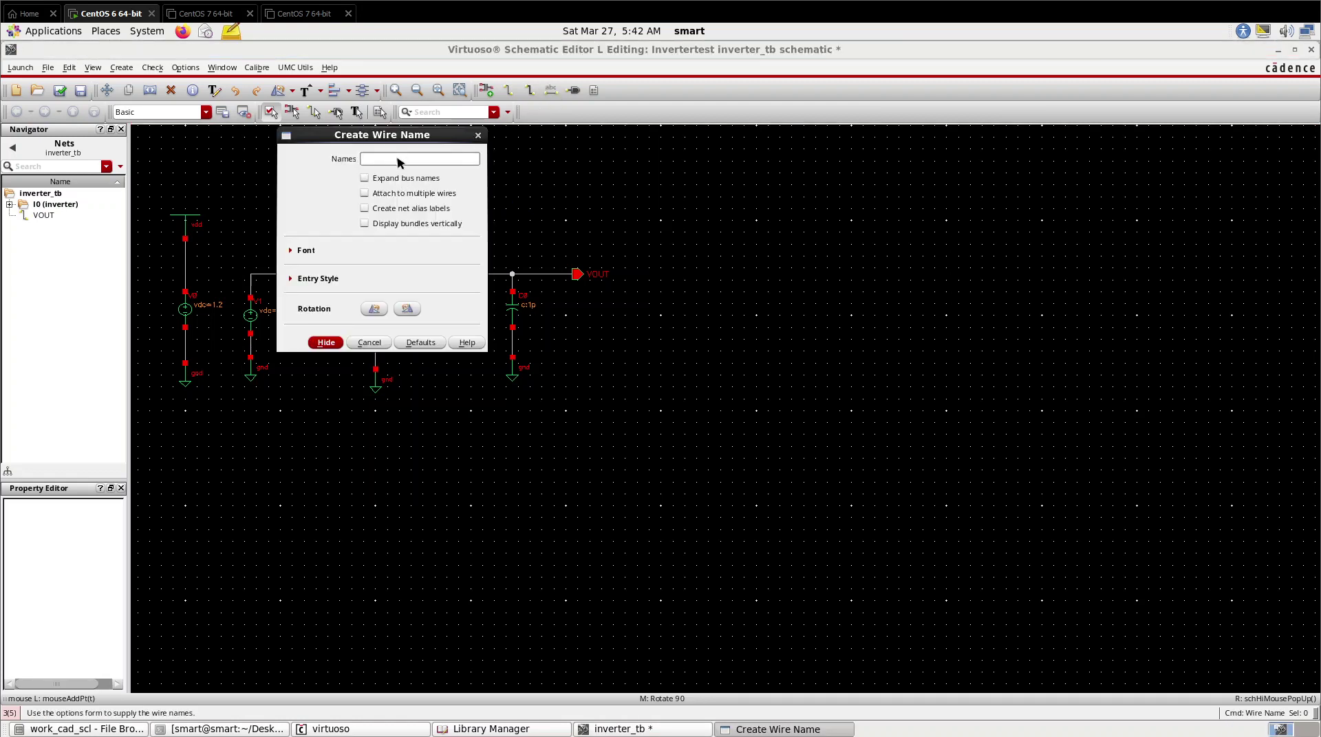
pyautogui.moveTo(402, 141); pyautogui.dragTo(682, 186)
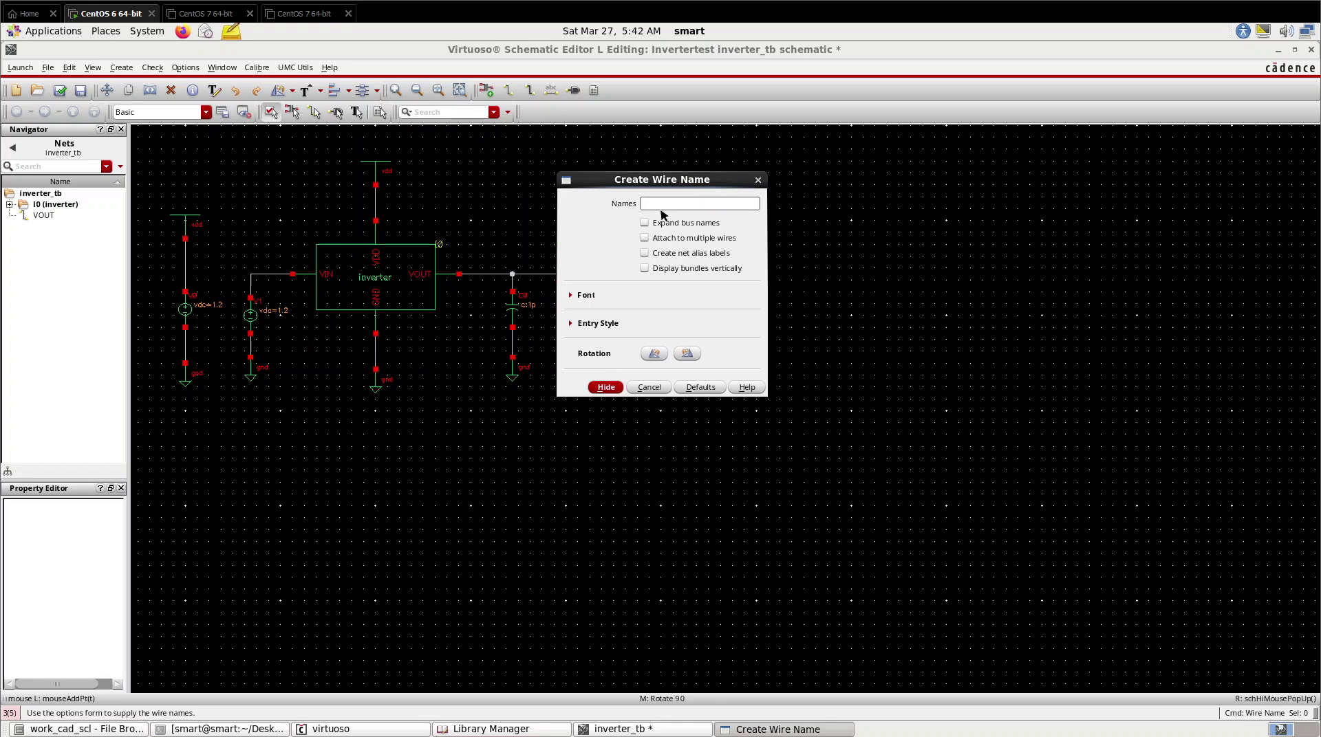
pyautogui.click(605, 387)
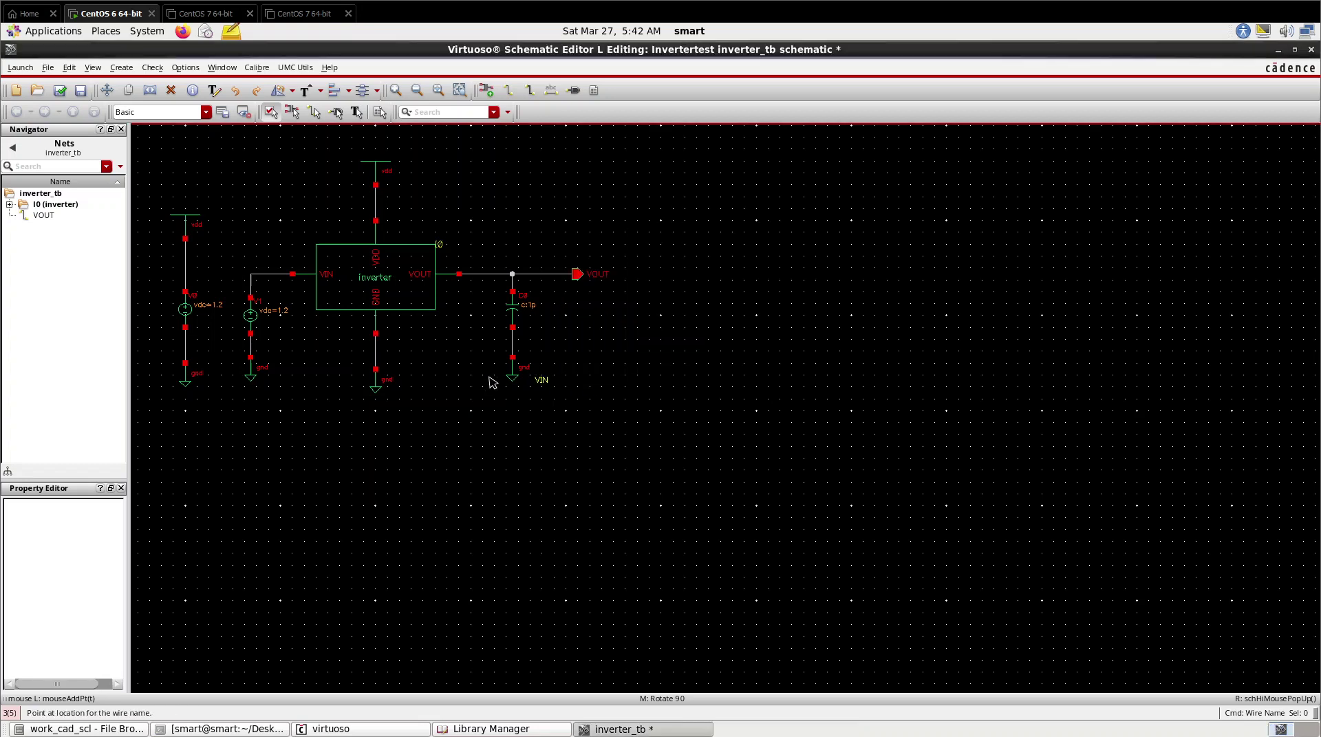
pyautogui.click(277, 274)
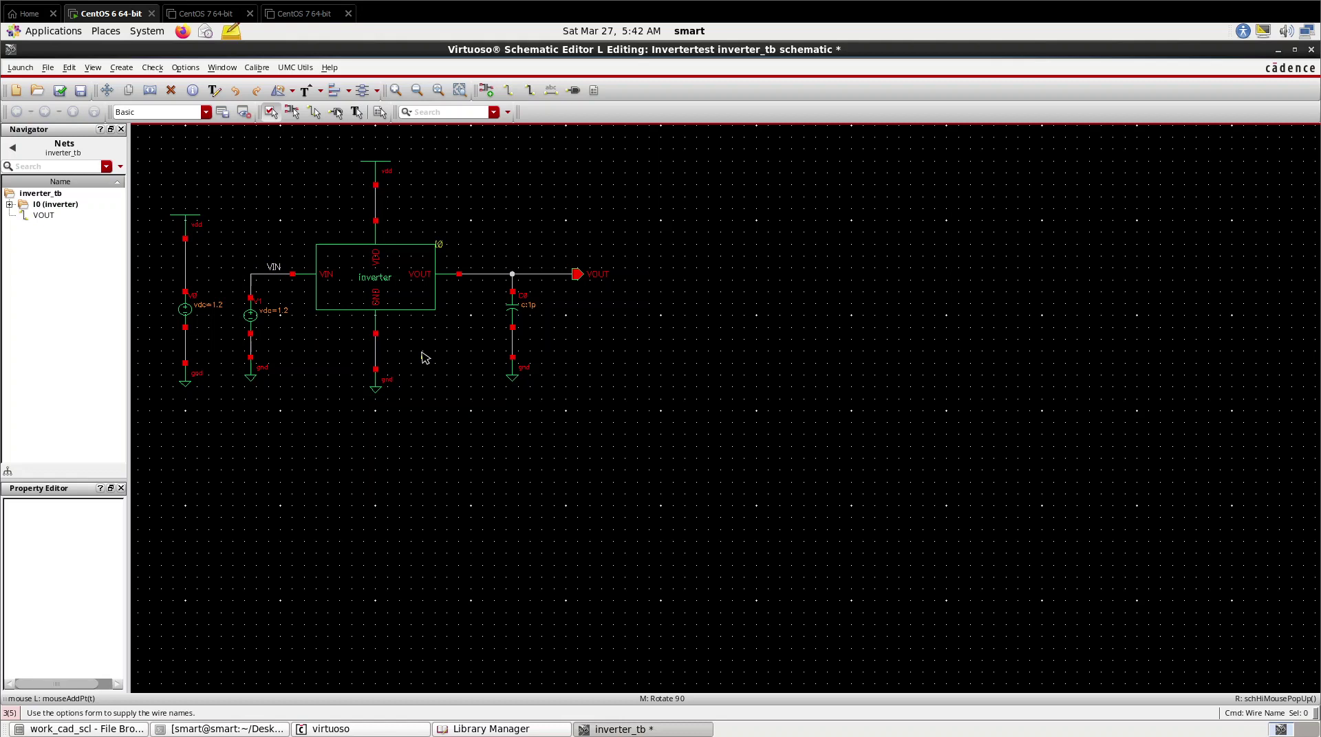
pyautogui.click(59, 90)
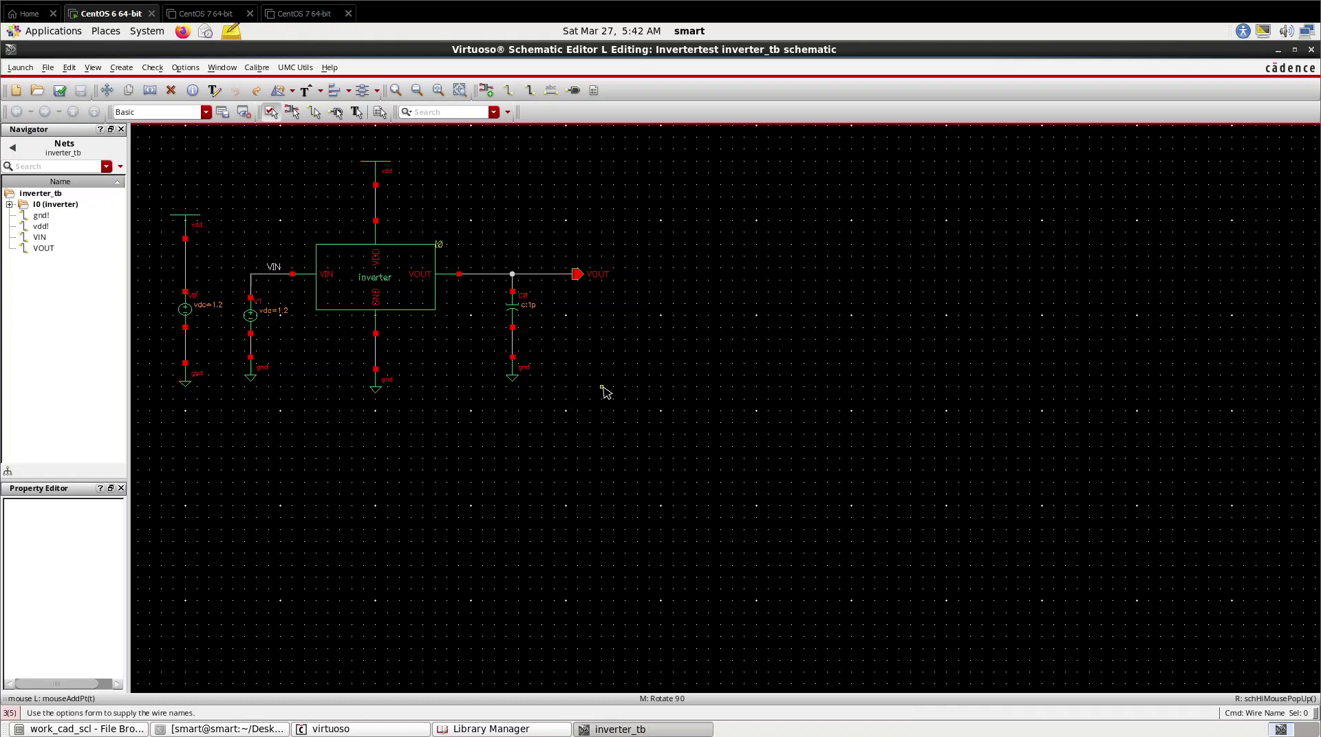
pyautogui.press('Escape')
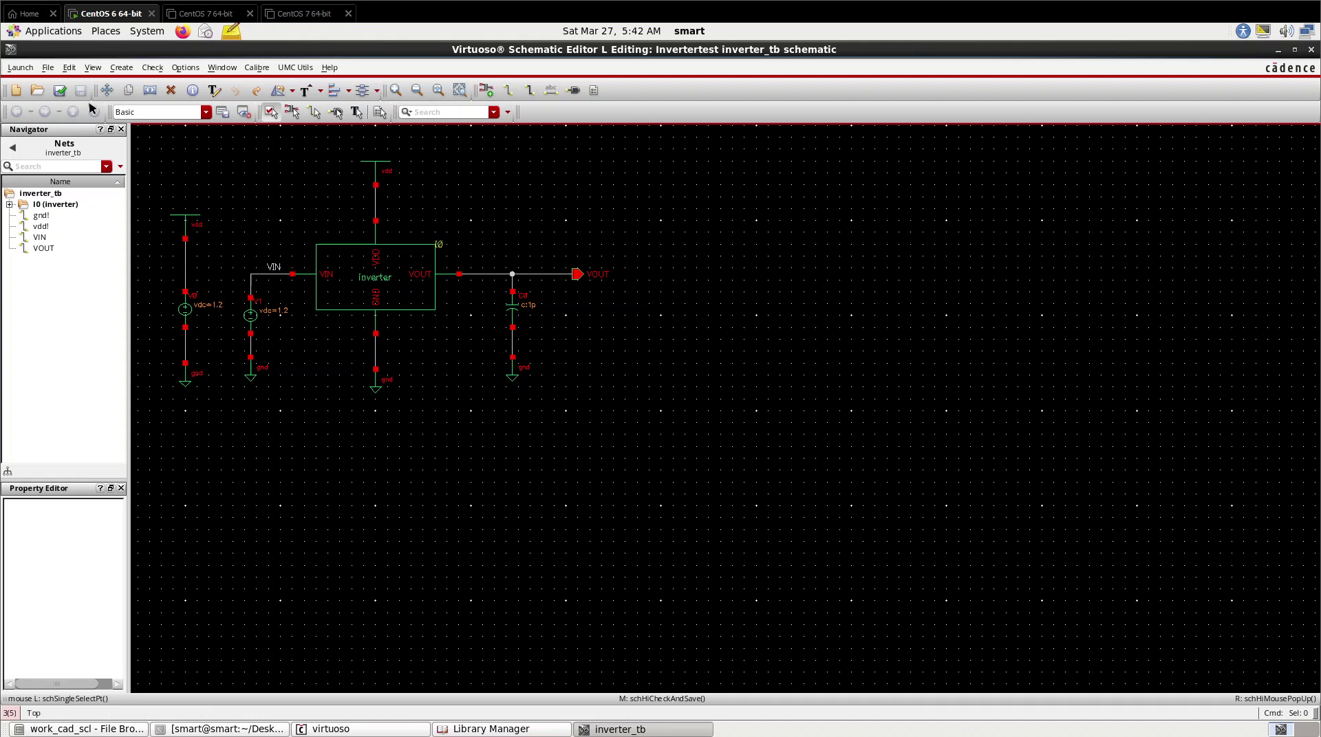
# Step: Launch ADE L from the inverter_tb schematic
pyautogui.click(20, 68)
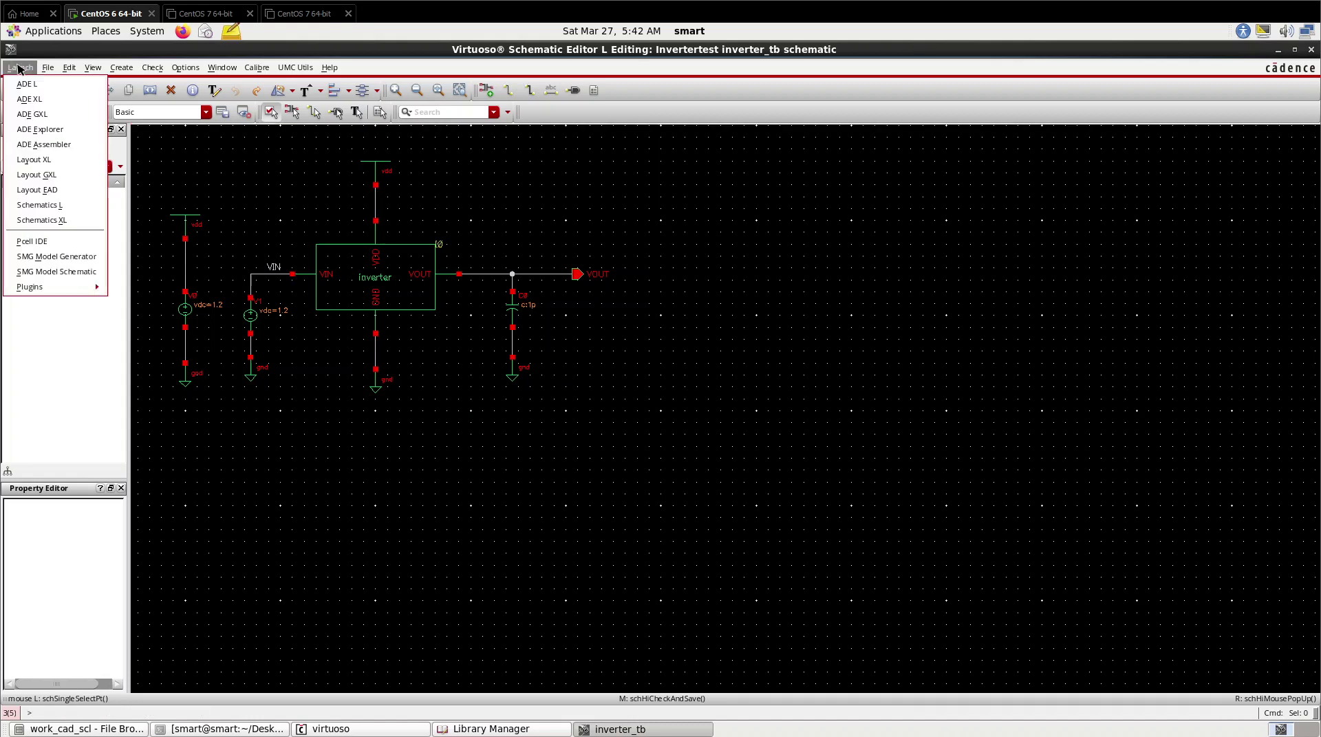
pyautogui.click(25, 85)
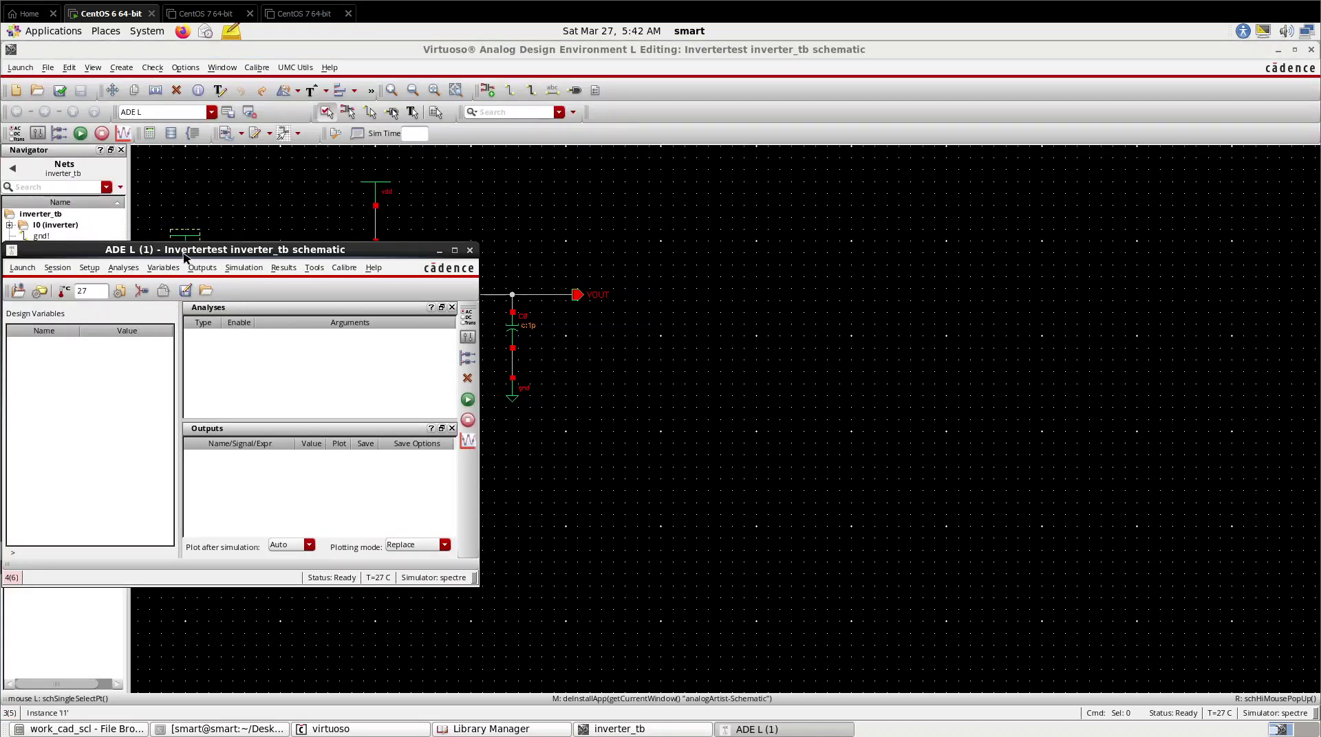
pyautogui.moveTo(185, 256); pyautogui.dragTo(401, 258)
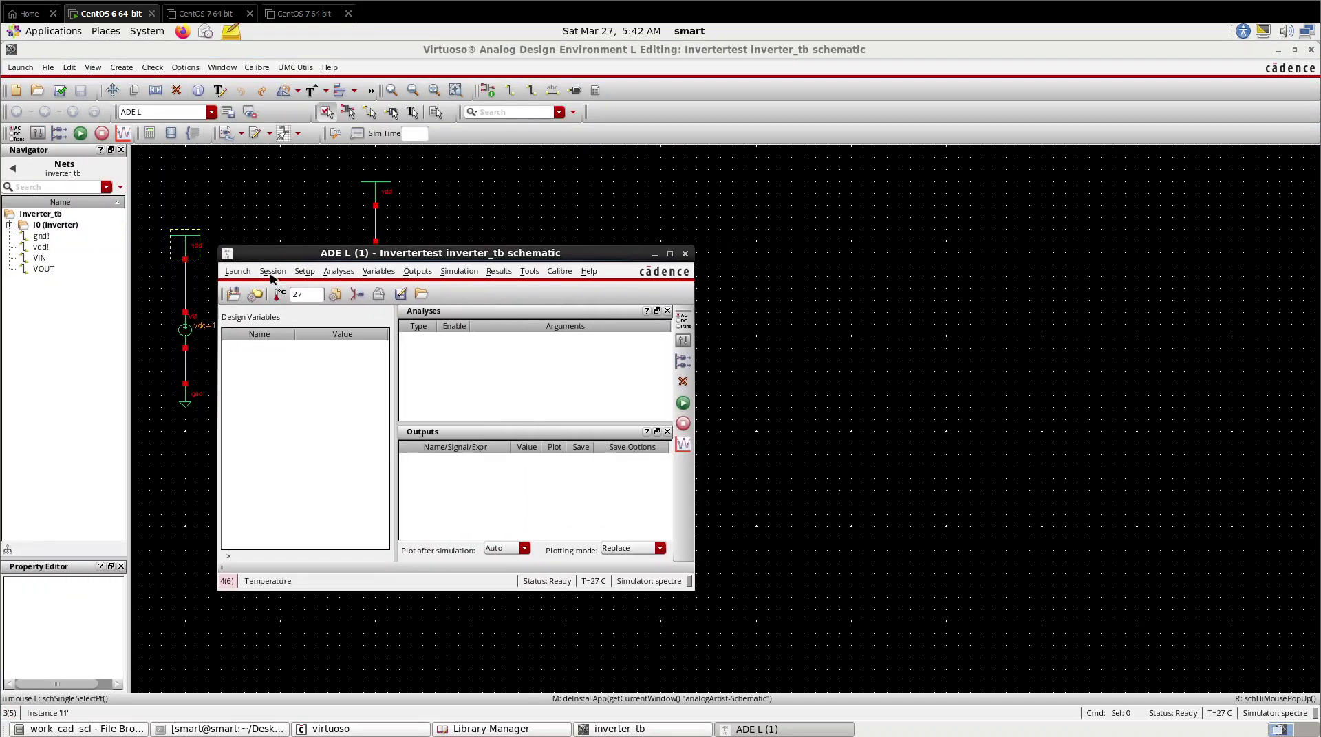
# Step: Keep the toplevel.scs tt_lib section enabled in the Model Library Setup
pyautogui.click(317, 276)
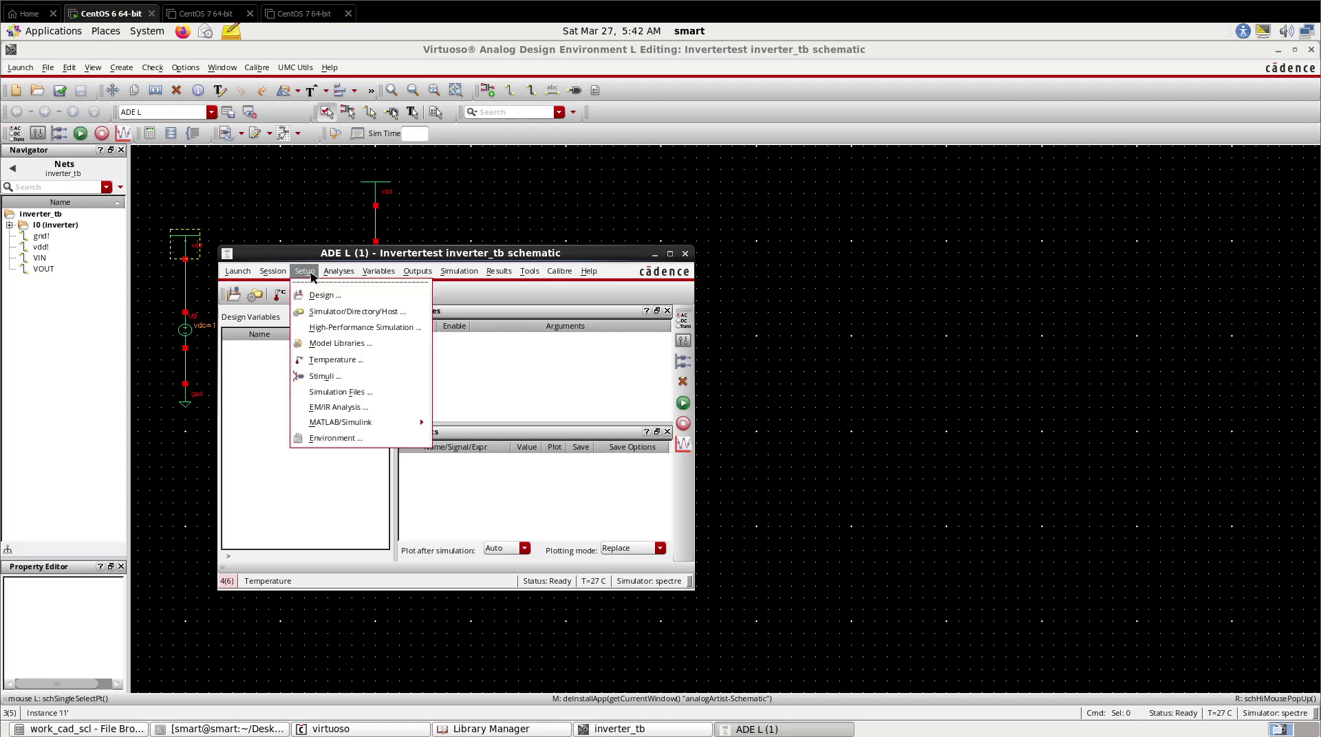
pyautogui.click(332, 343)
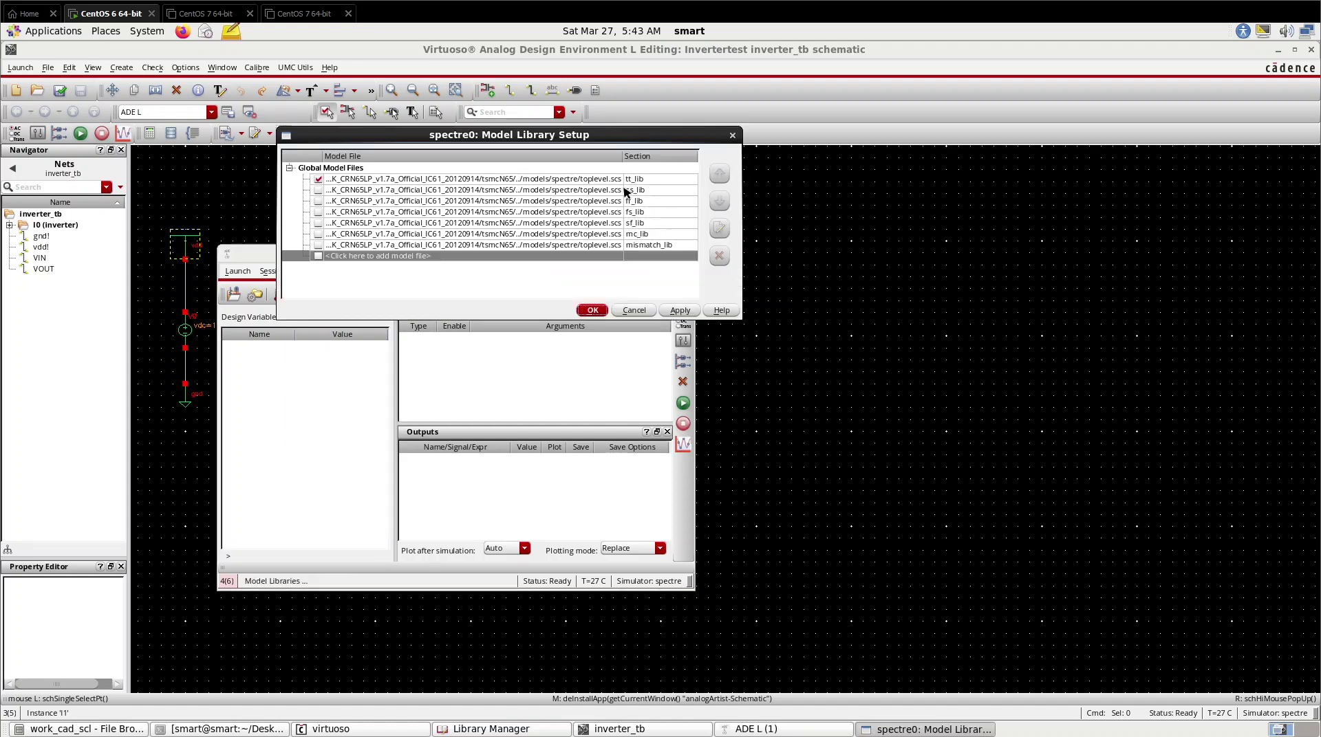
pyautogui.click(660, 180)
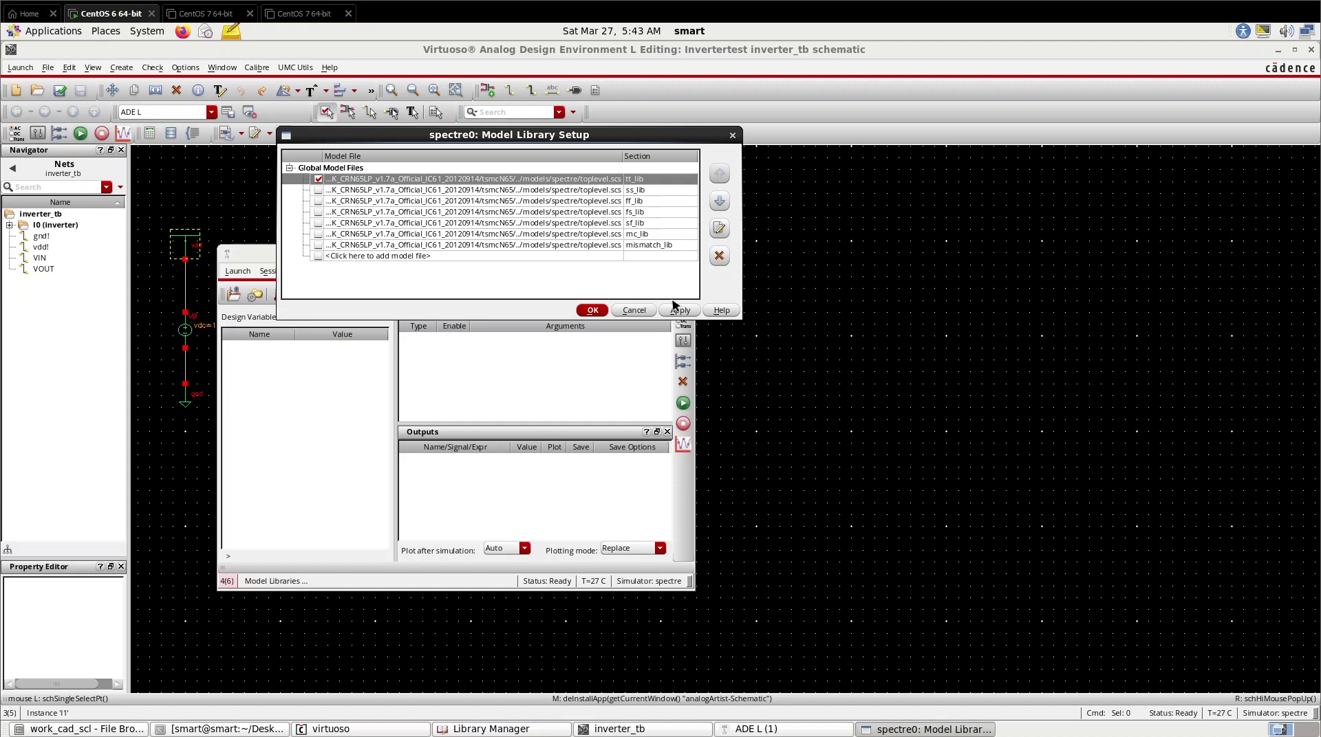
pyautogui.click(593, 310)
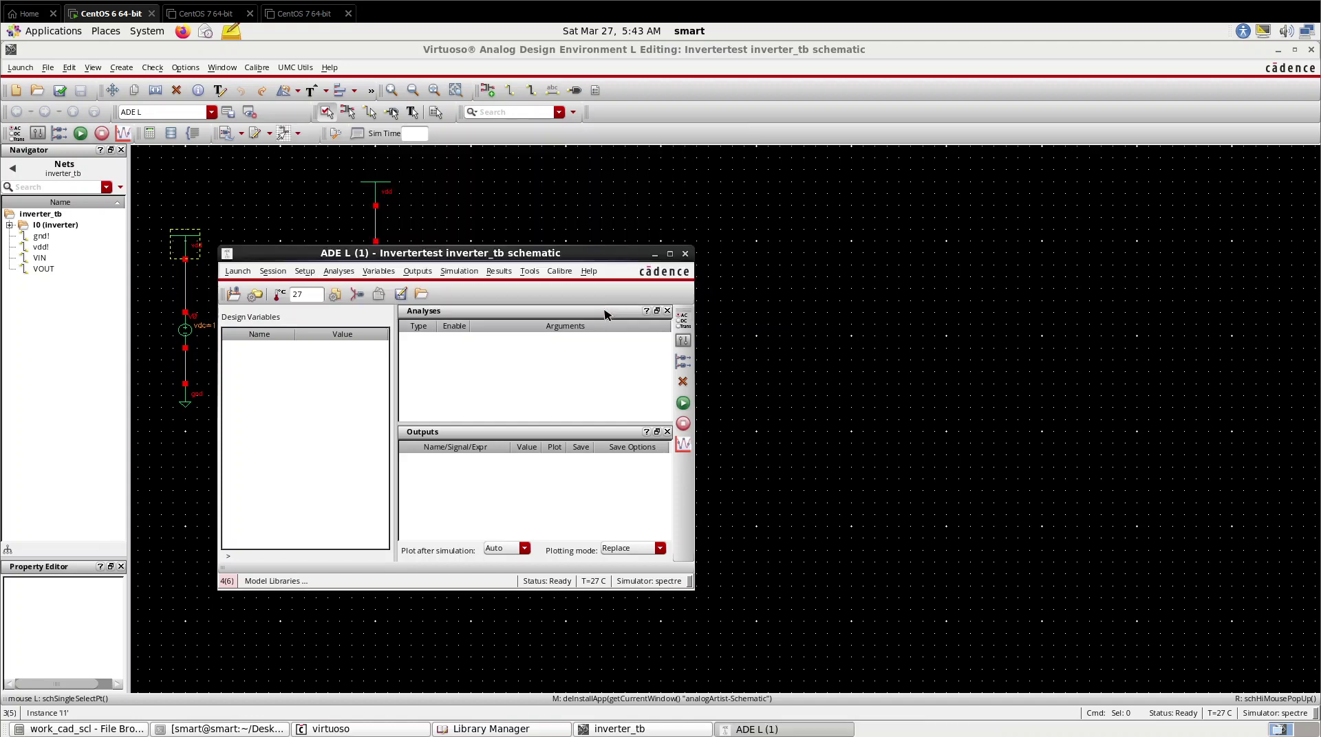
# Step: Choose a dc analysis sweeping component V1's dc parameter
pyautogui.click(346, 274)
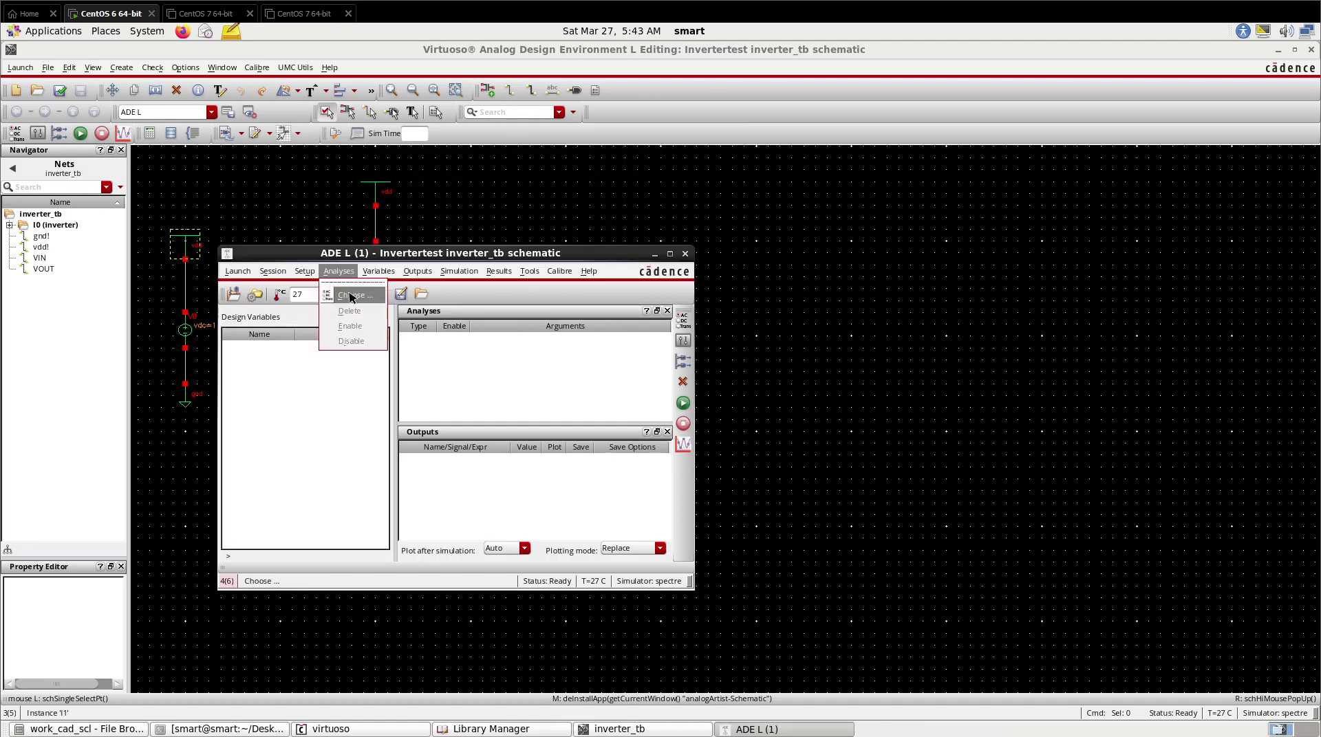
pyautogui.click(351, 295)
pyautogui.click(386, 155)
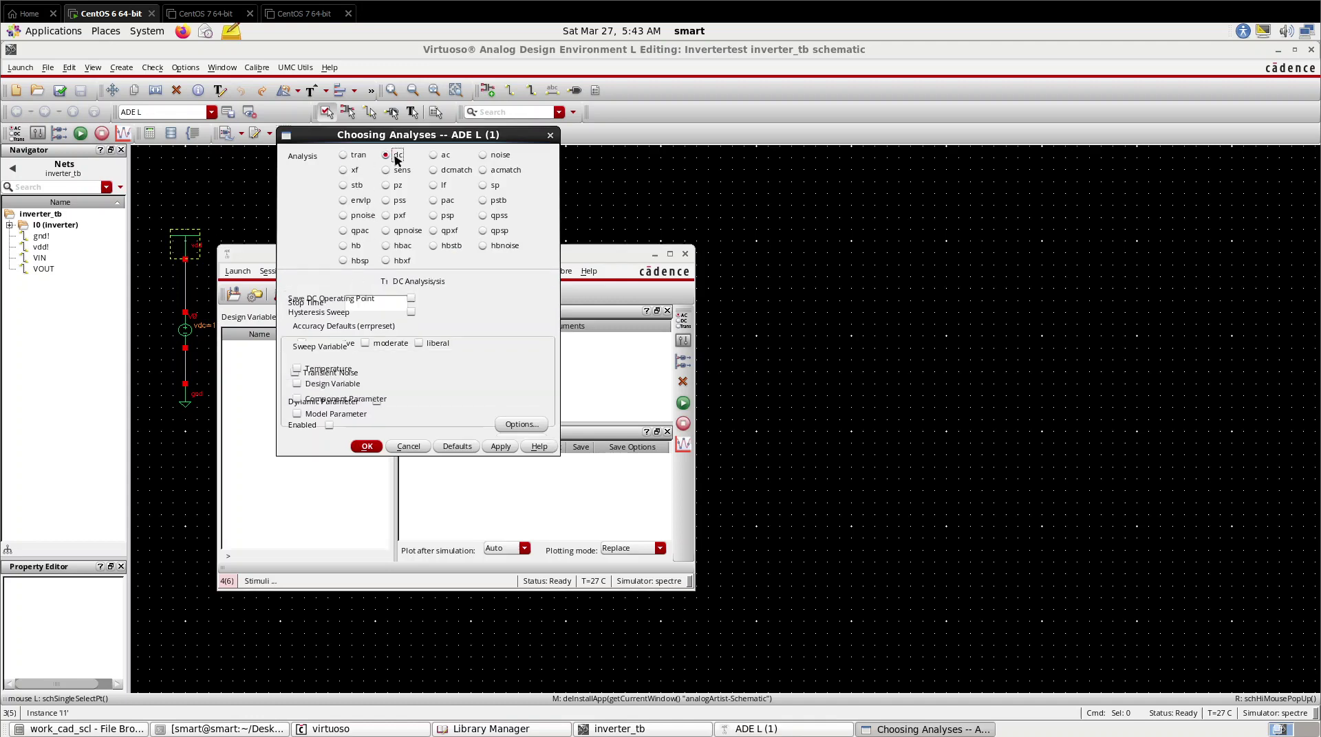
pyautogui.click(368, 399)
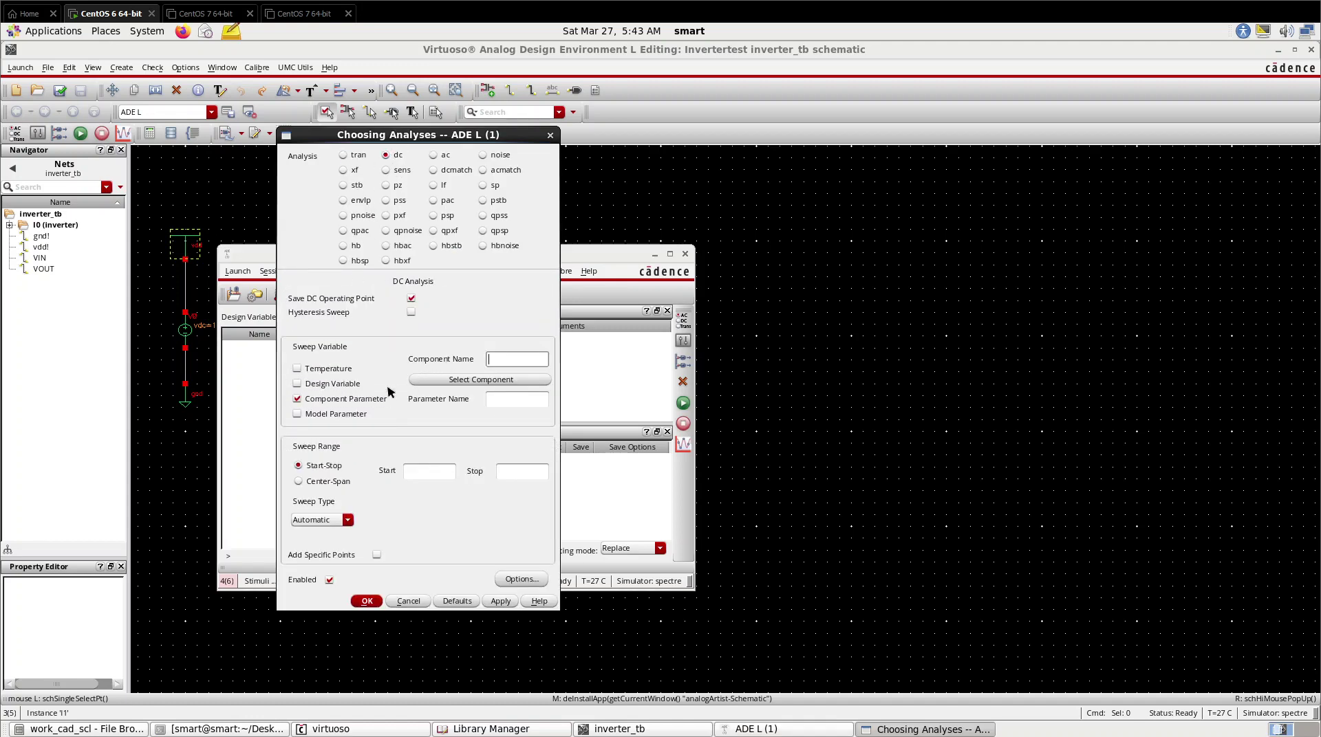
pyautogui.click(451, 380)
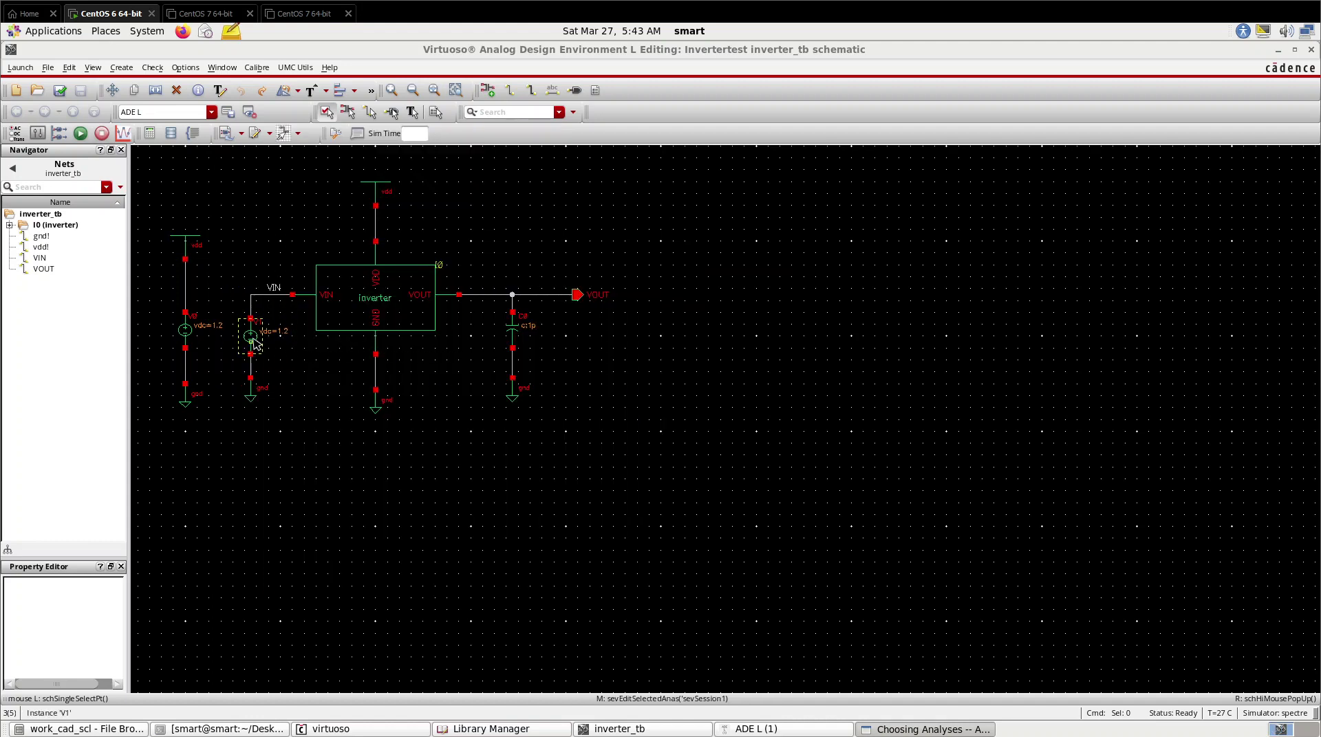
pyautogui.click(252, 338)
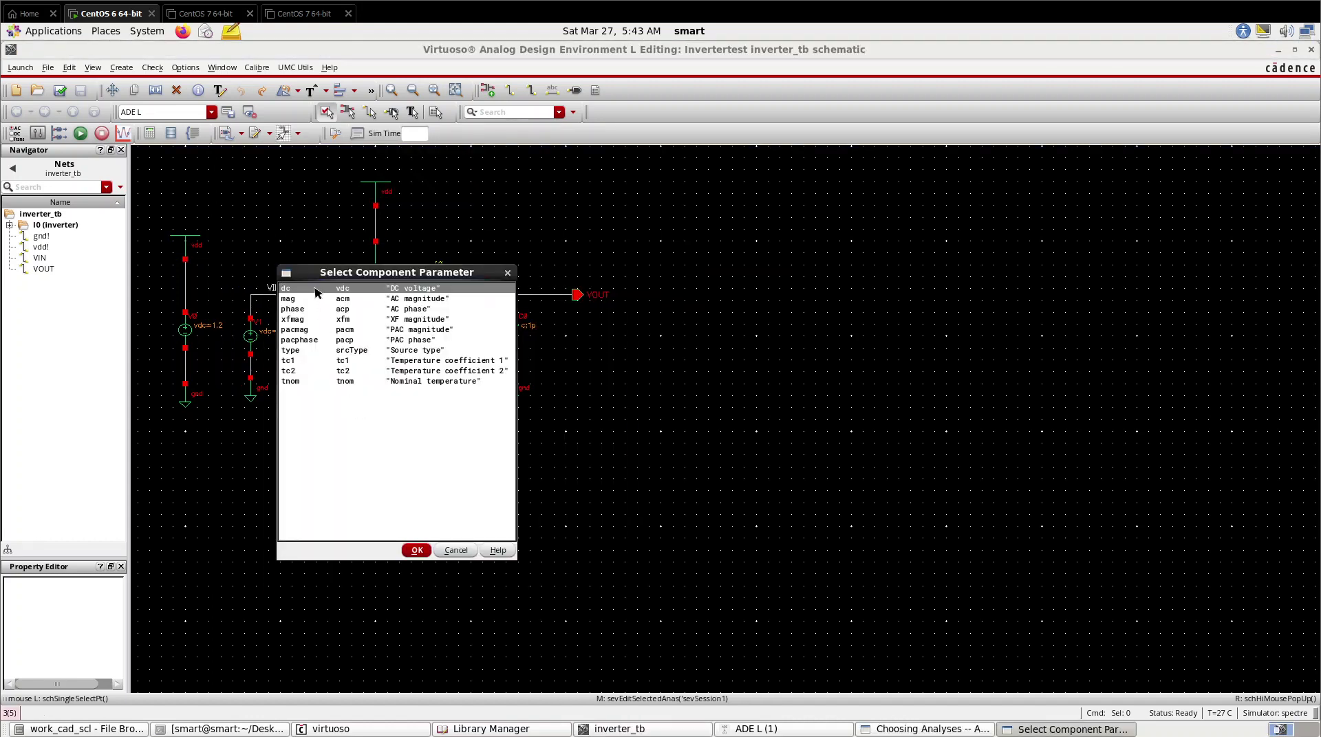
pyautogui.click(412, 551)
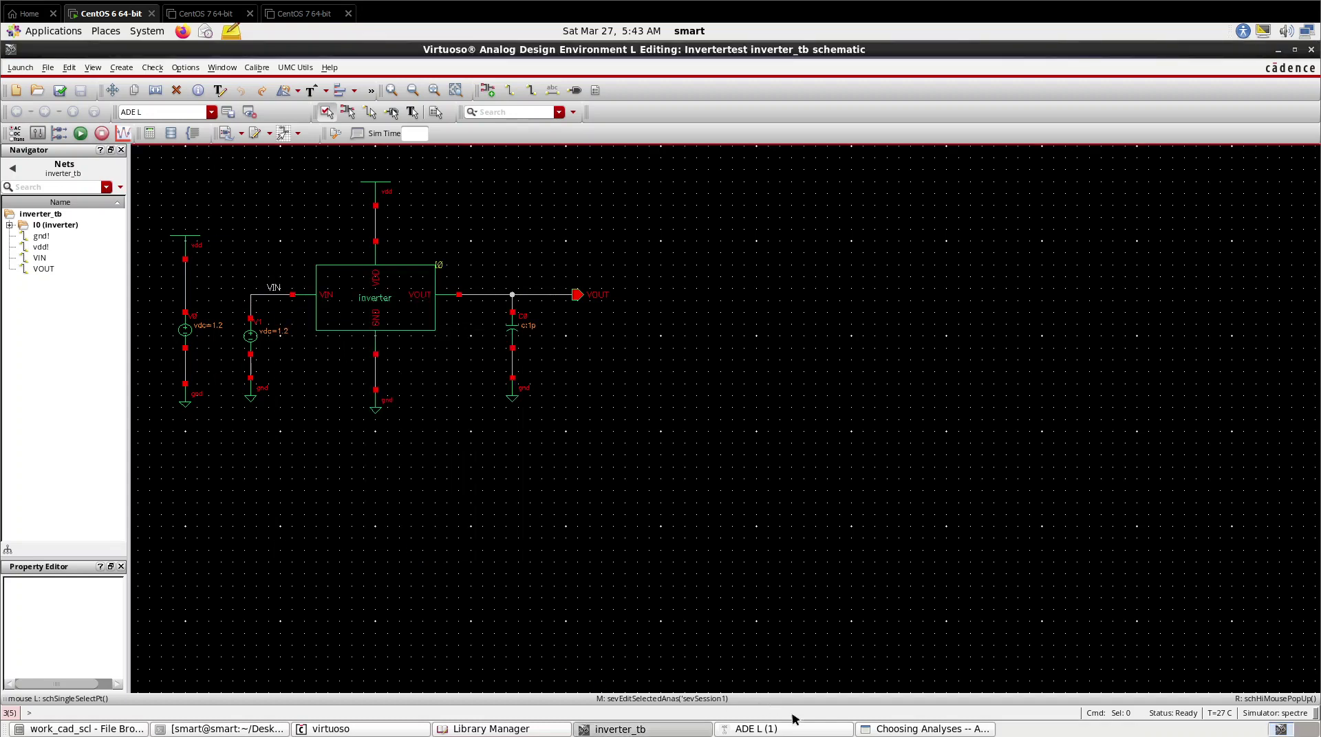
# Step: Set the DC sweep range from 0 to 1.2 and confirm the analysis
pyautogui.click(894, 729)
pyautogui.click(430, 472)
pyautogui.write('0')
pyautogui.click(538, 473)
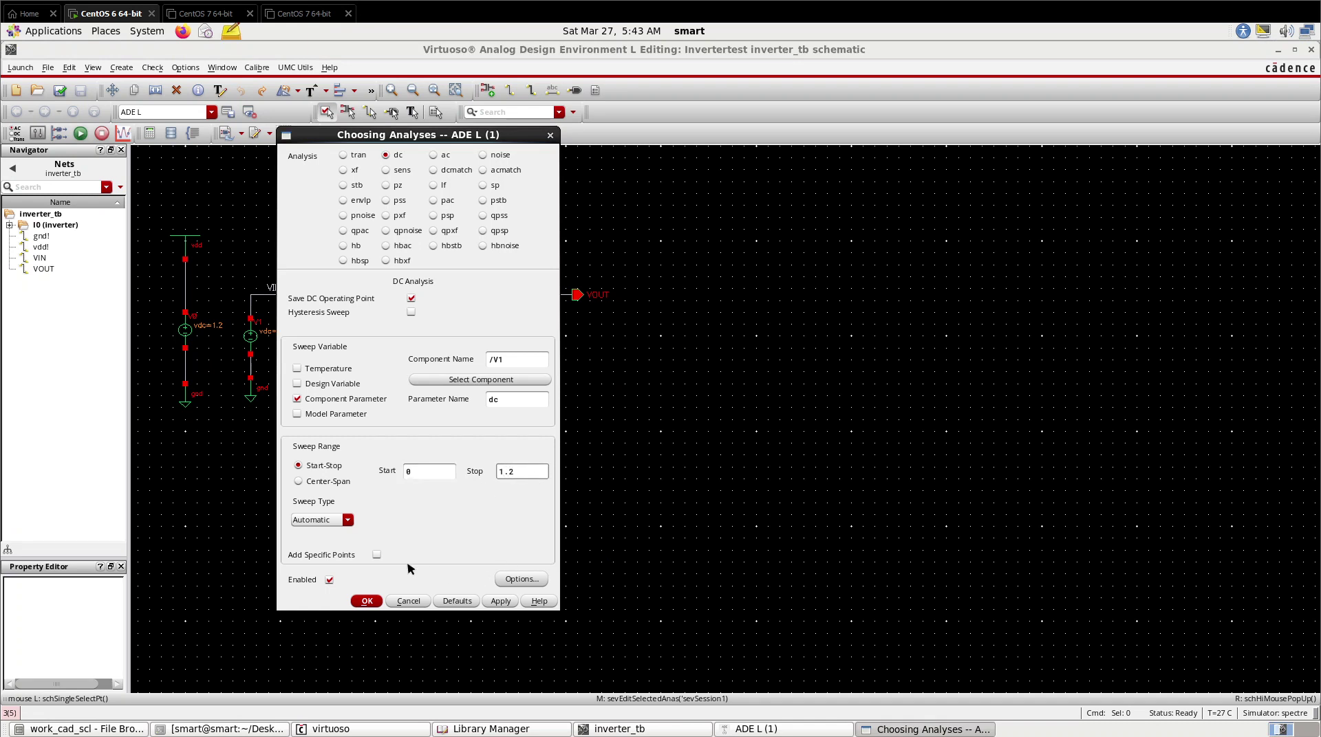
pyautogui.click(367, 602)
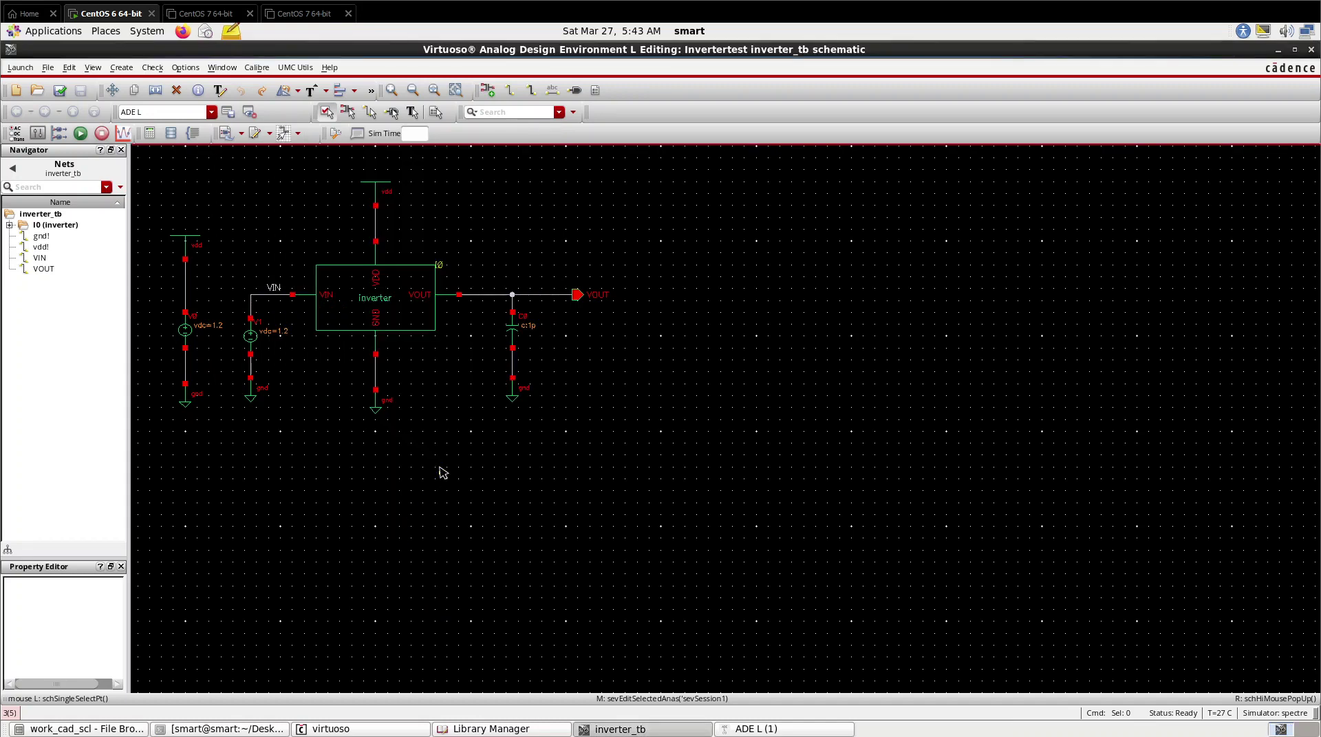
# Step: Select the VIN and VOUT nets on the schematic as outputs to plot
pyautogui.click(757, 728)
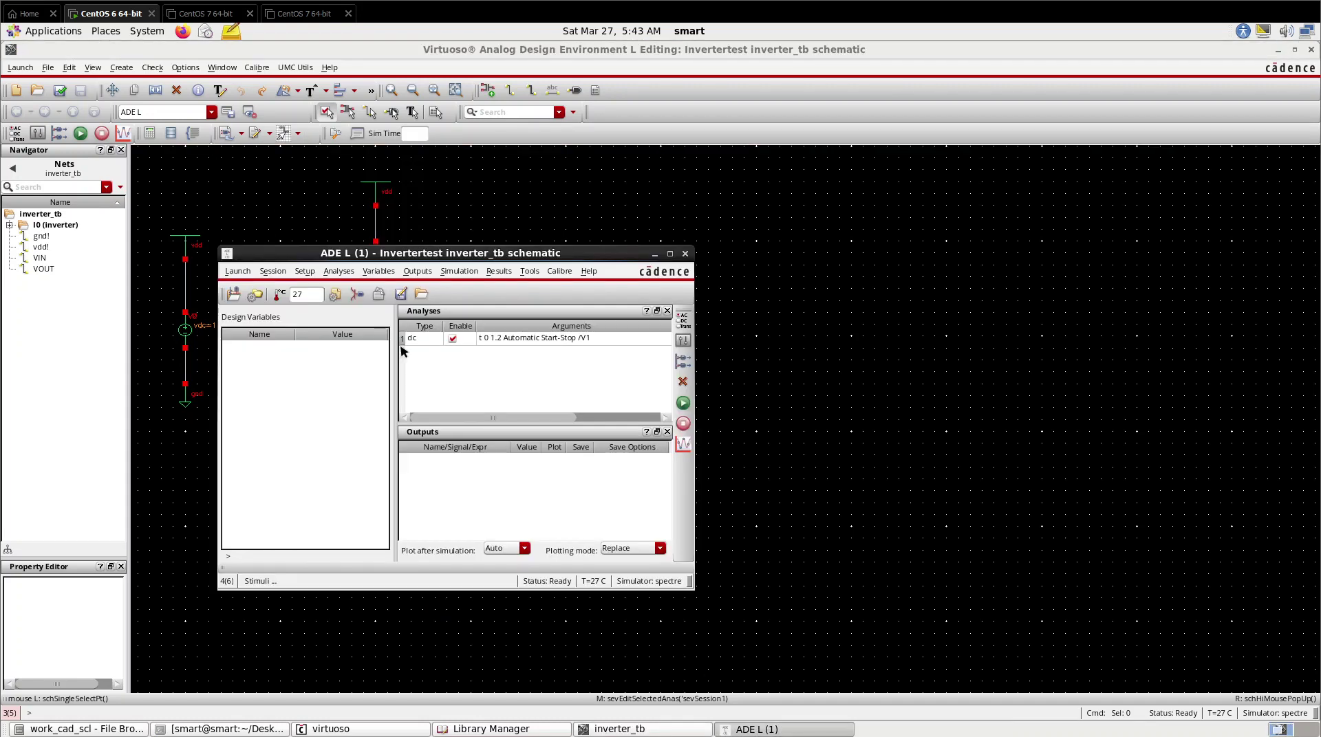
pyautogui.click(413, 273)
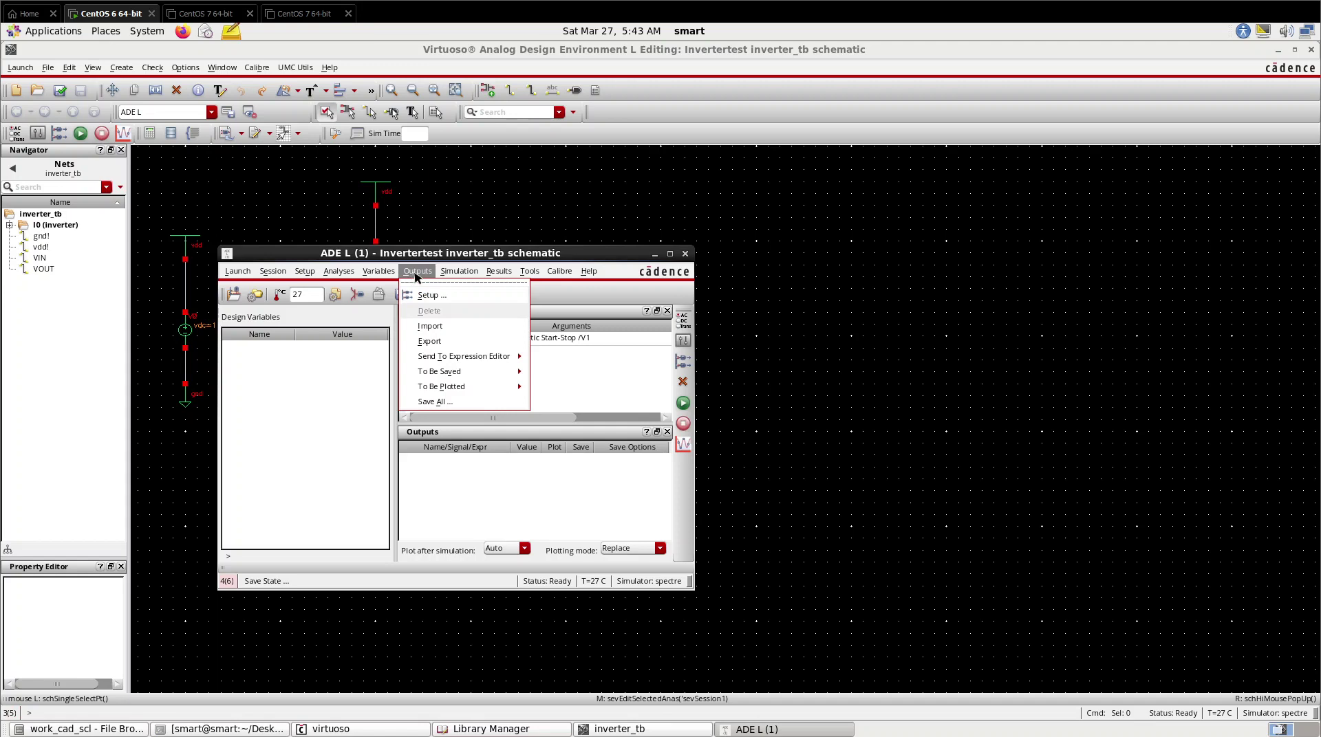
pyautogui.moveTo(431, 389)
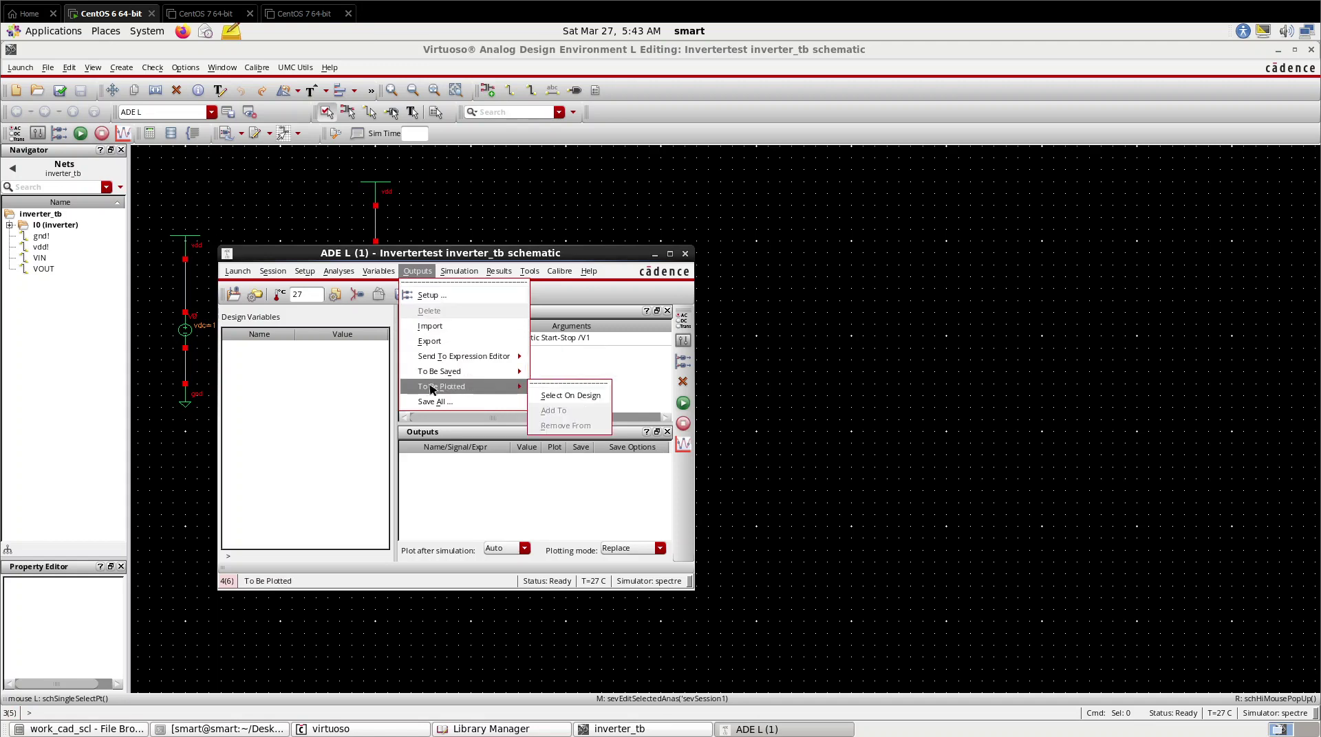
pyautogui.click(588, 395)
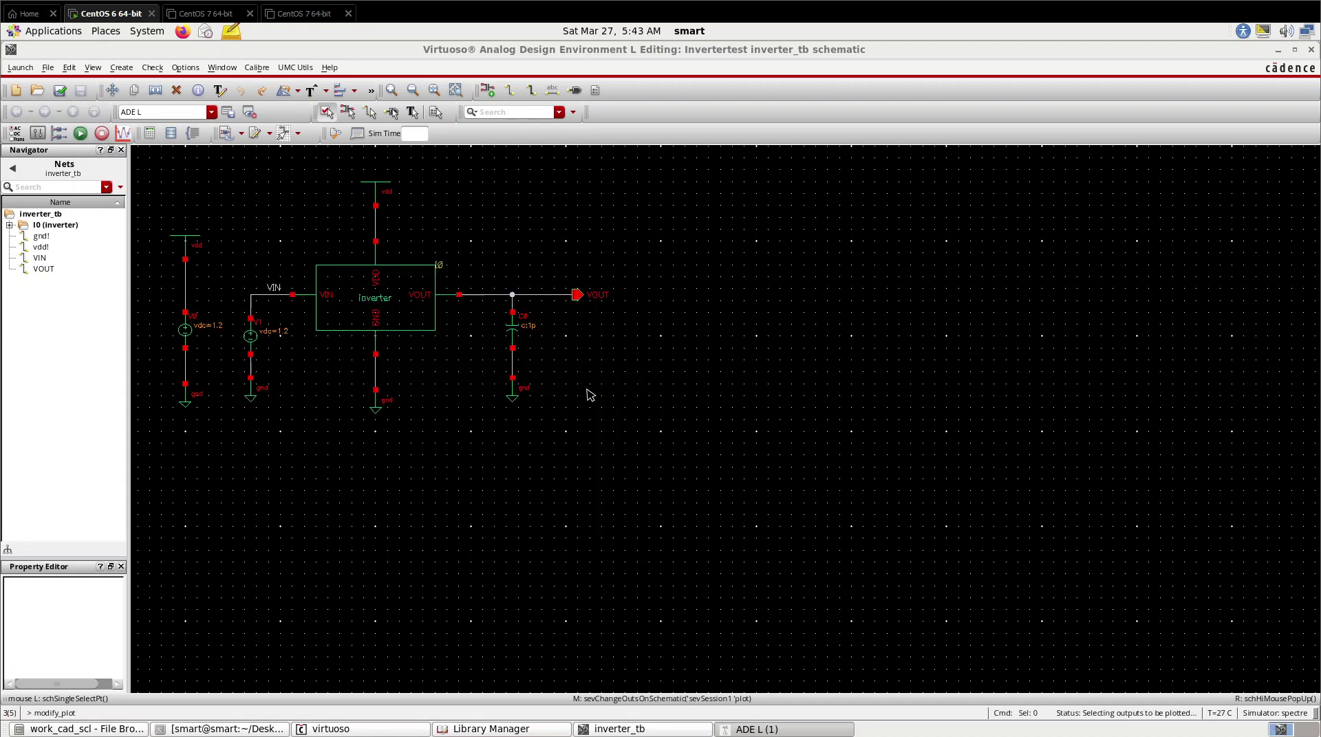
pyautogui.click(274, 296)
pyautogui.click(473, 297)
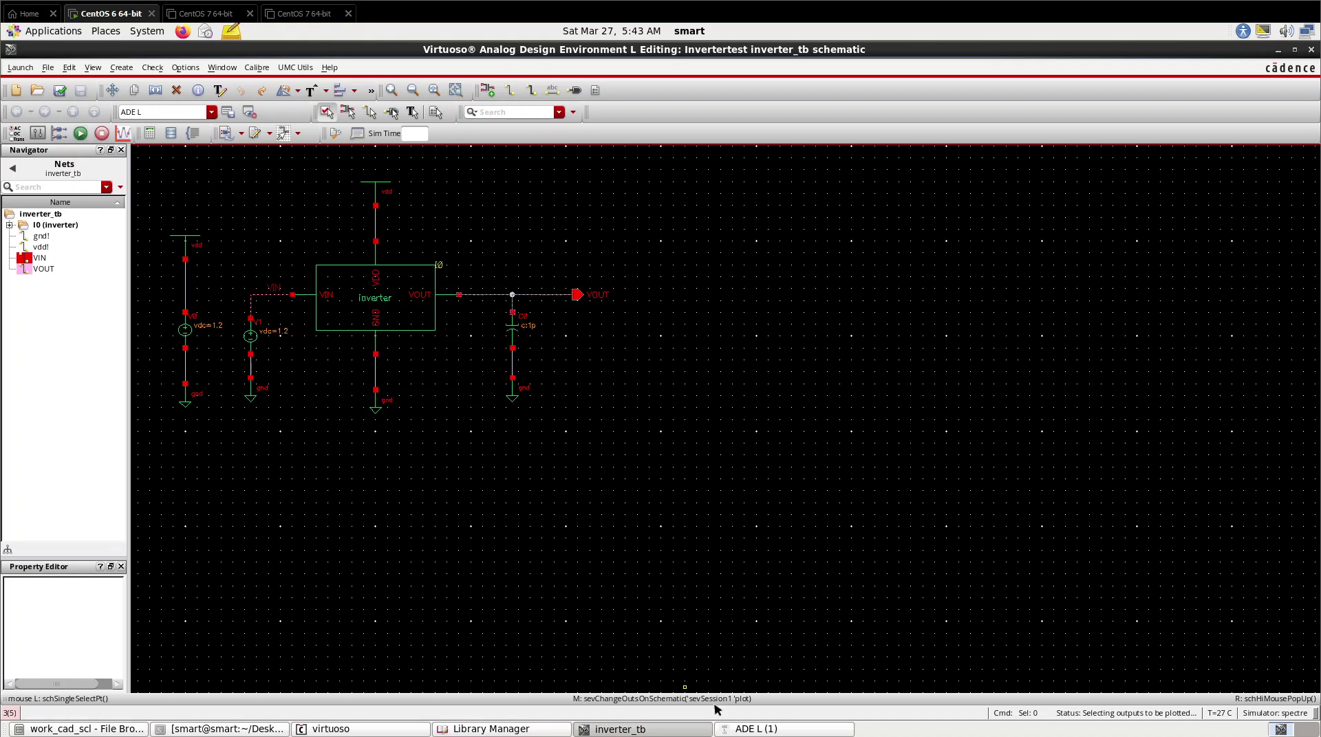
# Step: Set the save options to all signals and all device currents, and apply them
pyautogui.click(770, 730)
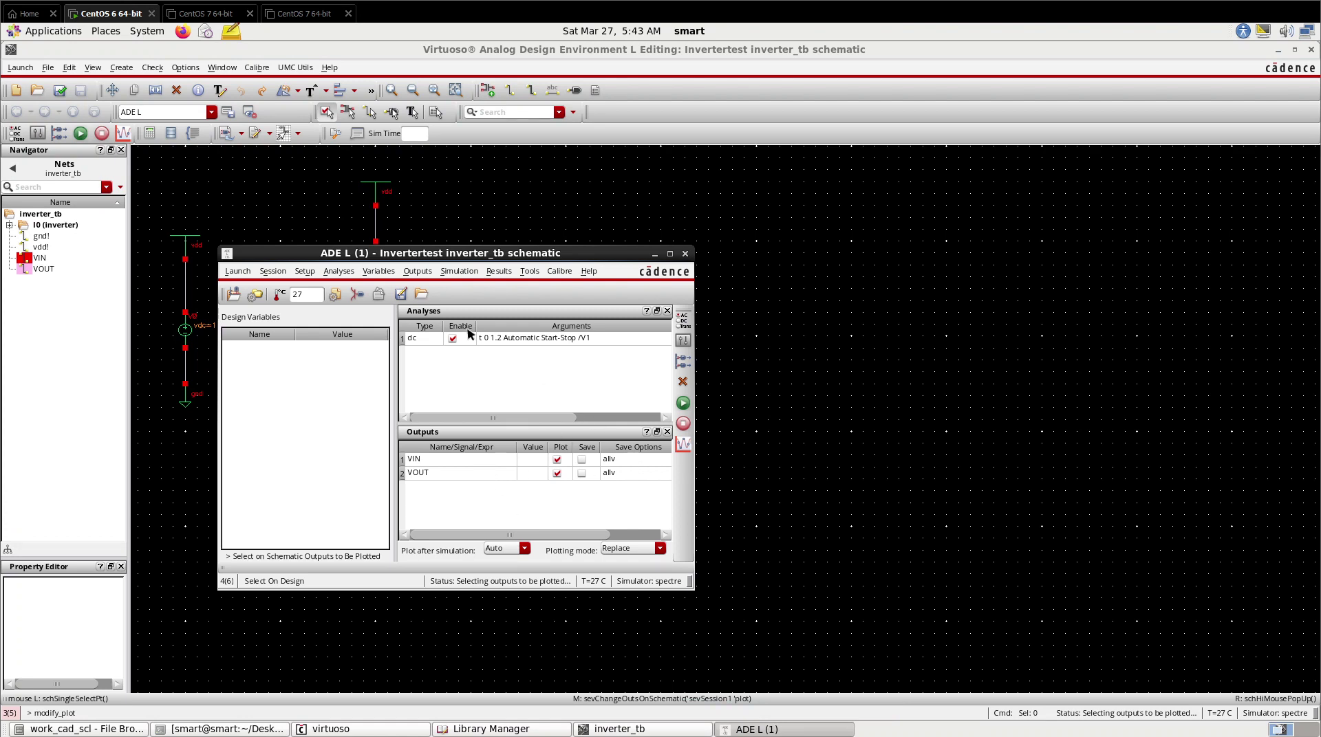
pyautogui.click(417, 272)
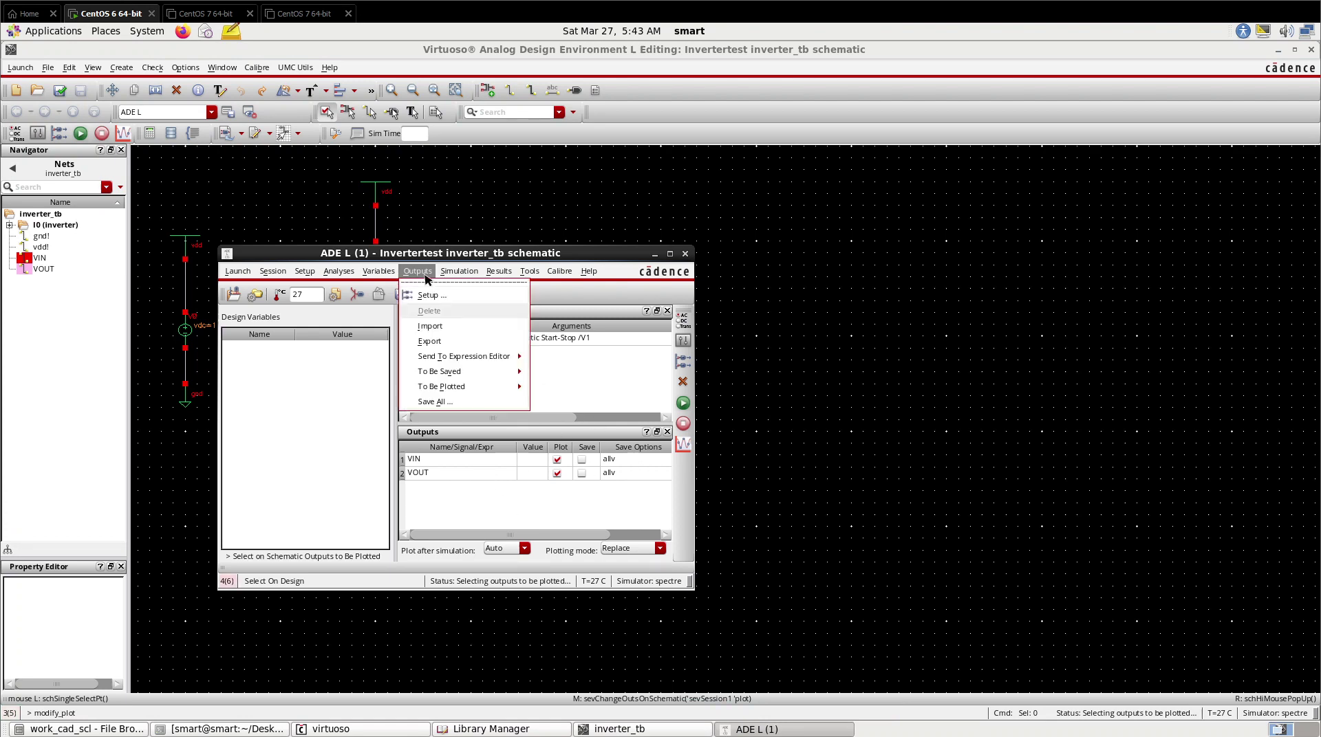
pyautogui.click(454, 407)
pyautogui.click(707, 91)
pyautogui.click(618, 167)
pyautogui.click(692, 712)
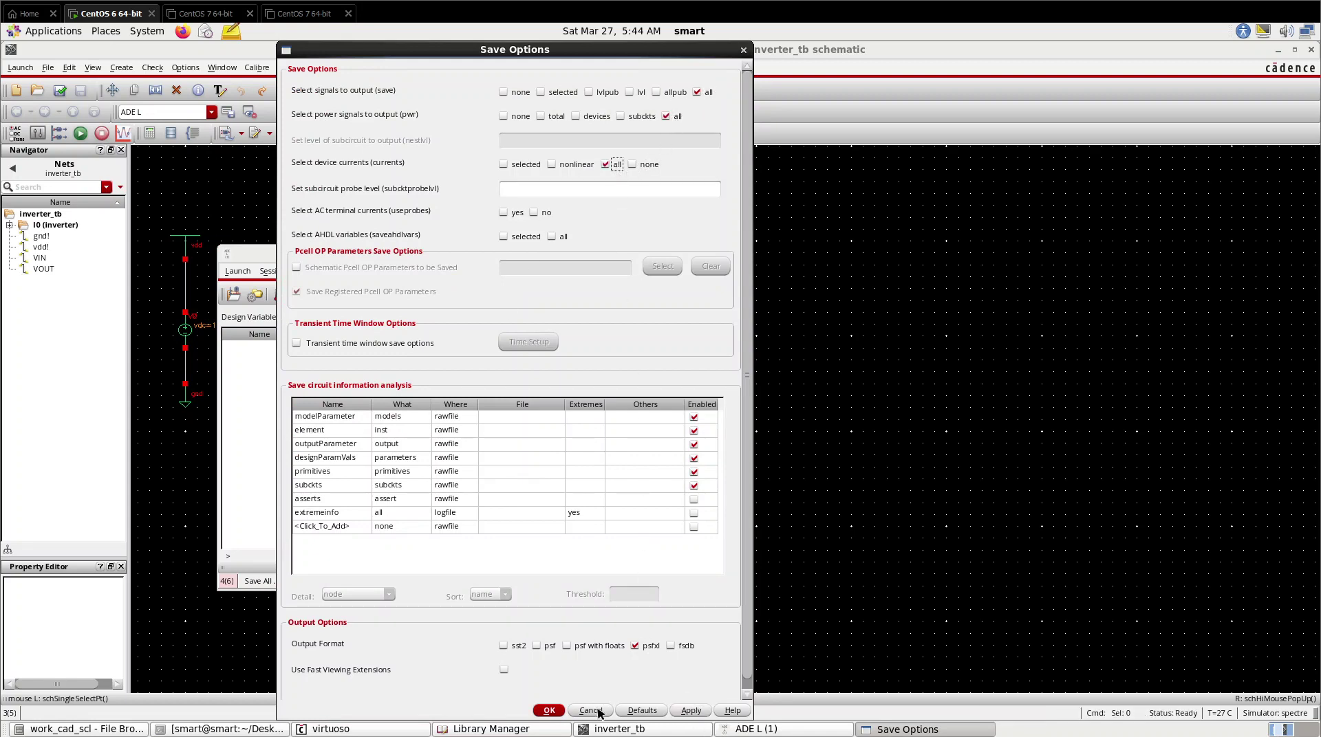
pyautogui.click(548, 711)
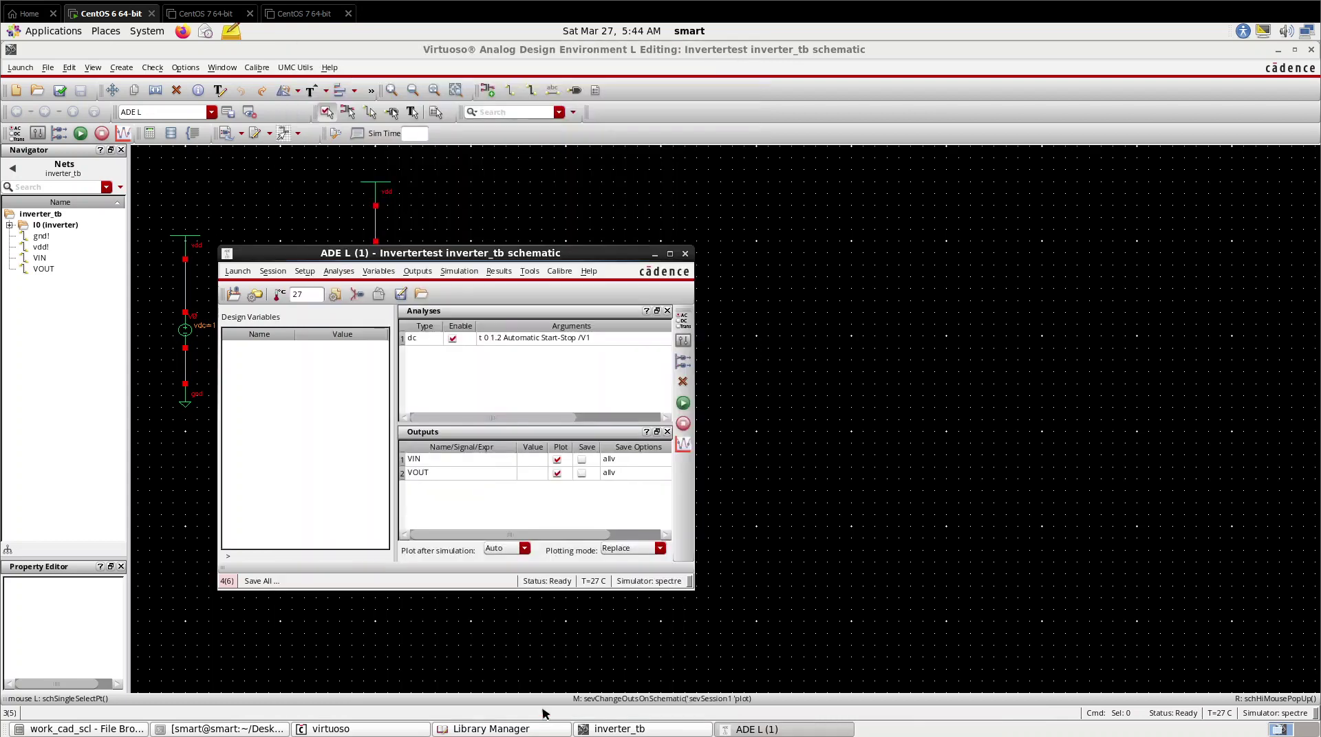
# Step: Netlist and run the DC simulation, moving the waveform window aside to show the Spectre log
pyautogui.click(683, 408)
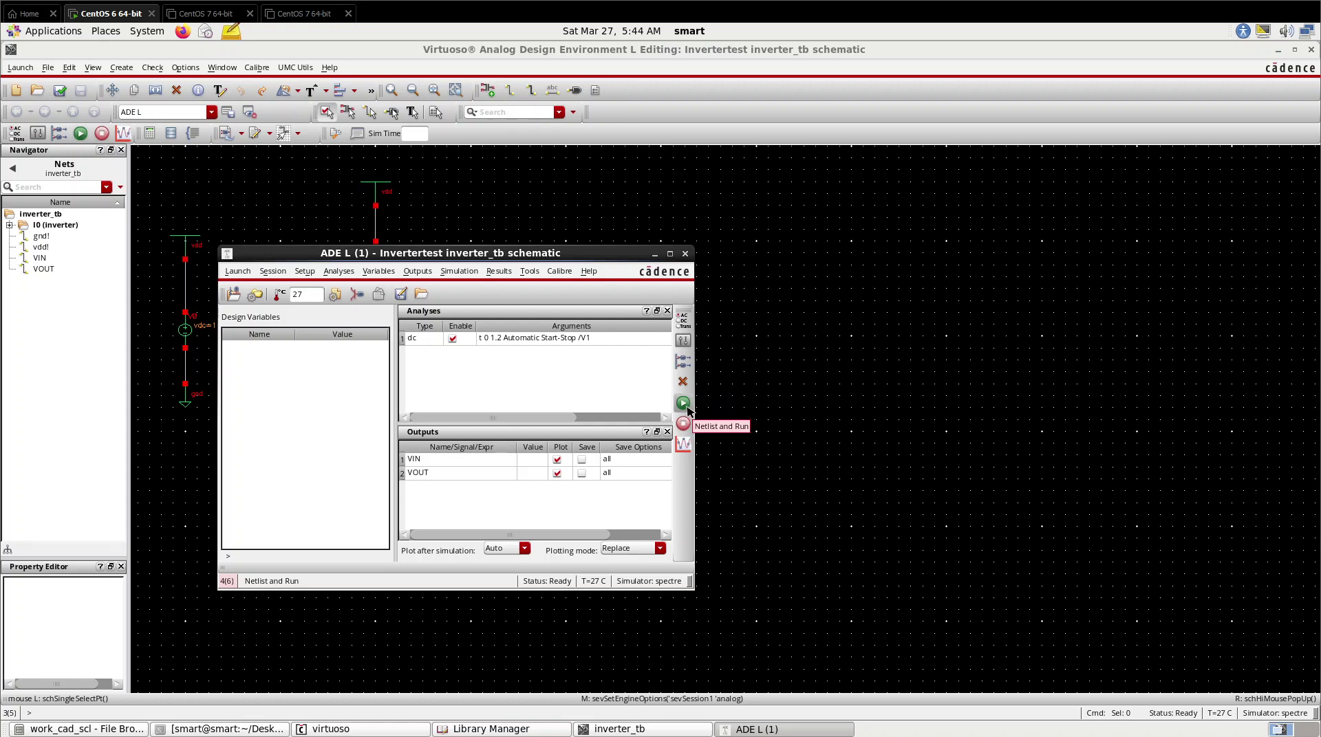
pyautogui.click(686, 408)
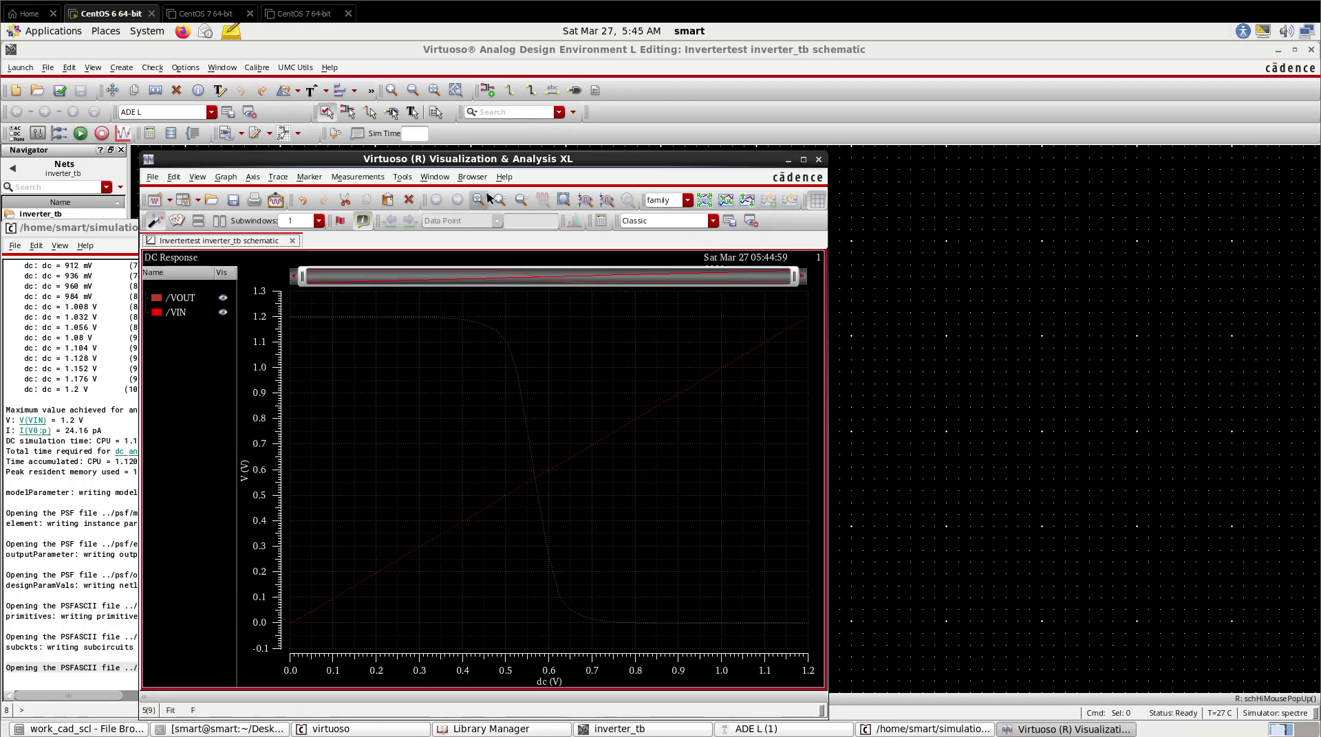
pyautogui.moveTo(495, 163); pyautogui.dragTo(727, 148)
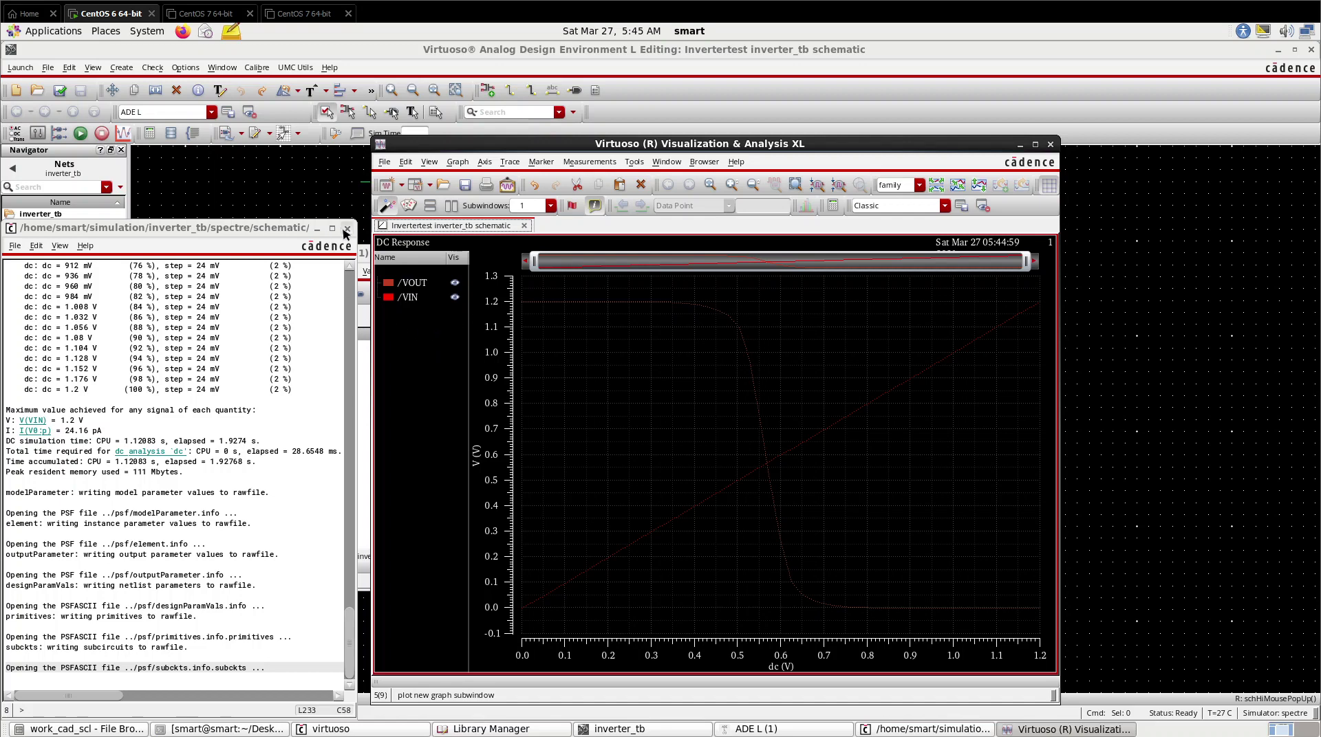
# Step: Close the log and read the dcOp total power pwr, 2.7691247e-11 W, in the Results Browser
pyautogui.click(346, 230)
pyautogui.moveTo(324, 253); pyautogui.dragTo(335, 262)
pyautogui.click(541, 275)
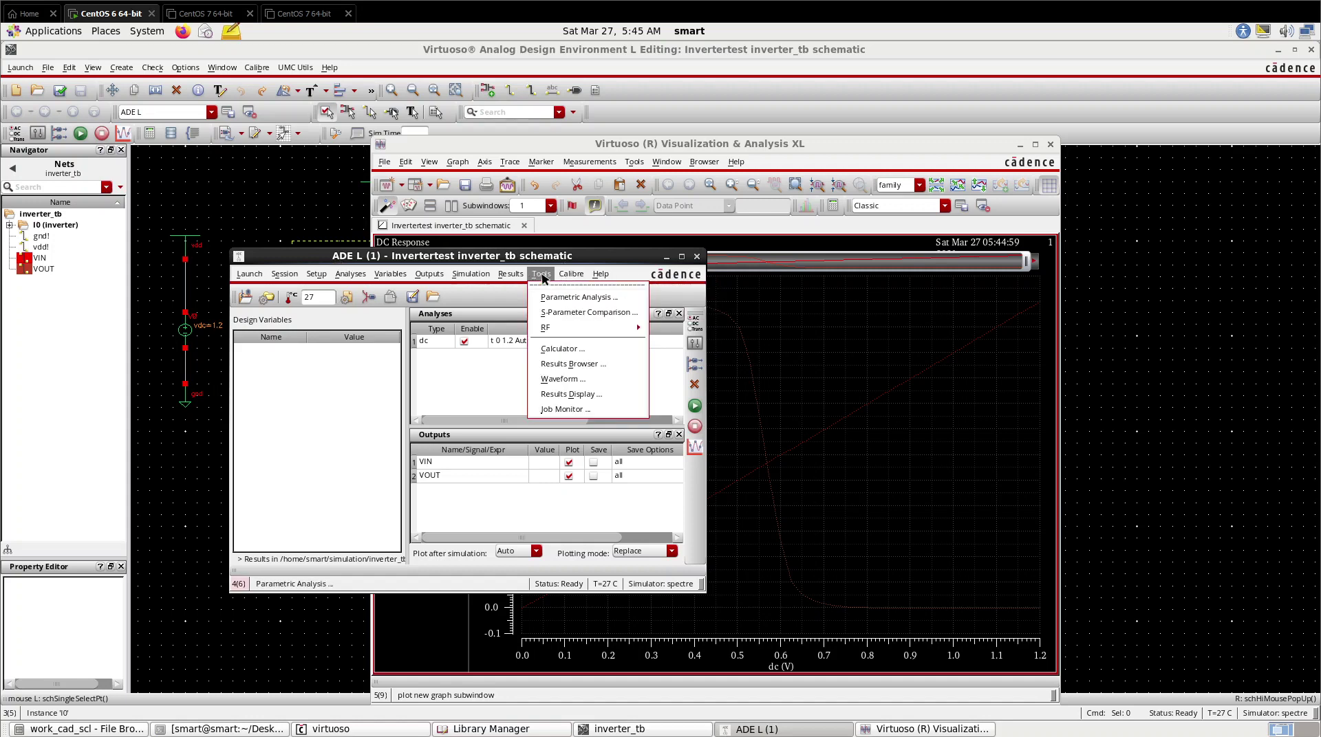
pyautogui.click(560, 364)
pyautogui.click(389, 308)
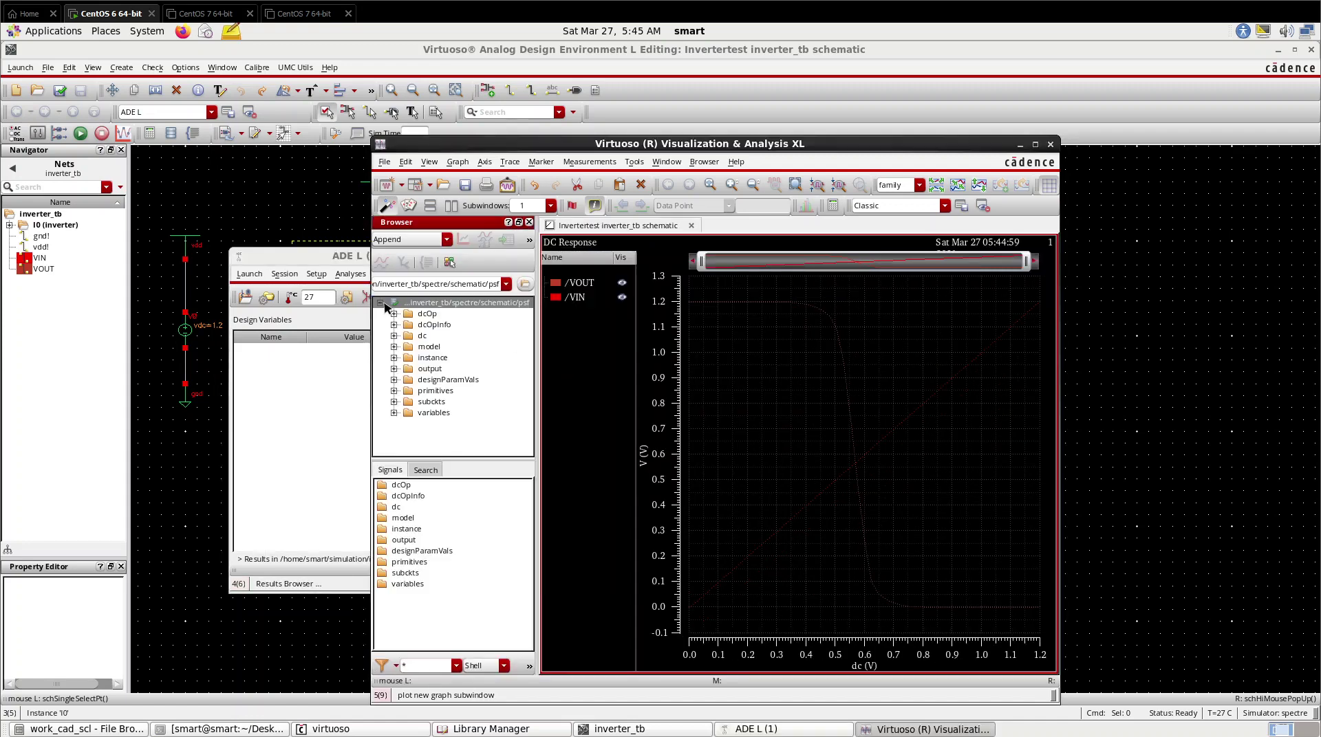
pyautogui.click(421, 315)
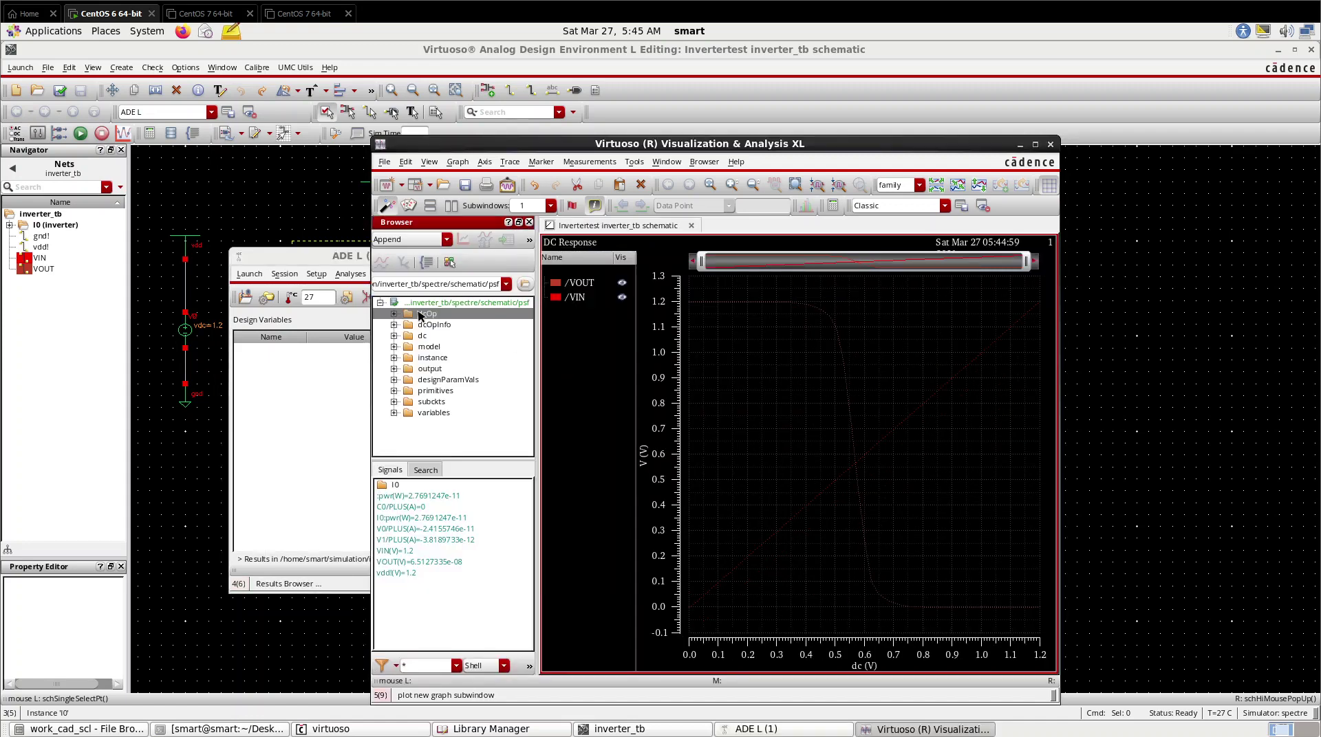
pyautogui.click(429, 498)
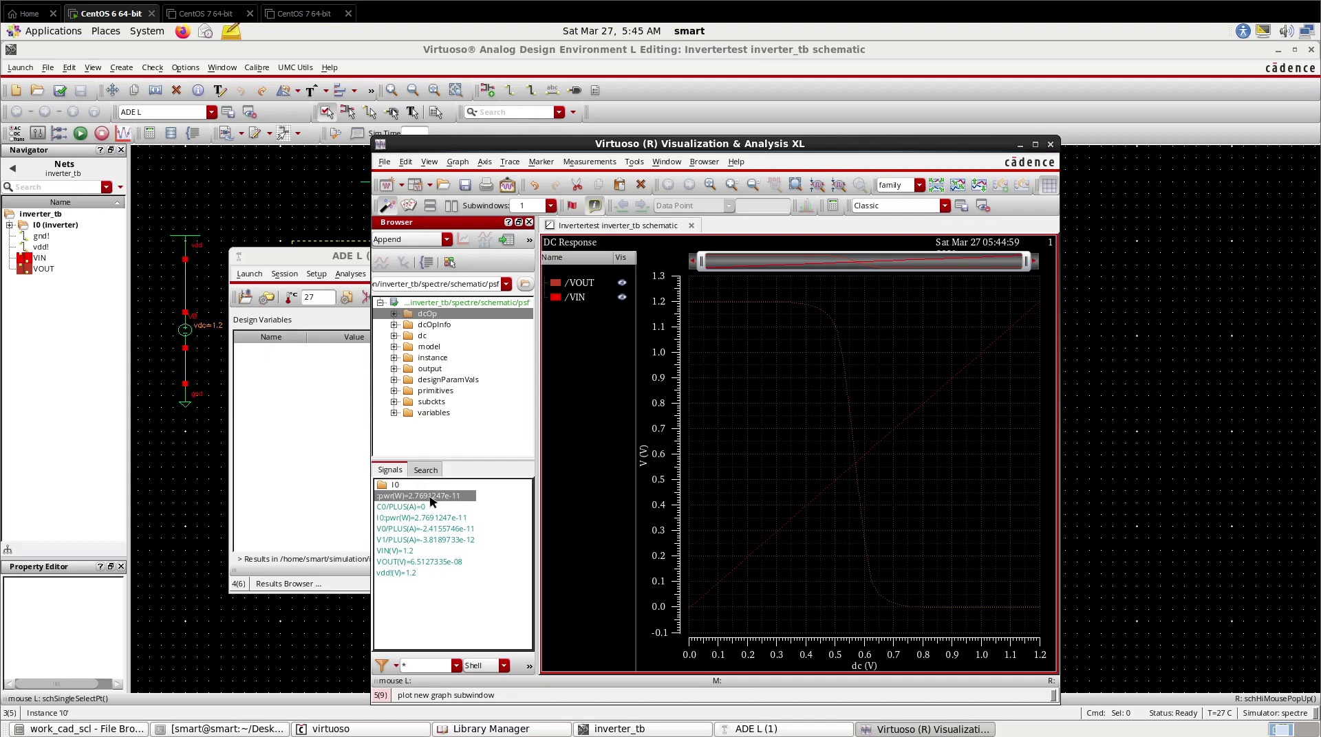
# Step: Close the waveform viewer and descend into the inverter instance's schematic in a new tab
pyautogui.click(1049, 146)
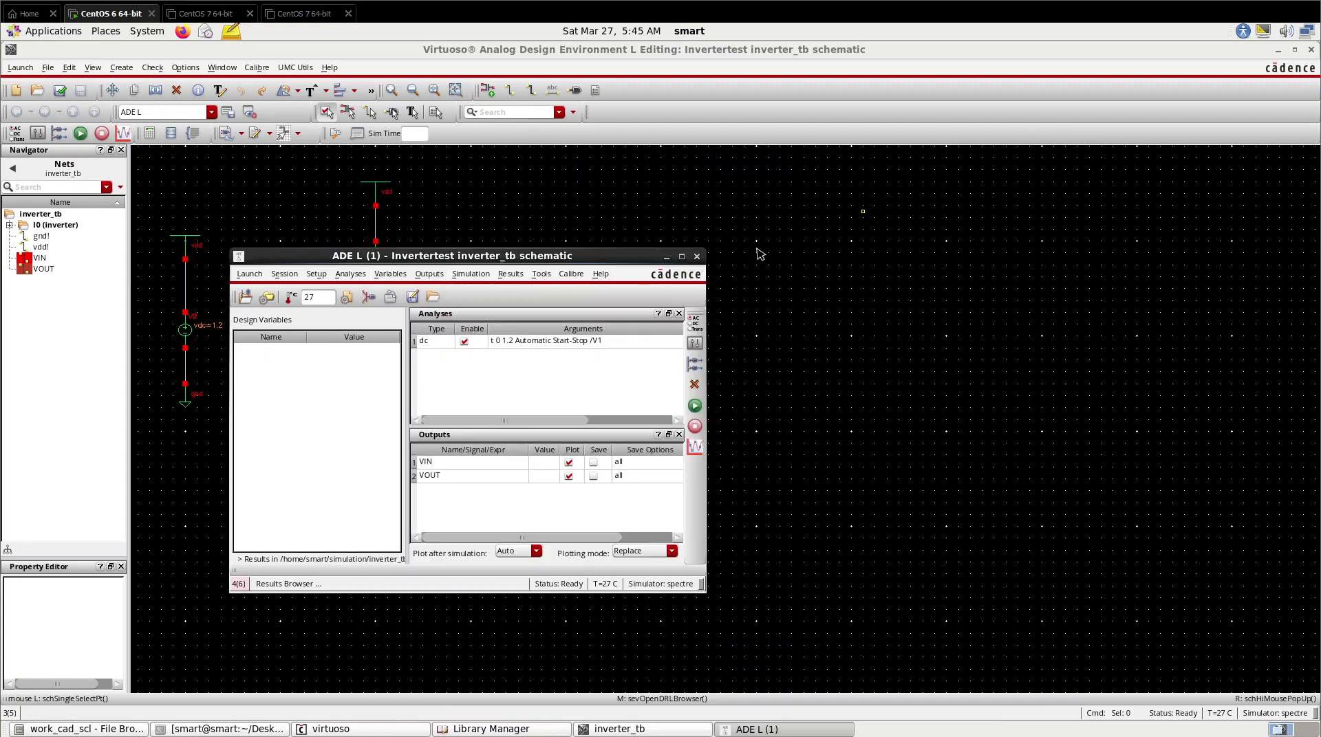
pyautogui.click(586, 233)
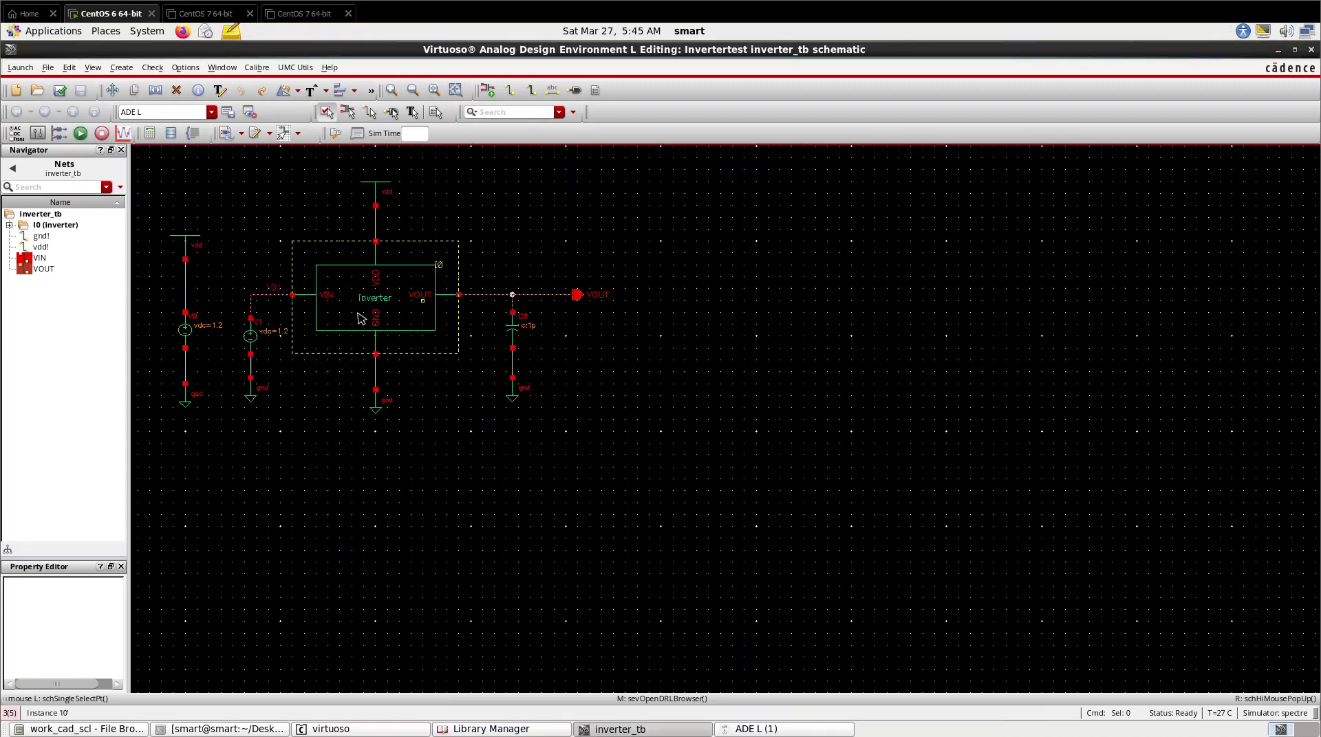
pyautogui.doubleClick(392, 294)
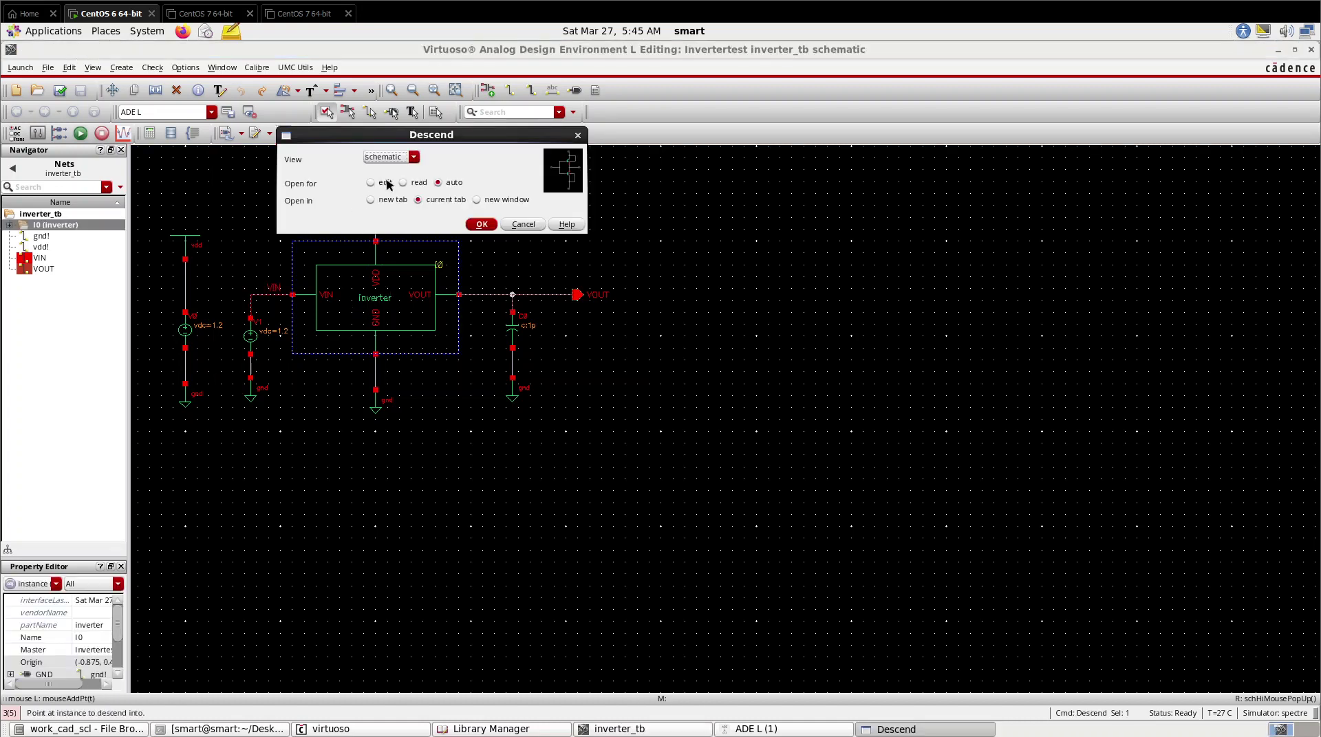
pyautogui.click(397, 203)
pyautogui.click(481, 225)
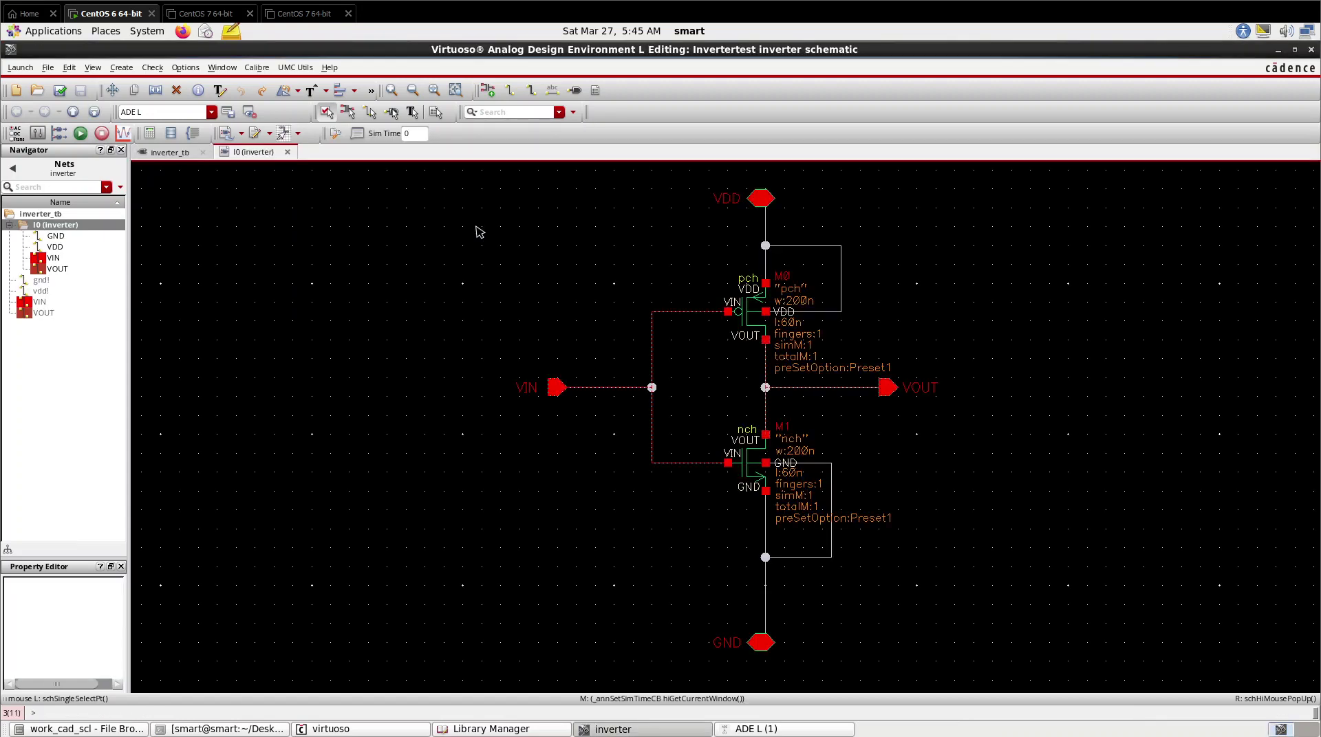
# Step: Change PMOS transistor M0's width from 200n to the variable wp
pyautogui.click(737, 322)
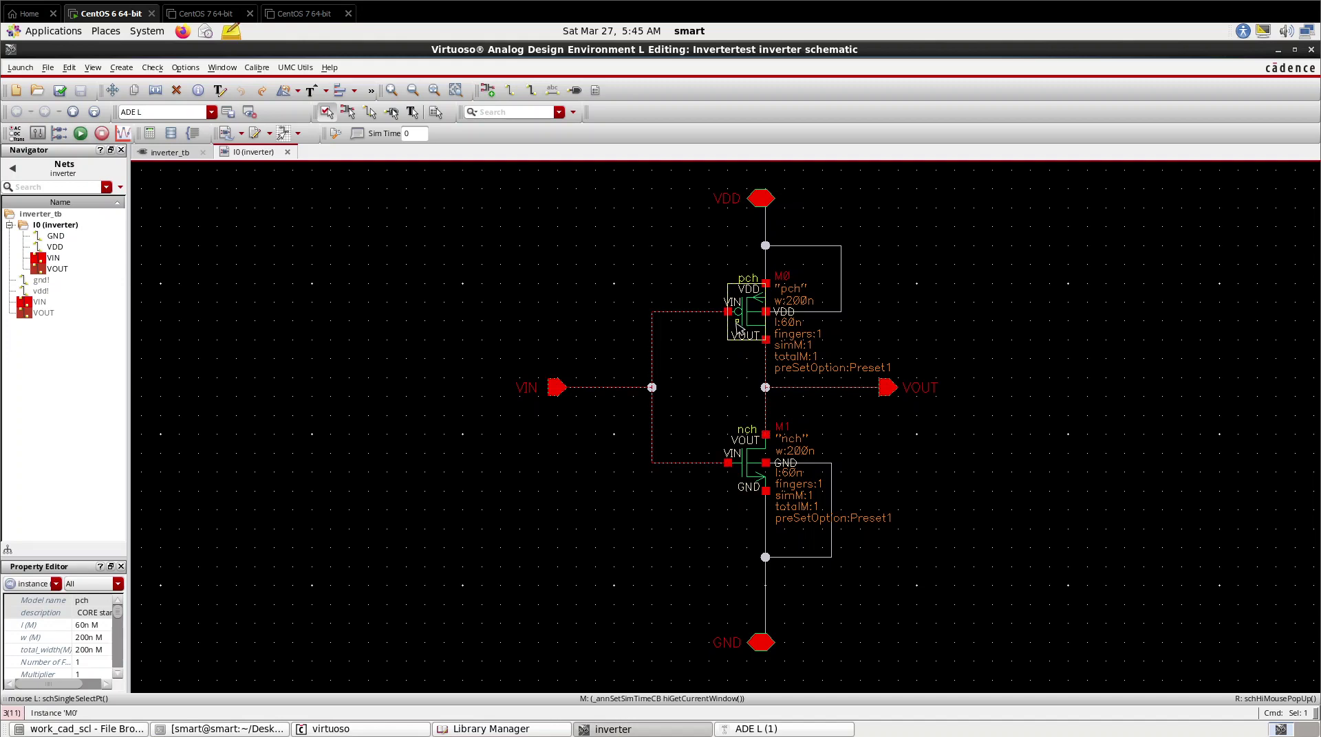
pyautogui.press('q')
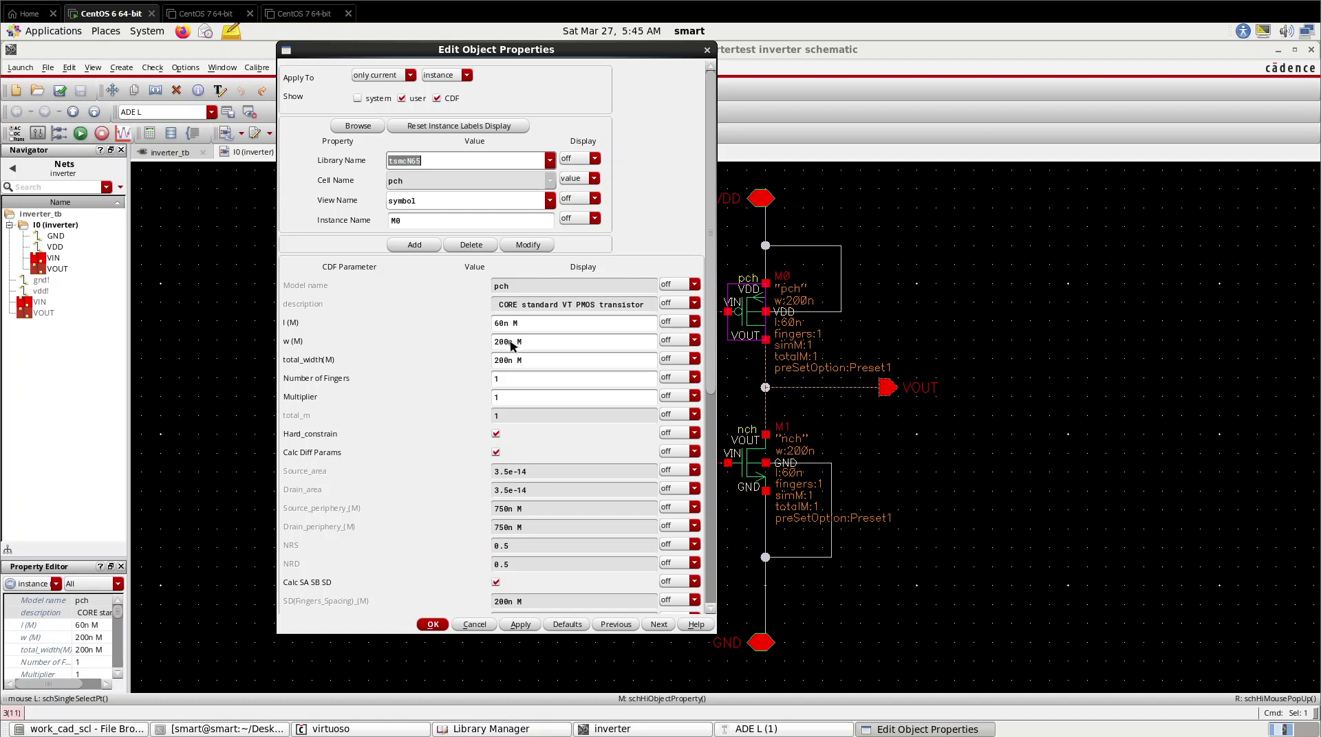
pyautogui.doubleClick(512, 343)
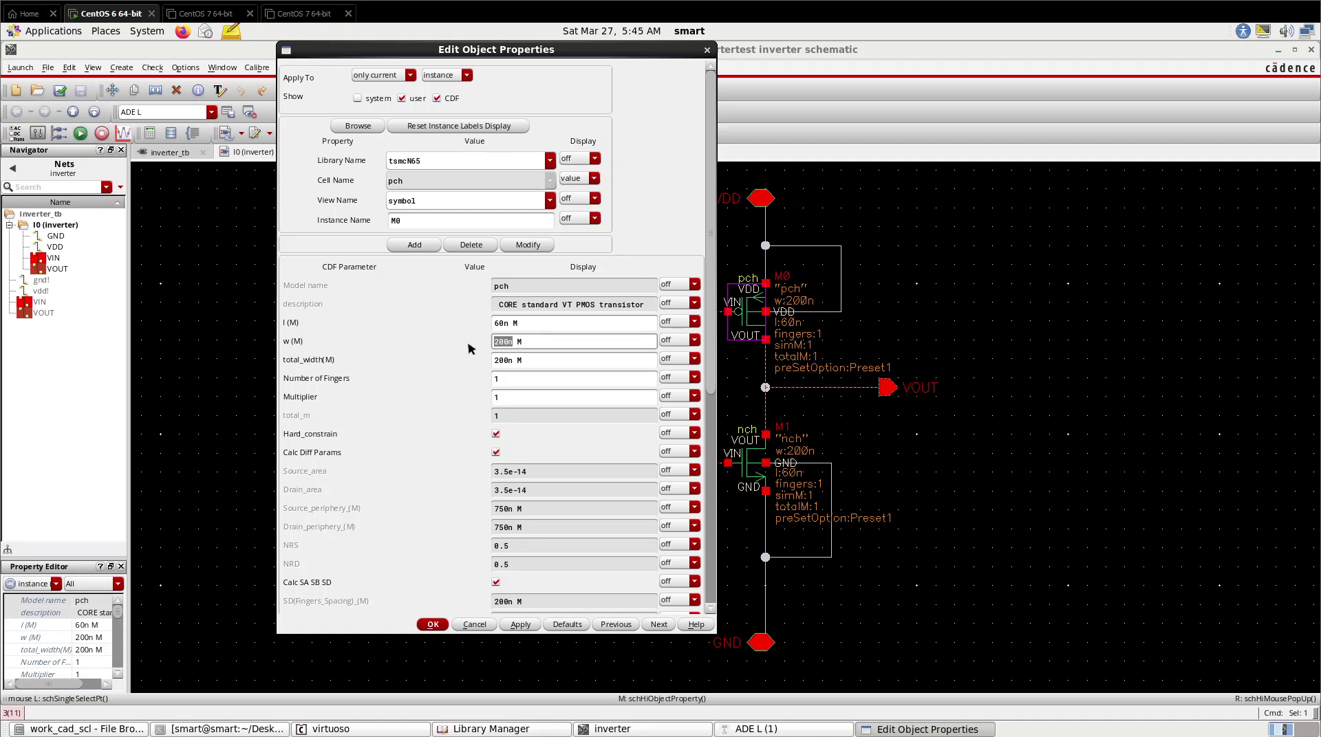
pyautogui.write('wp')
pyautogui.click(521, 624)
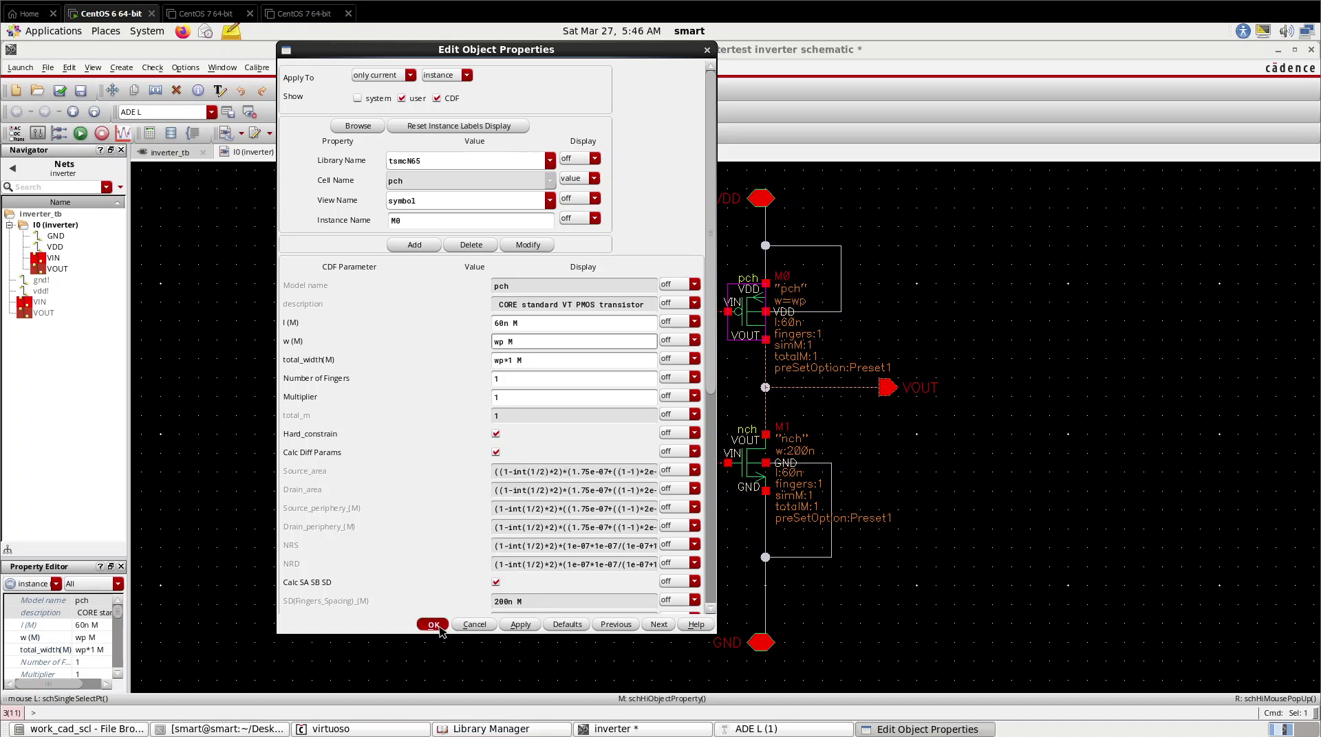
pyautogui.click(432, 625)
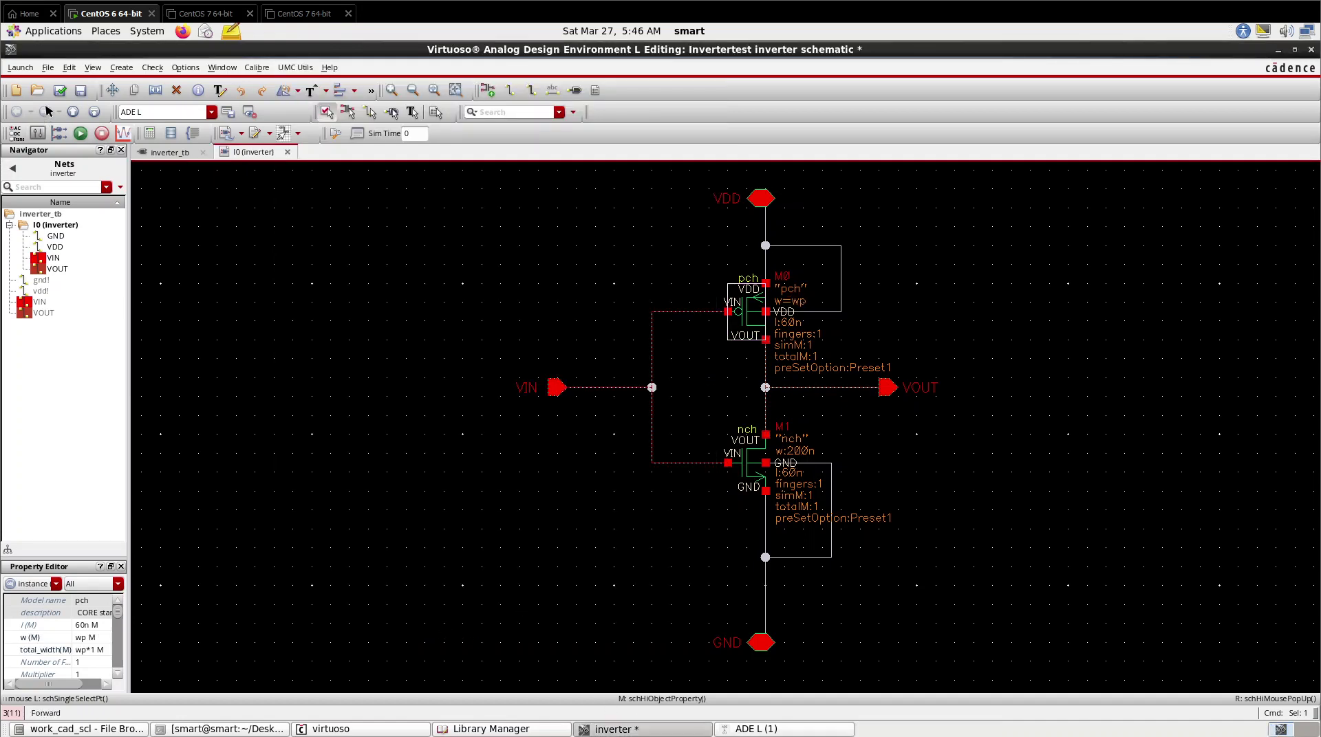
# Step: Check and save the inverter schematic, then copy wp into ADE L design variables with value 200n
pyautogui.click(59, 90)
pyautogui.click(749, 730)
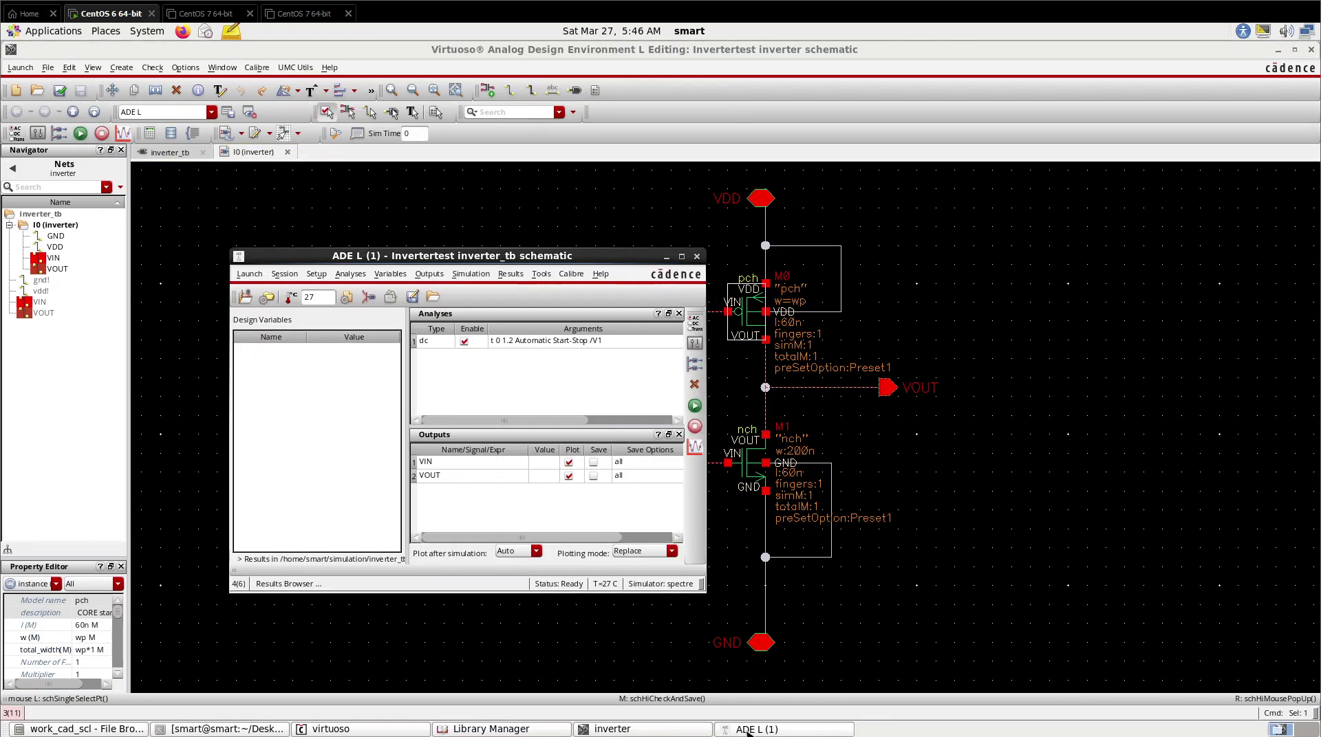
pyautogui.rightClick(327, 398)
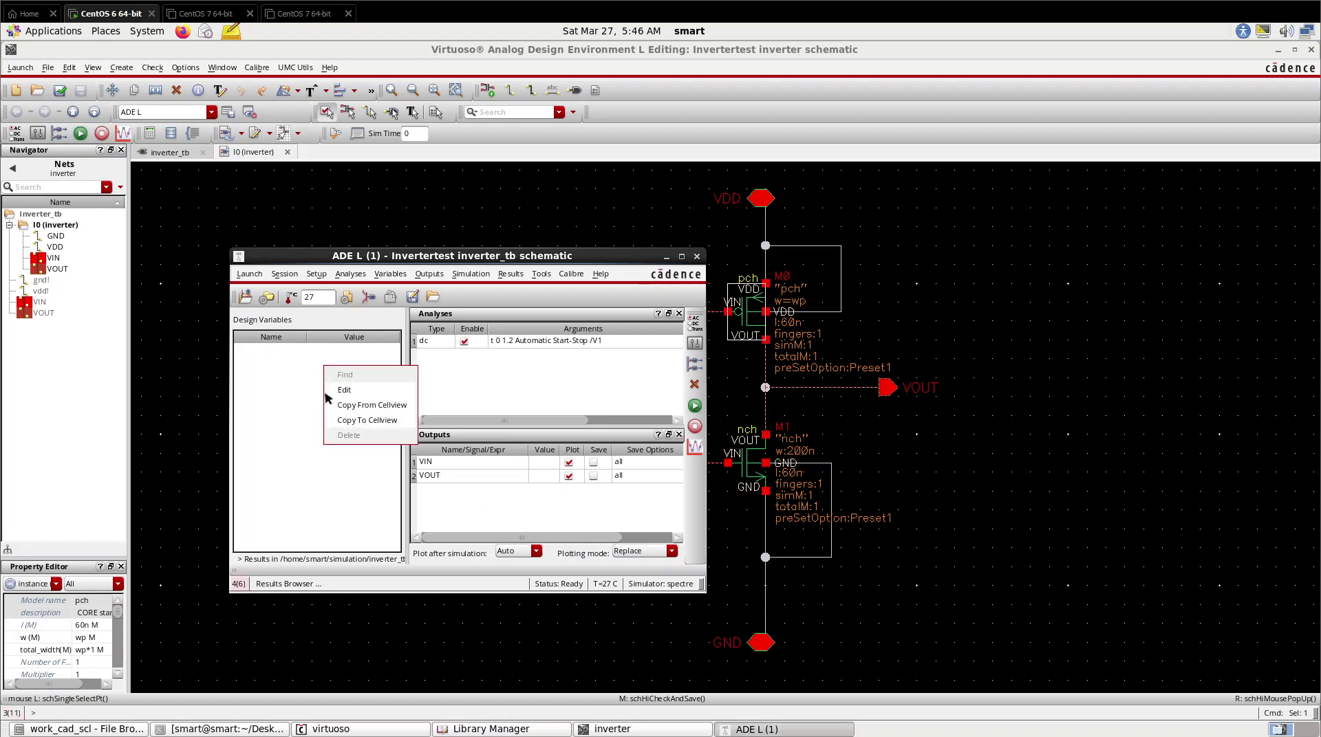
pyautogui.click(337, 407)
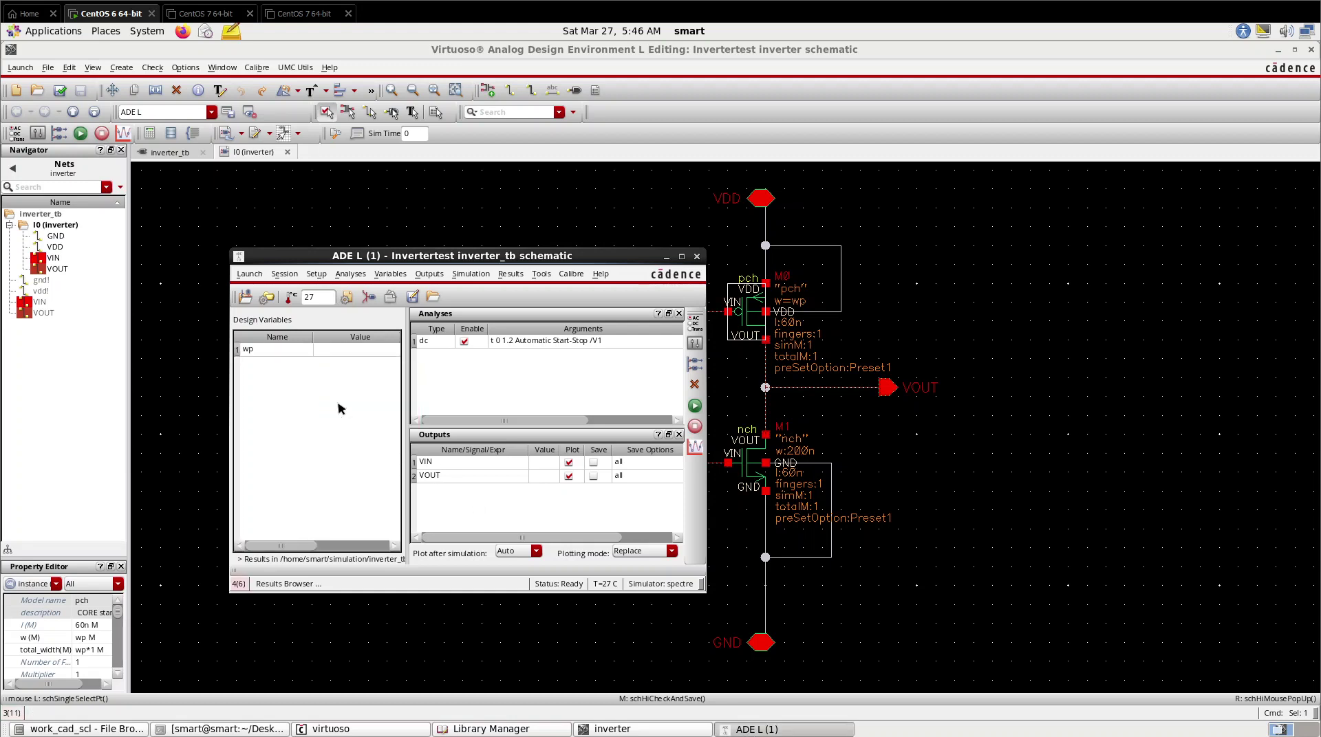
pyautogui.doubleClick(334, 352)
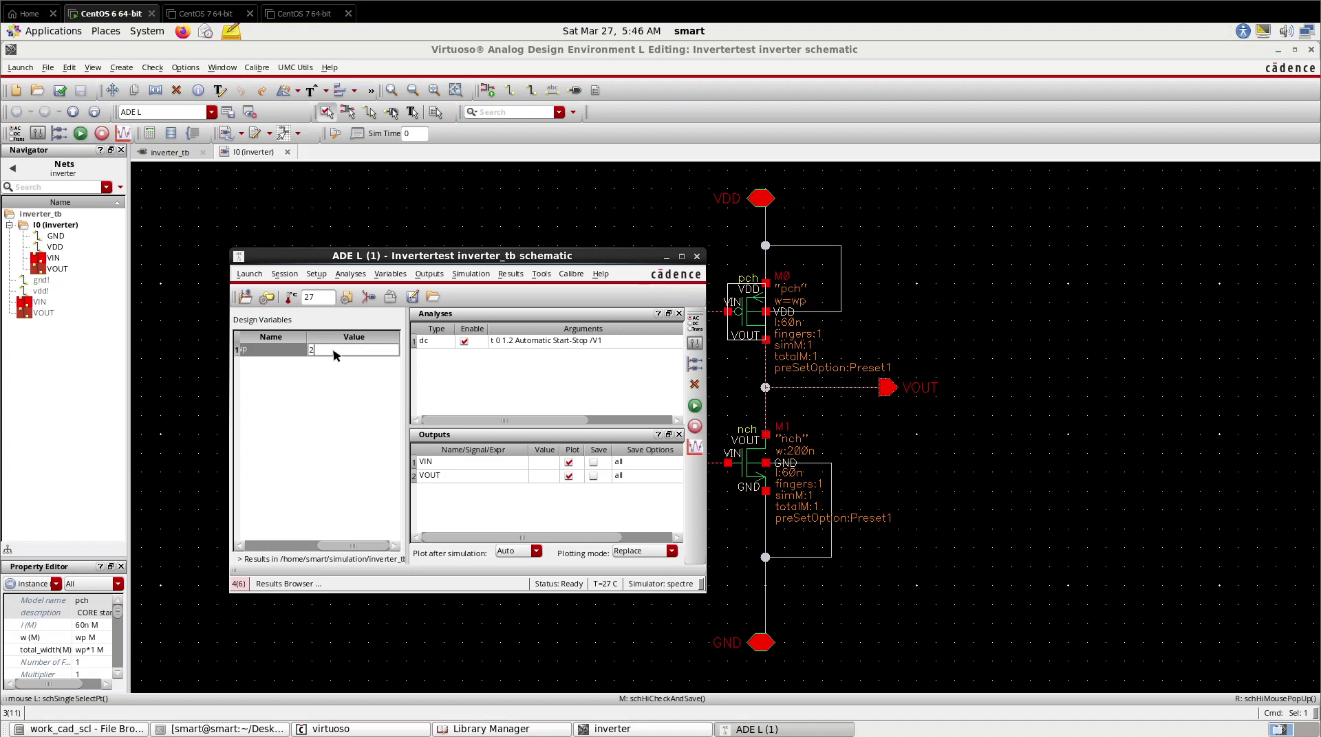
pyautogui.write('200n')
pyautogui.press('Return')
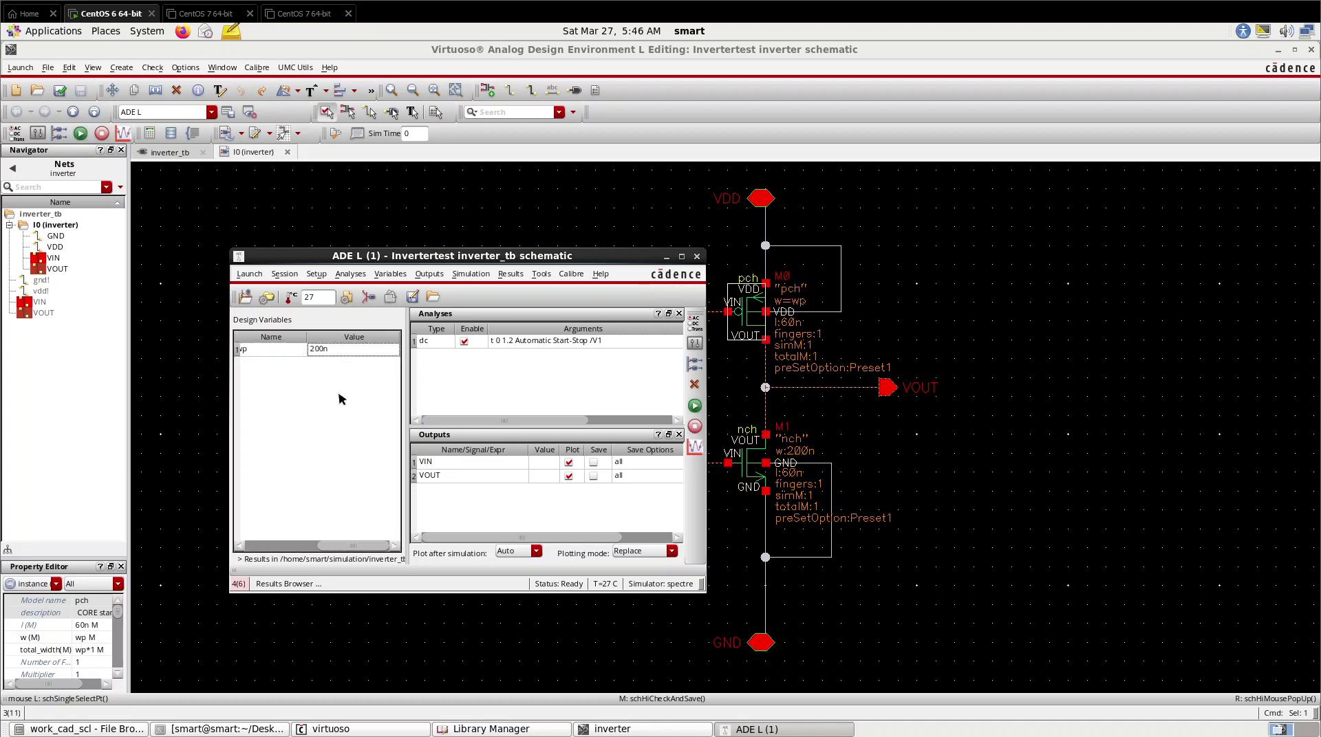
pyautogui.click(540, 275)
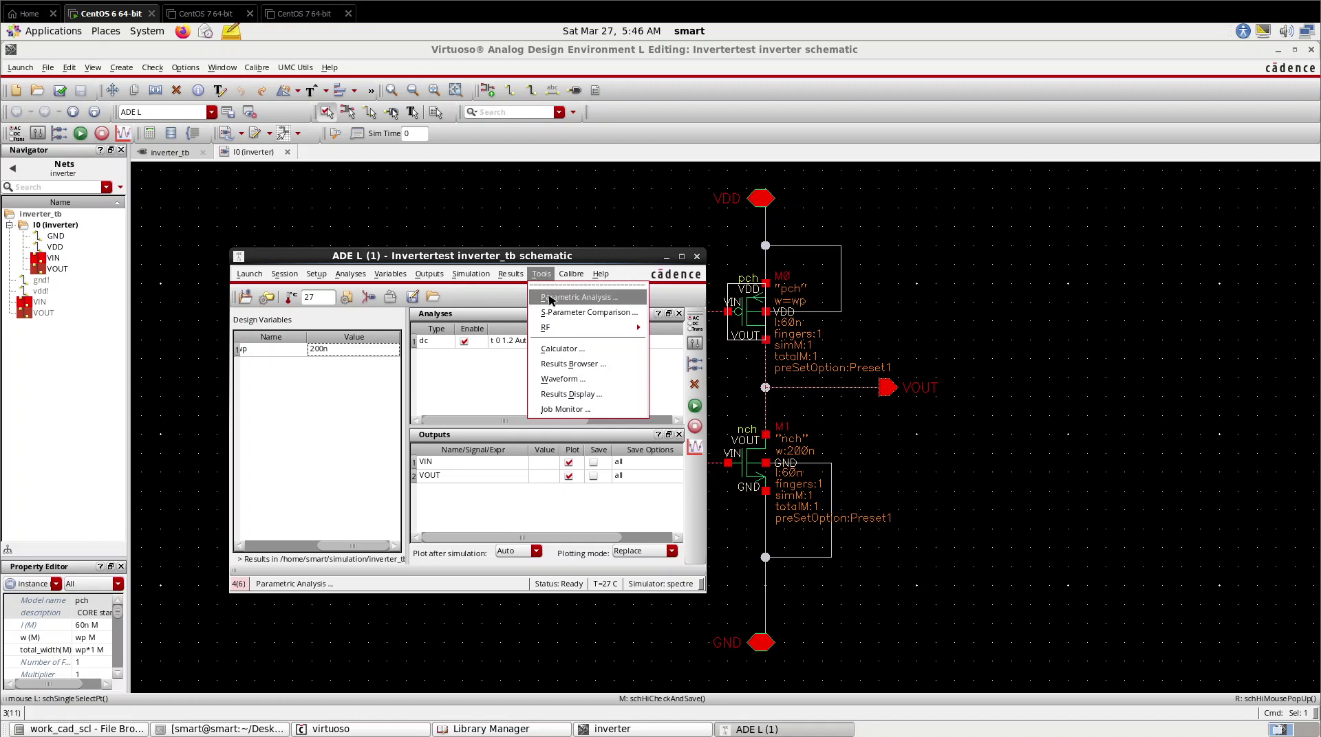
# Step: In Parametric Analysis, choose wp and enter From 200n, To 2u, Total Steps 20
pyautogui.click(549, 298)
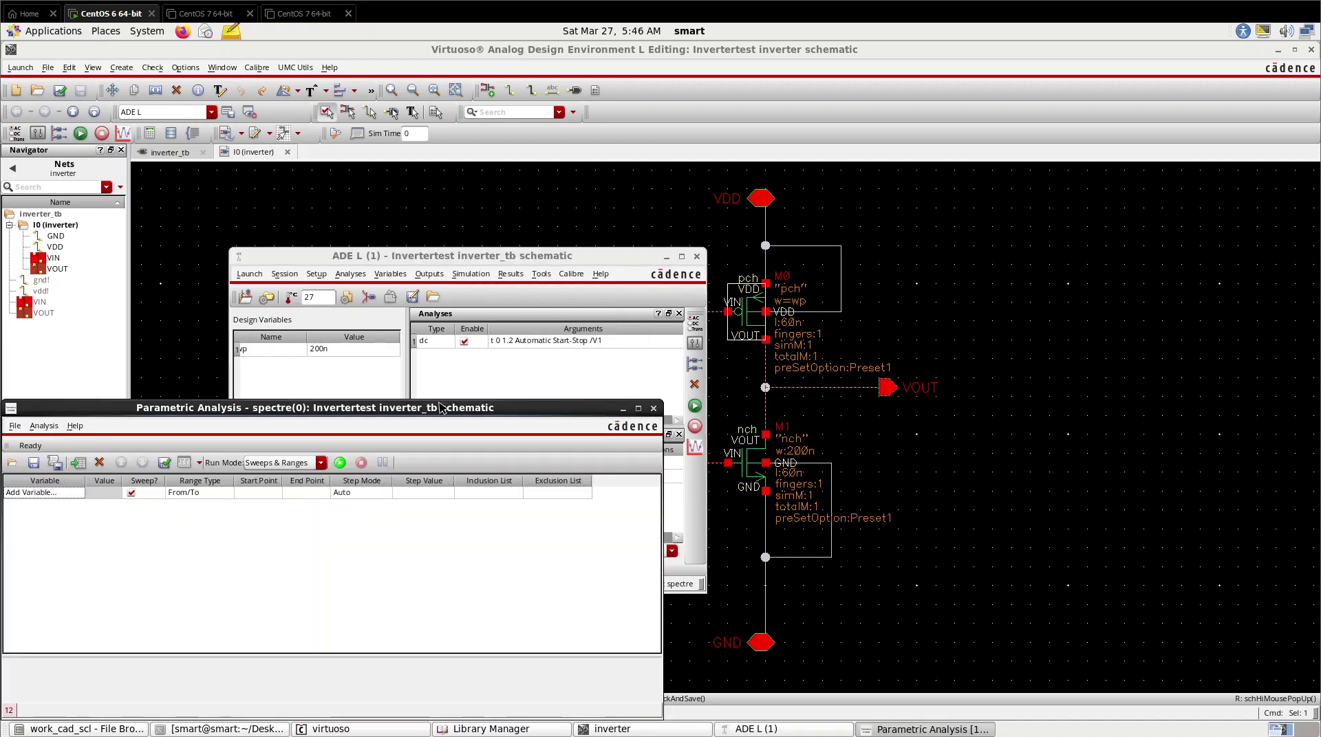
pyautogui.click(241, 367)
pyautogui.click(239, 368)
pyautogui.click(224, 390)
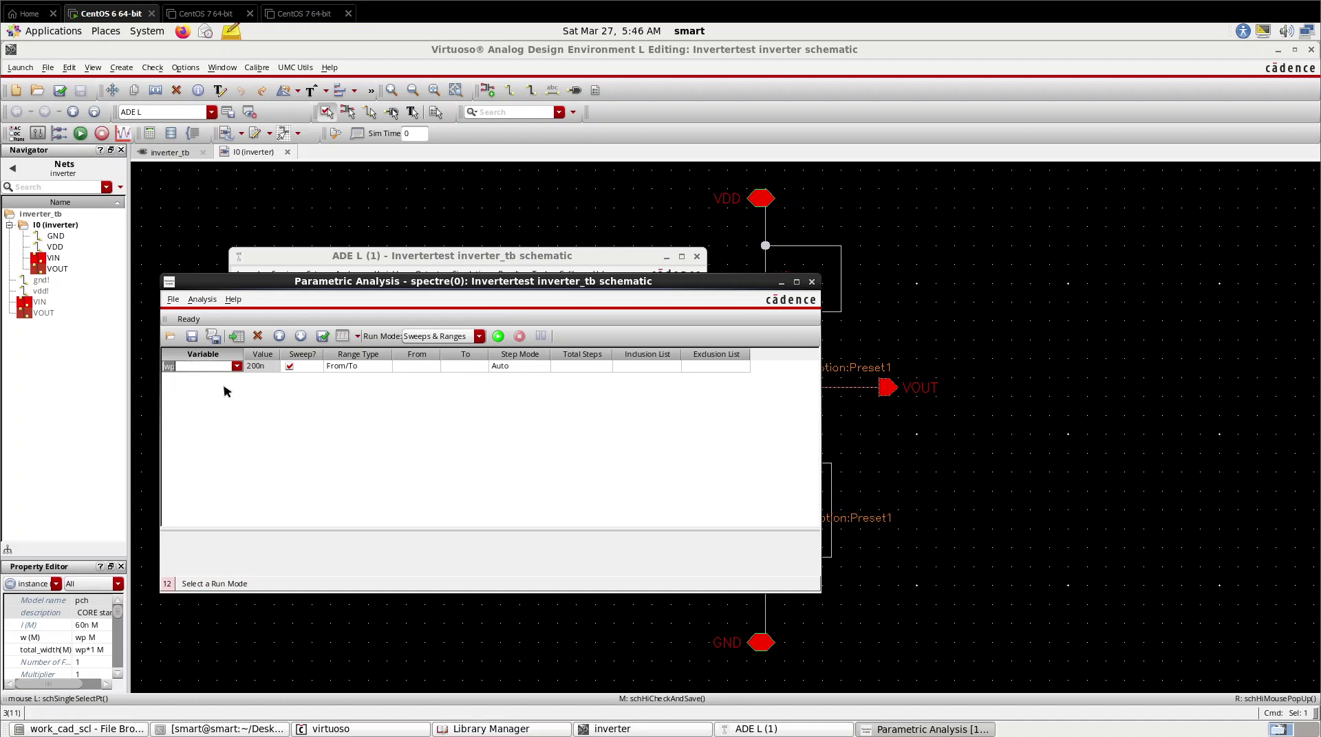
pyautogui.click(422, 368)
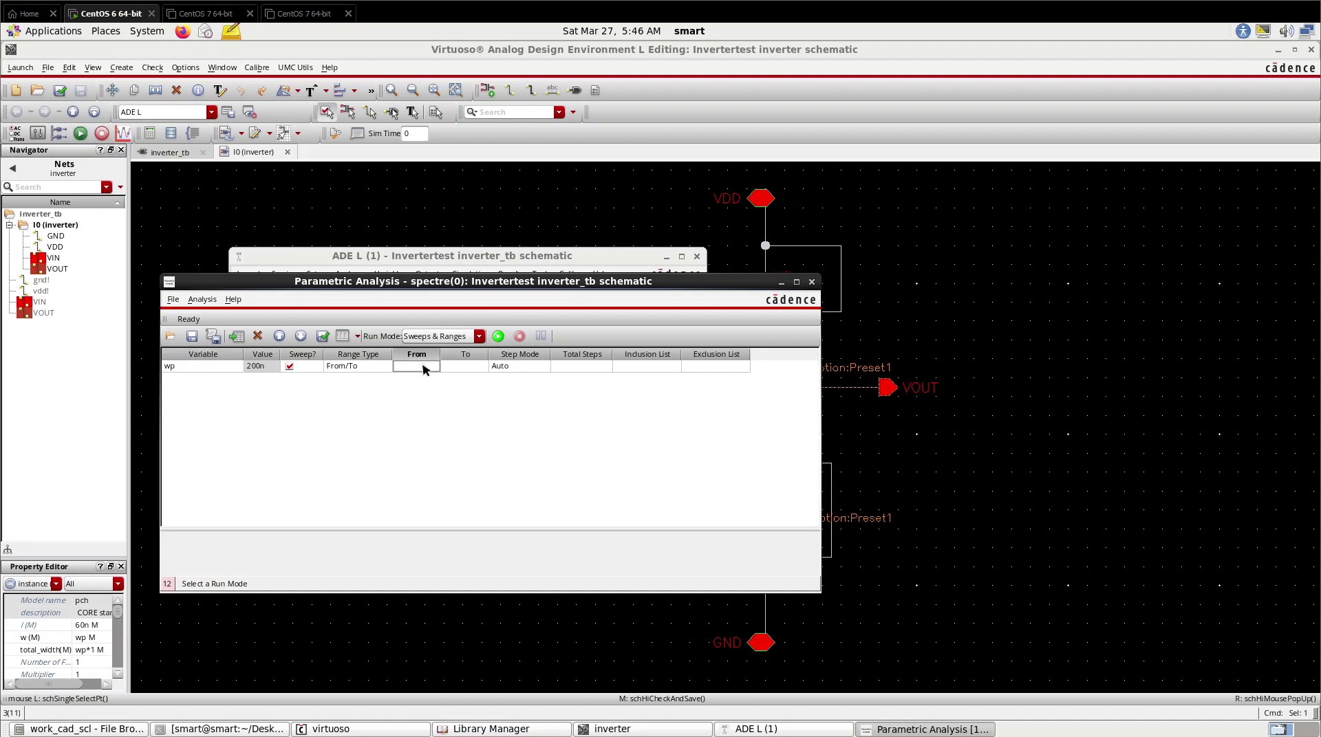
pyautogui.write('200')
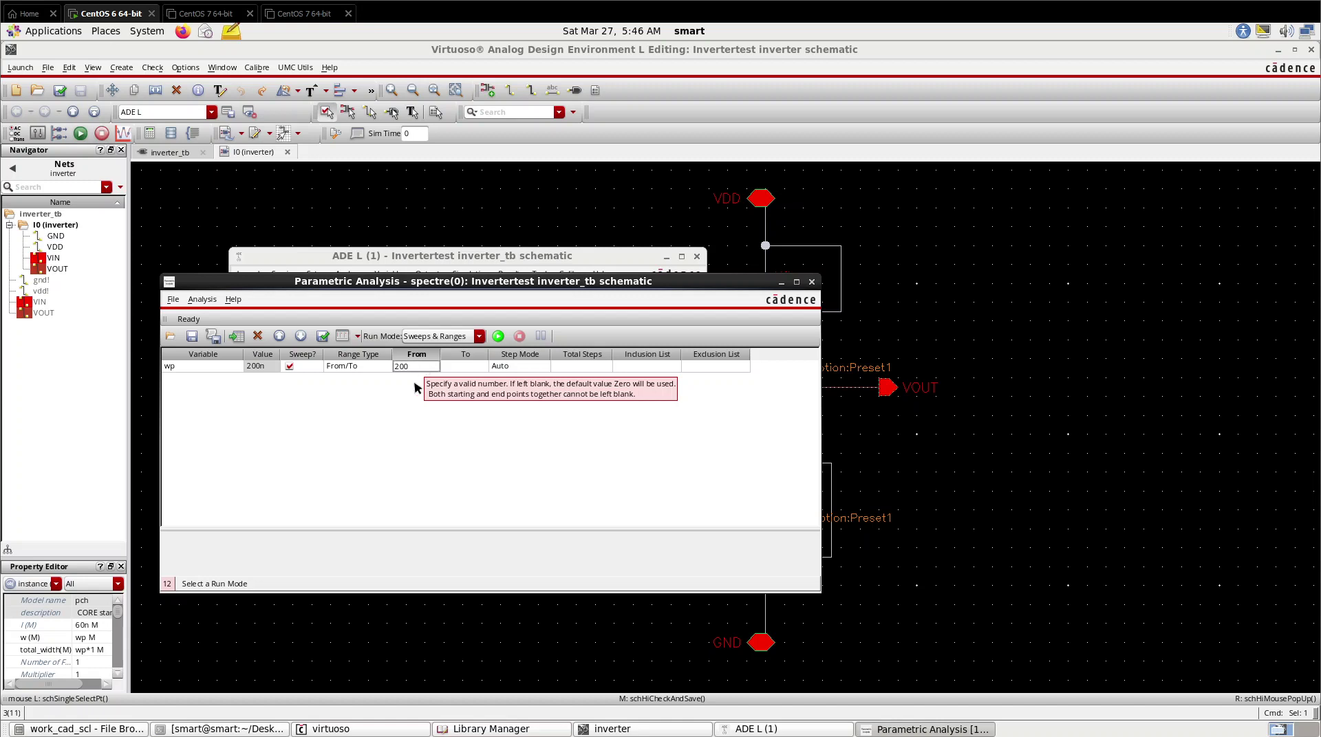
pyautogui.write('n')
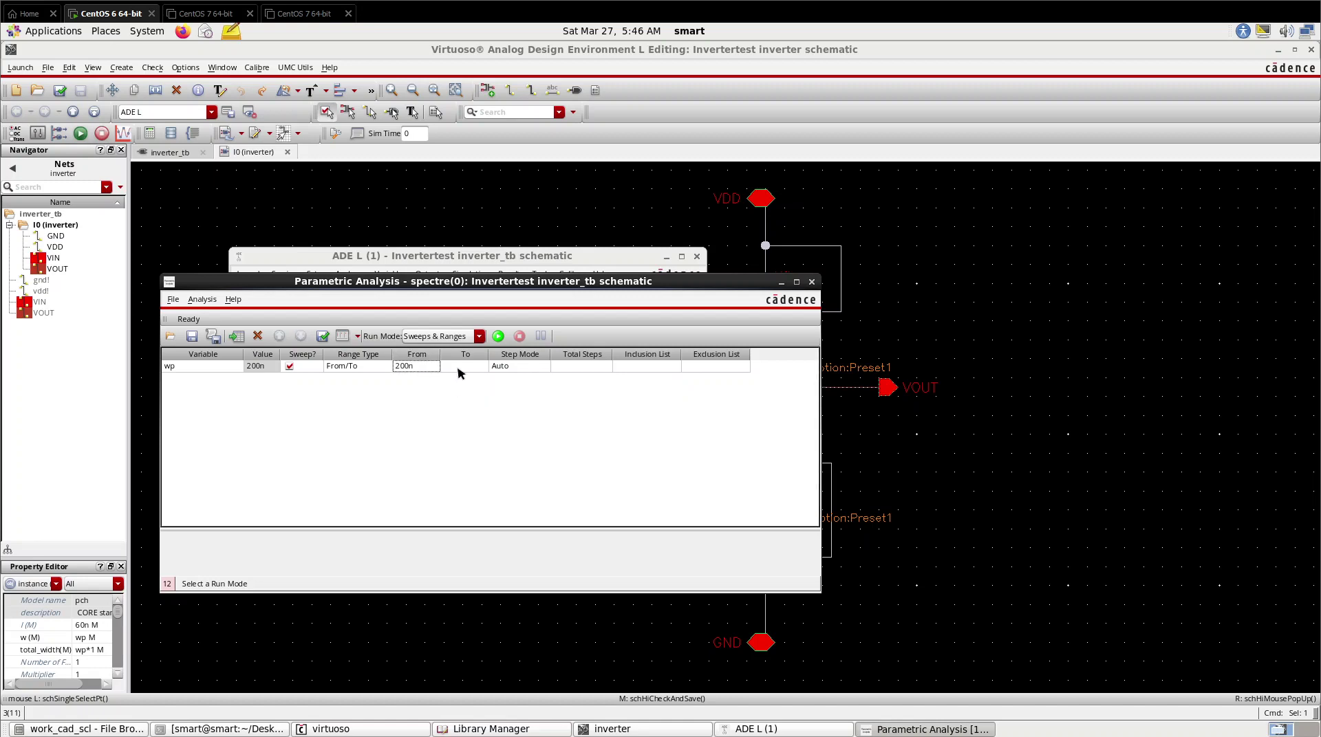
pyautogui.click(457, 368)
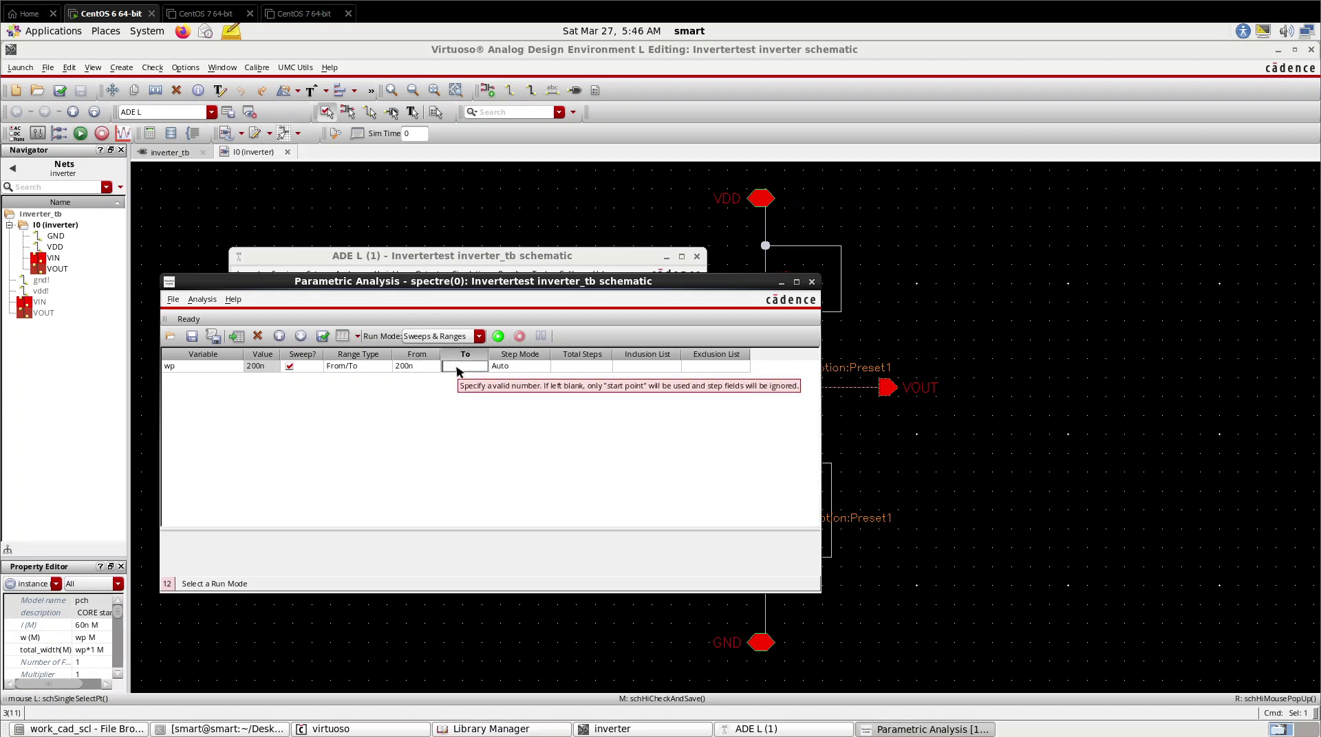
pyautogui.write('2u')
pyautogui.click(578, 367)
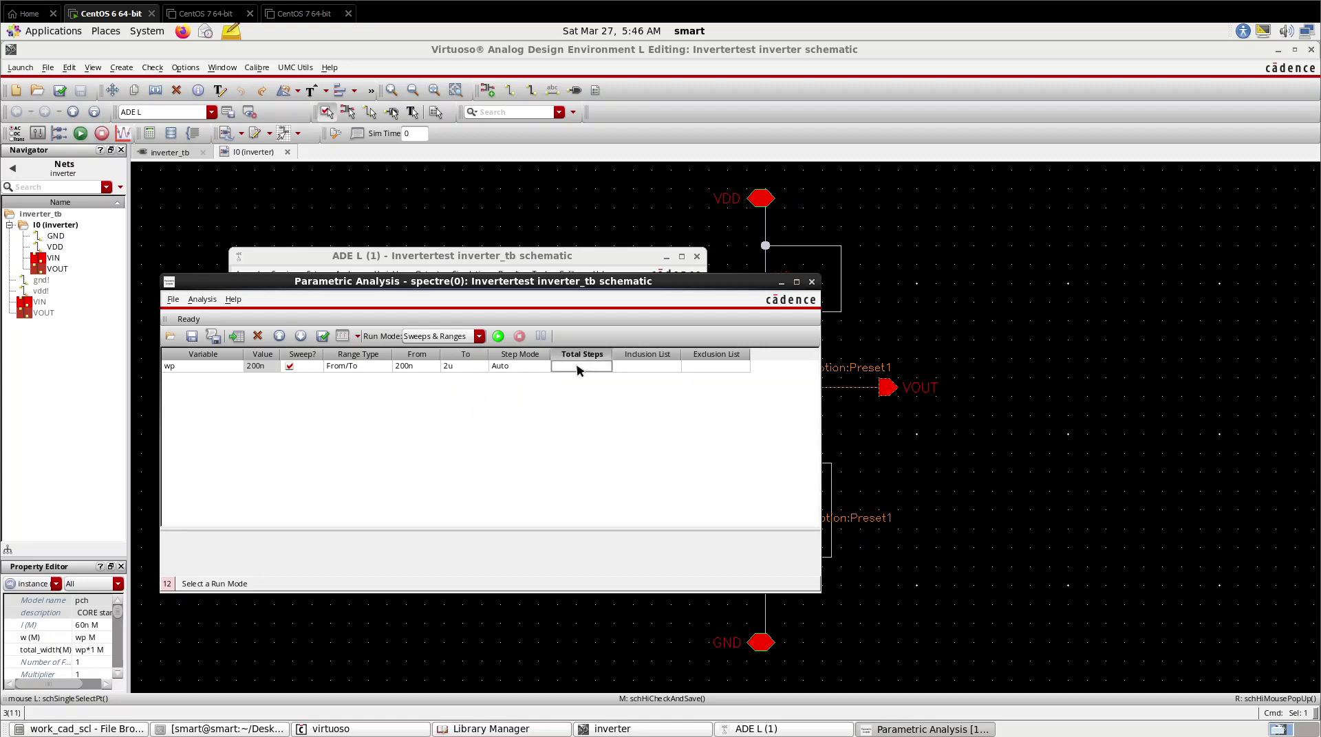
pyautogui.write('20')
# Step: Run the wp sweep and inspect the resulting family of VOUT transfer curves
pyautogui.click(499, 340)
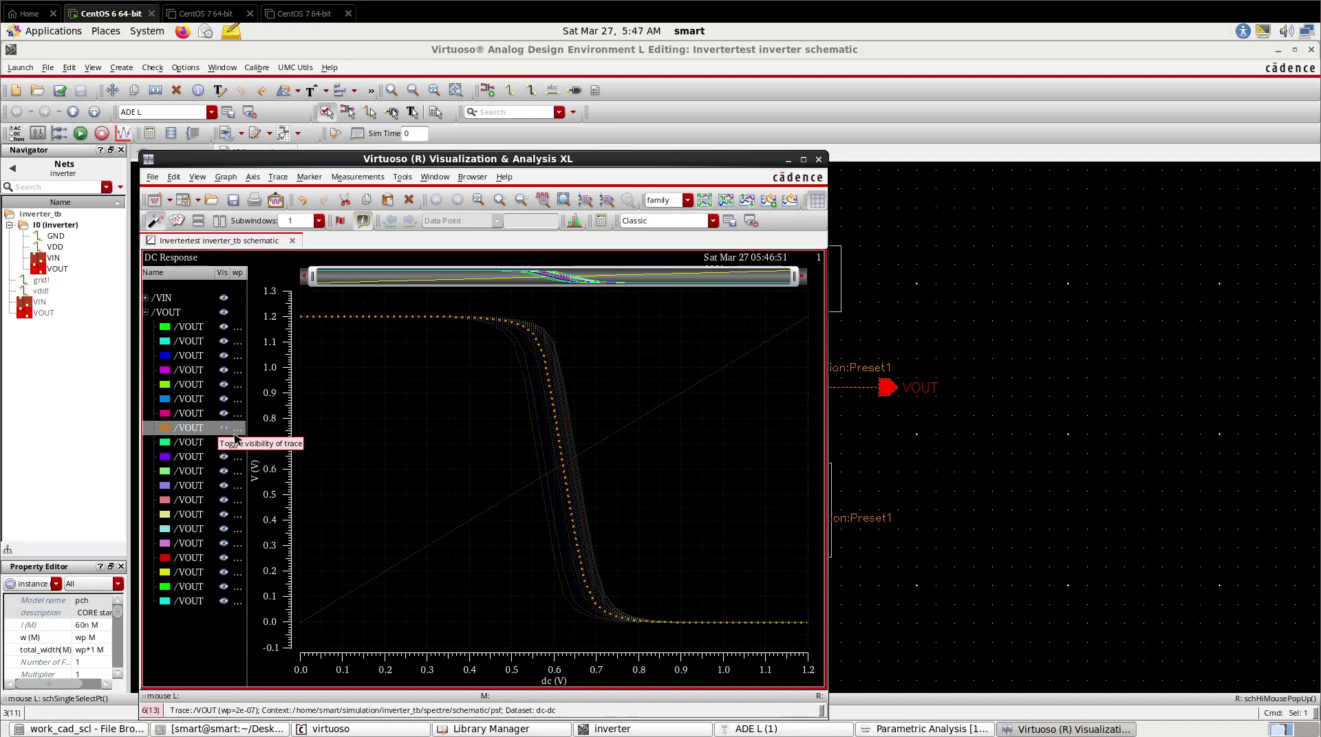
pyautogui.moveTo(421, 161); pyautogui.dragTo(501, 161)
pyautogui.moveTo(619, 496)
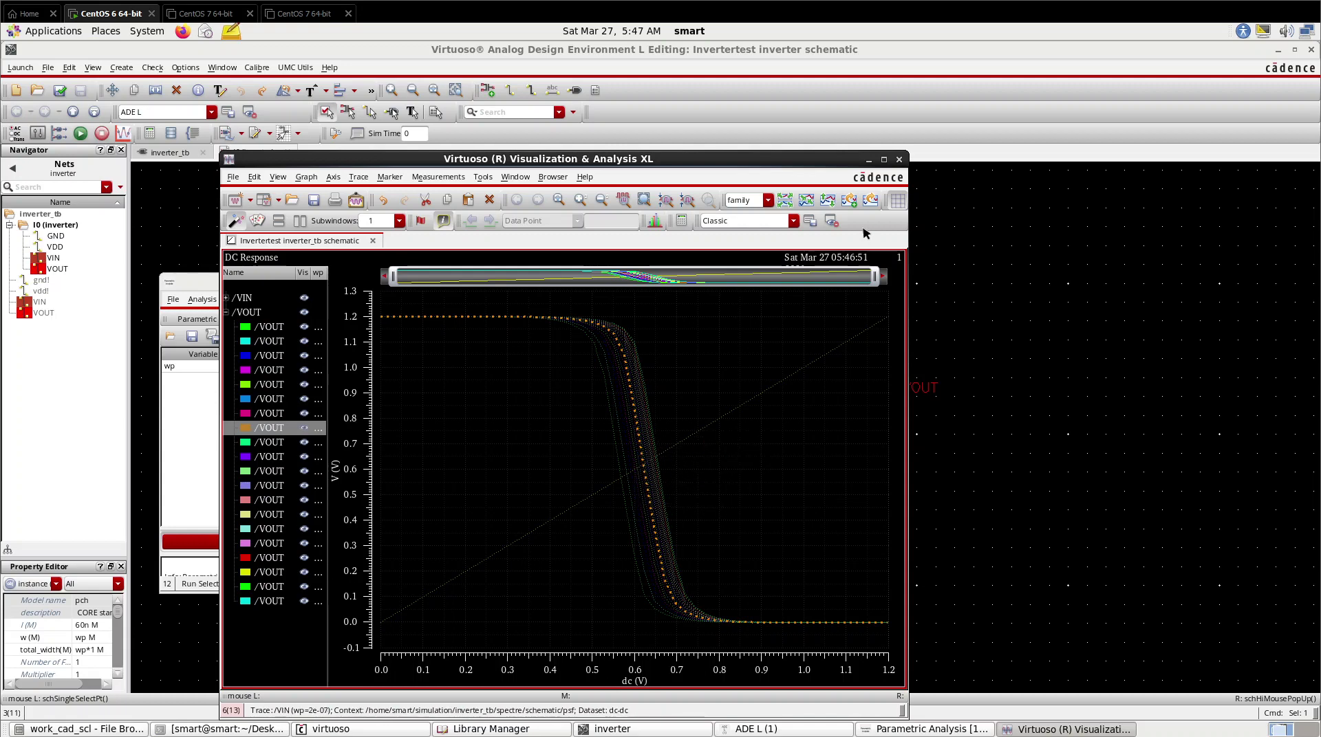
# Step: Close Parametric Analysis and review the dc analysis sweeping V1 from 0 to 1.2, unchanged
pyautogui.click(899, 161)
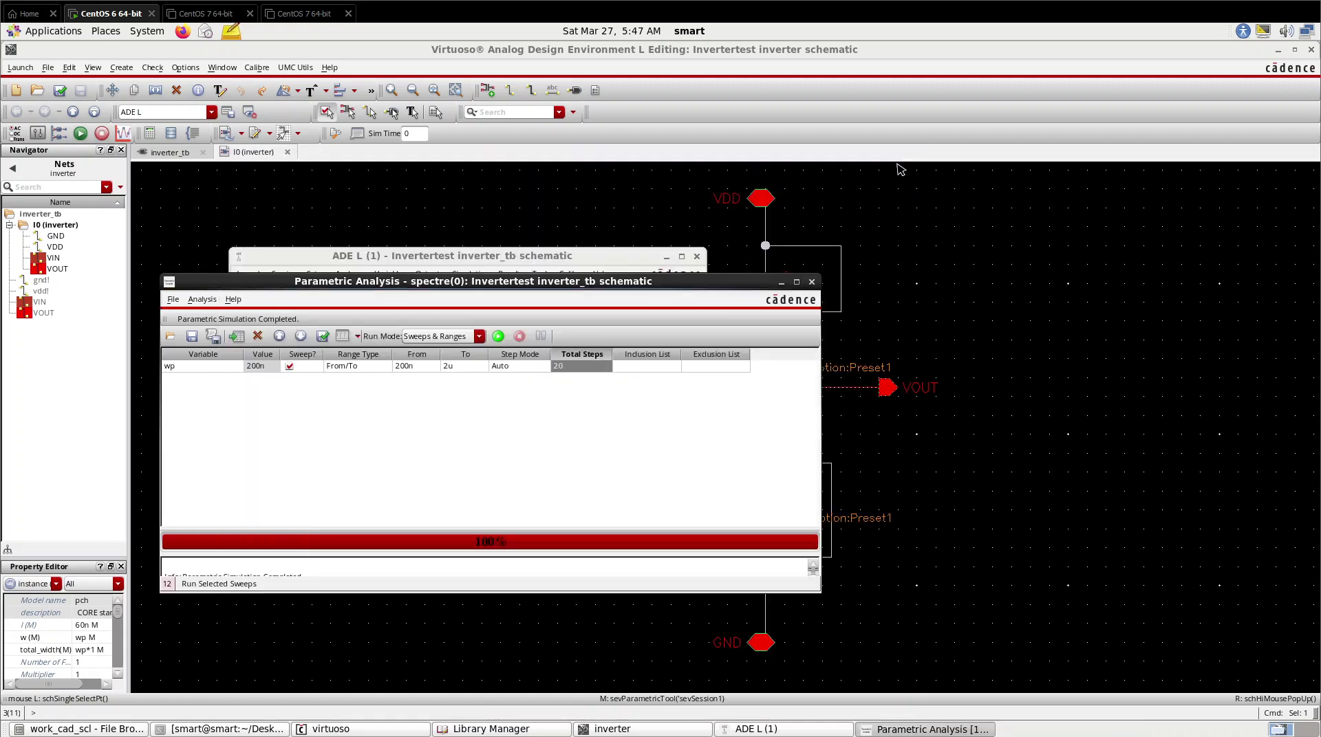
pyautogui.click(817, 275)
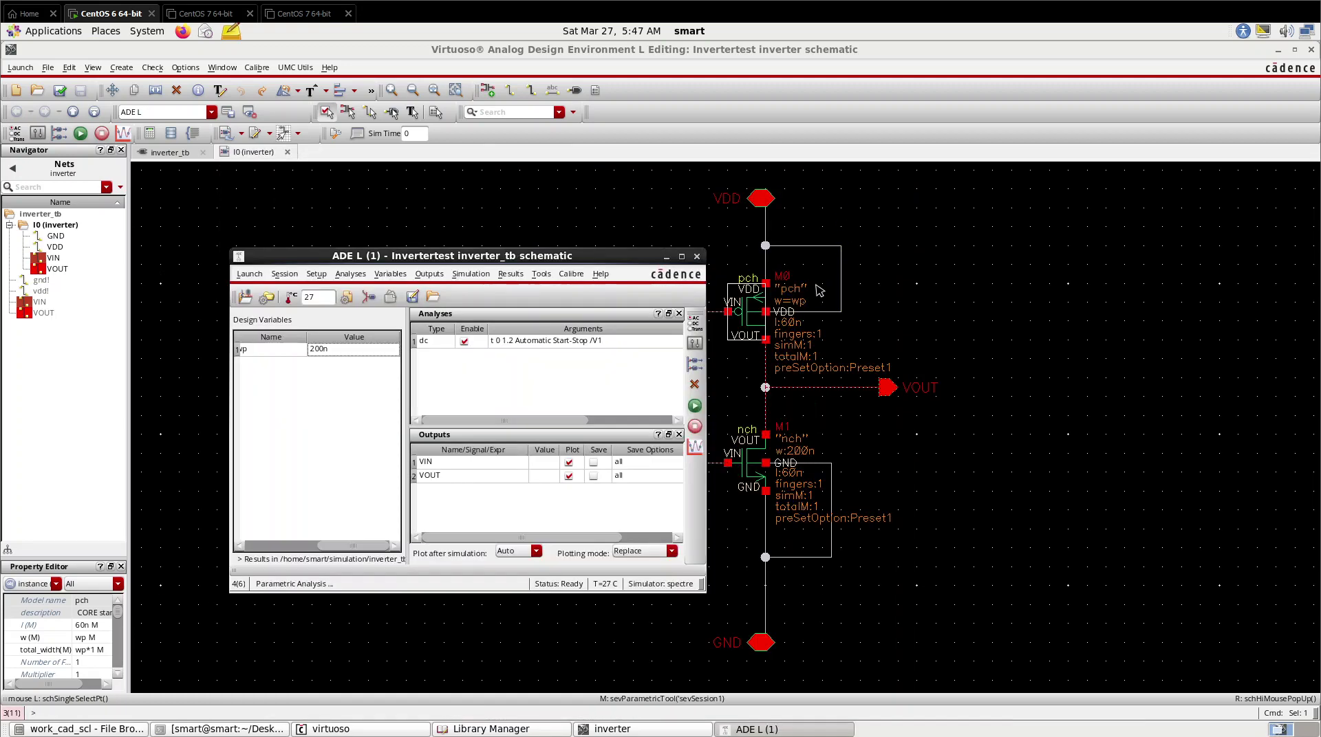
pyautogui.click(509, 276)
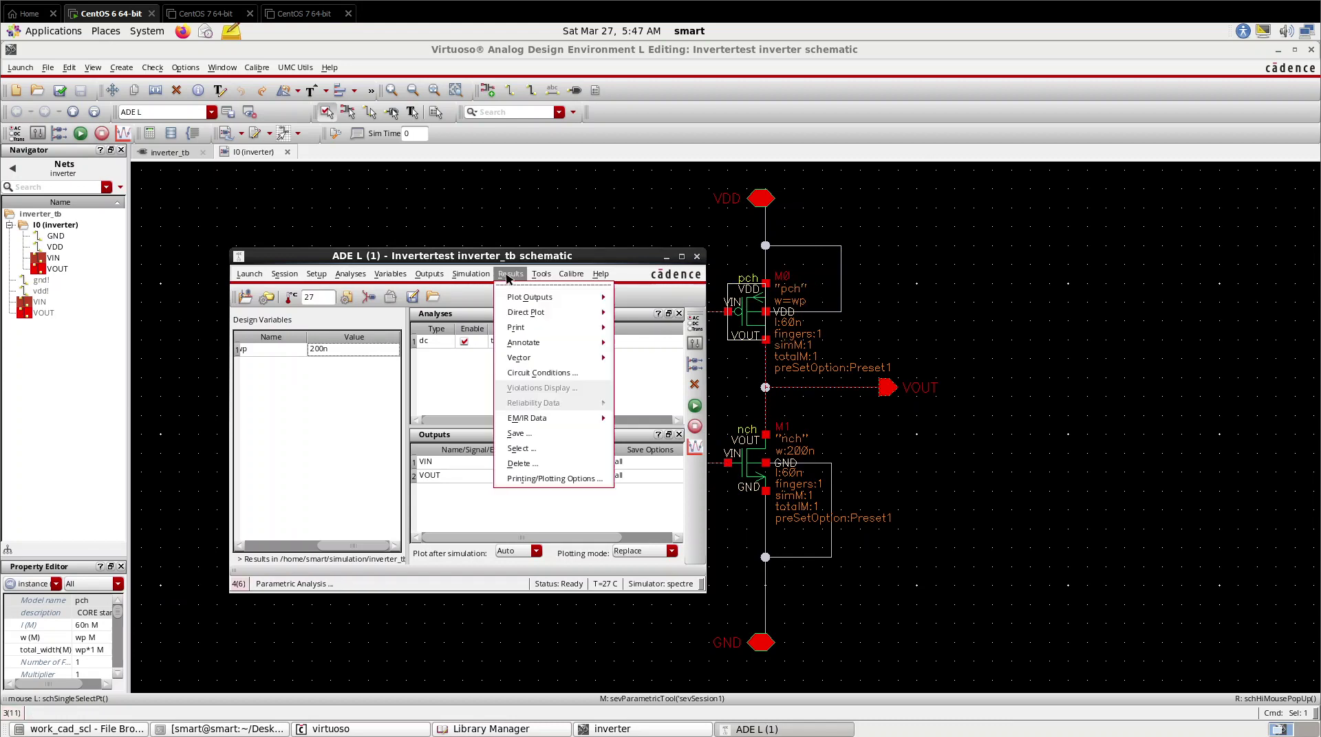
pyautogui.click(432, 350)
pyautogui.rightClick(432, 350)
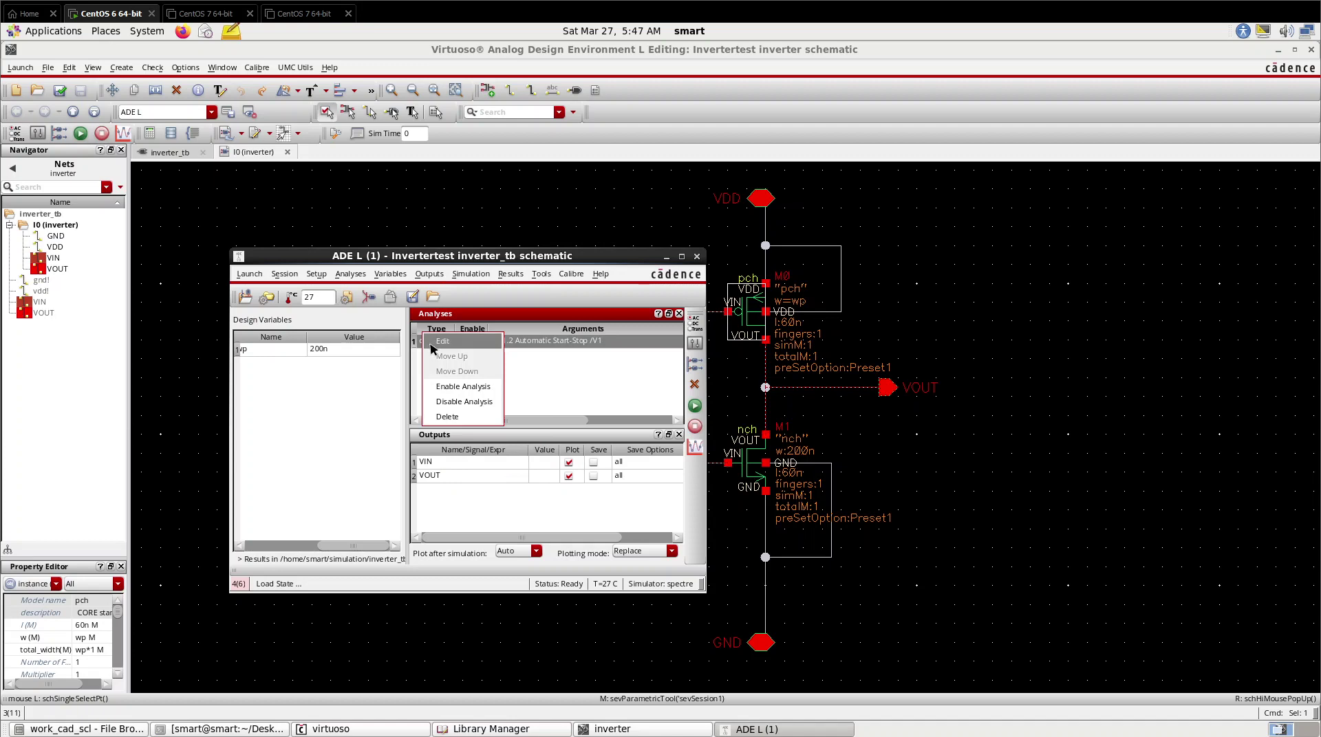
pyautogui.click(432, 343)
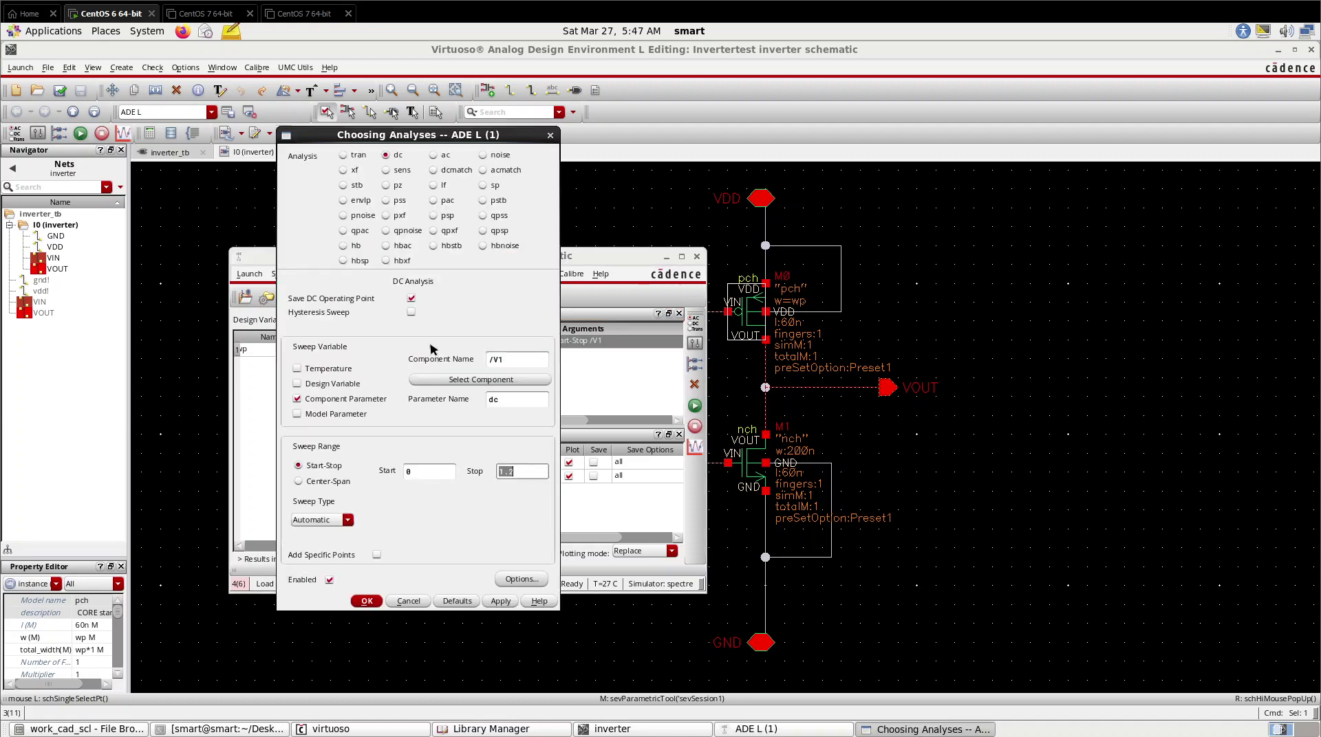
pyautogui.click(550, 134)
pyautogui.click(510, 274)
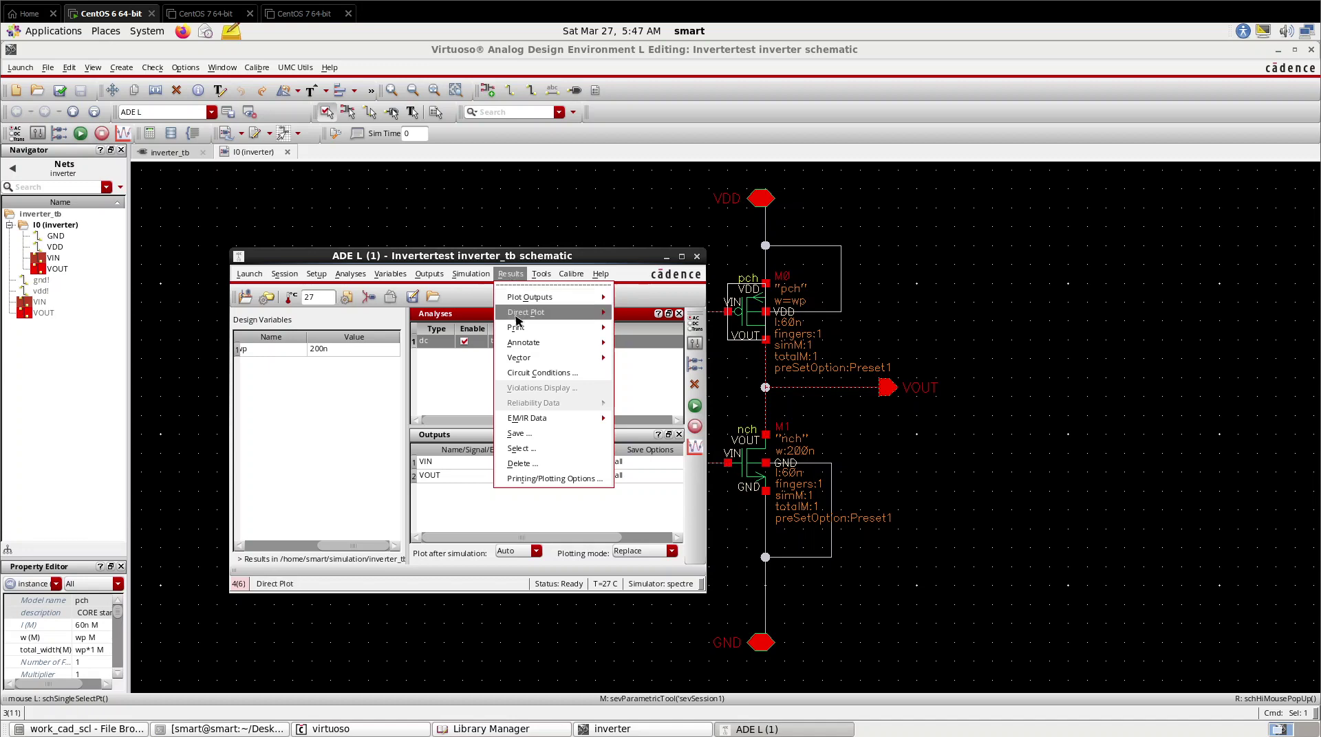
# Step: Print M0's DC operating points for each wp step, scroll the columns, then close the results
pyautogui.moveTo(515, 329)
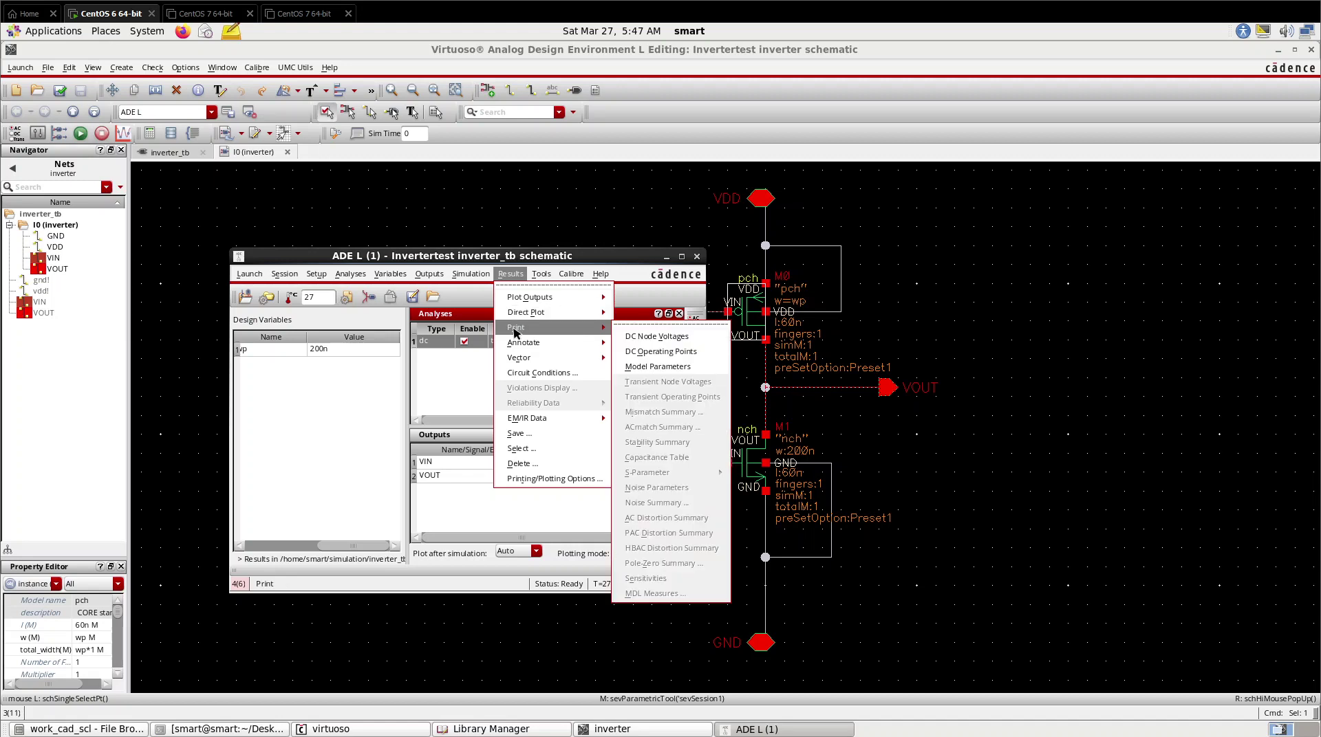
pyautogui.click(647, 352)
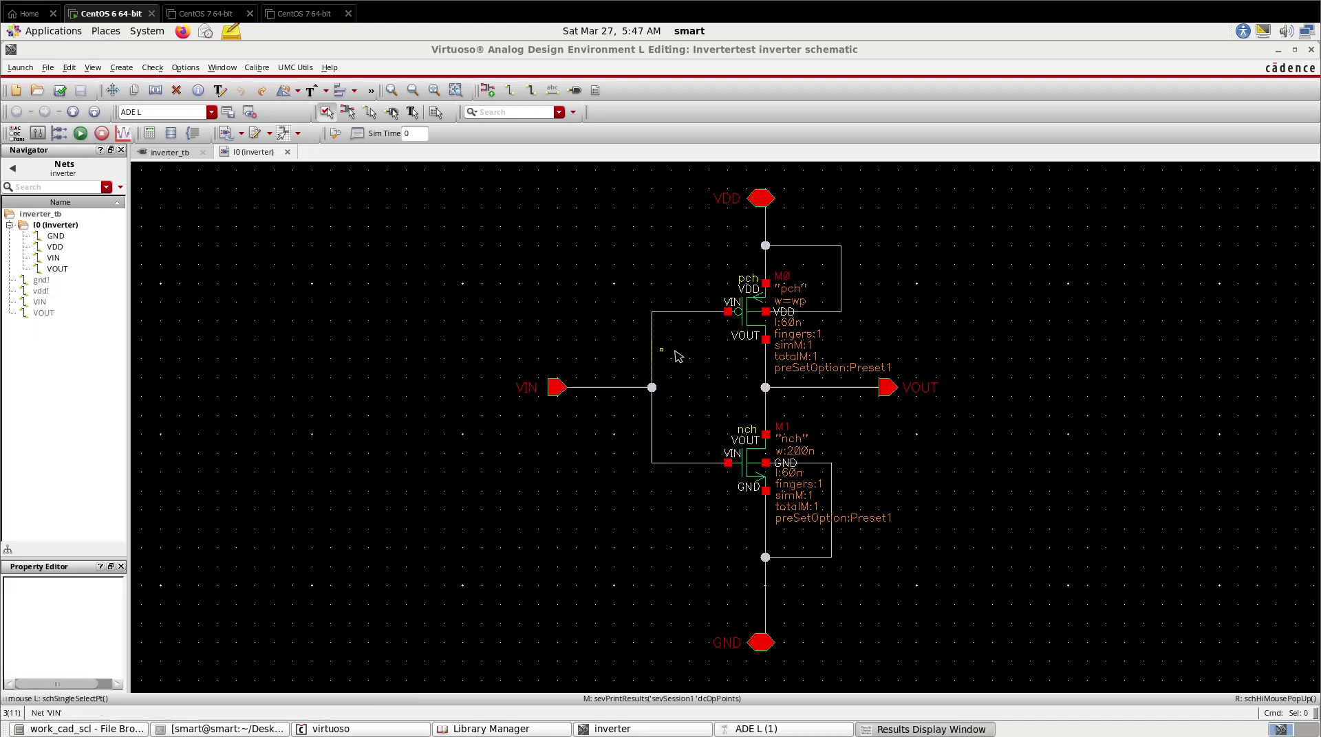
pyautogui.click(742, 317)
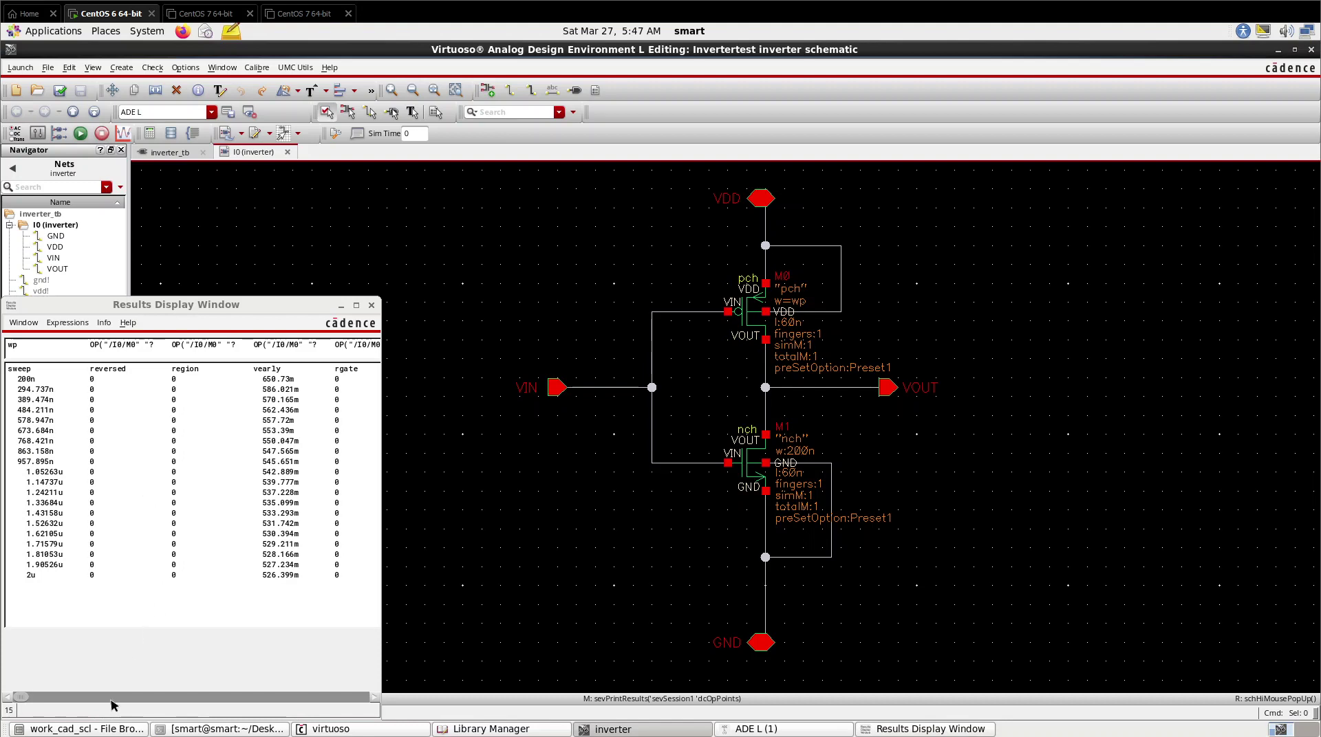
pyautogui.click(144, 697)
pyautogui.click(206, 697)
pyautogui.click(292, 697)
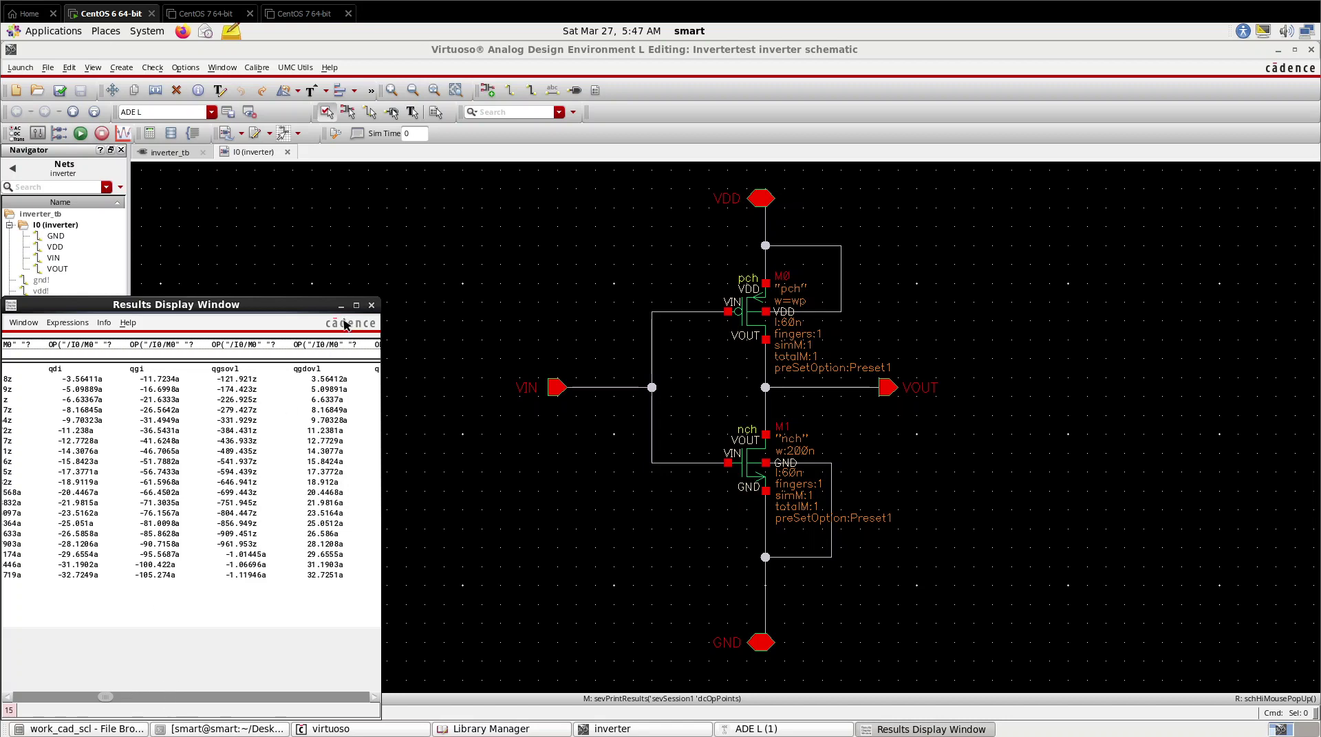
pyautogui.click(371, 304)
# Step: Netlist and rerun the dc simulation at wp=200n, then close the plot and Spectre log
pyautogui.click(765, 731)
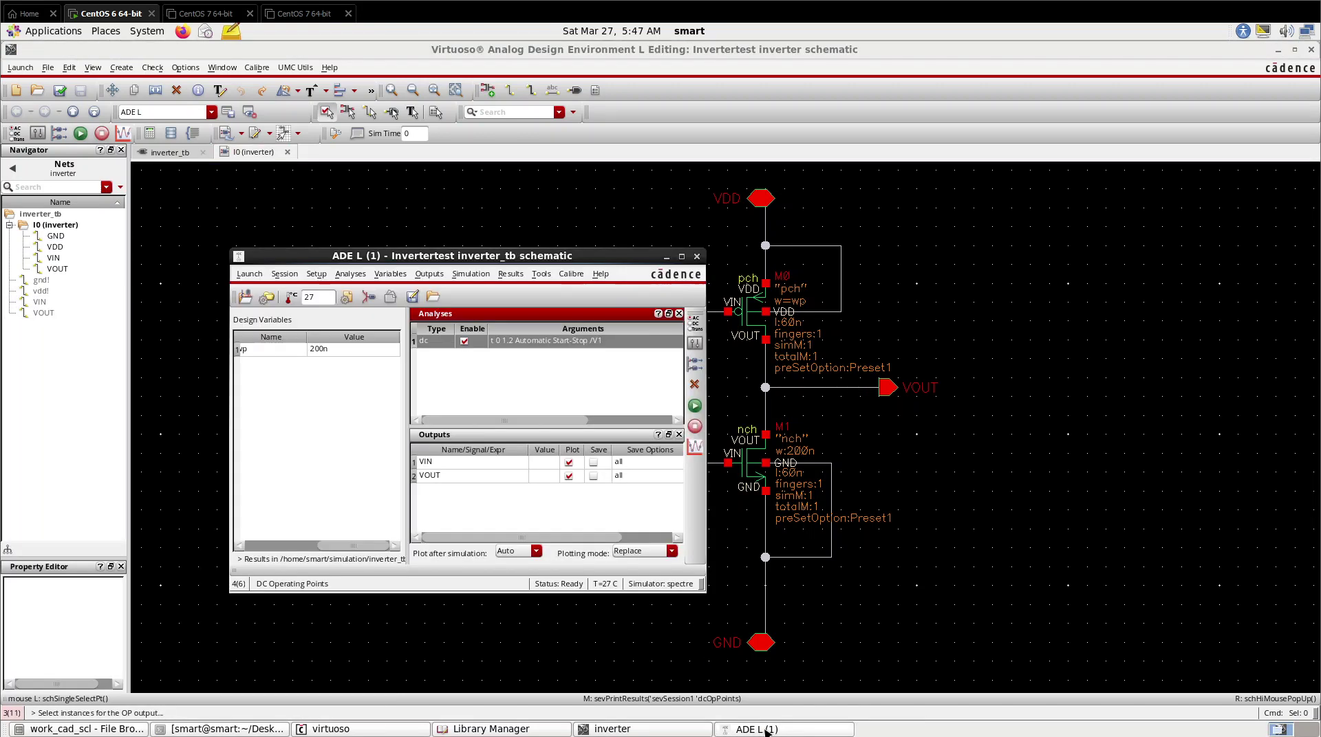
pyautogui.click(695, 409)
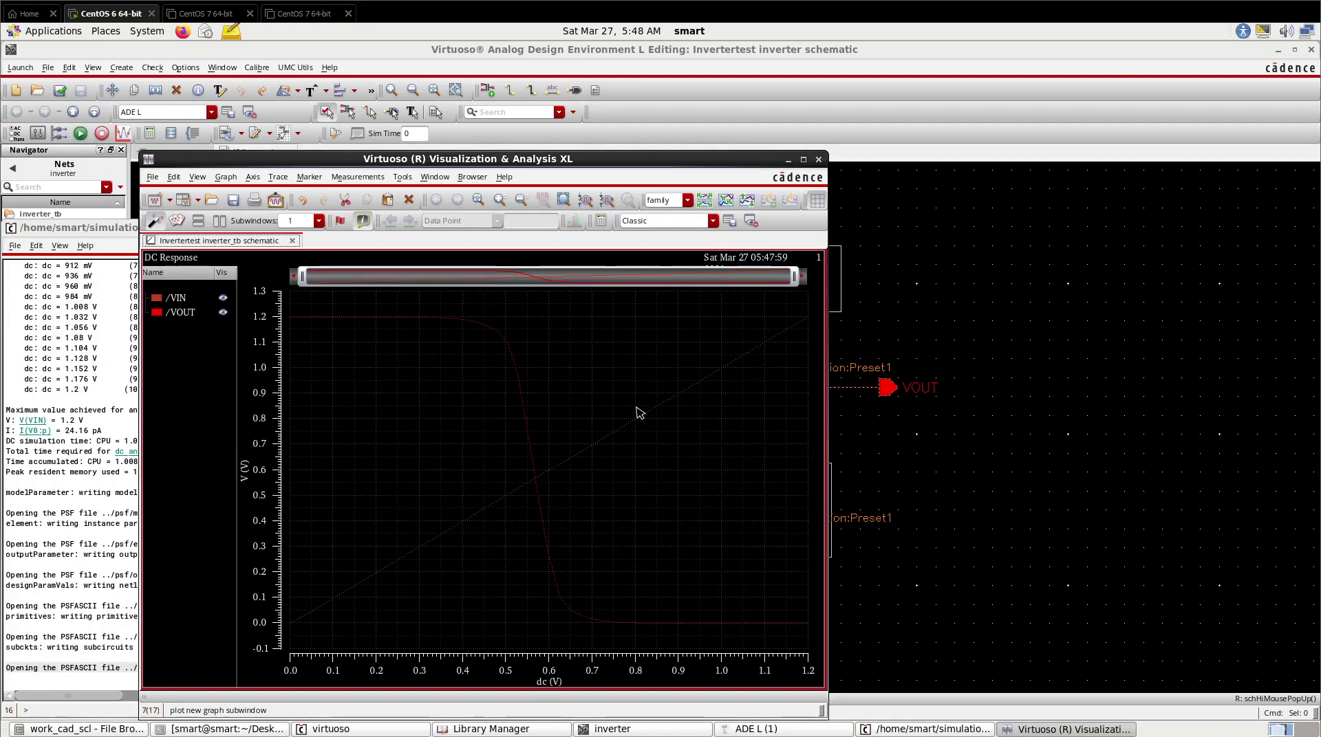
pyautogui.click(818, 159)
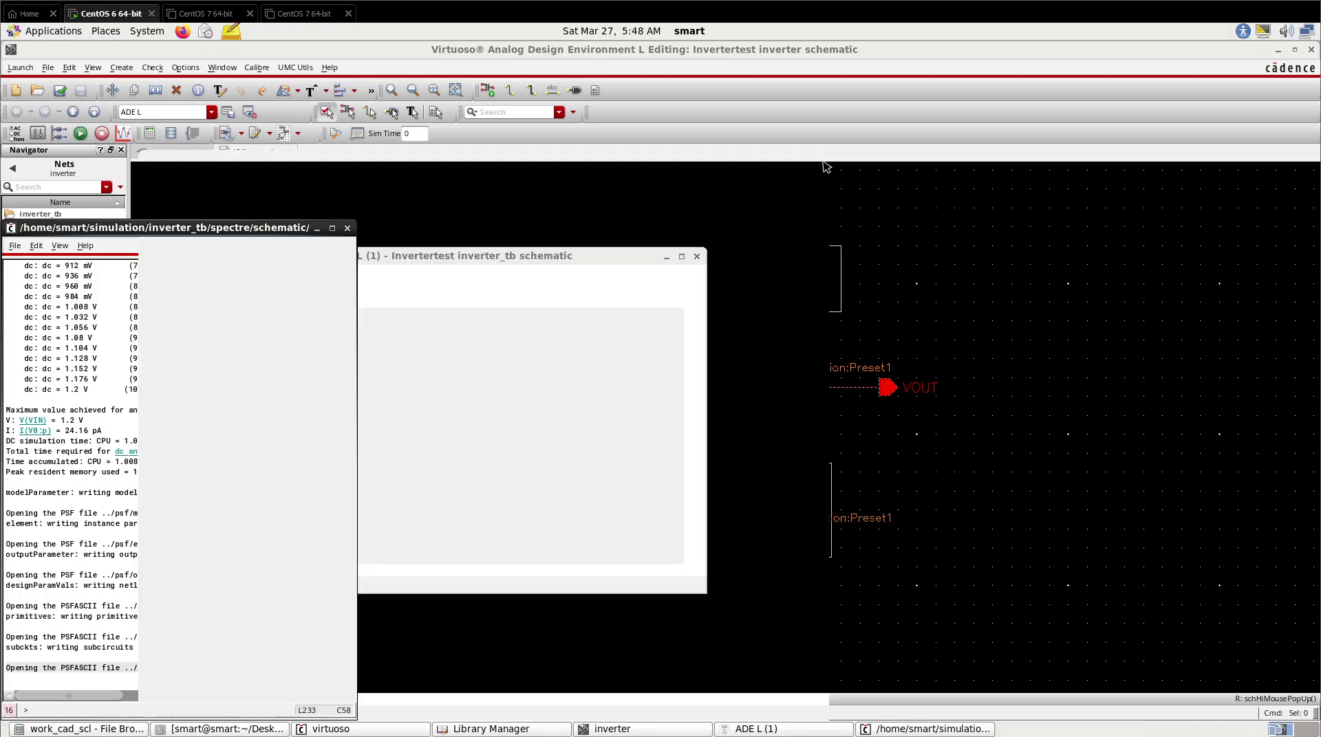
pyautogui.click(347, 228)
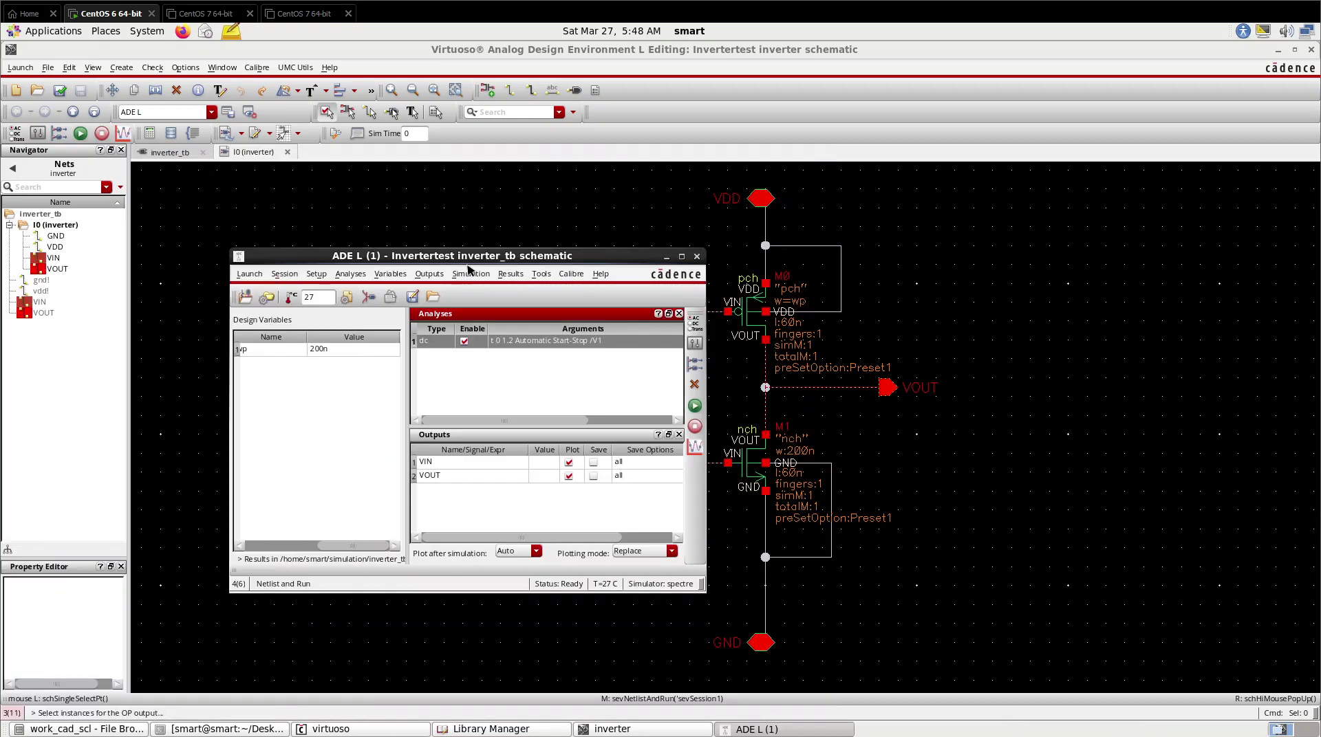
# Step: Print transistor M0's DC operating points for the wp=200n run
pyautogui.click(510, 274)
pyautogui.moveTo(517, 327)
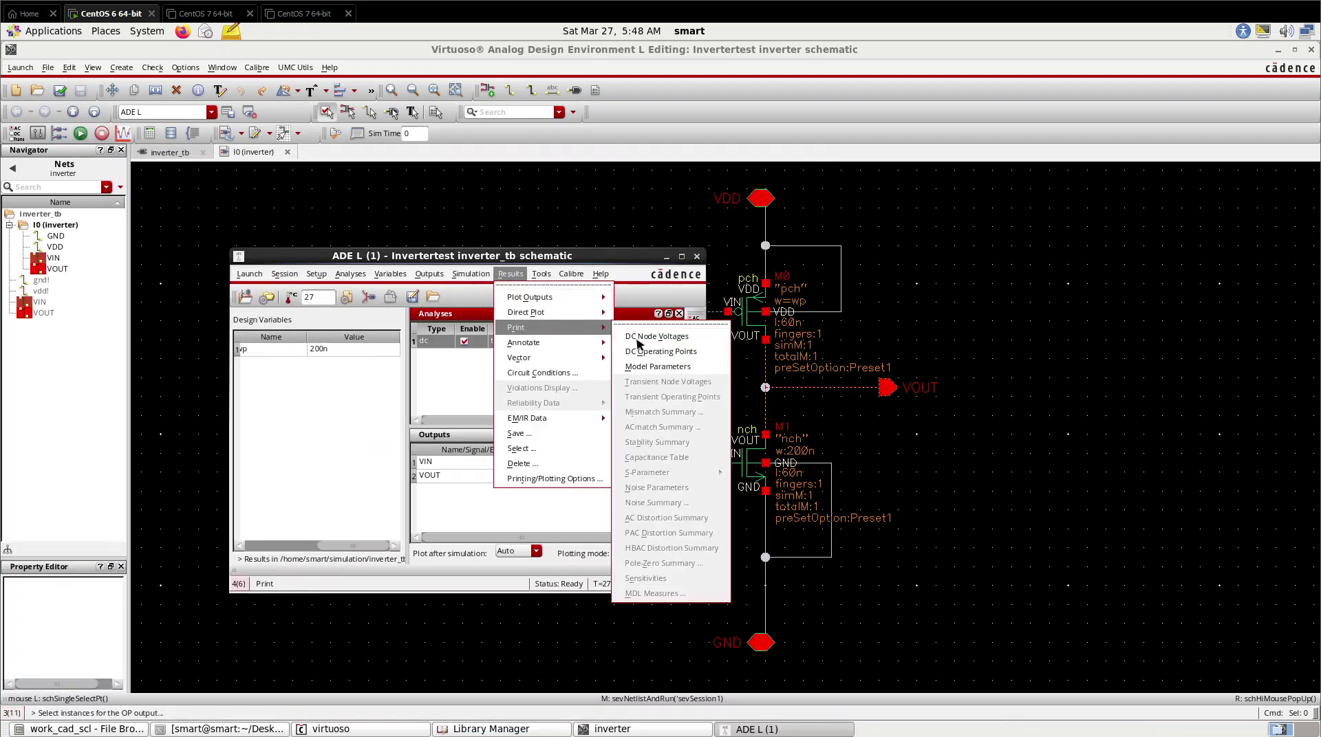
pyautogui.click(666, 351)
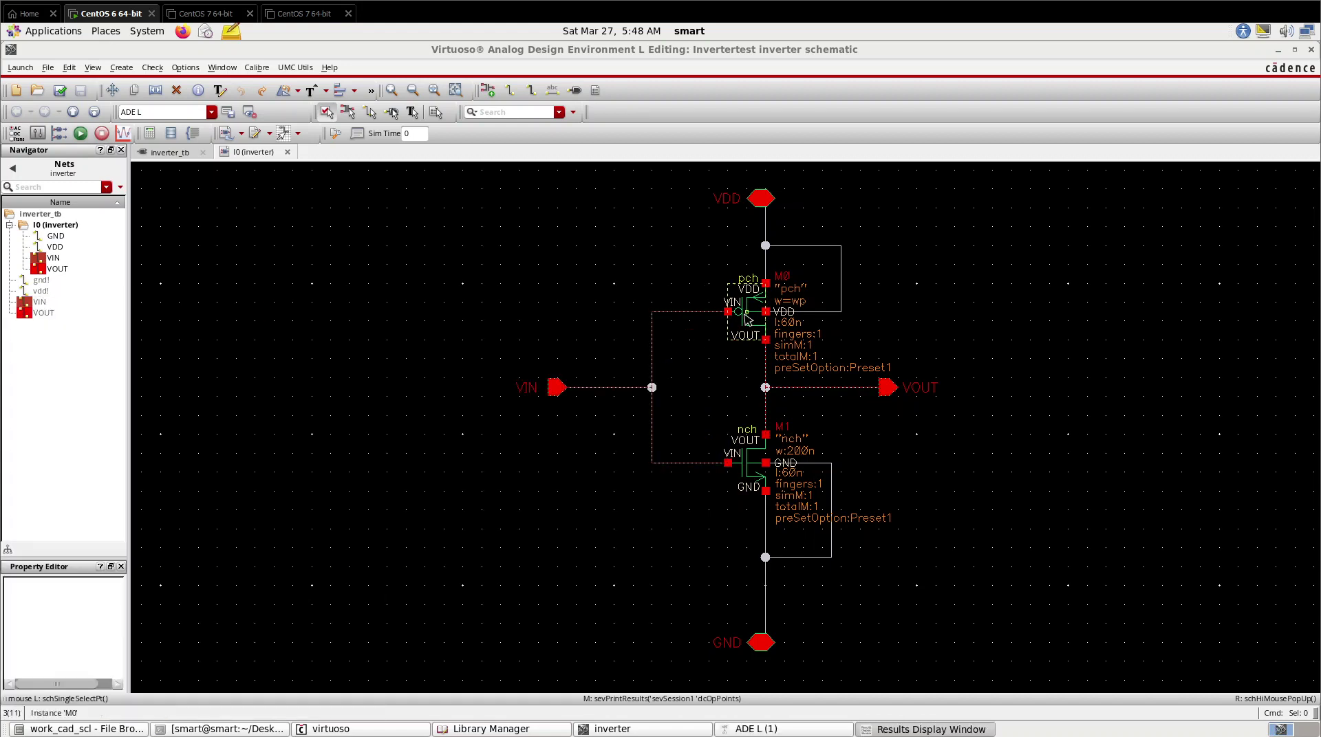
pyautogui.click(749, 318)
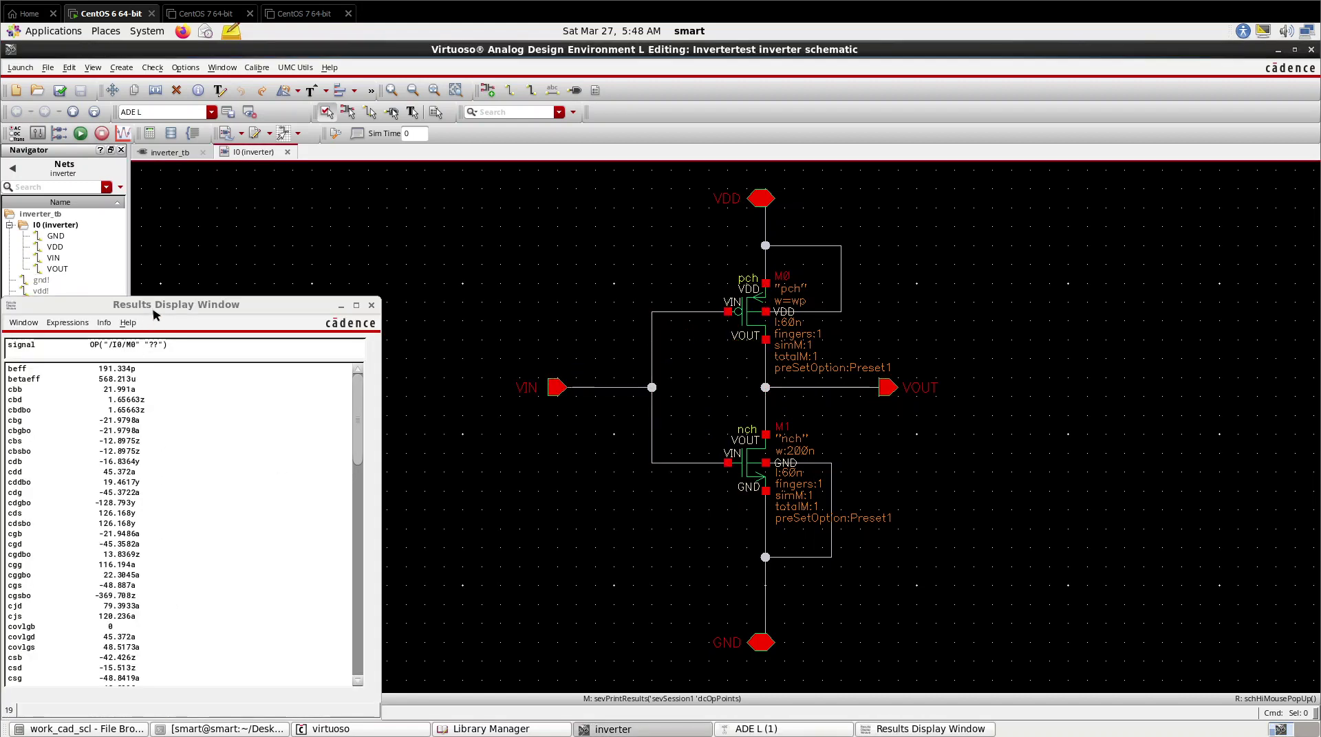
pyautogui.moveTo(152, 310); pyautogui.dragTo(301, 218)
# Step: Scroll through M0's operating-point list, checking region and betaeff, then close it
pyautogui.scroll(-2, 243, 427)
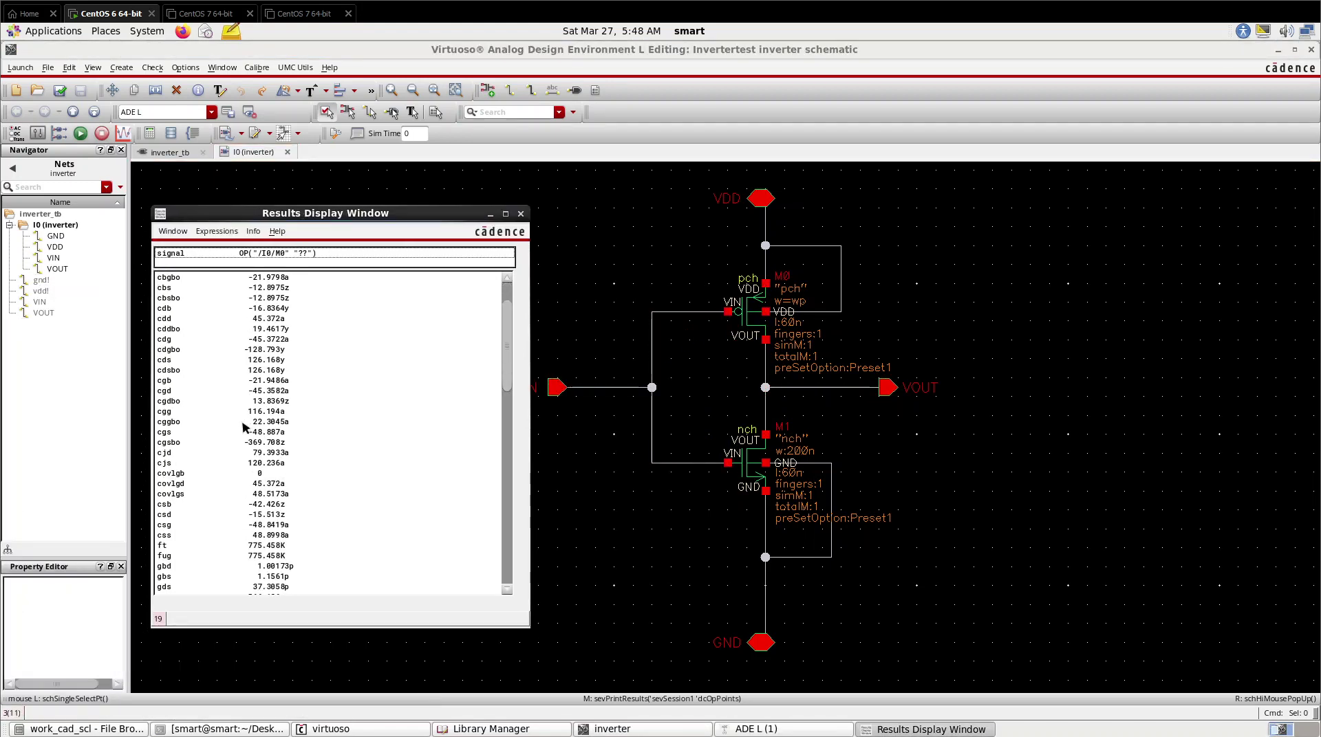
pyautogui.scroll(-8, 245, 428)
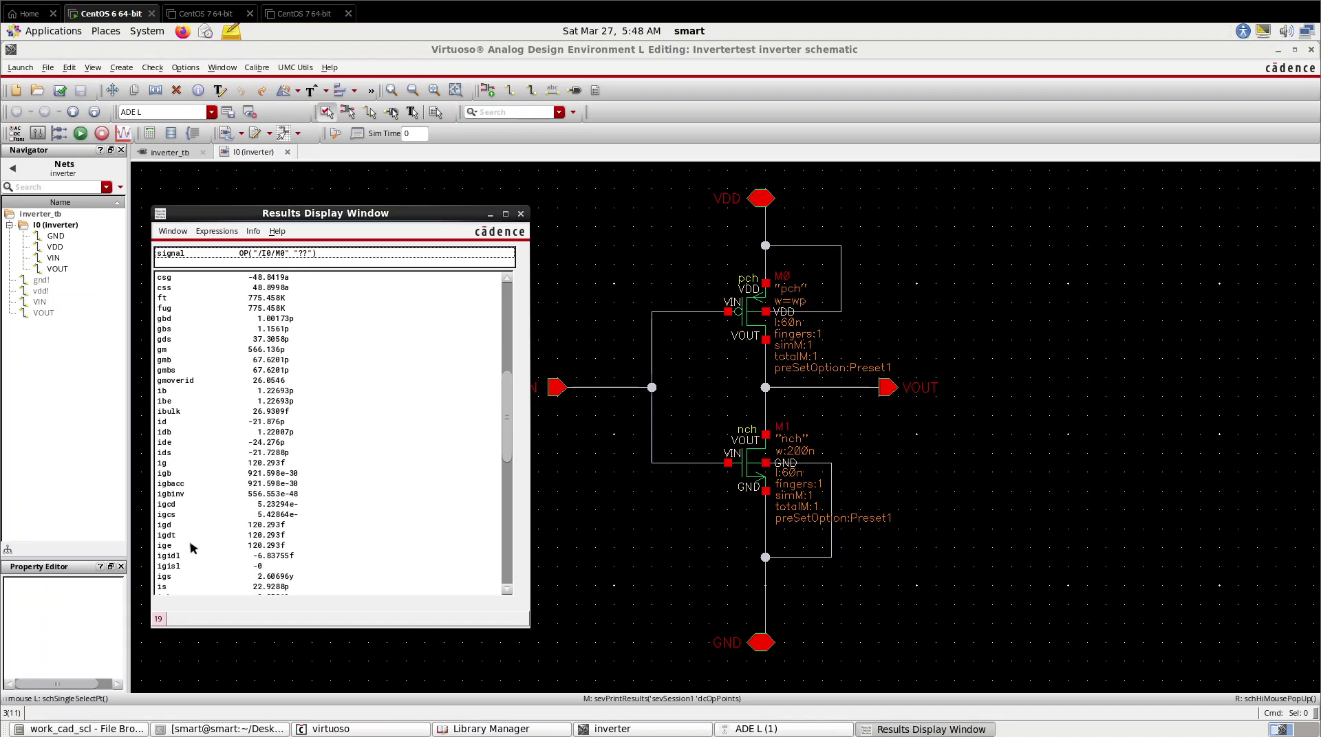
pyautogui.scroll(-6, 193, 548)
pyautogui.scroll(-3, 176, 494)
pyautogui.click(176, 494)
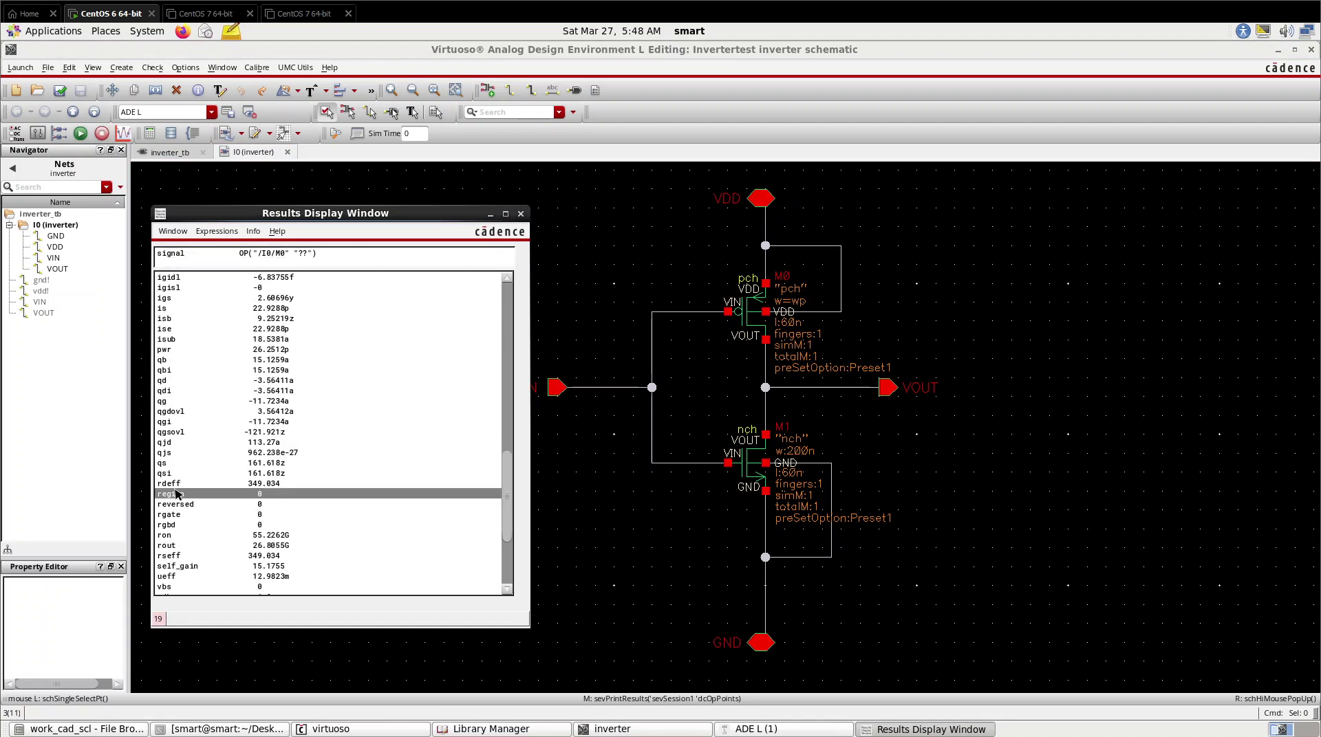
pyautogui.scroll(-2, 194, 536)
pyautogui.scroll(4, 187, 433)
pyautogui.scroll(15, 184, 432)
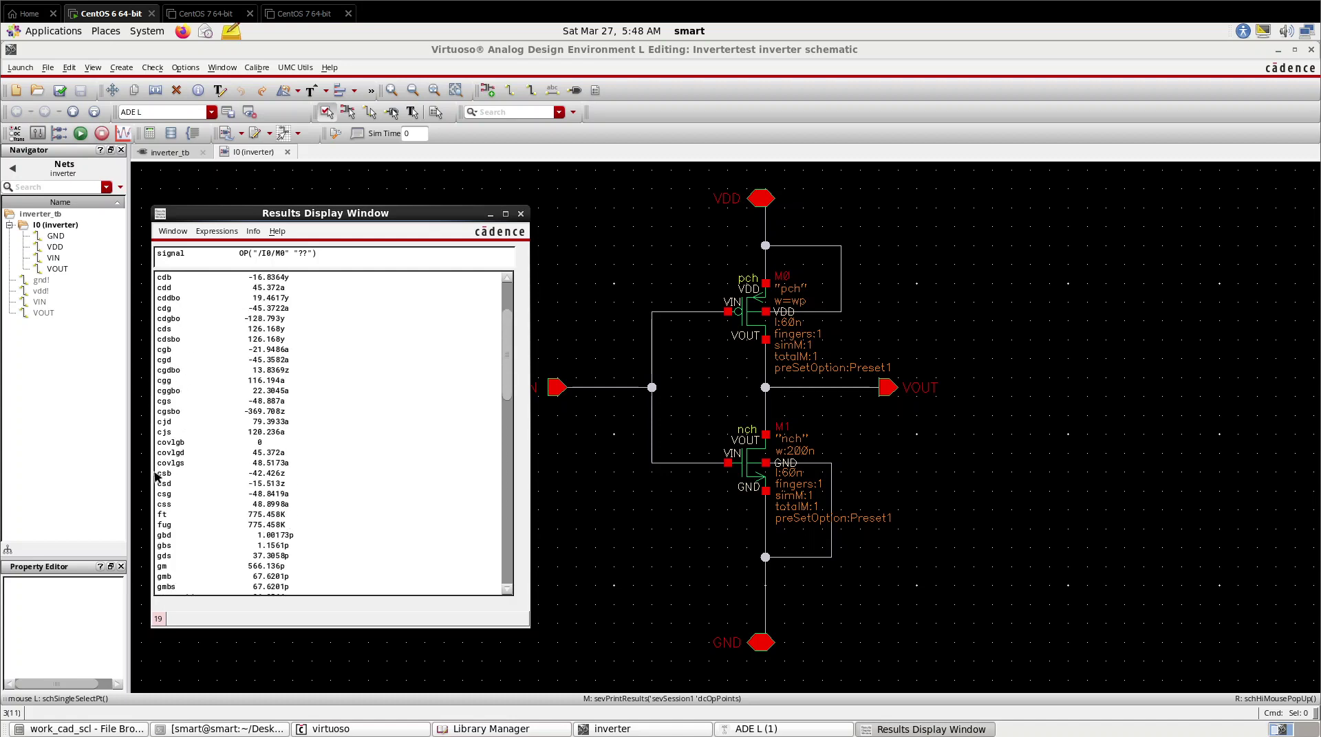
pyautogui.scroll(3, 158, 481)
pyautogui.click(177, 287)
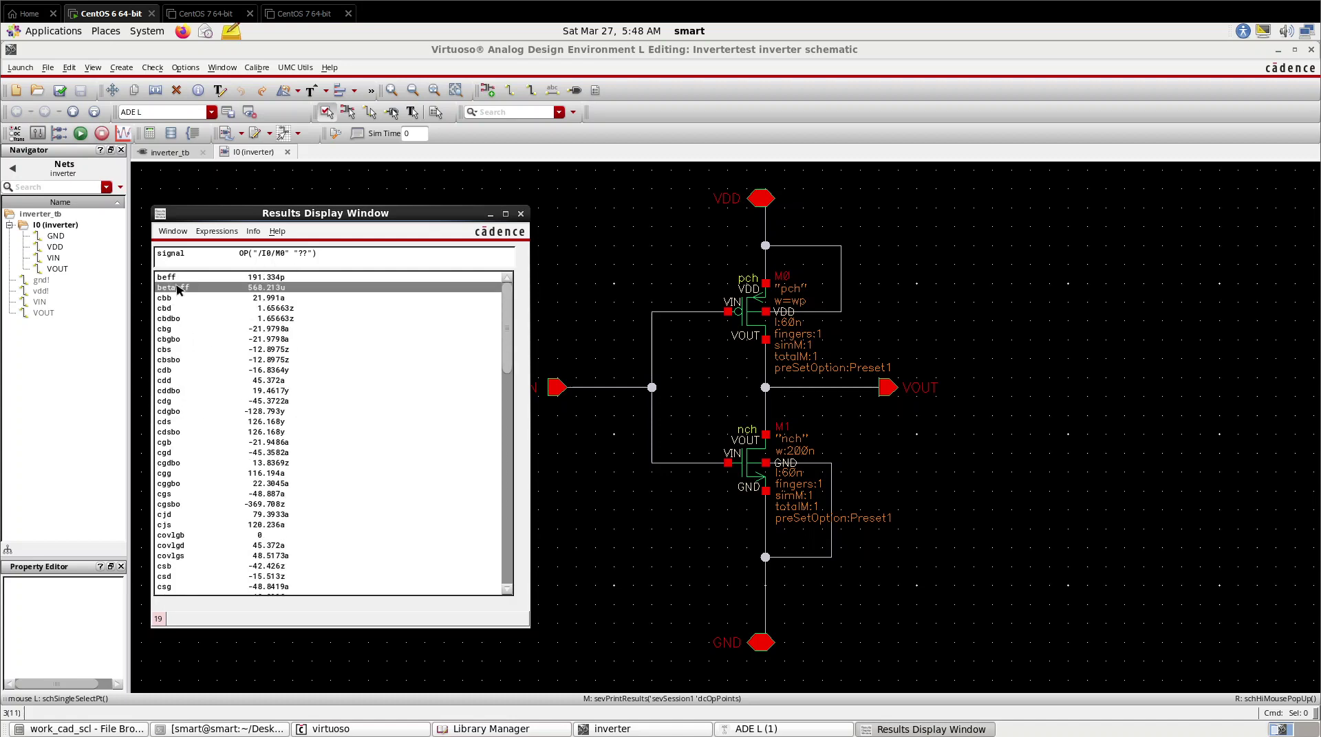
pyautogui.click(521, 216)
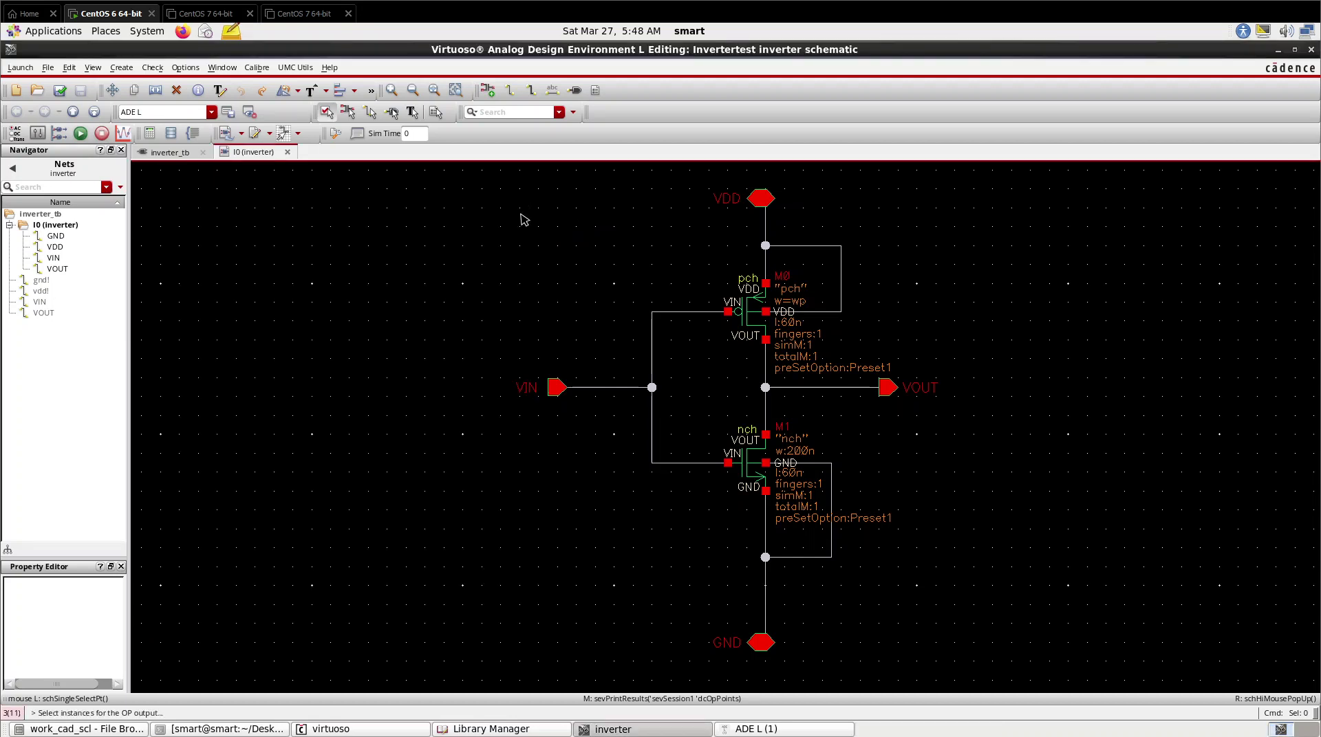
# Step: Return to the inverter_tb schematic and delete the 1.2 V source V1
pyautogui.click(808, 729)
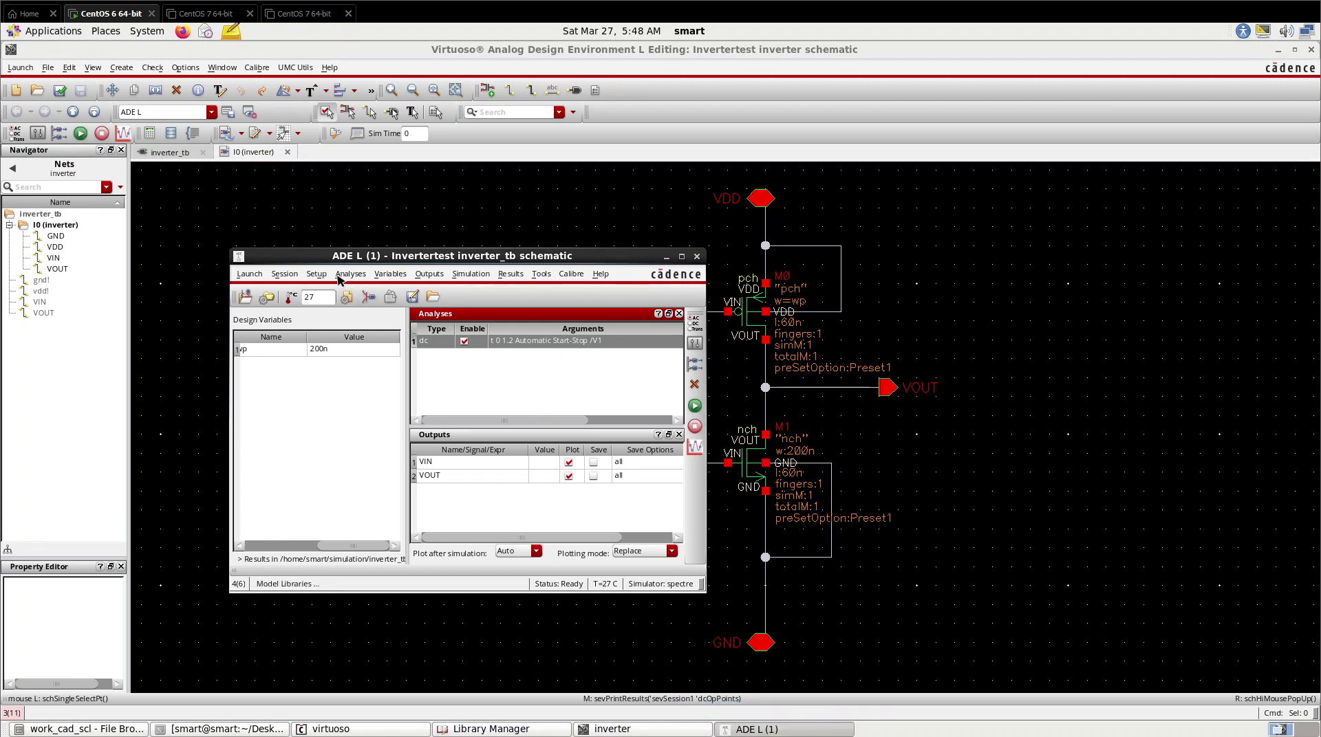
pyautogui.click(585, 195)
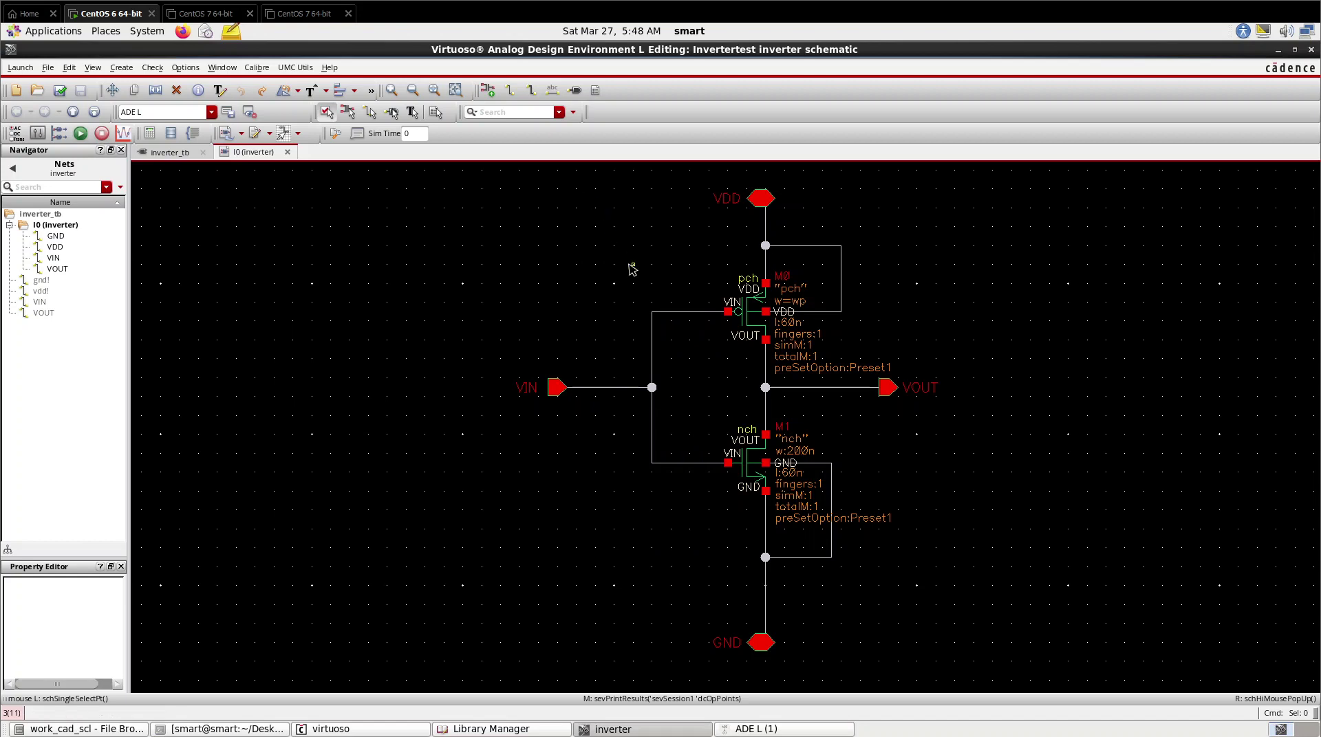
pyautogui.click(160, 154)
pyautogui.scroll(3, 277, 354)
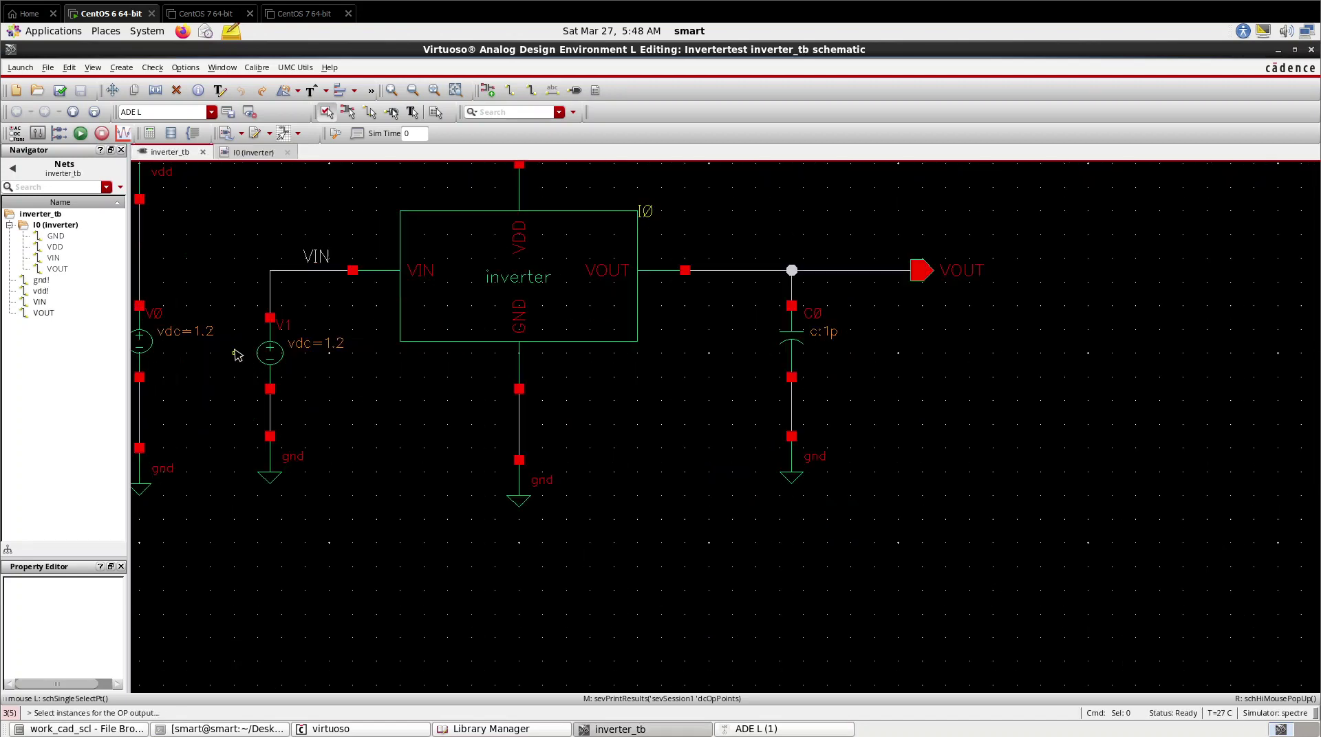
pyautogui.click(279, 360)
pyautogui.click(370, 305)
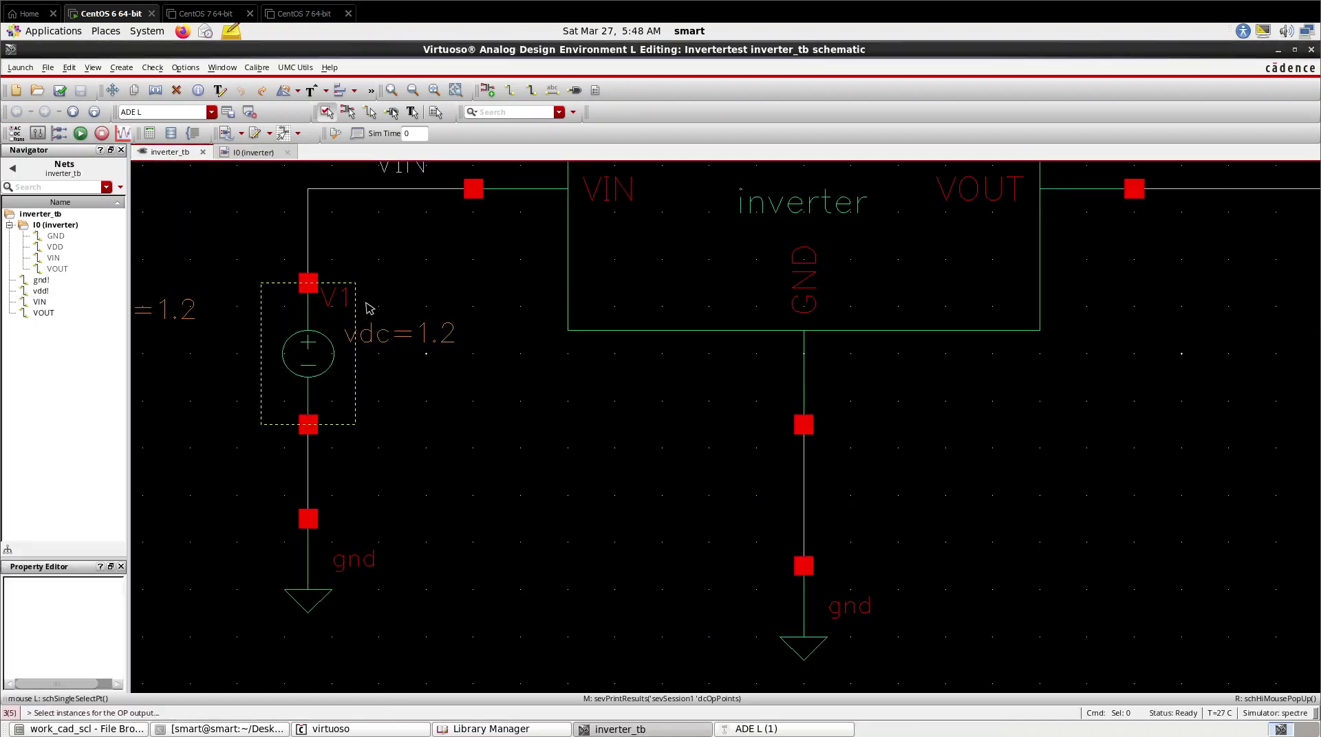
pyautogui.click(346, 332)
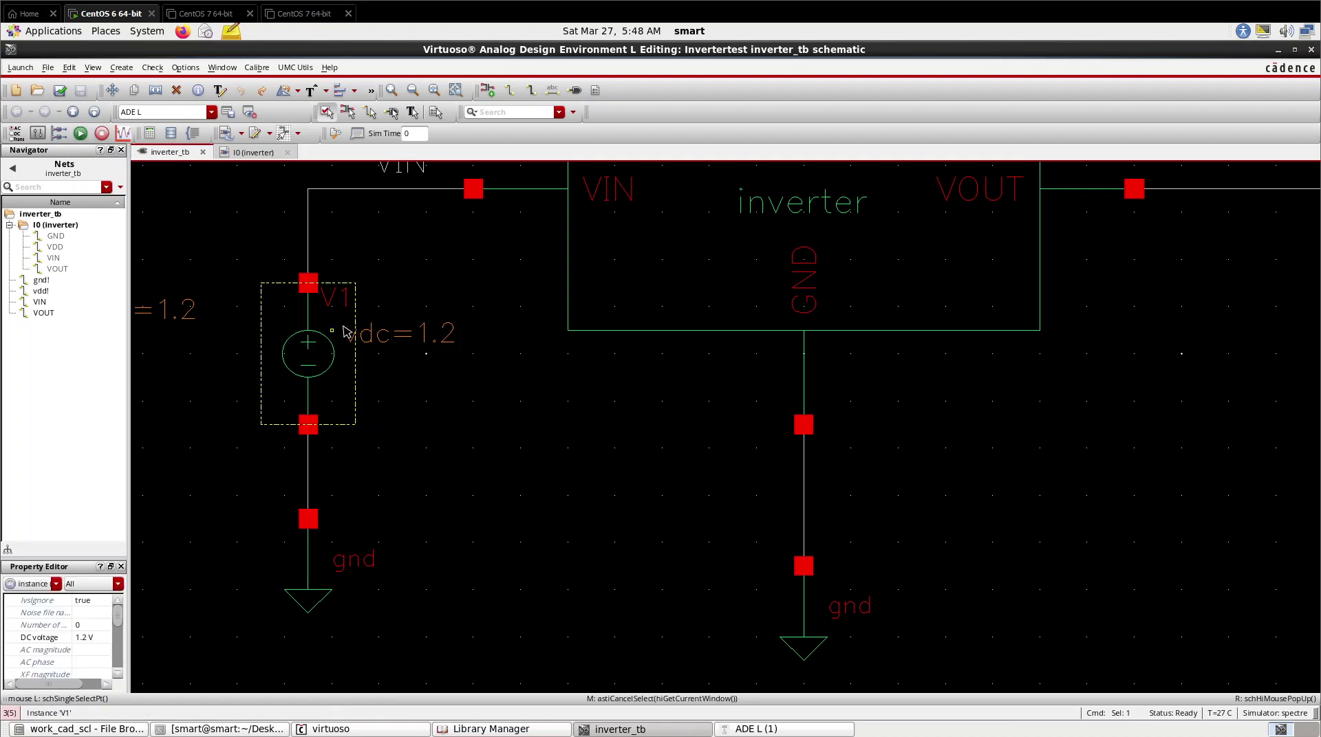
pyautogui.press('Delete')
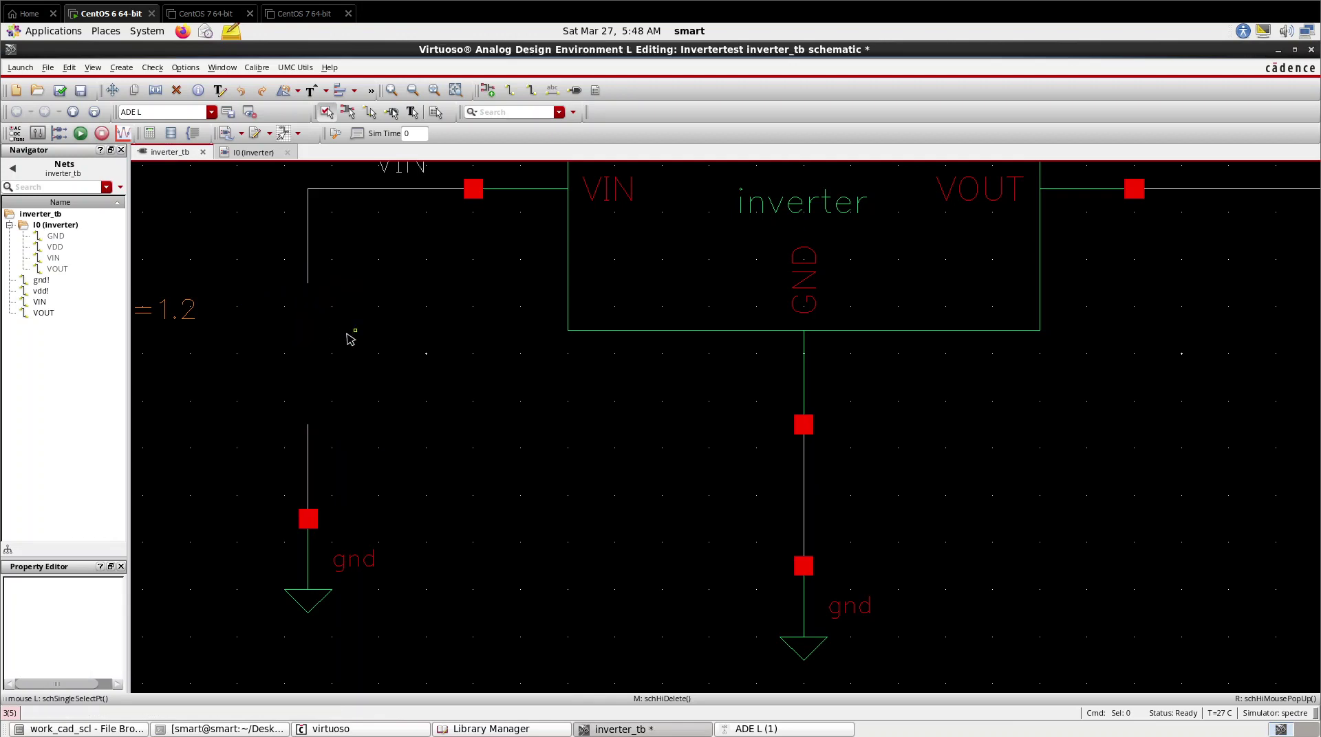
# Step: Add a vpulse instance with Voltage 2 1.2, period 500n, rise/fall 10p, pulse width 250n
pyautogui.press('i')
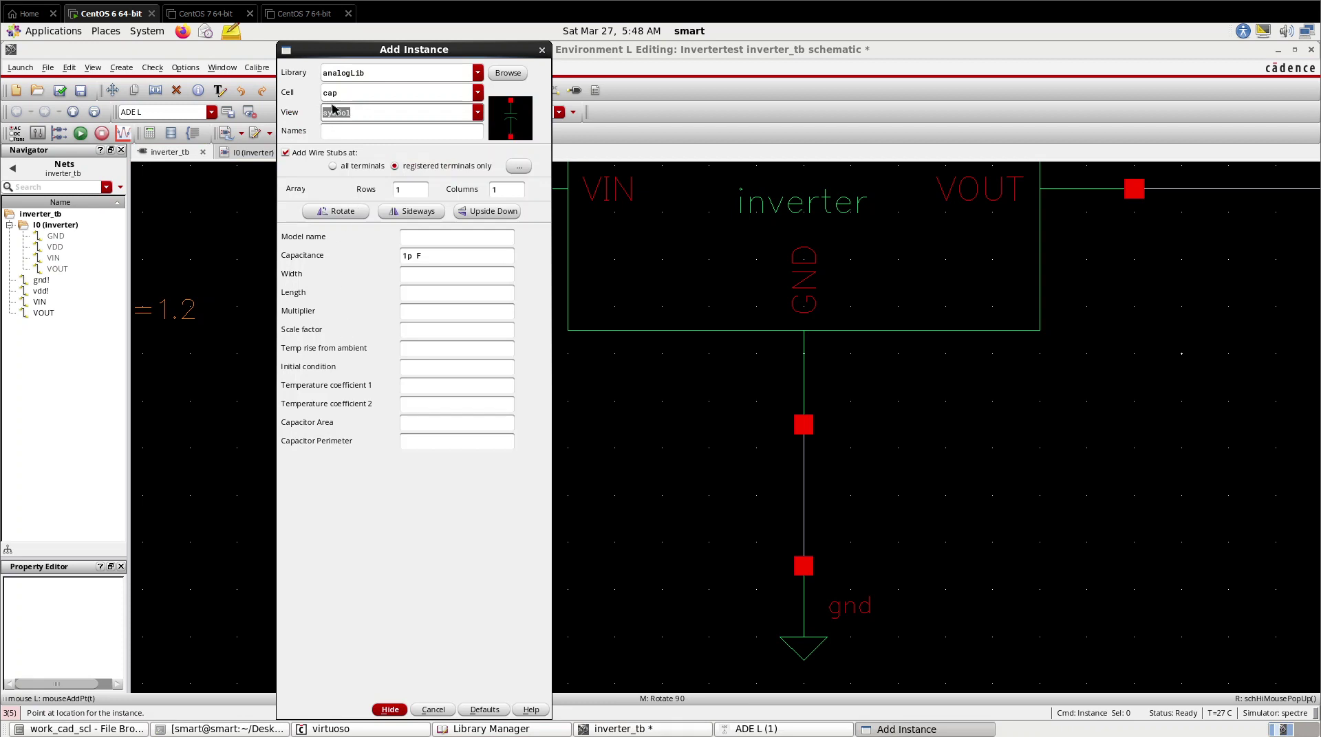
pyautogui.doubleClick(333, 95)
pyautogui.write('vpulse')
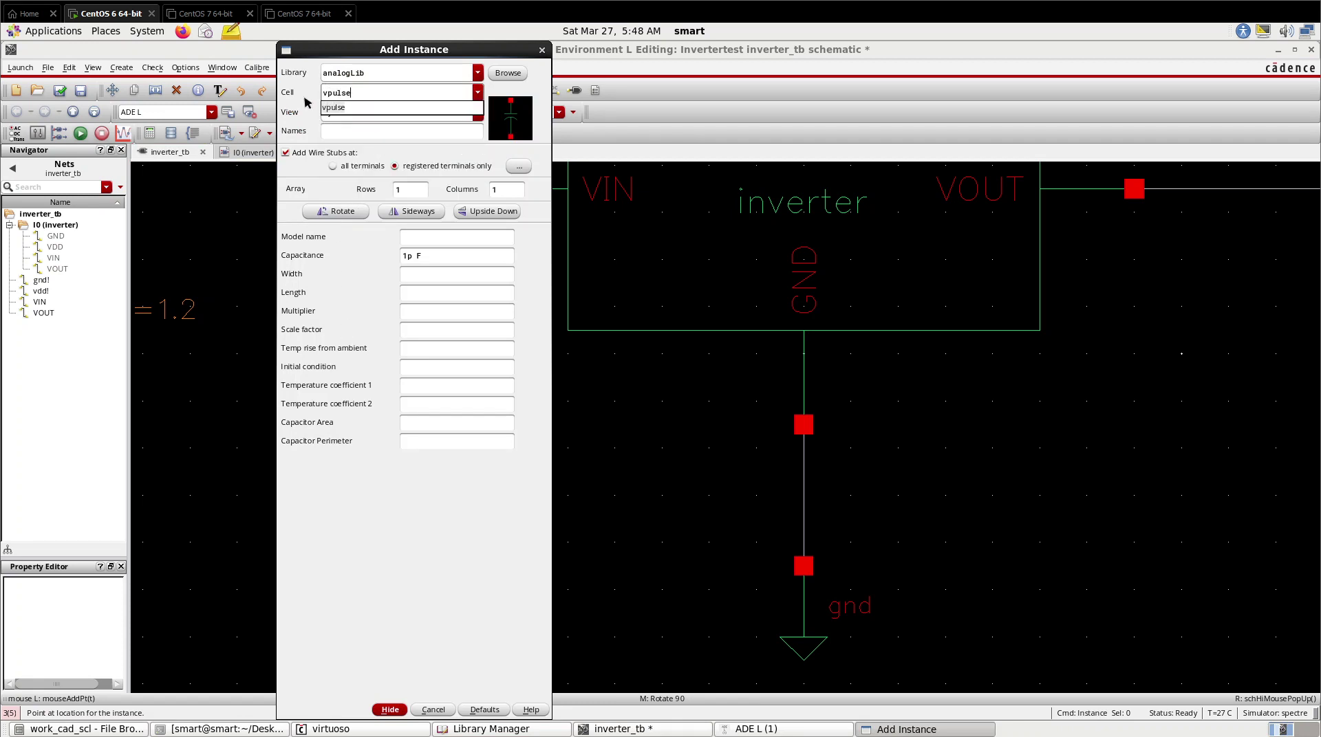
pyautogui.click(351, 108)
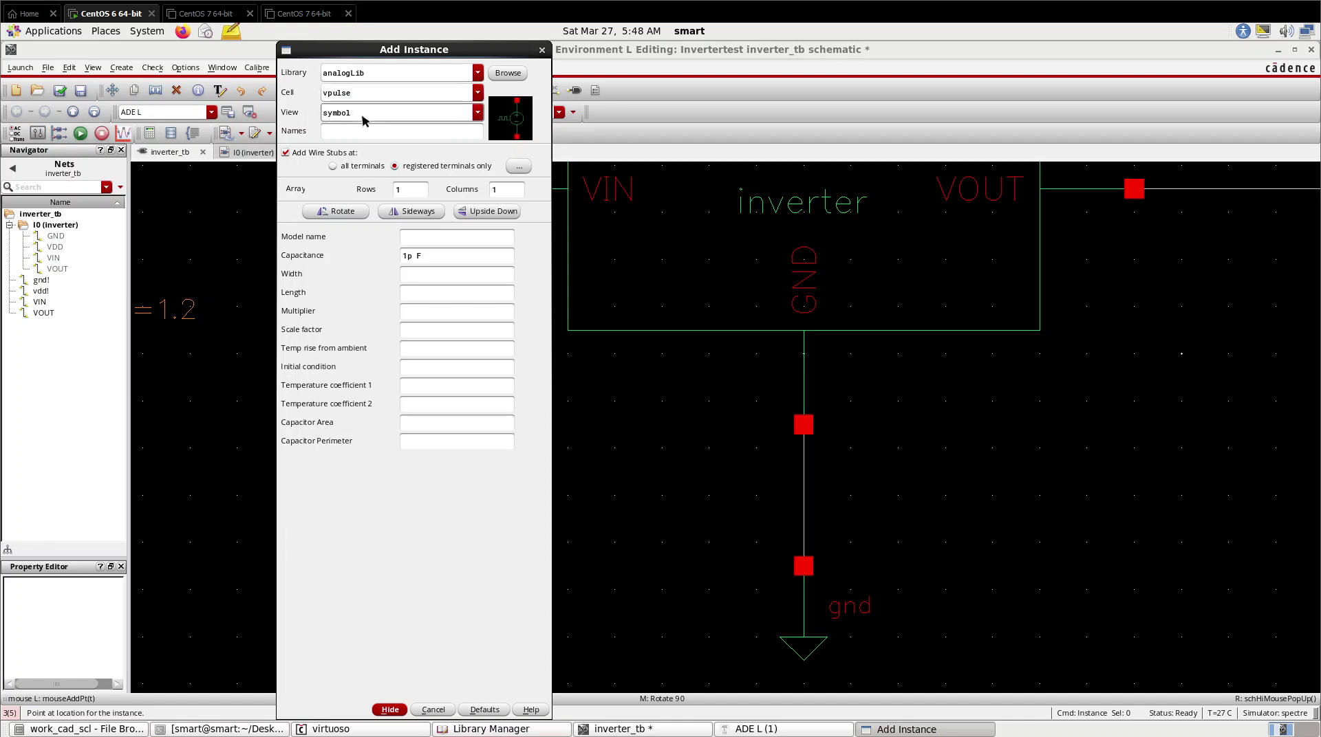
pyautogui.click(404, 425)
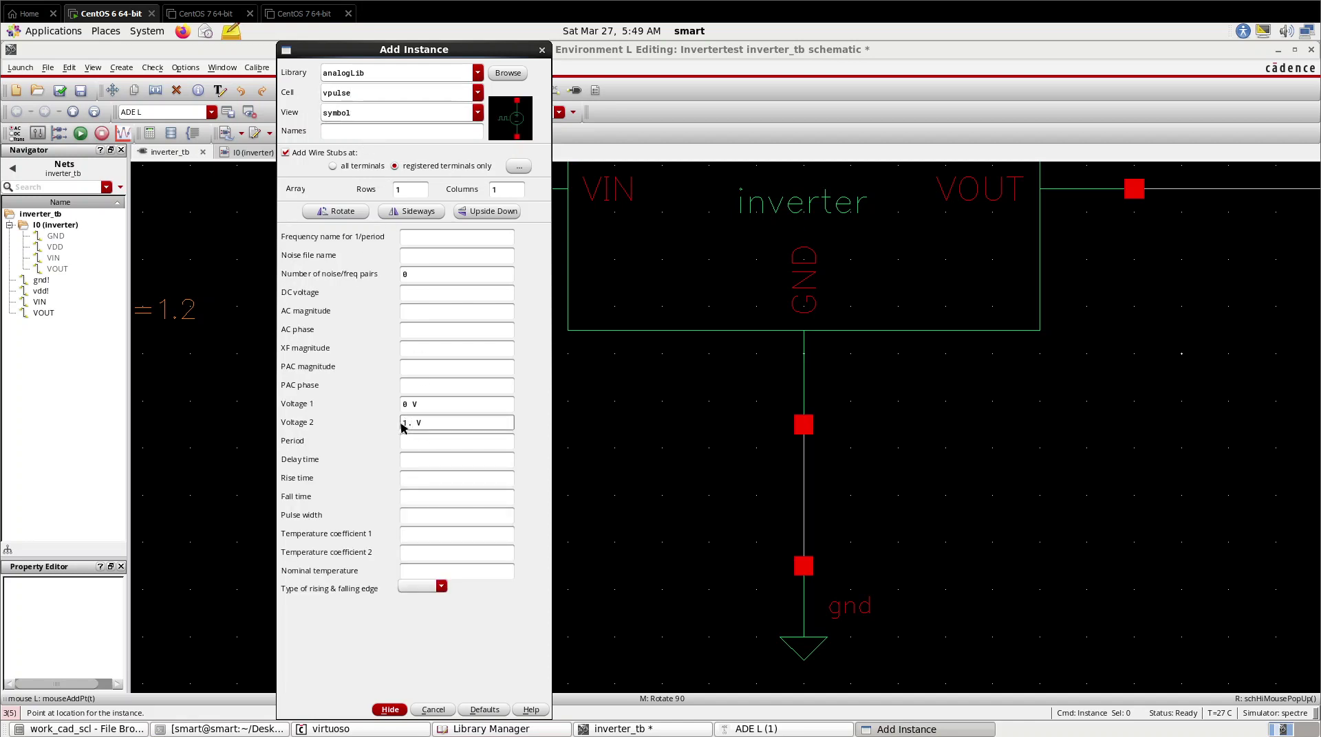
pyautogui.write('1.2')
pyautogui.click(424, 446)
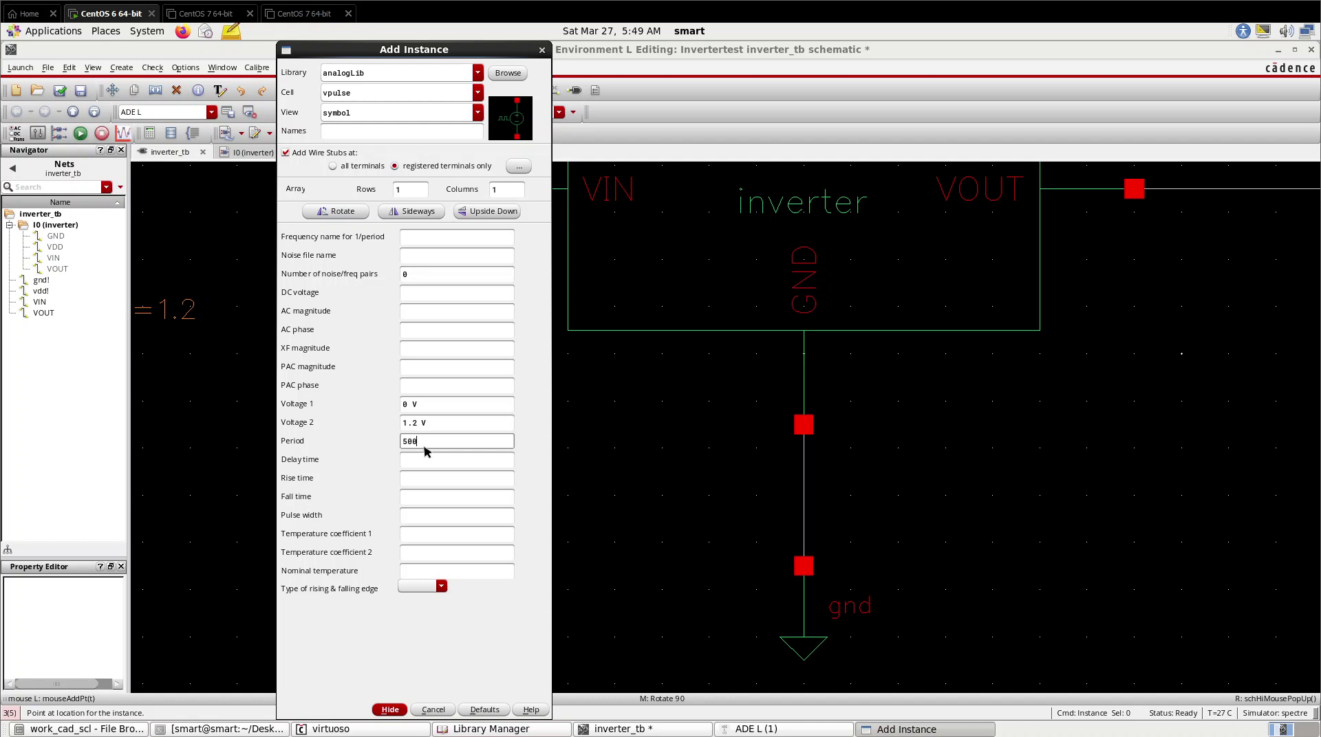
pyautogui.write('500n')
pyautogui.click(409, 480)
pyautogui.write('10p')
pyautogui.click(405, 498)
pyautogui.write('10p')
pyautogui.click(415, 514)
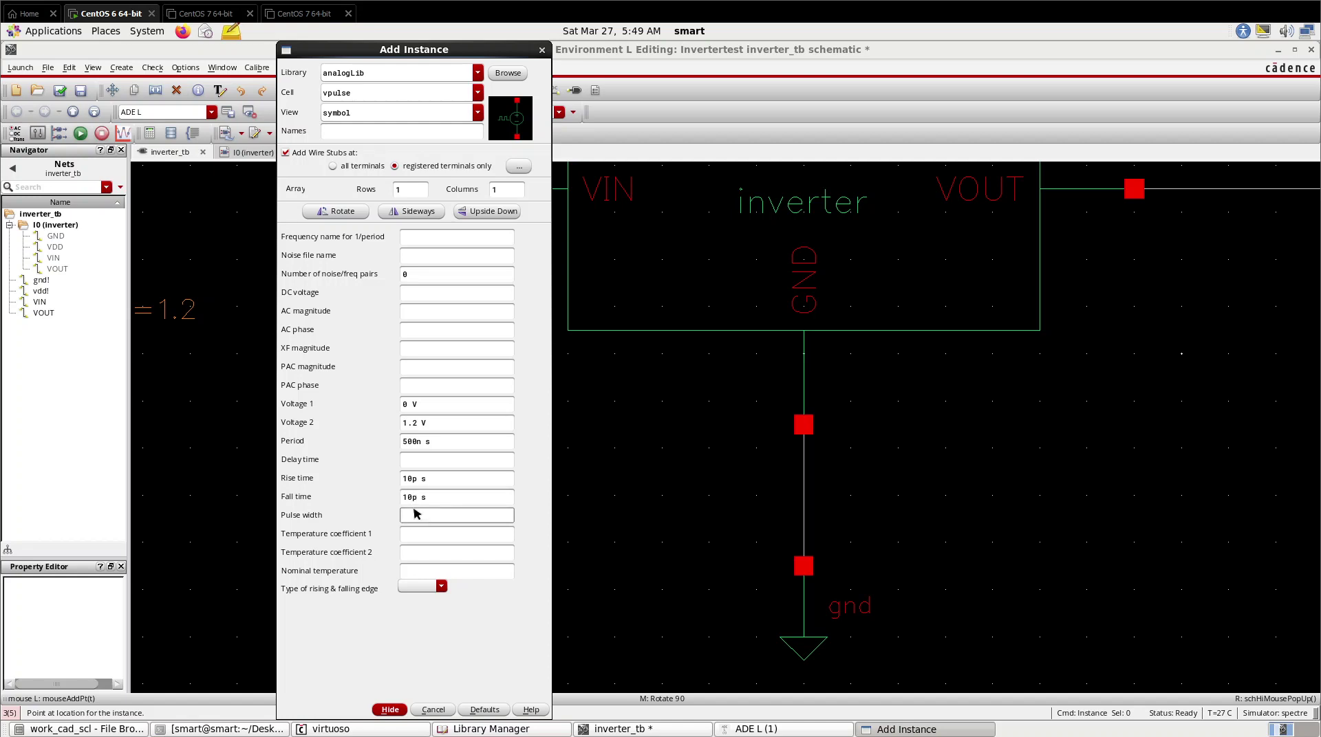
pyautogui.write('250n')
# Step: Place the pulse source on the input wire, fit the view, and check and save
pyautogui.click(390, 710)
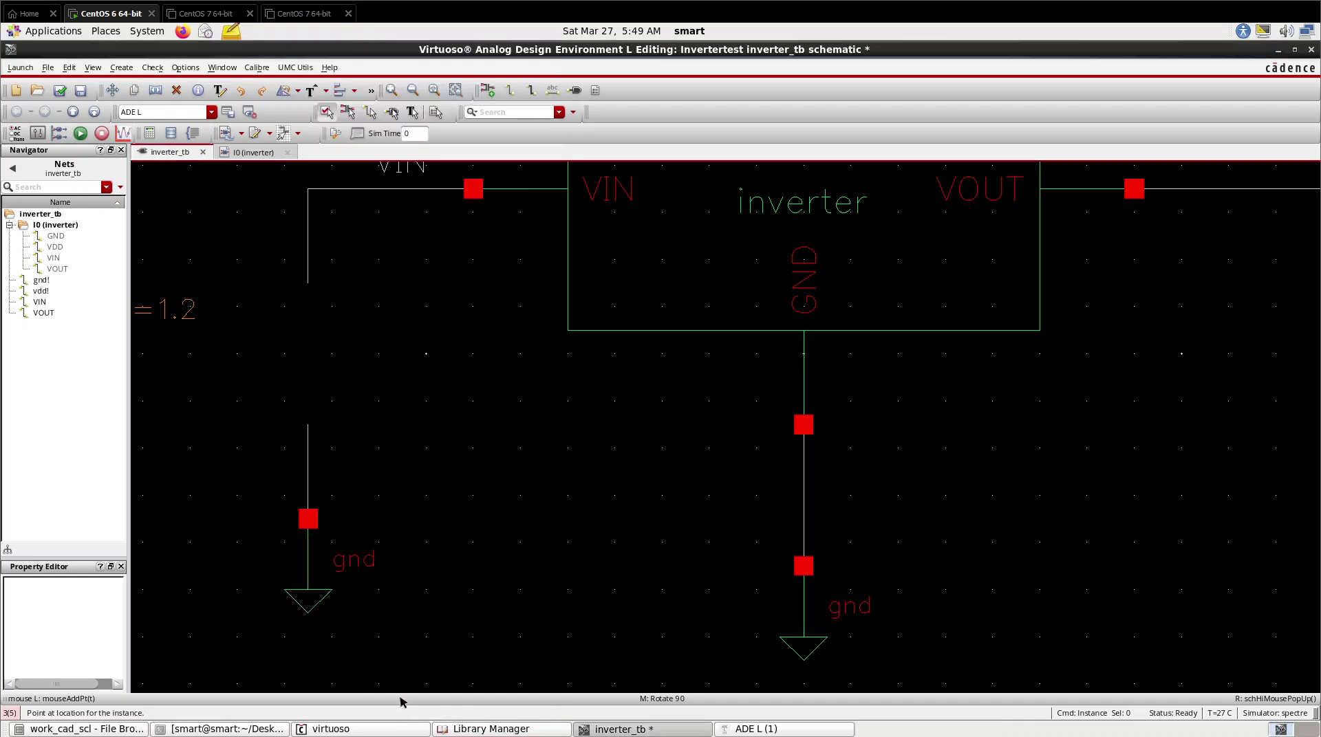
pyautogui.click(302, 294)
pyautogui.press('Escape')
pyautogui.press('f')
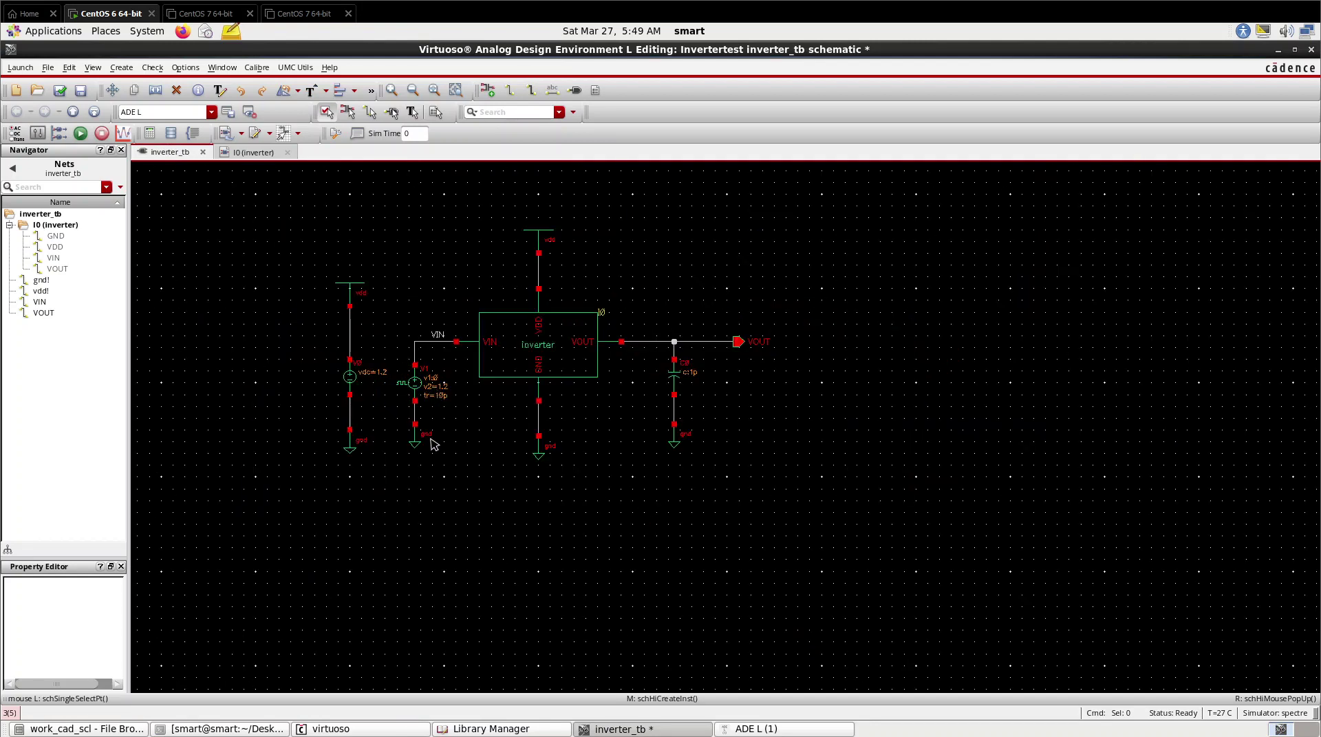
pyautogui.click(60, 90)
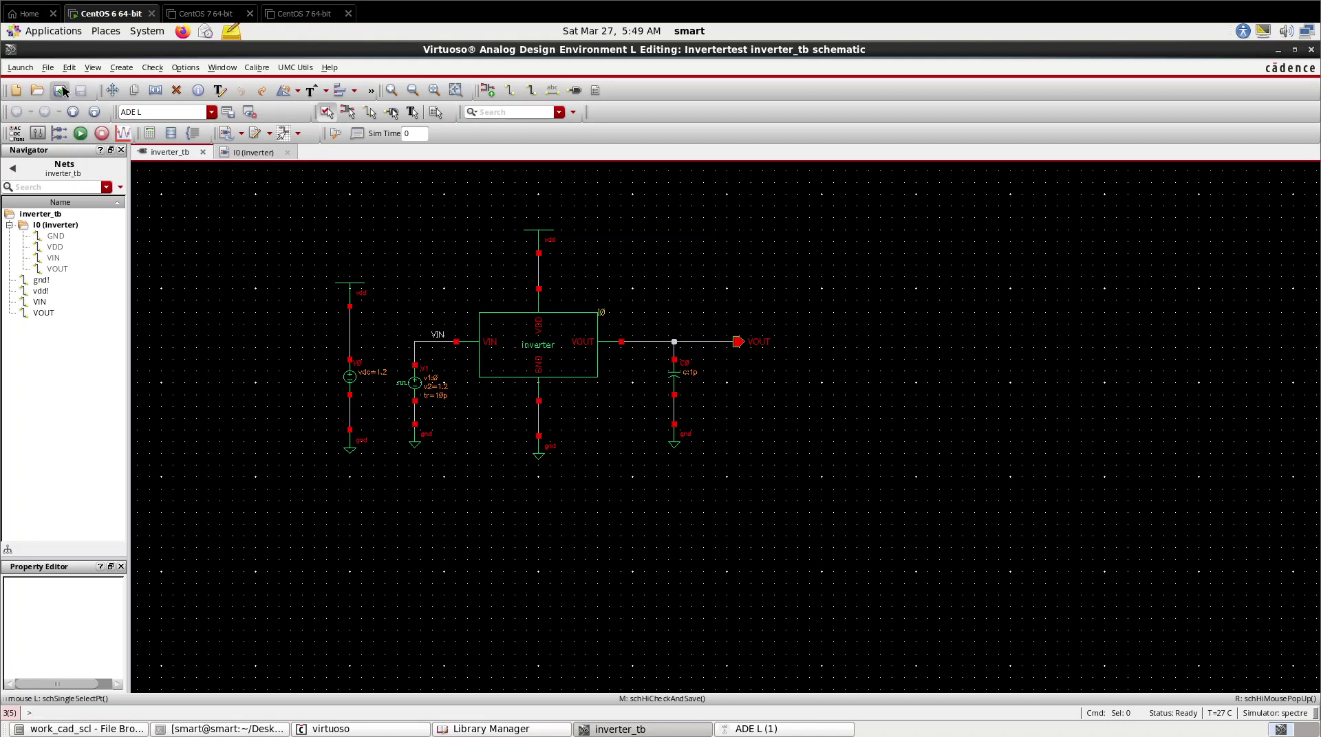
# Step: Add an enabled tran analysis with Stop Time 2u and conservative accuracy in ADE L
pyautogui.click(746, 728)
pyautogui.click(348, 274)
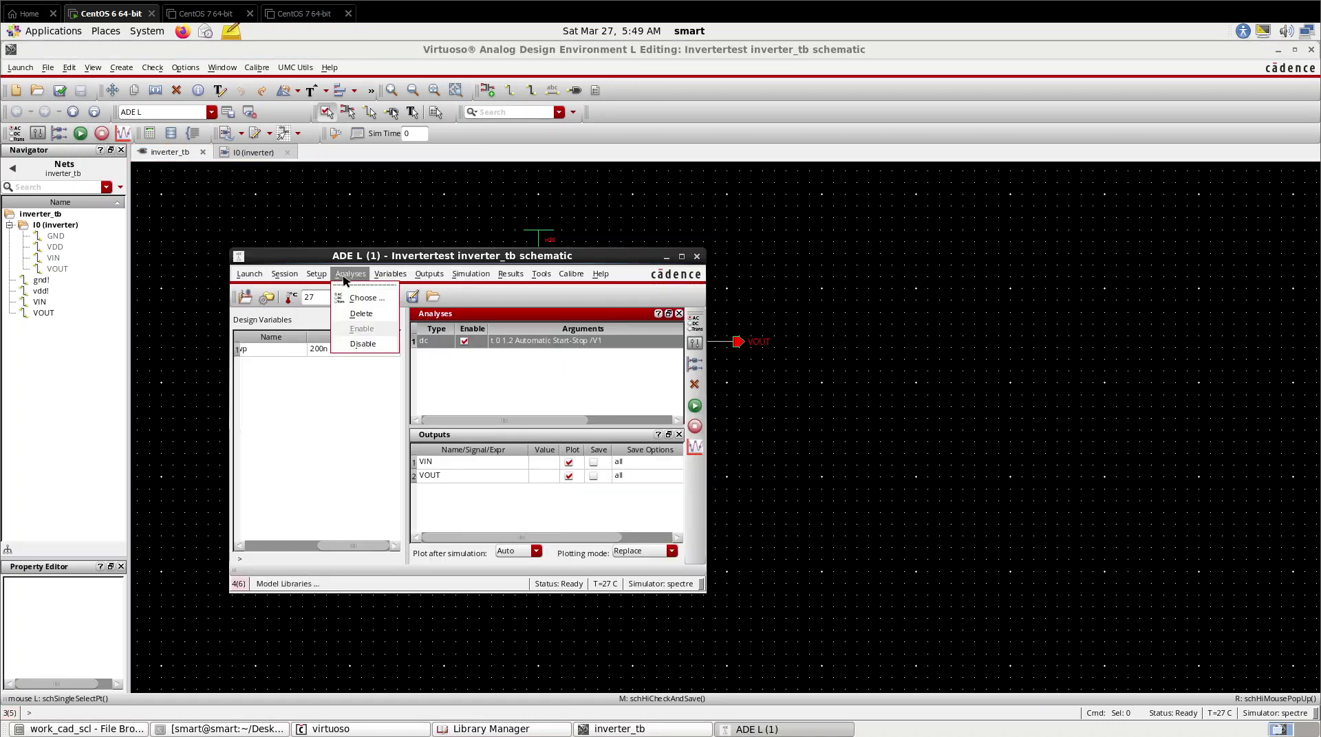
pyautogui.click(363, 298)
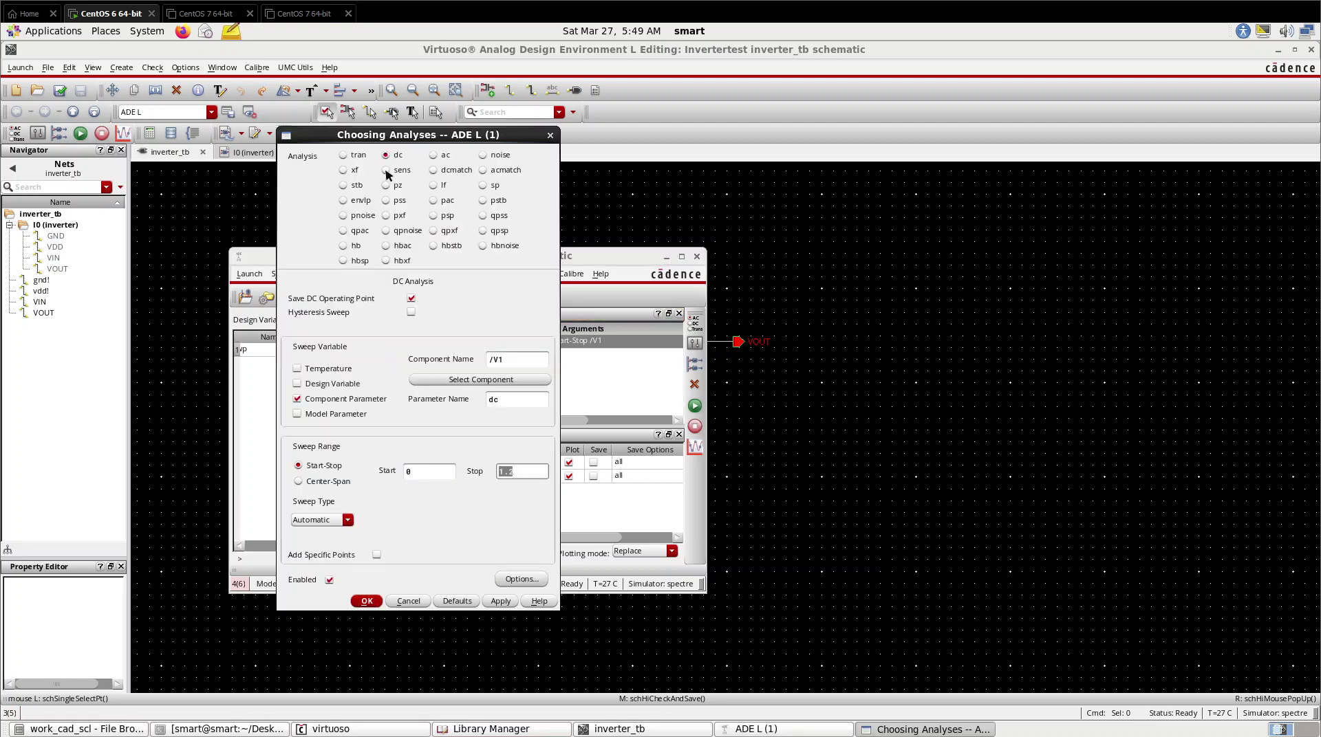
pyautogui.click(343, 155)
pyautogui.click(378, 303)
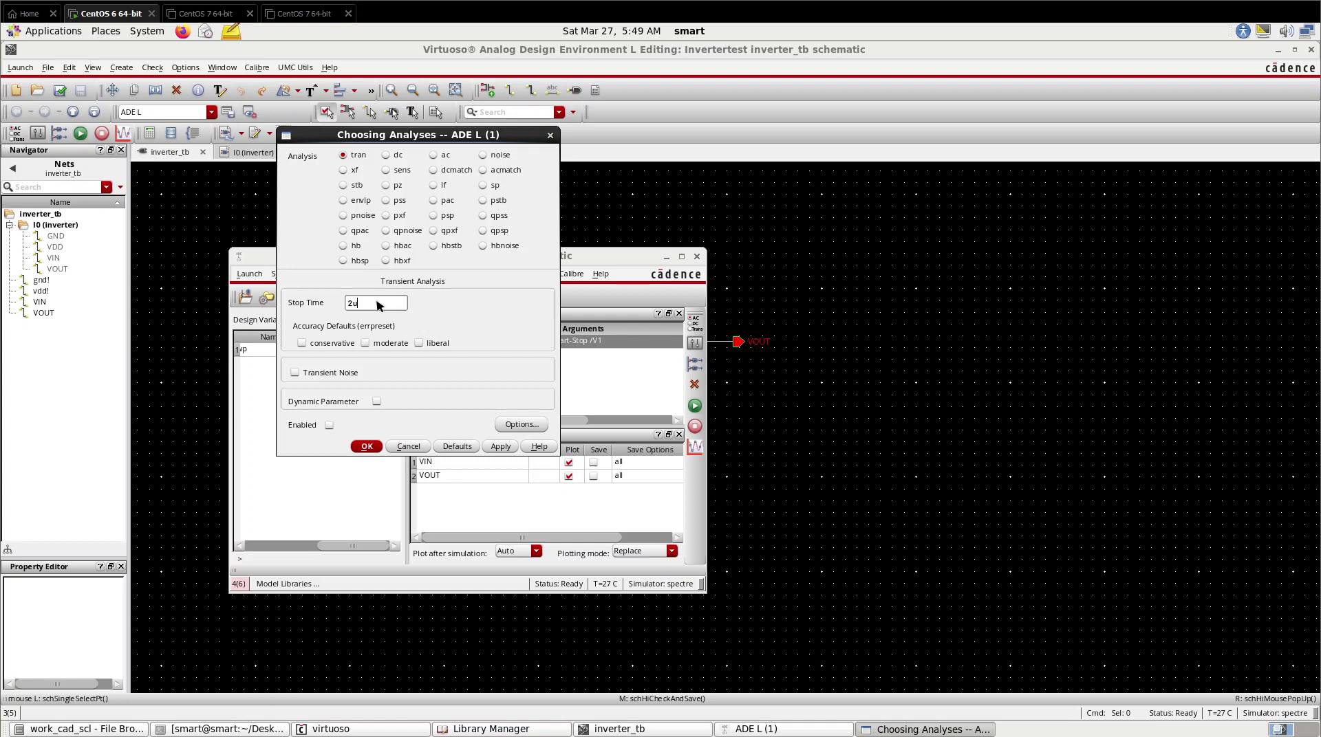
pyautogui.click(333, 344)
pyautogui.click(366, 447)
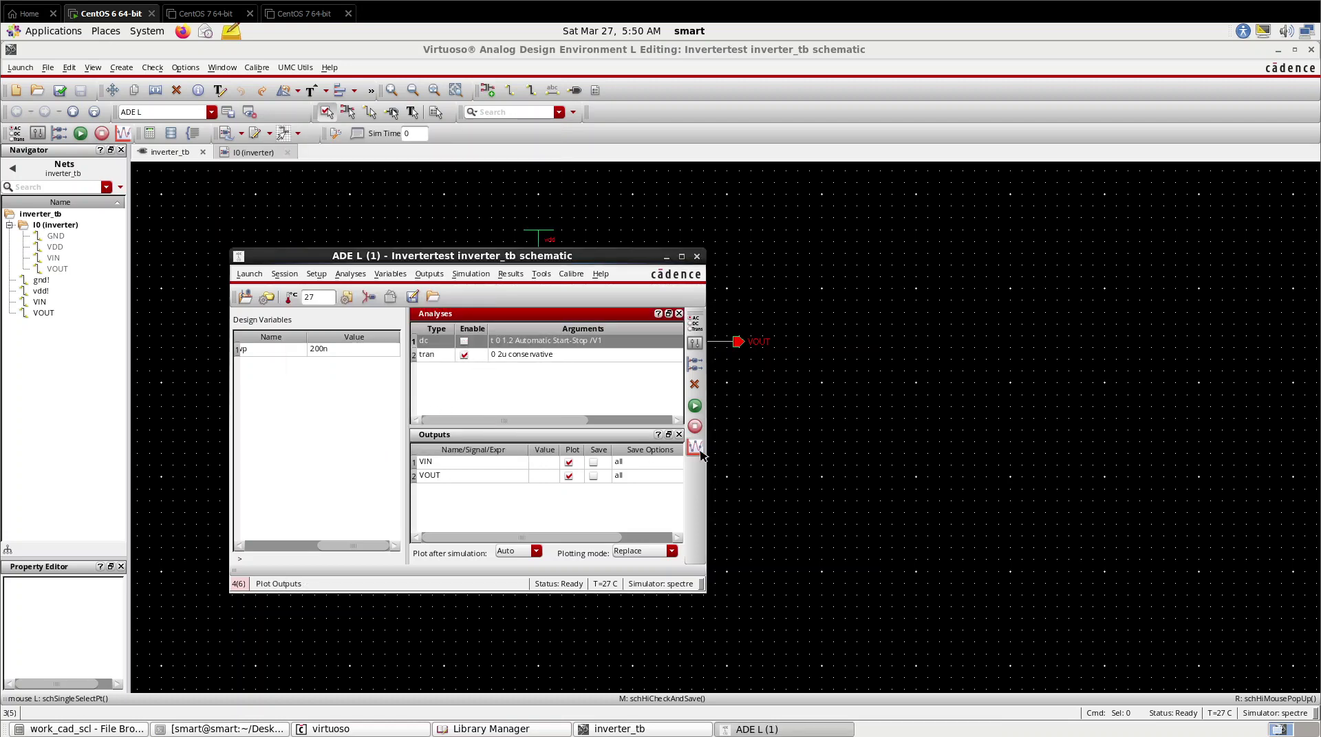
# Step: Netlist and run the testbench, then split VIN and VOUT into separate waveform strips
pyautogui.click(701, 408)
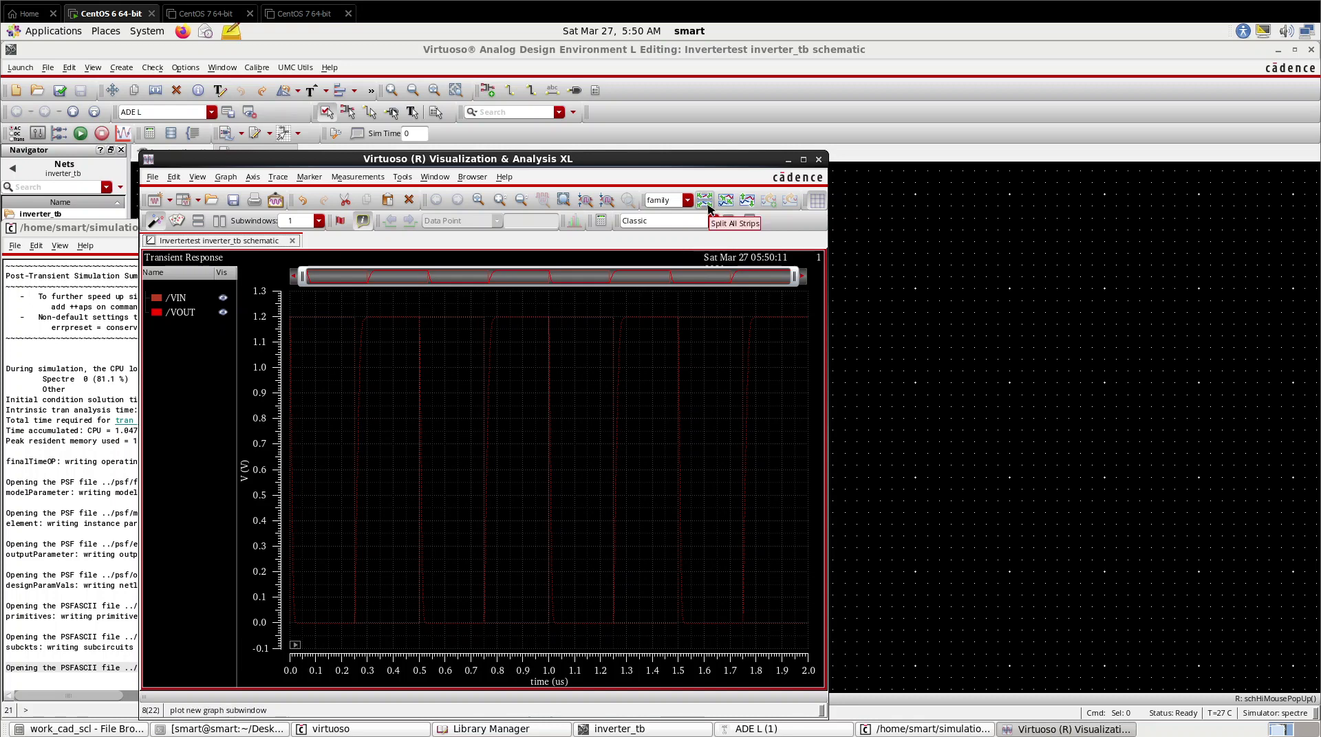
pyautogui.click(705, 201)
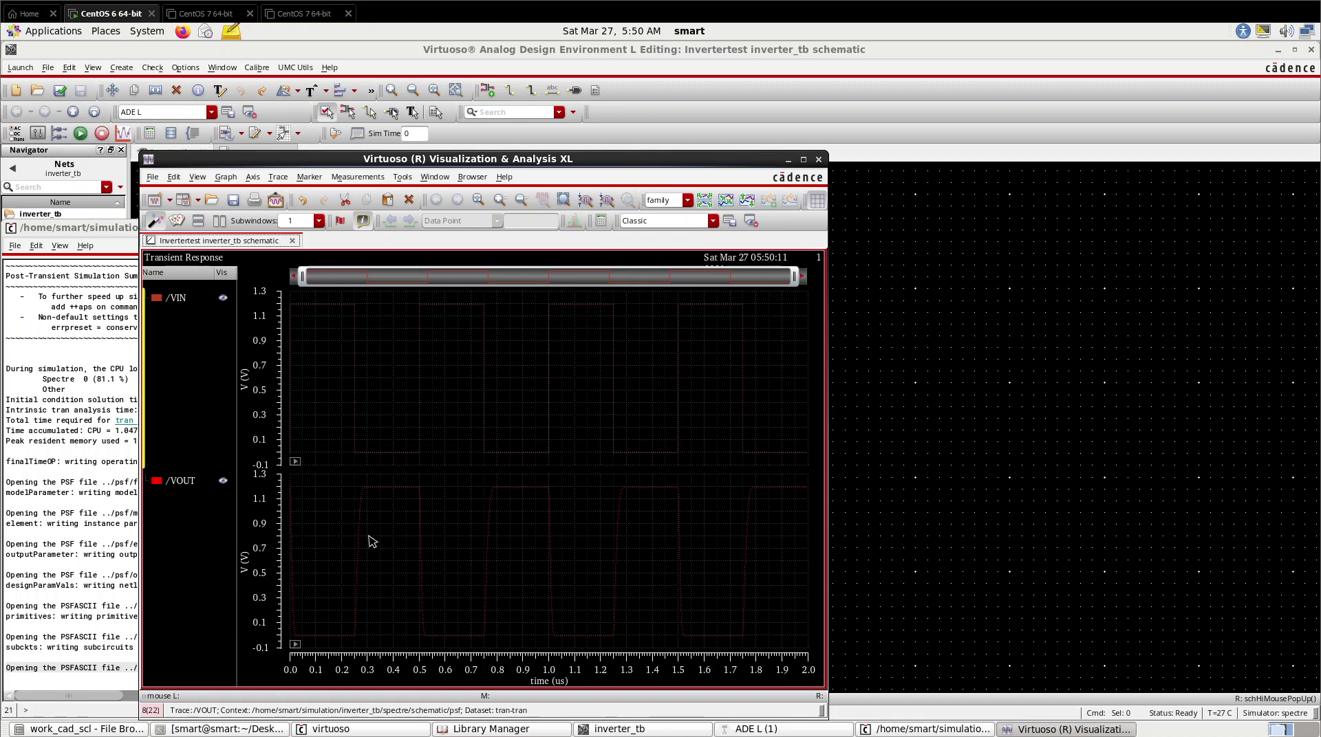
pyautogui.moveTo(371, 490)
pyautogui.moveTo(482, 526)
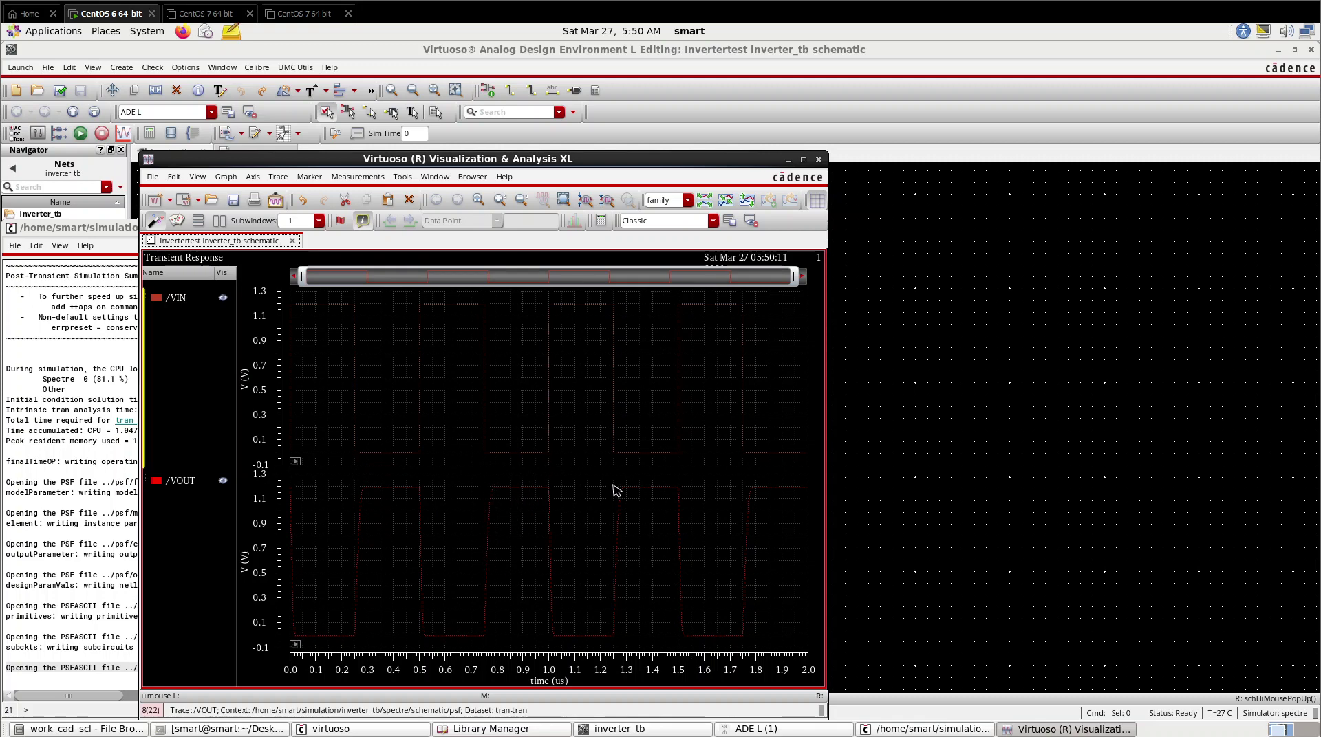
# Step: Maximize the waveform window and send the /VOUT trace to the calculator
pyautogui.doubleClick(479, 161)
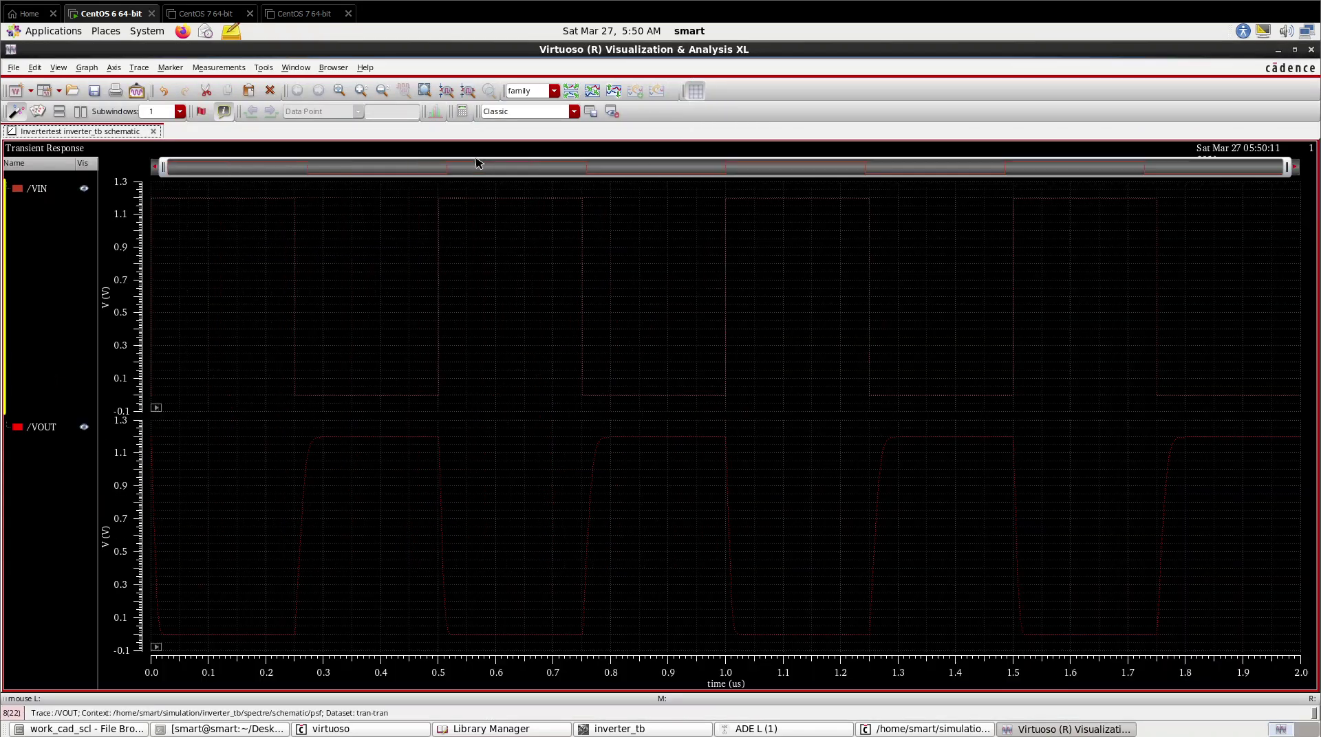
pyautogui.click(440, 480)
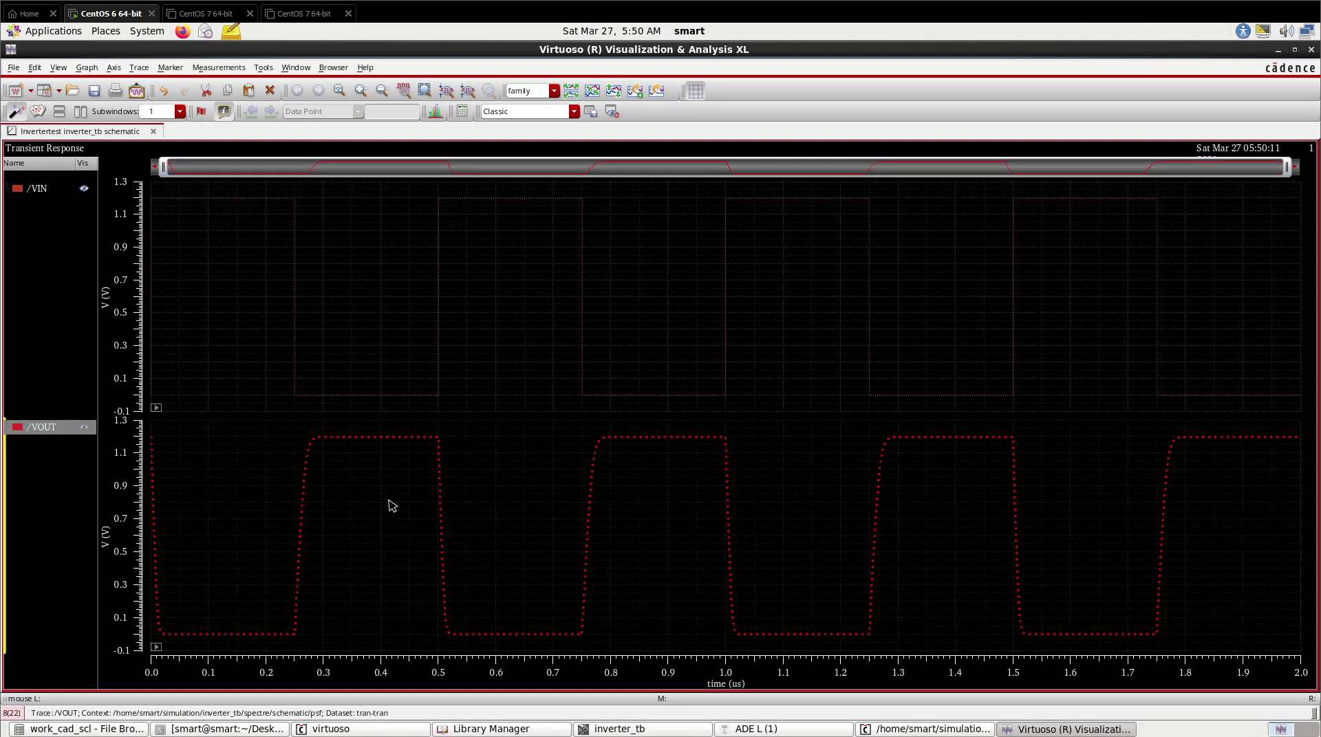
pyautogui.moveTo(442, 488)
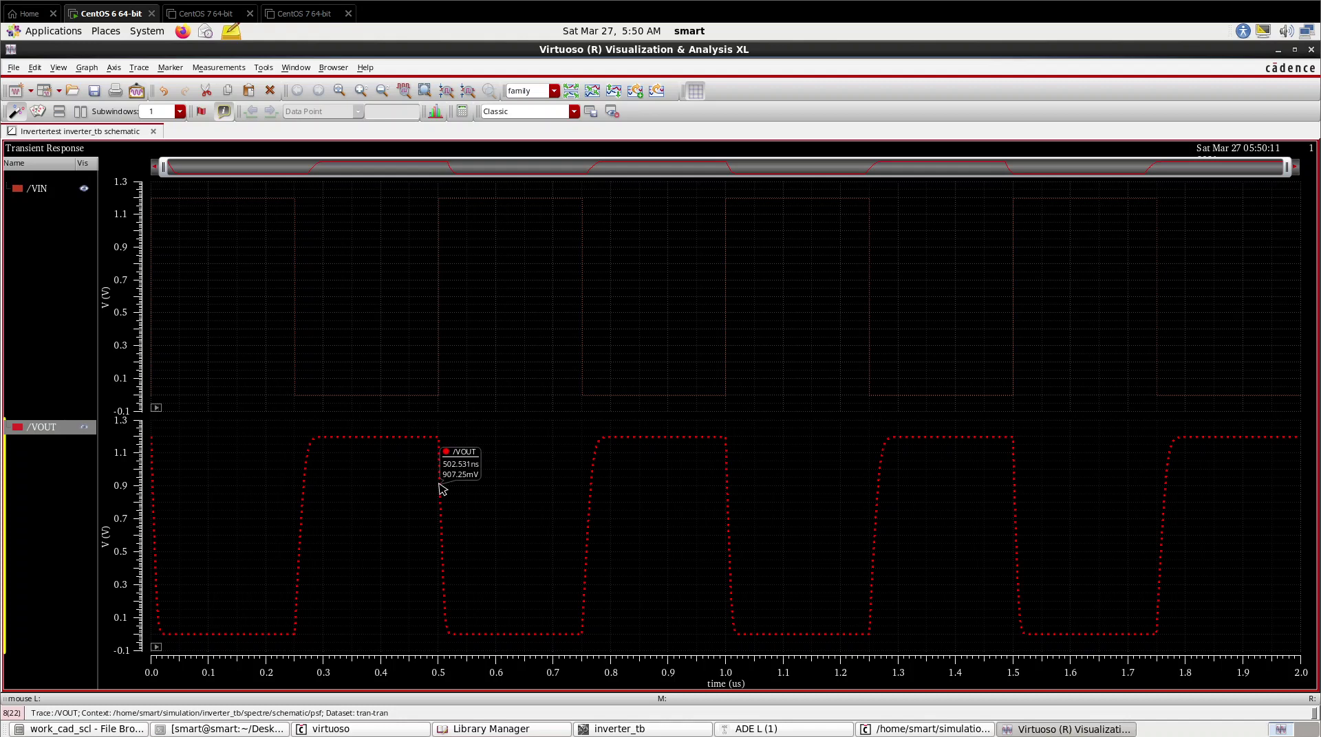
pyautogui.rightClick(442, 488)
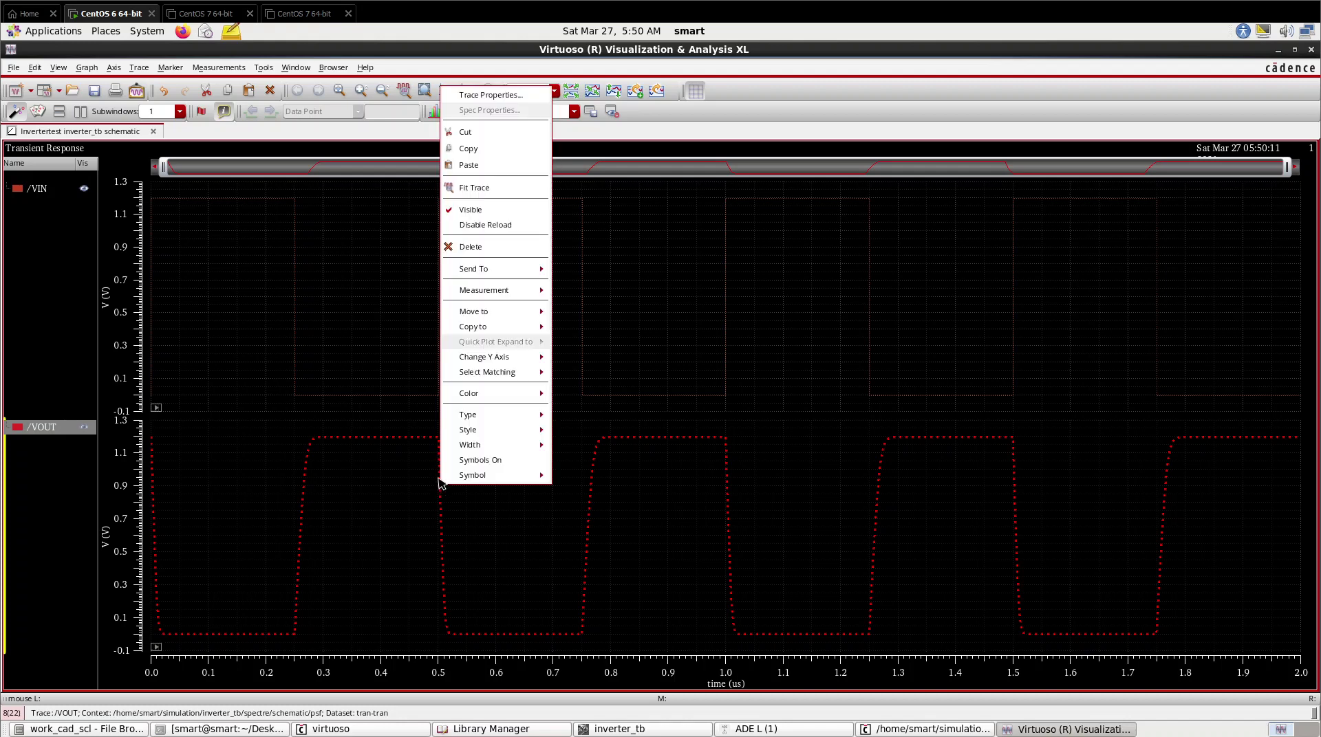
pyautogui.moveTo(490, 269)
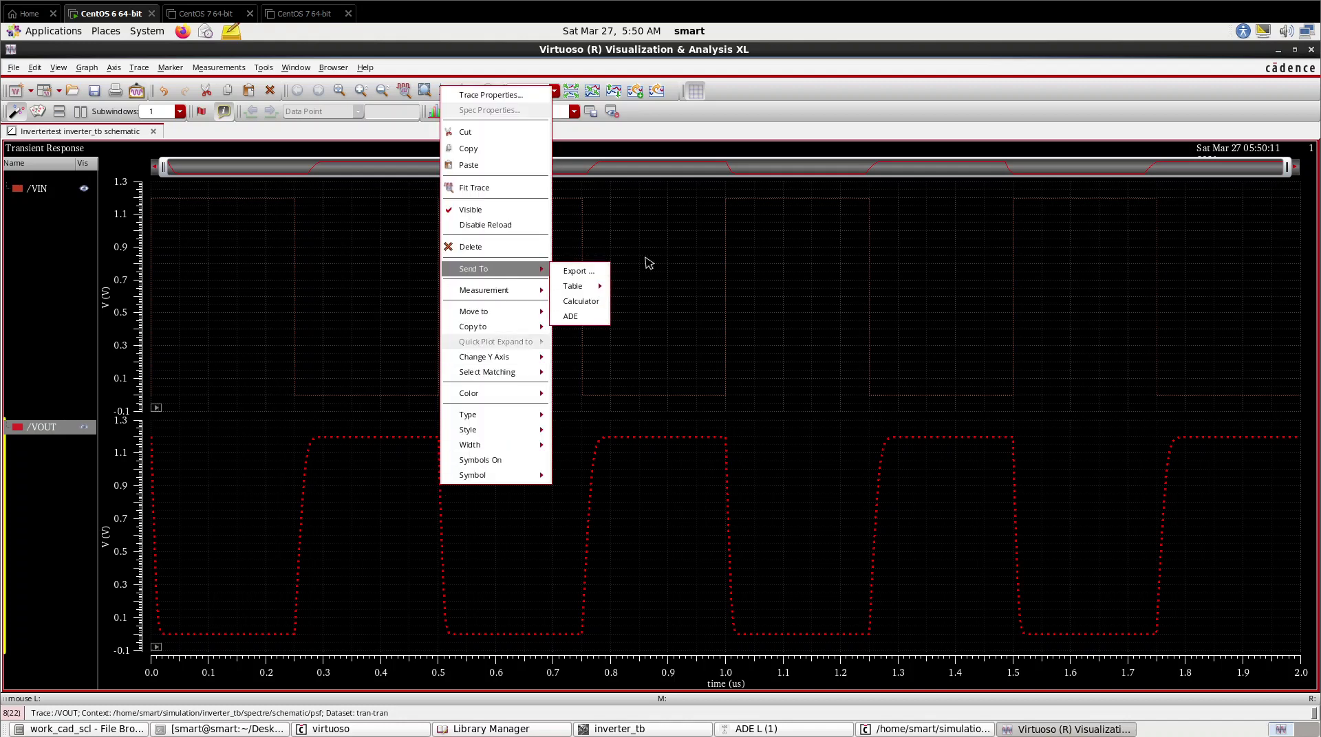
pyautogui.click(589, 302)
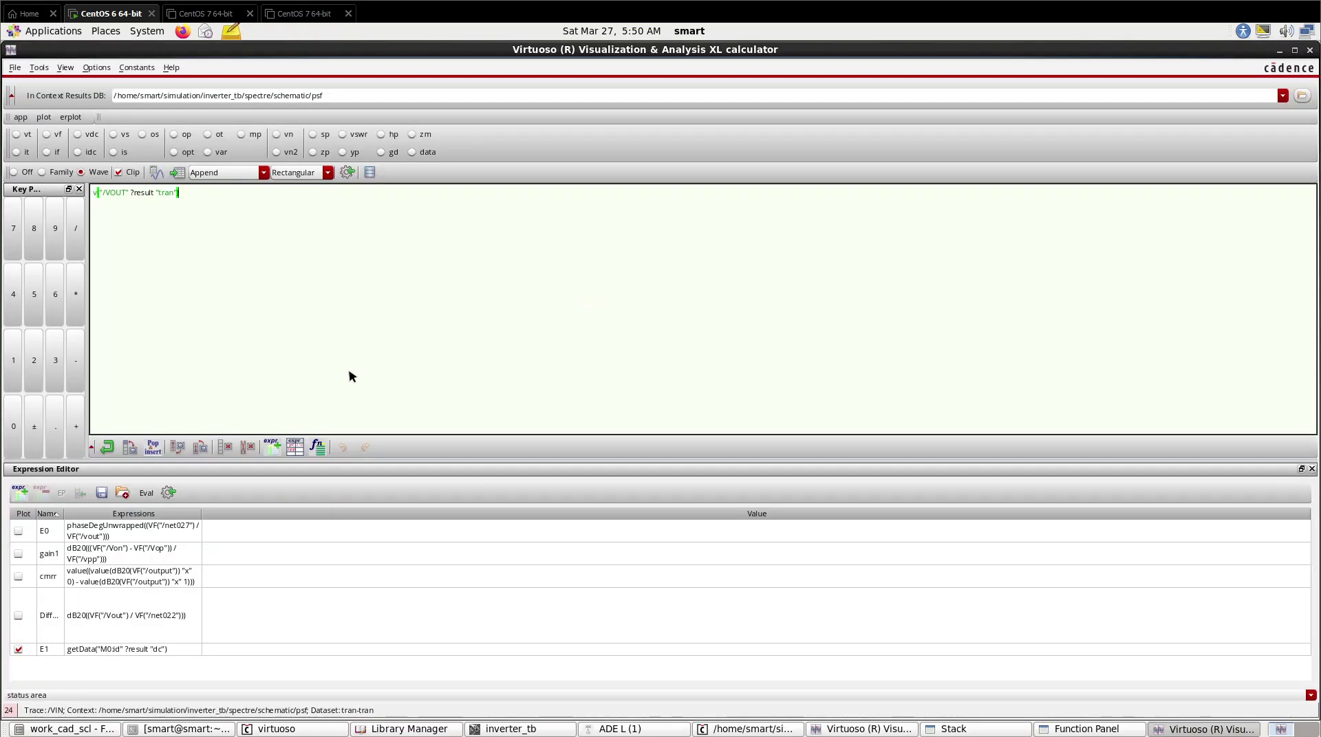
# Step: Apply riseTime with 0.12 to 1.08 and 10–90% thresholds, evaluate, and reselect the expression
pyautogui.click(317, 447)
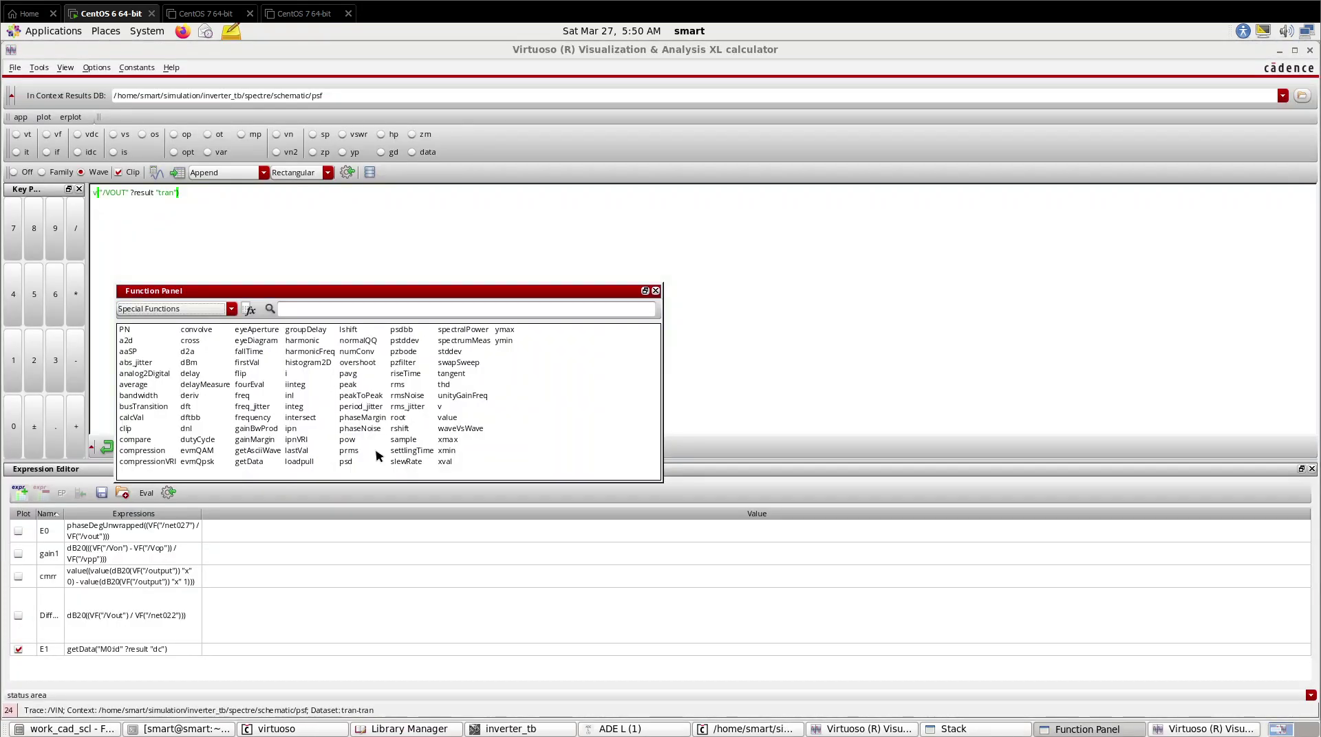
pyautogui.click(405, 374)
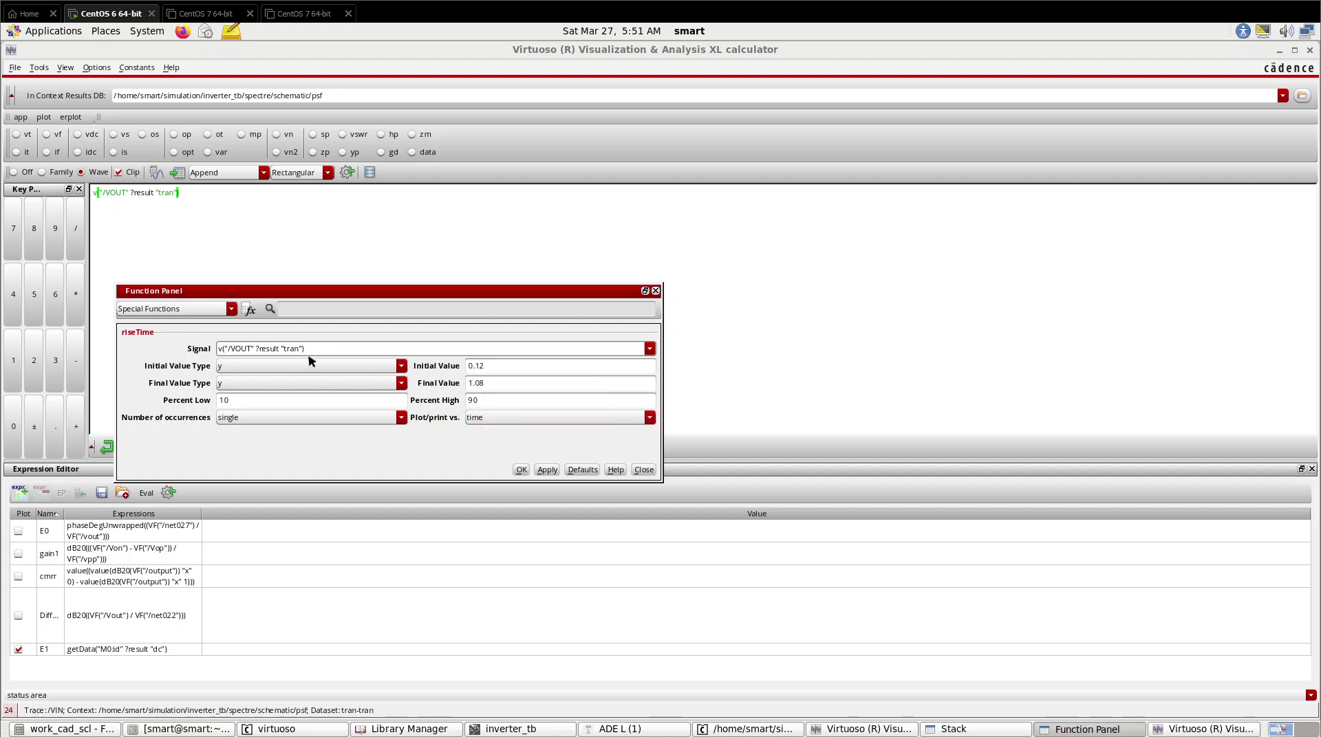
pyautogui.click(520, 470)
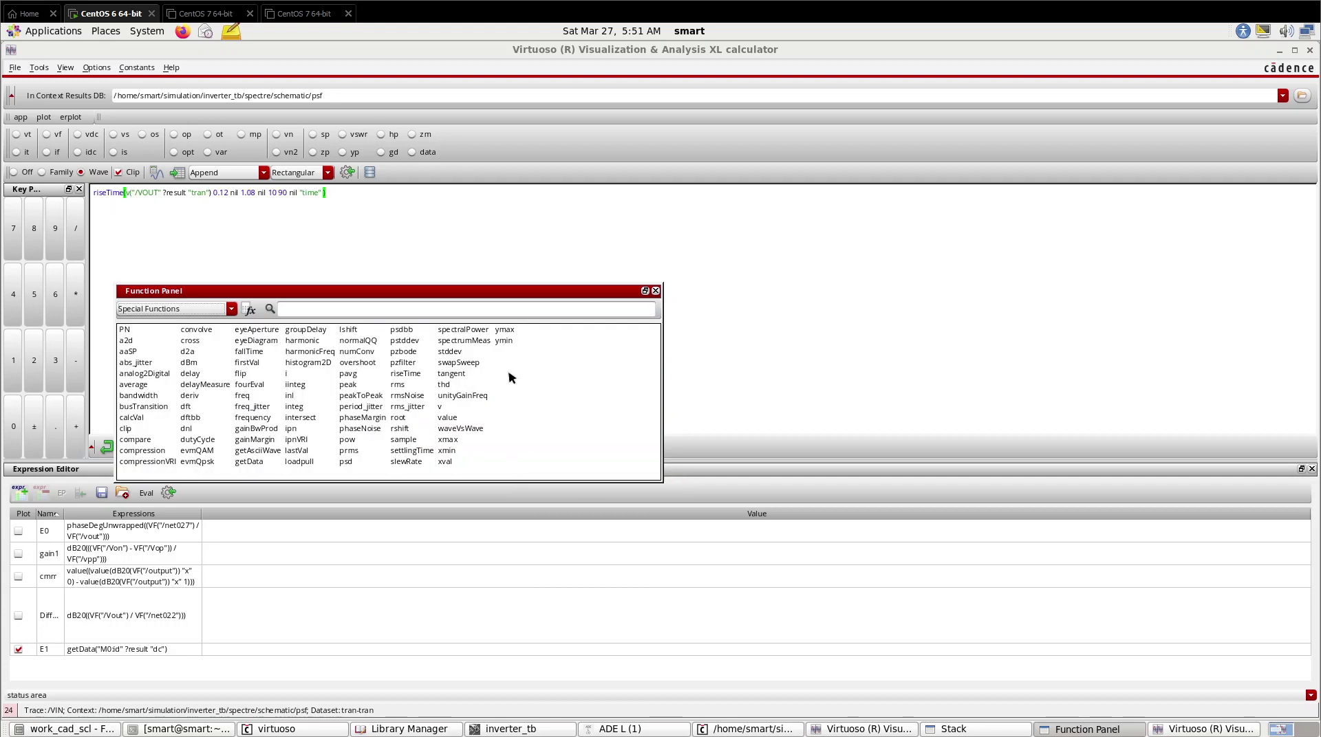
pyautogui.click(435, 265)
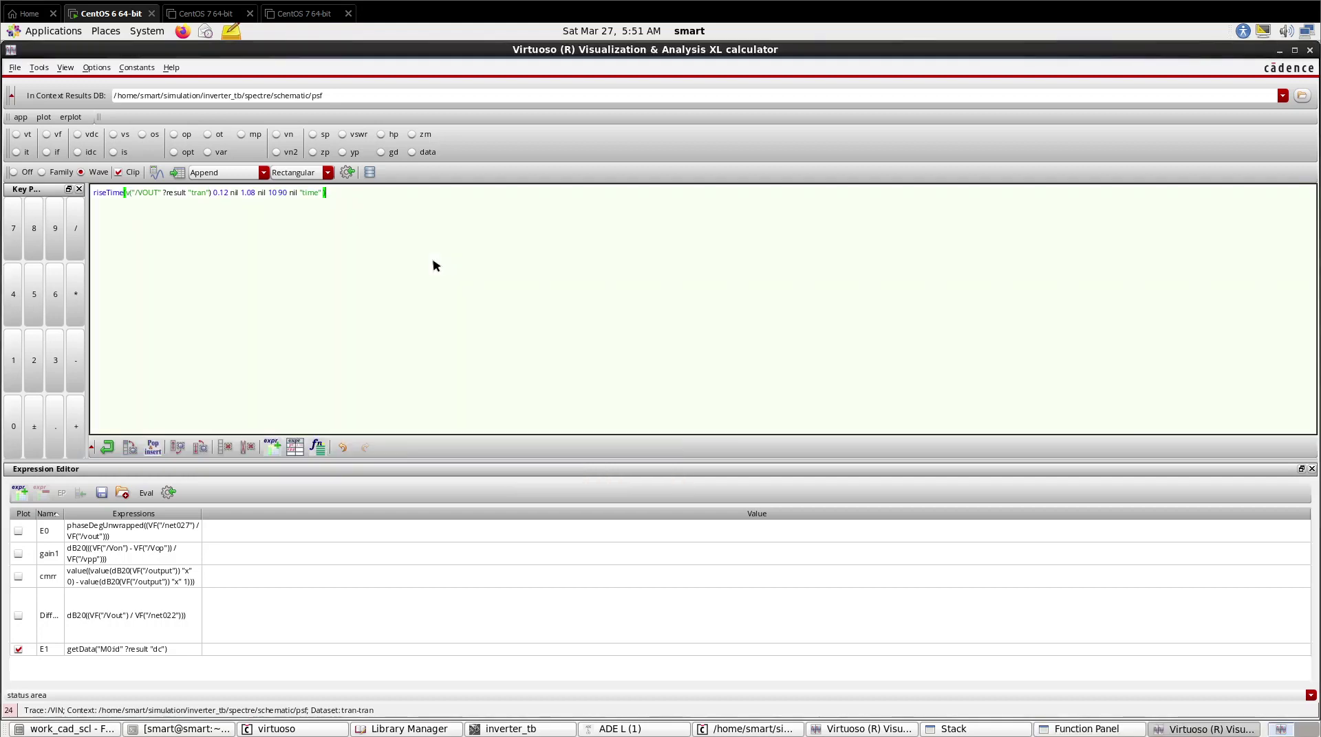
pyautogui.click(156, 173)
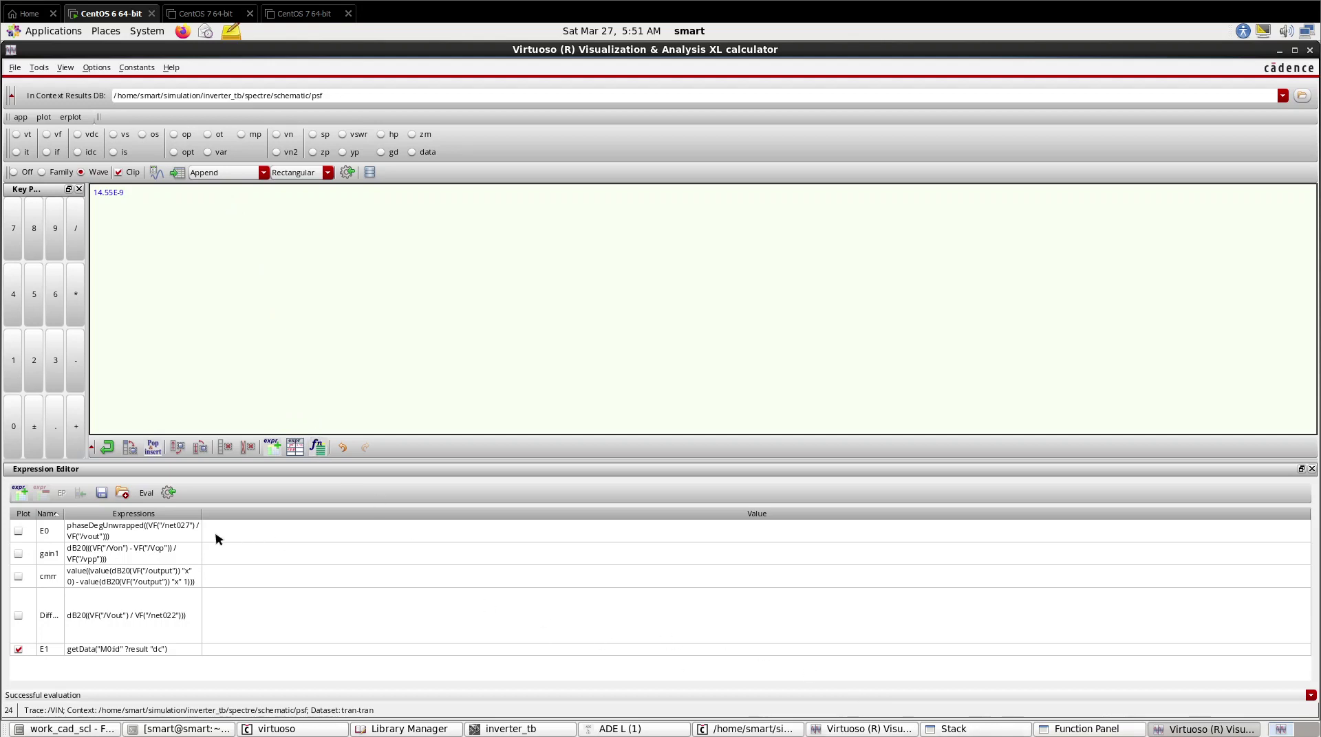
pyautogui.doubleClick(236, 442)
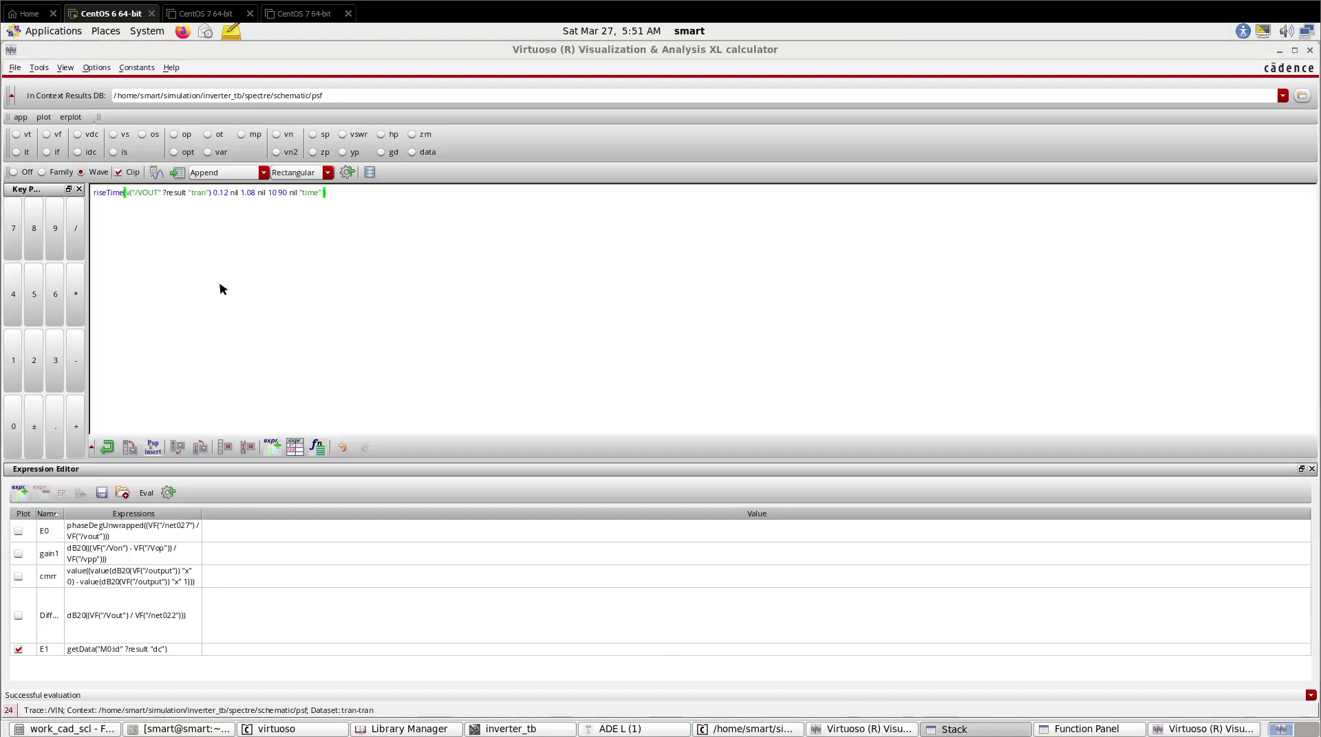
pyautogui.moveTo(368, 198); pyautogui.dragTo(96, 190)
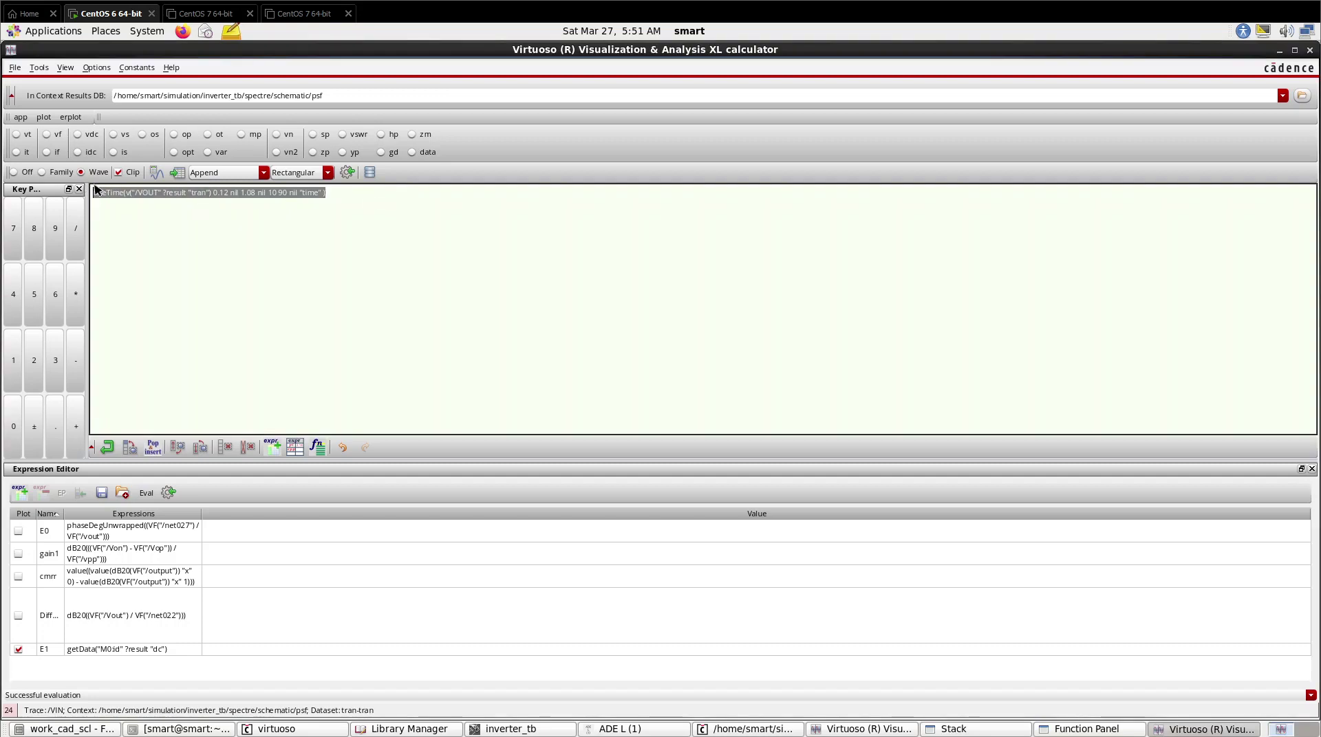
# Step: Send the riseTime expression to the ADE L outputs and rerun the simulation
pyautogui.click(348, 173)
pyautogui.click(642, 727)
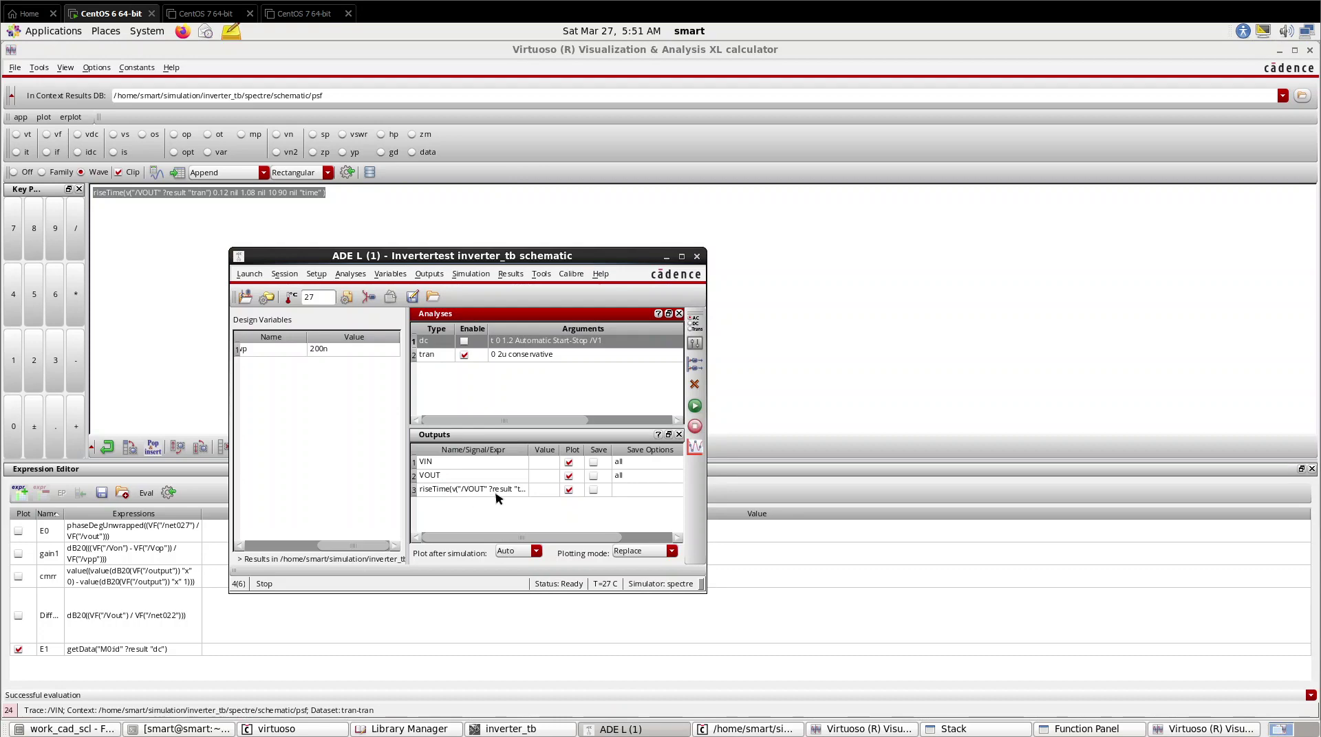
pyautogui.click(695, 406)
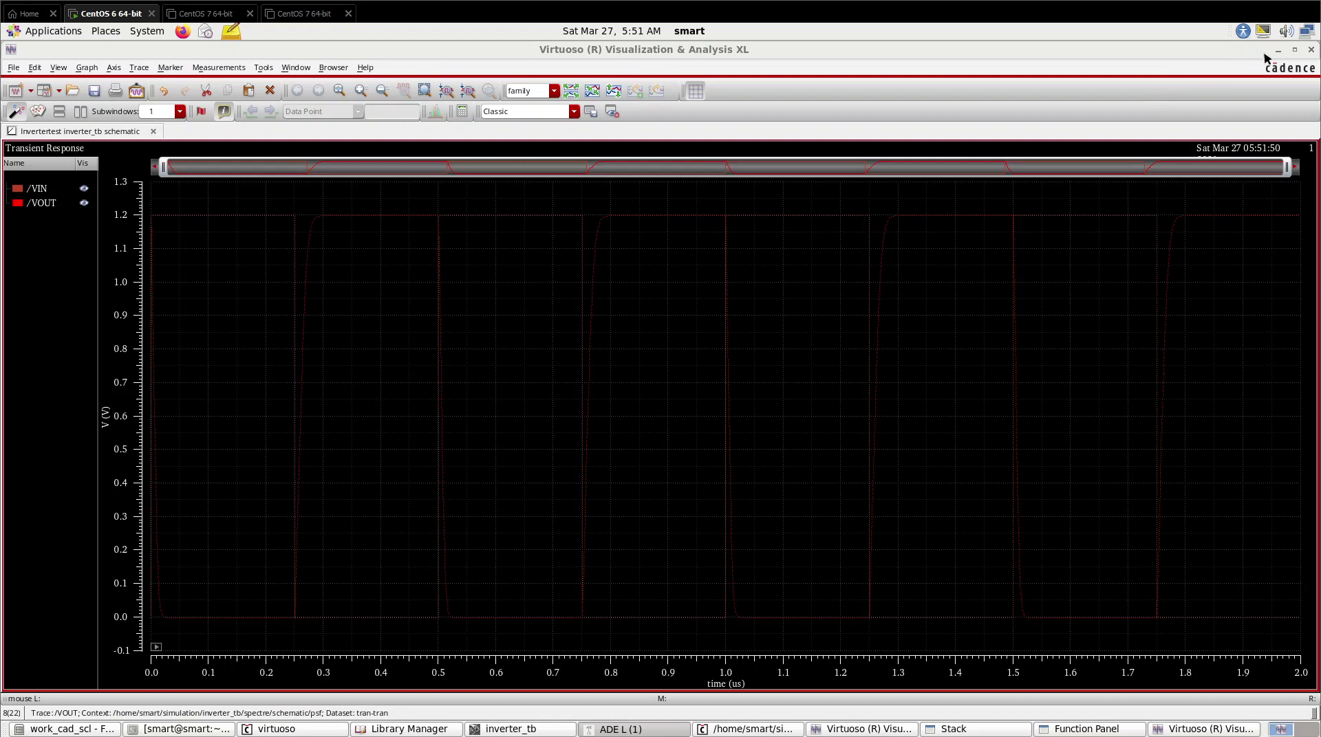
# Step: Minimize the waveform window and copy the riseTime expression from the calculator buffer
pyautogui.click(1277, 50)
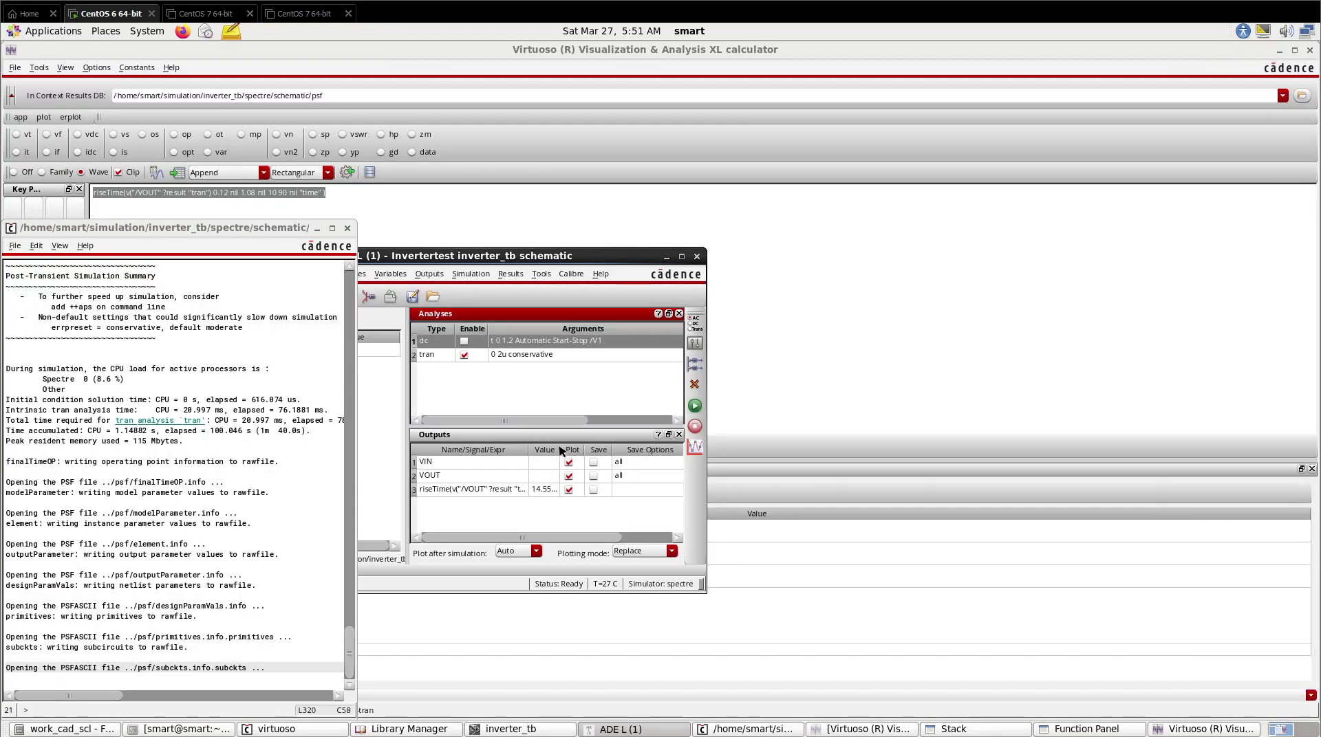
pyautogui.rightClick(304, 199)
pyautogui.click(340, 256)
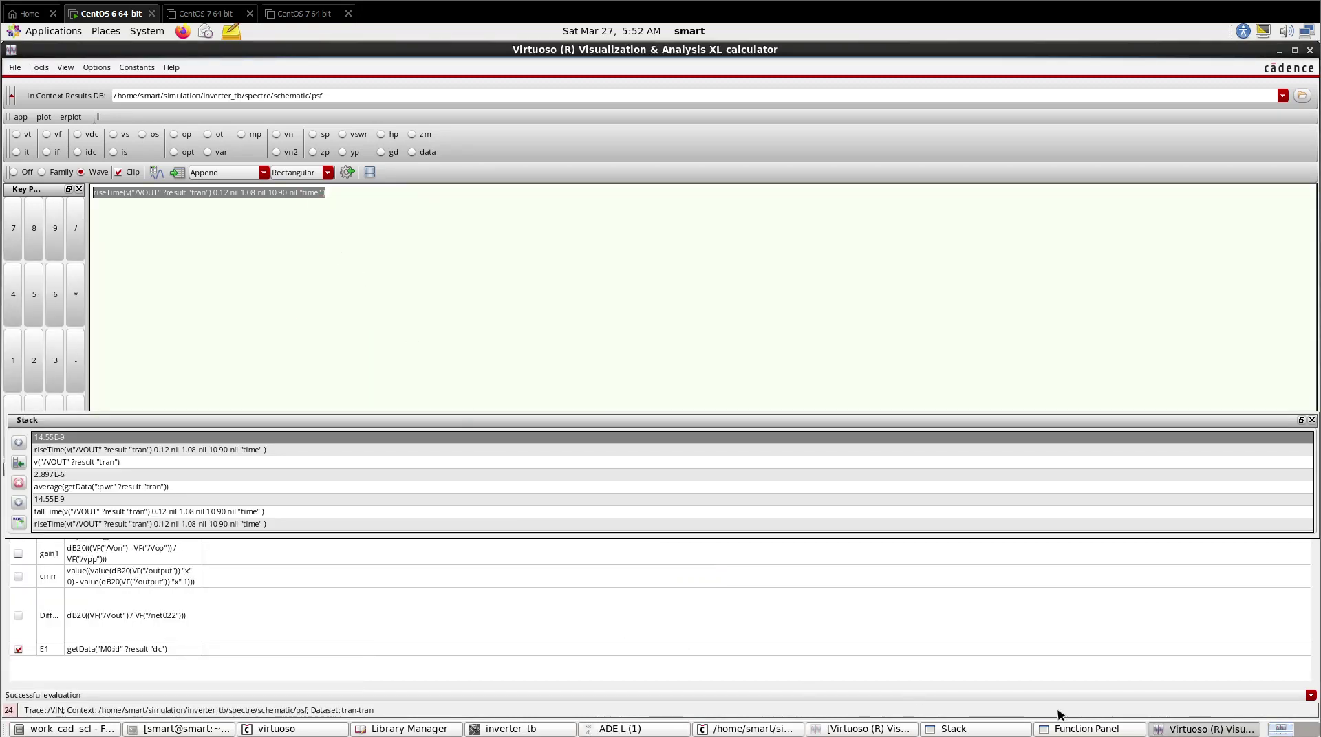
# Step: Create an output named risetime using the pasted riseTime expression
pyautogui.click(1170, 729)
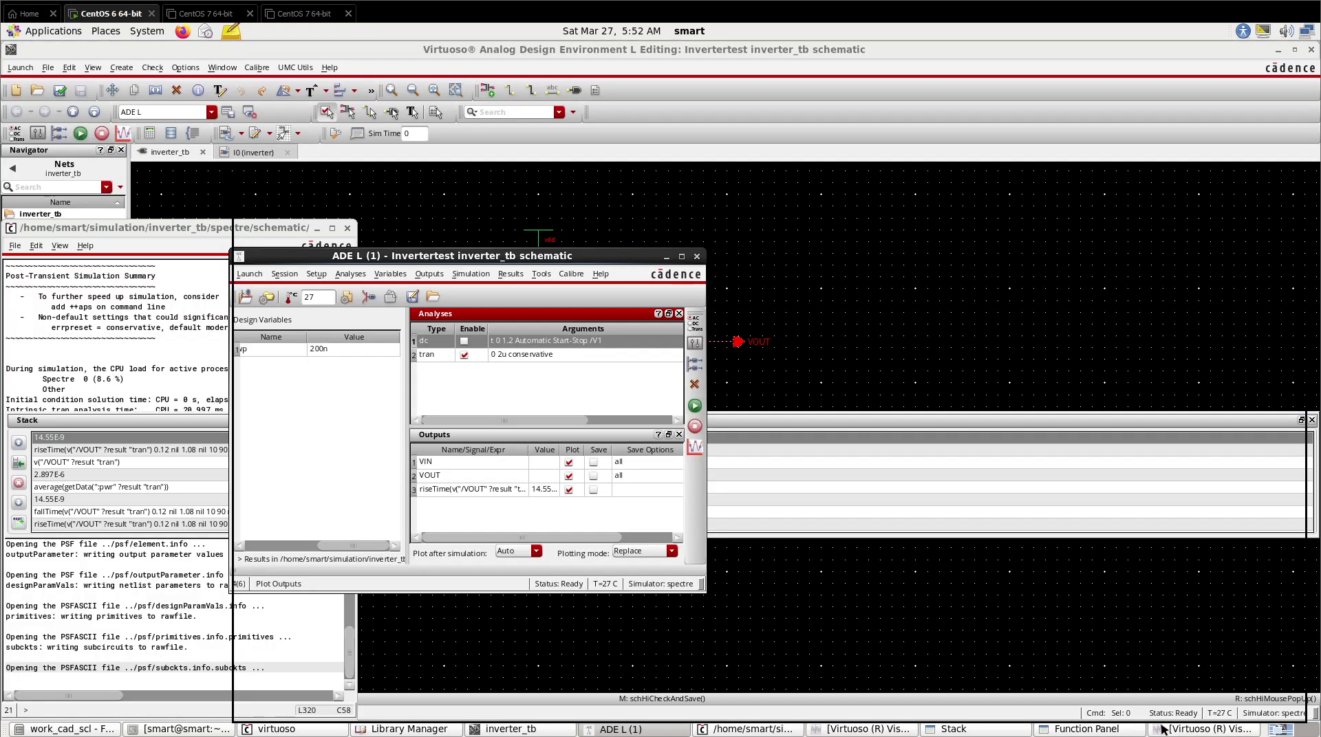
pyautogui.rightClick(518, 519)
pyautogui.click(528, 518)
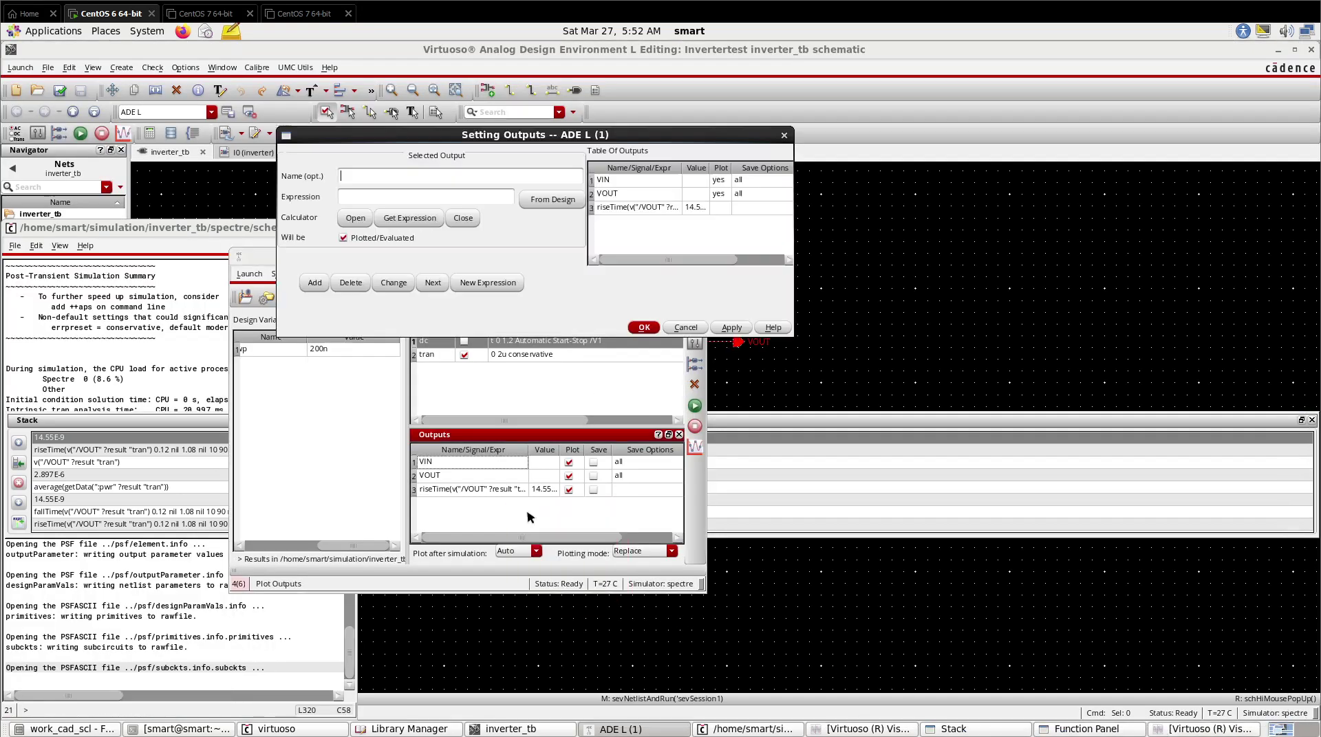
pyautogui.click(404, 196)
pyautogui.middleClick(404, 196)
pyautogui.click(318, 283)
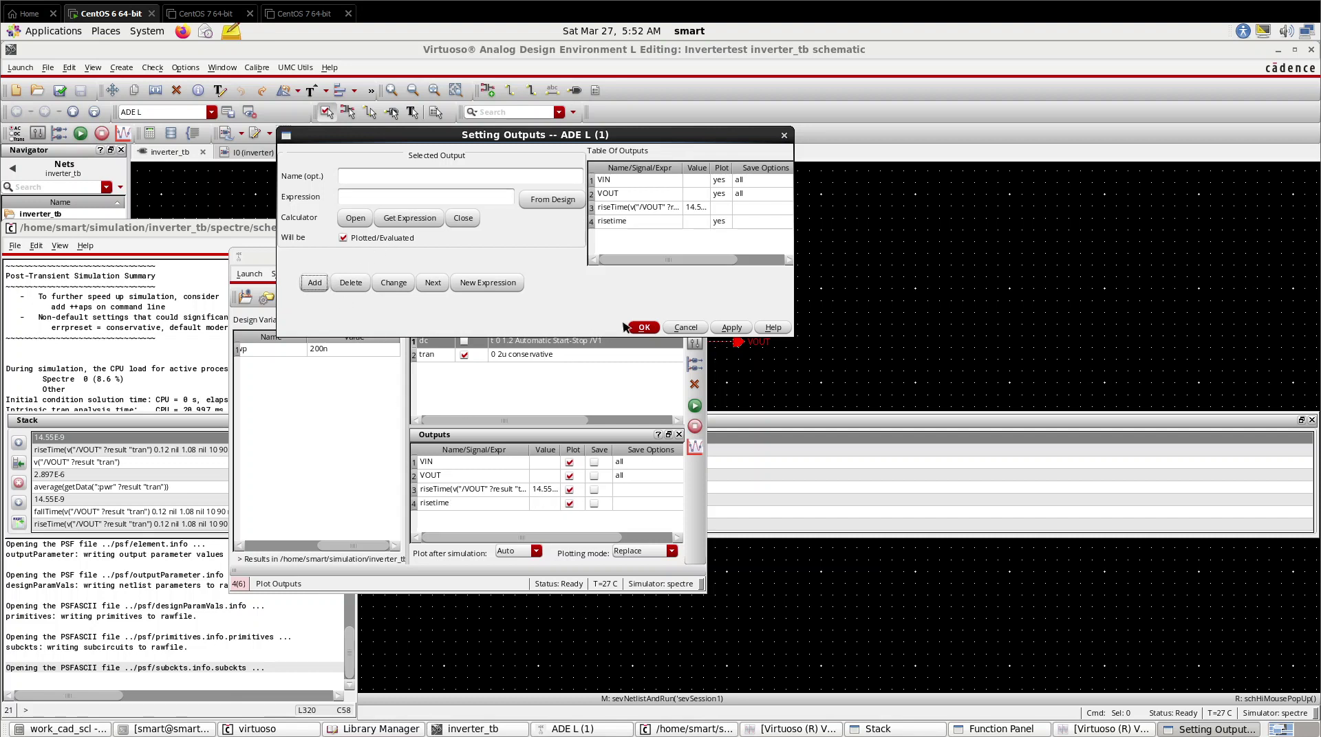
pyautogui.click(644, 328)
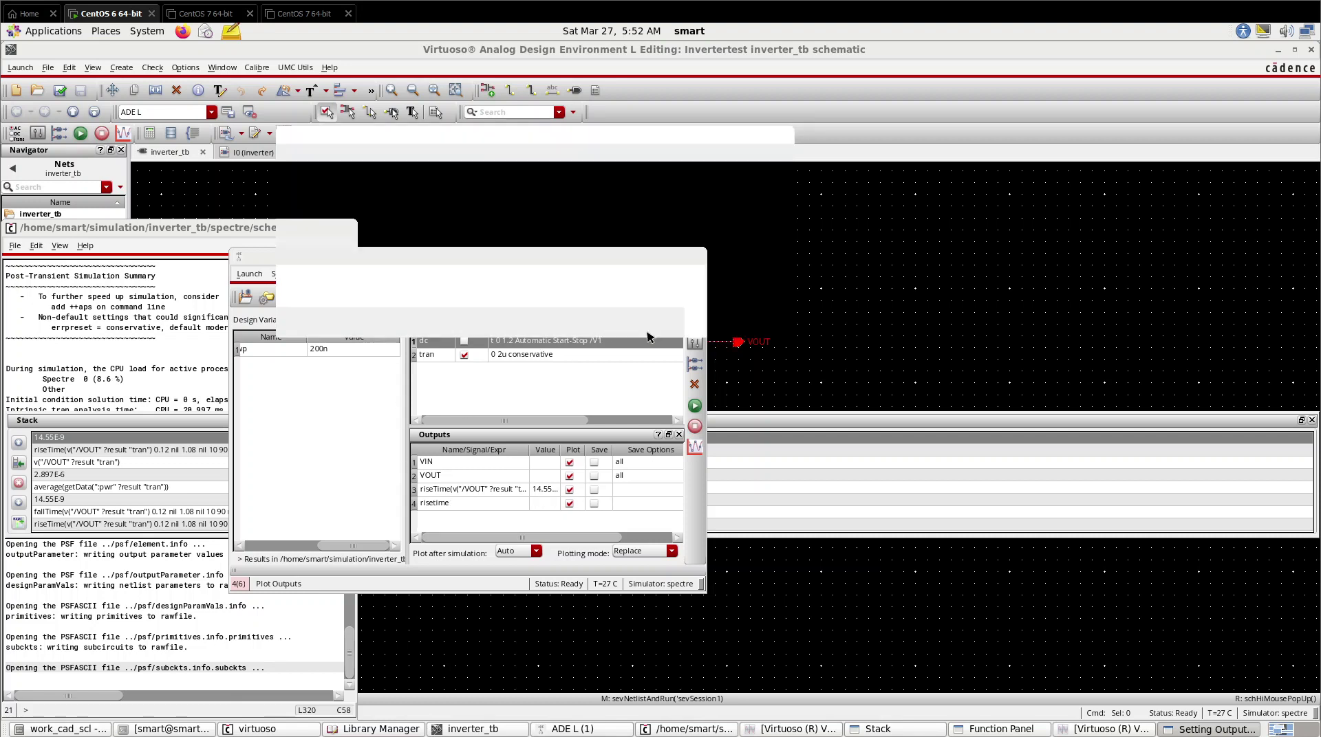
# Step: Delete the old unnamed riseTime output, rerun the simulation, and close the waveform window
pyautogui.click(478, 494)
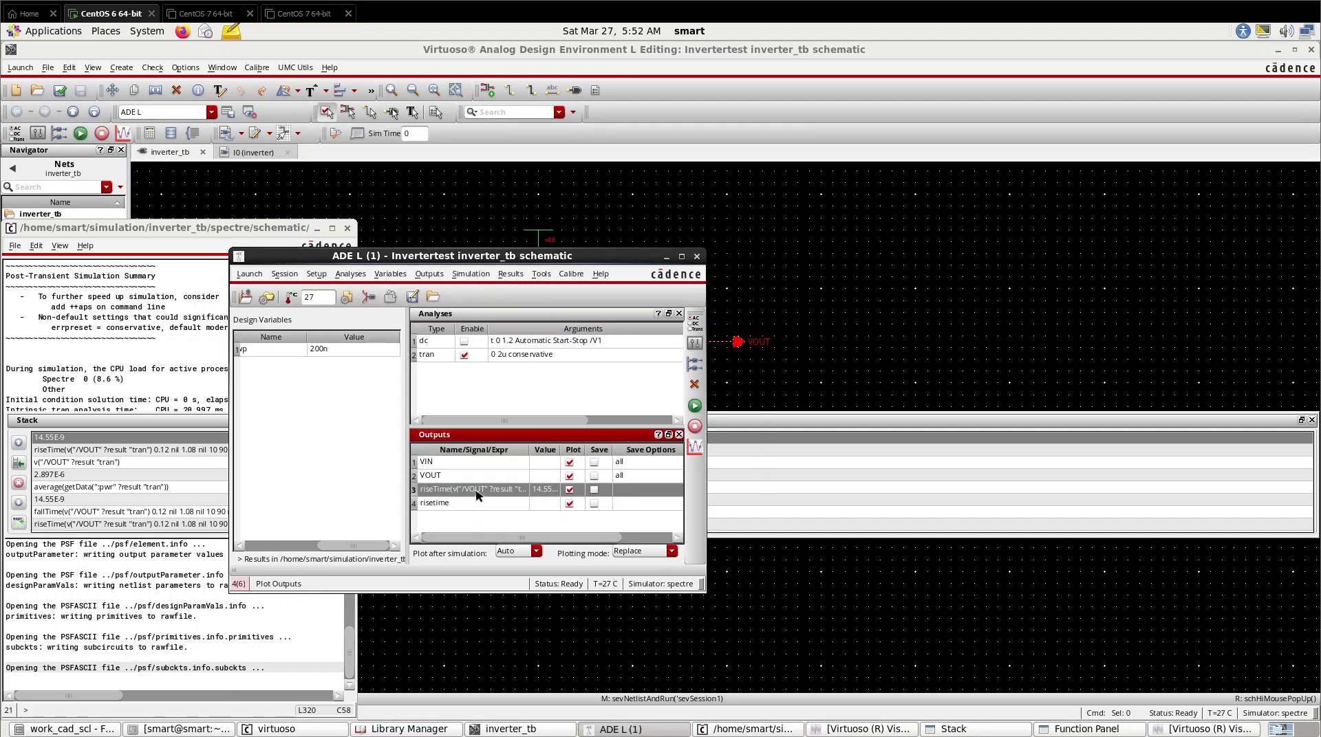
pyautogui.click(694, 384)
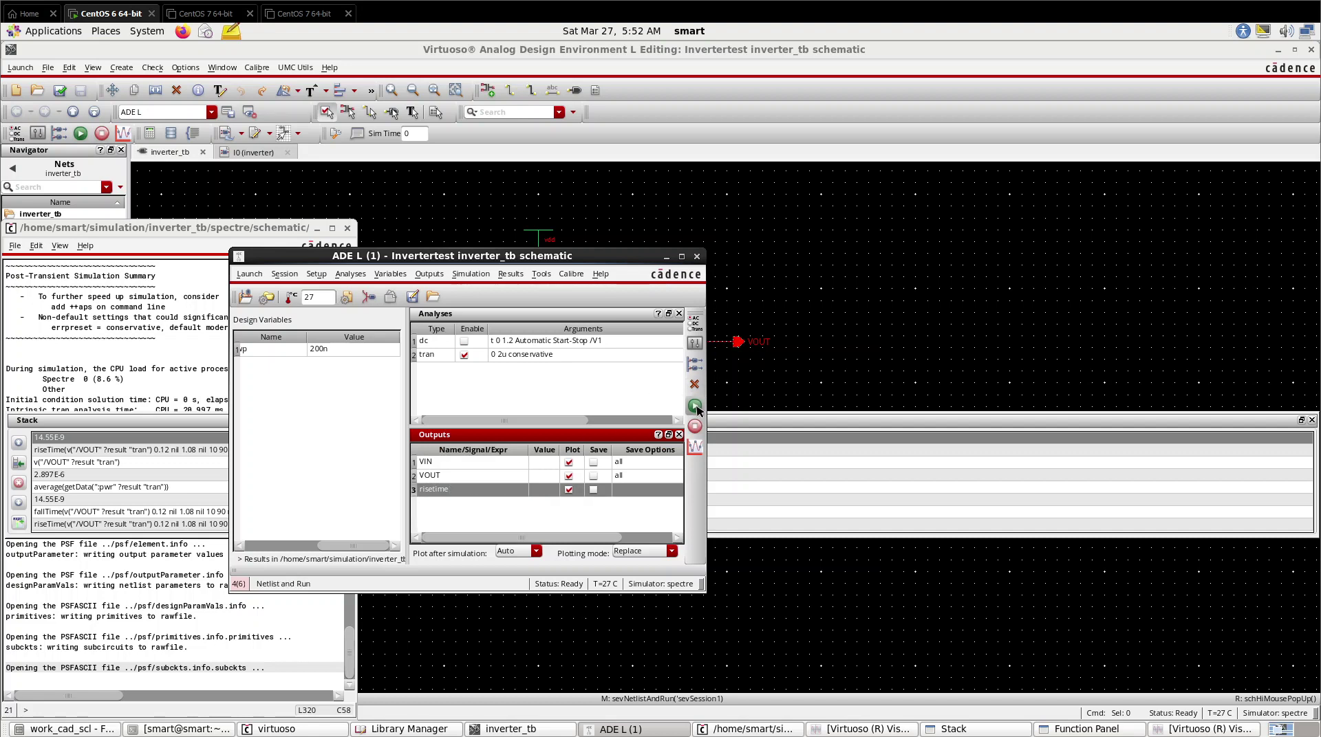
pyautogui.click(695, 407)
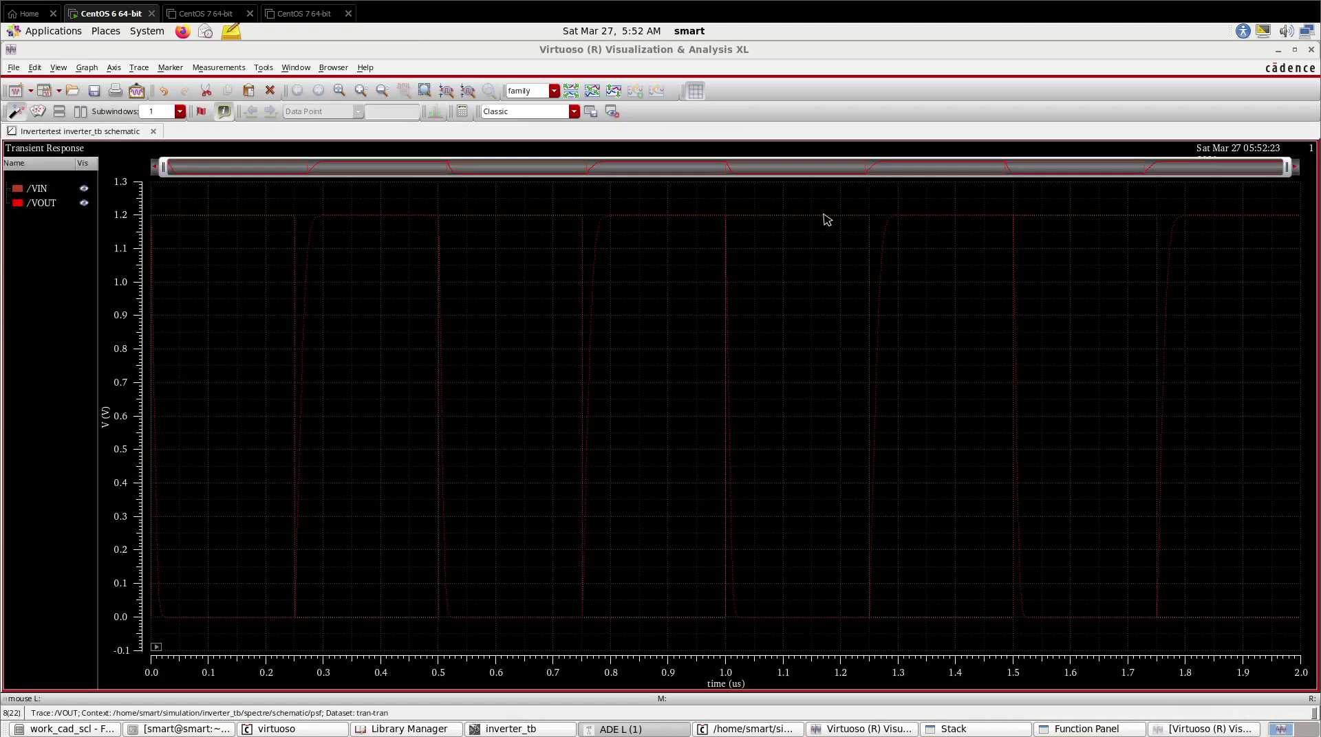
pyautogui.click(1310, 50)
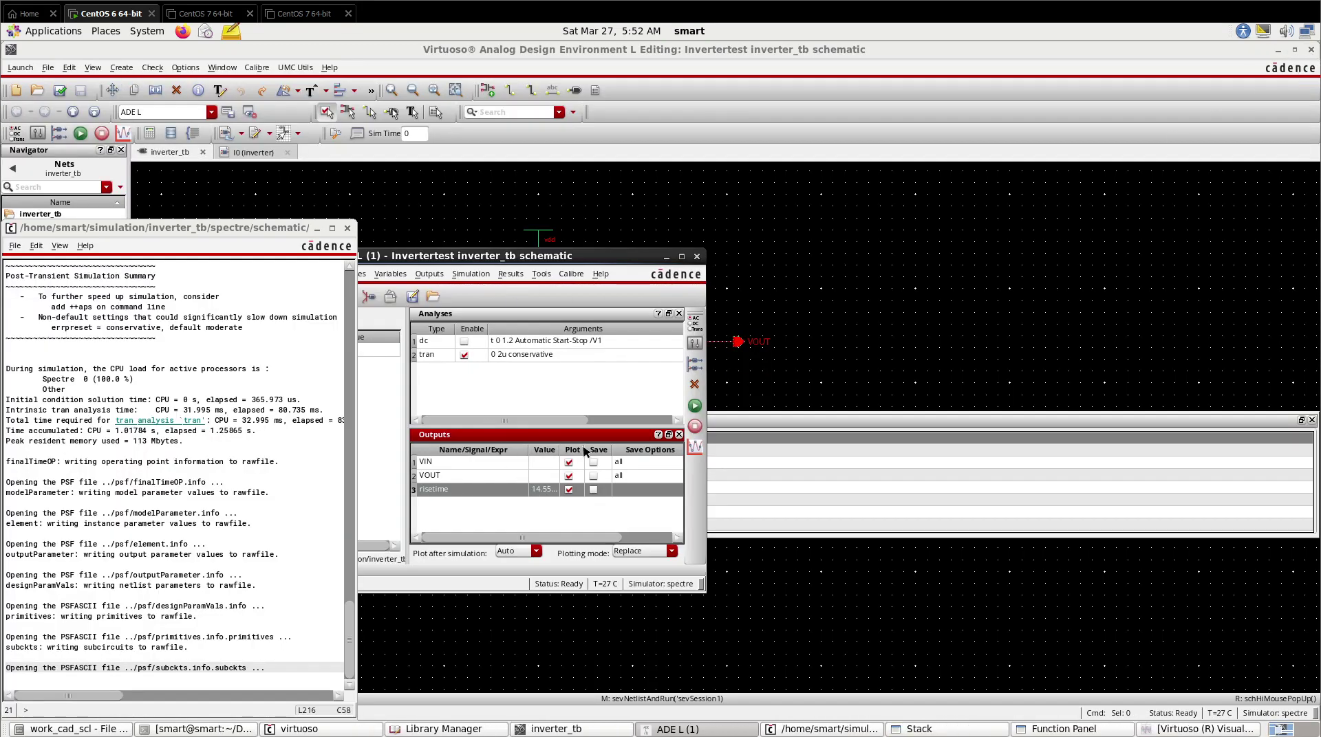
# Step: Maximize ADE L, widen the Analyses and Outputs panes, and open the Results Browser
pyautogui.doubleClick(554, 259)
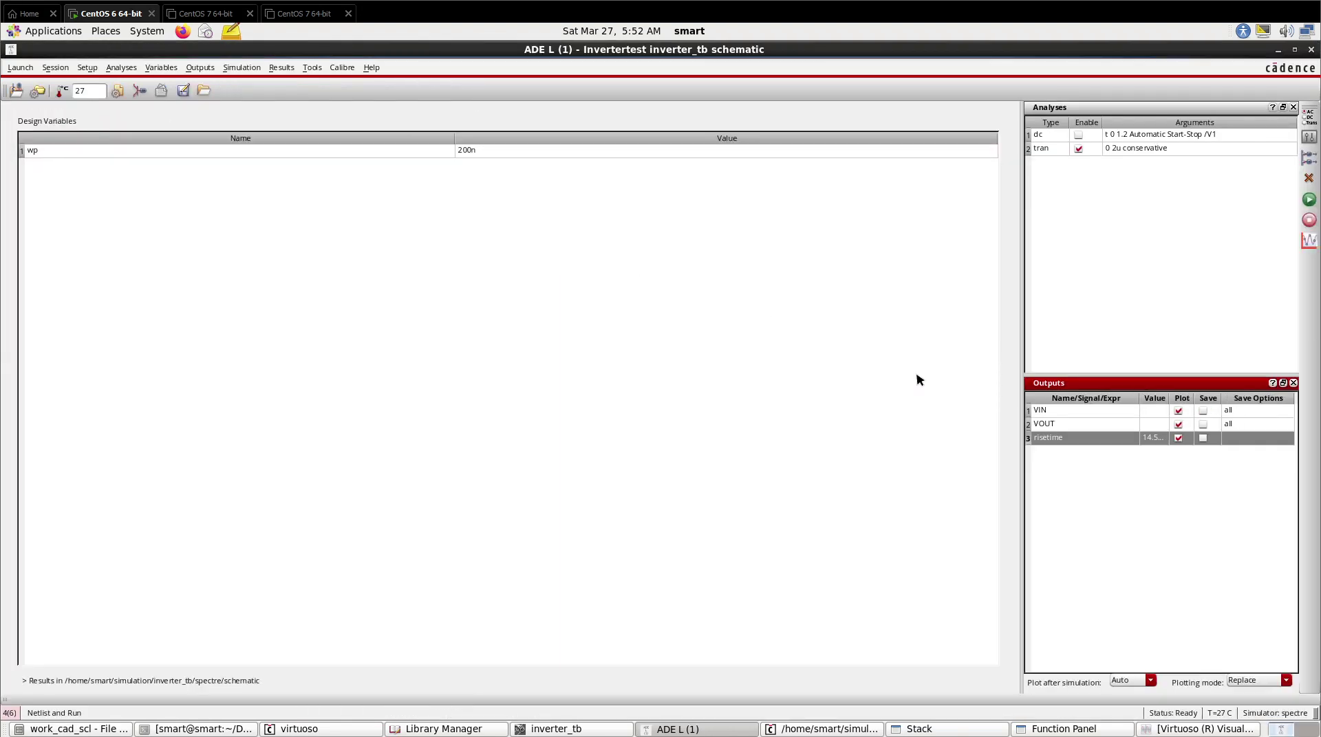
pyautogui.moveTo(1022, 309); pyautogui.dragTo(837, 305)
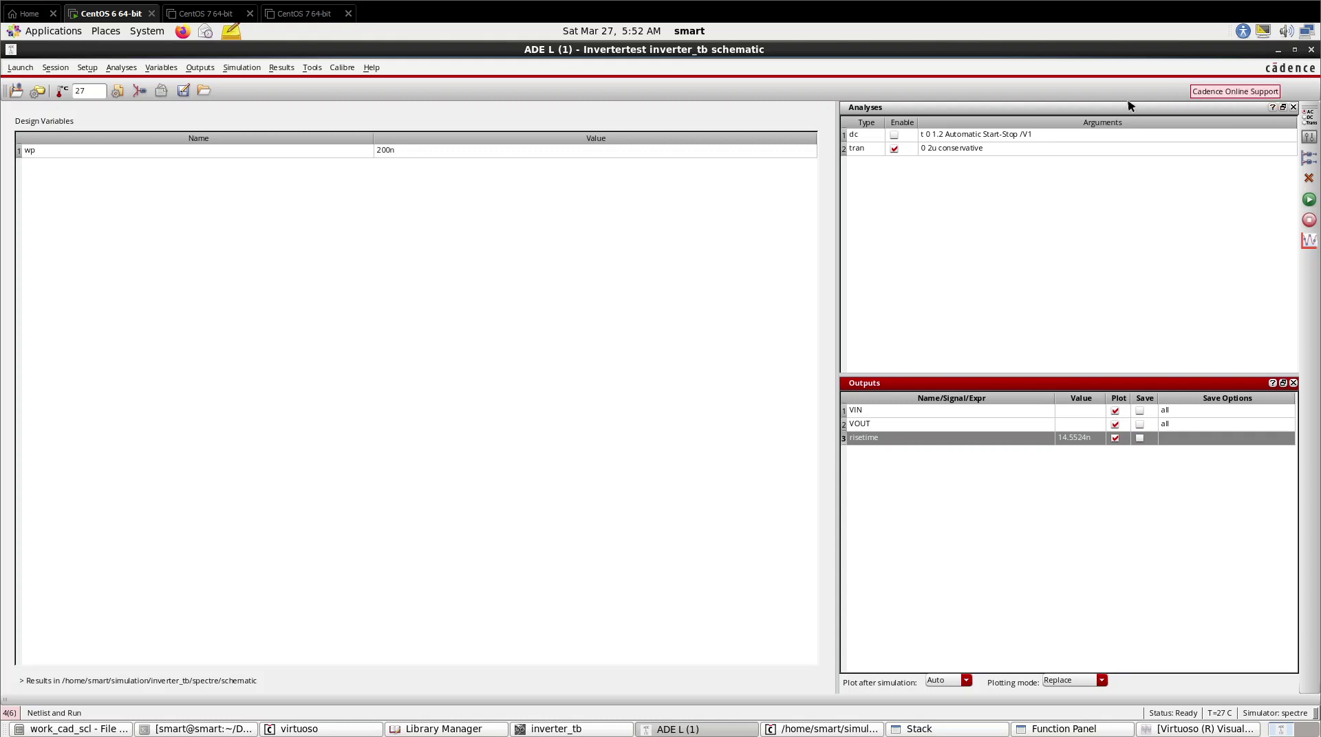
pyautogui.click(309, 68)
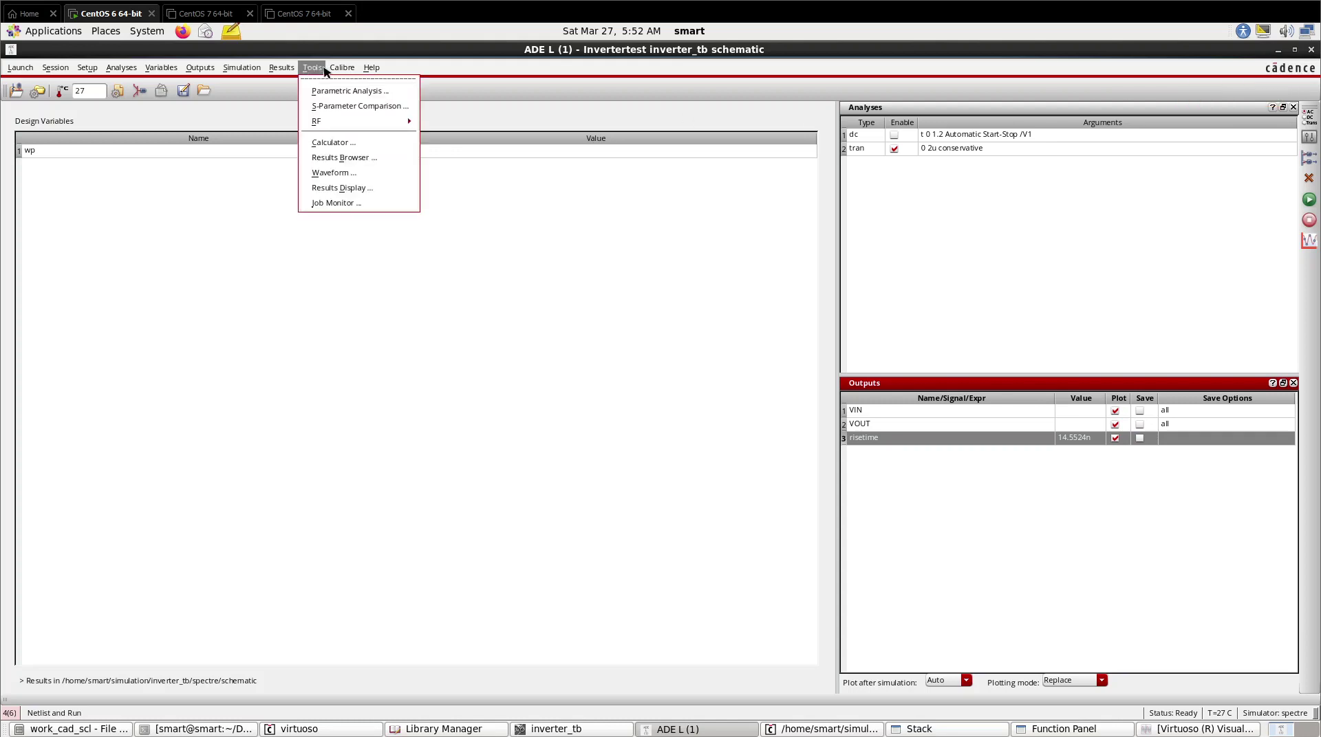
pyautogui.click(331, 160)
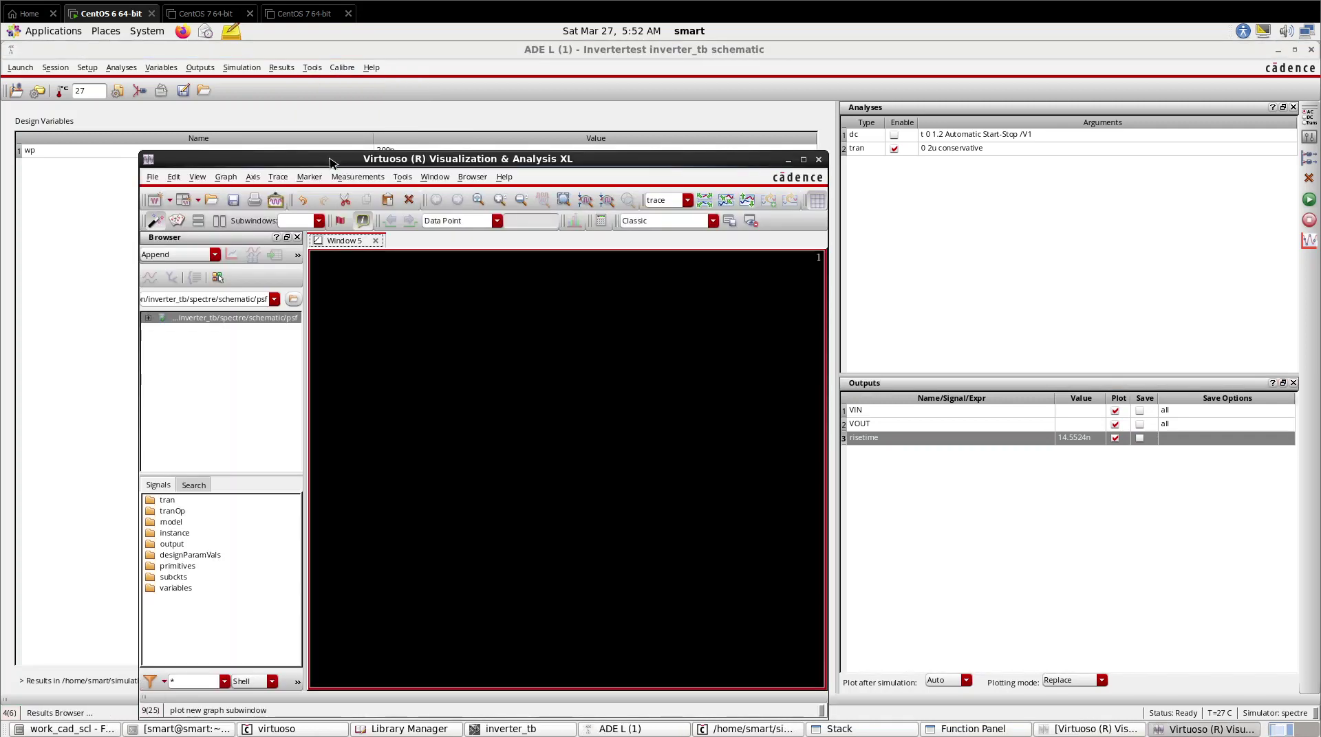
# Step: Expand psf > tran, send :pwr to the calculator, and plot it
pyautogui.click(148, 318)
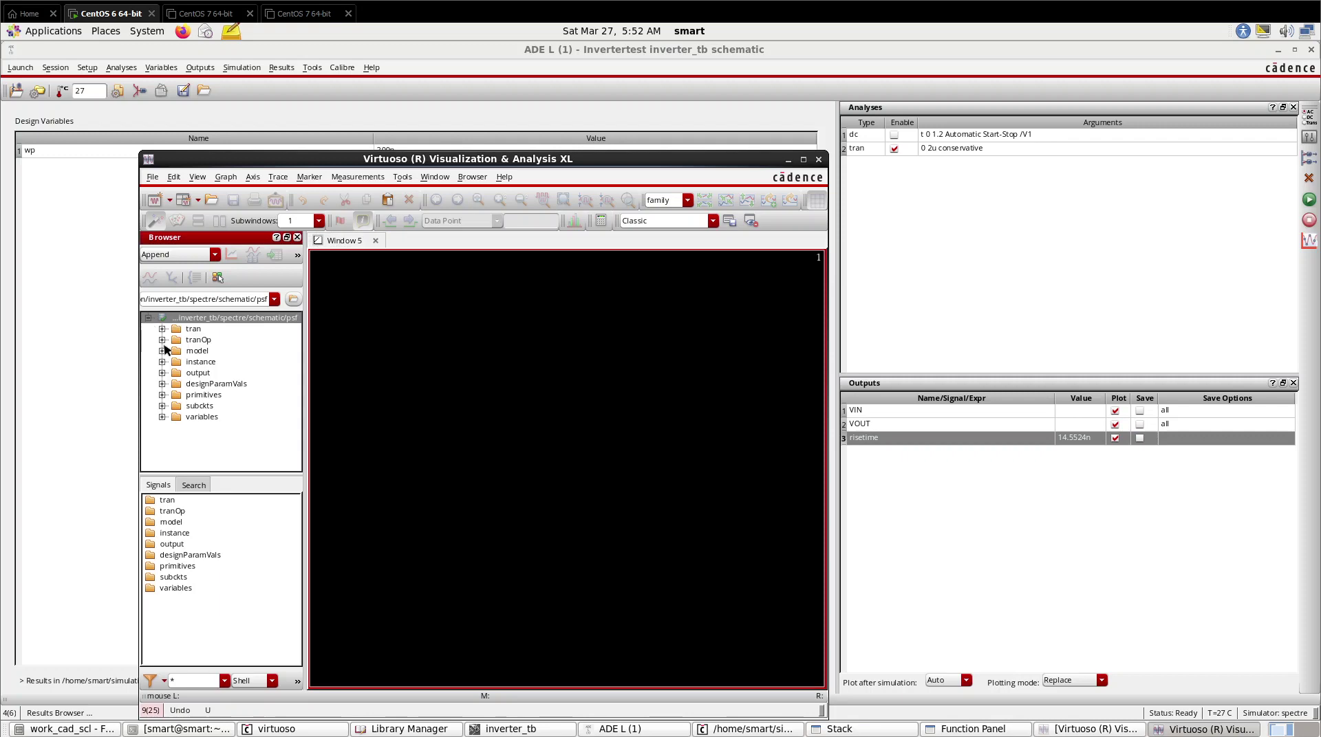
pyautogui.click(190, 330)
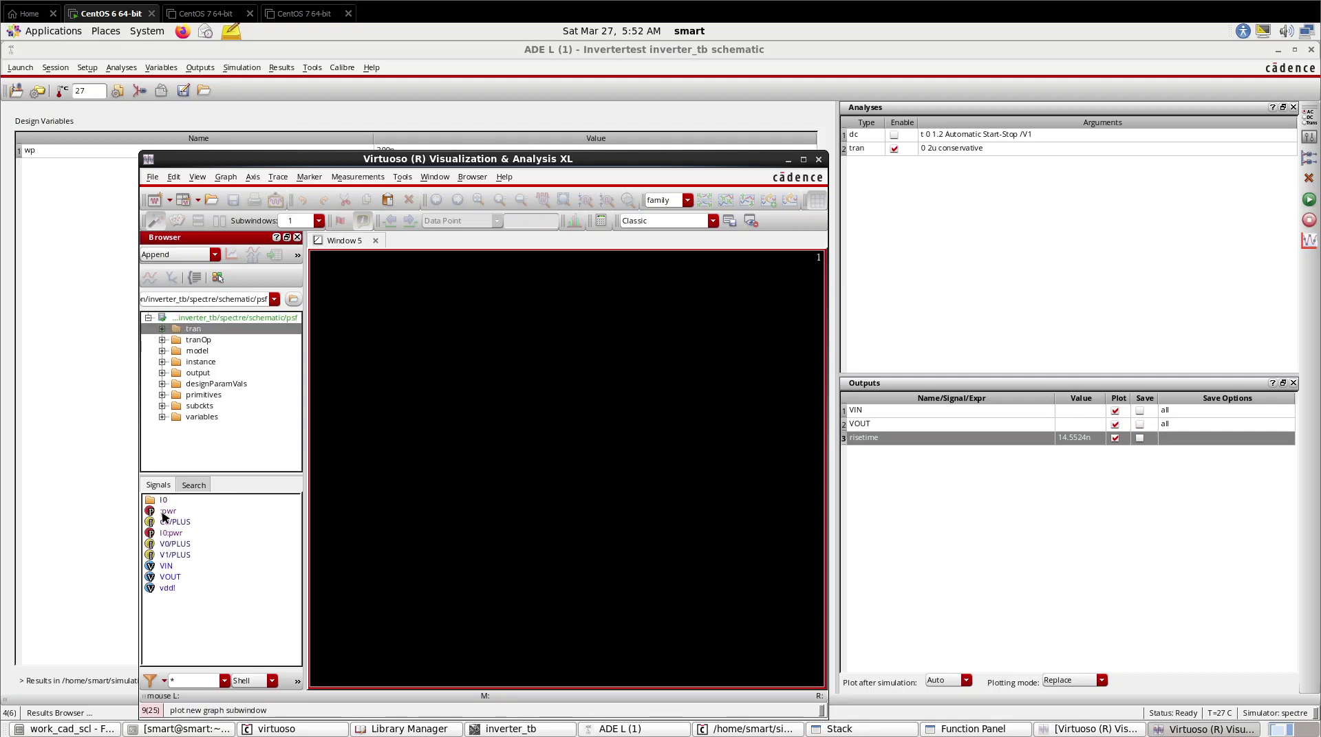
pyautogui.doubleClick(166, 512)
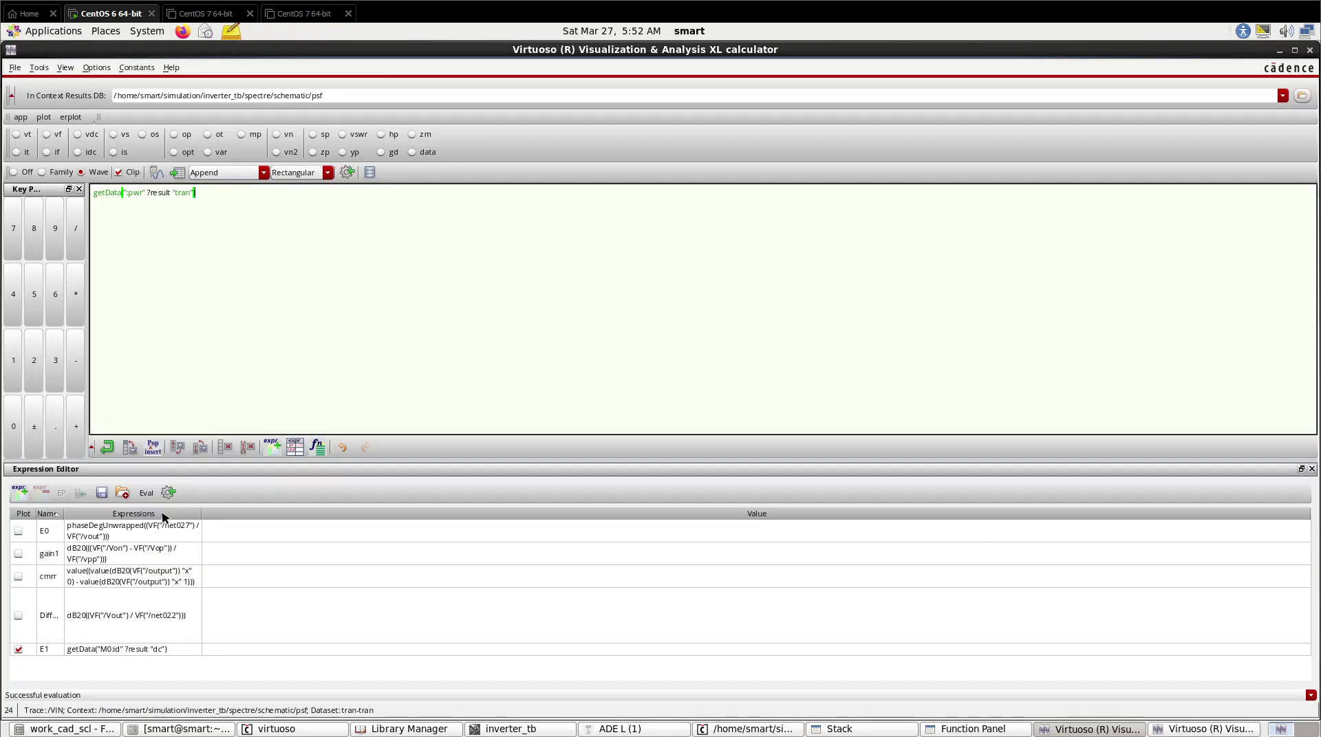
pyautogui.click(157, 172)
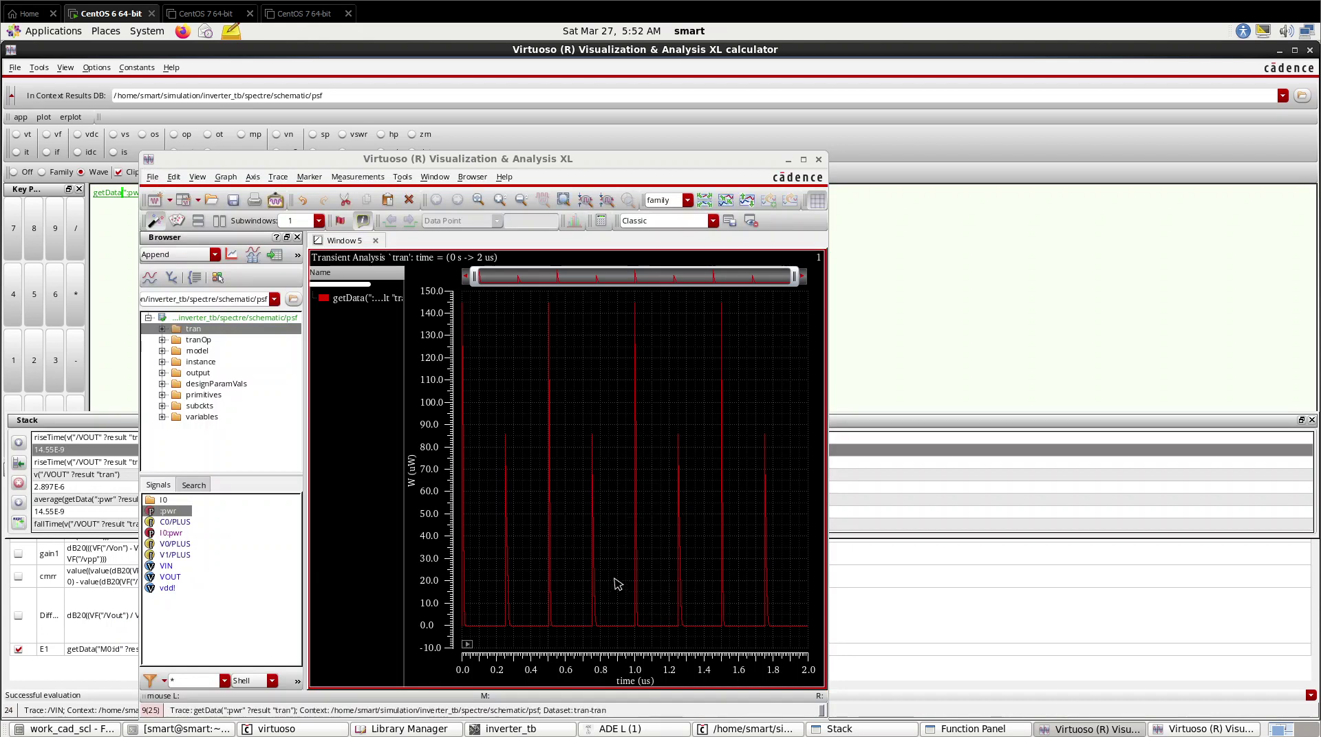
# Step: Wrap getData(":pwr" ?result "tran") in average and evaluate it, giving 2.897E-6
pyautogui.rightClick(634, 575)
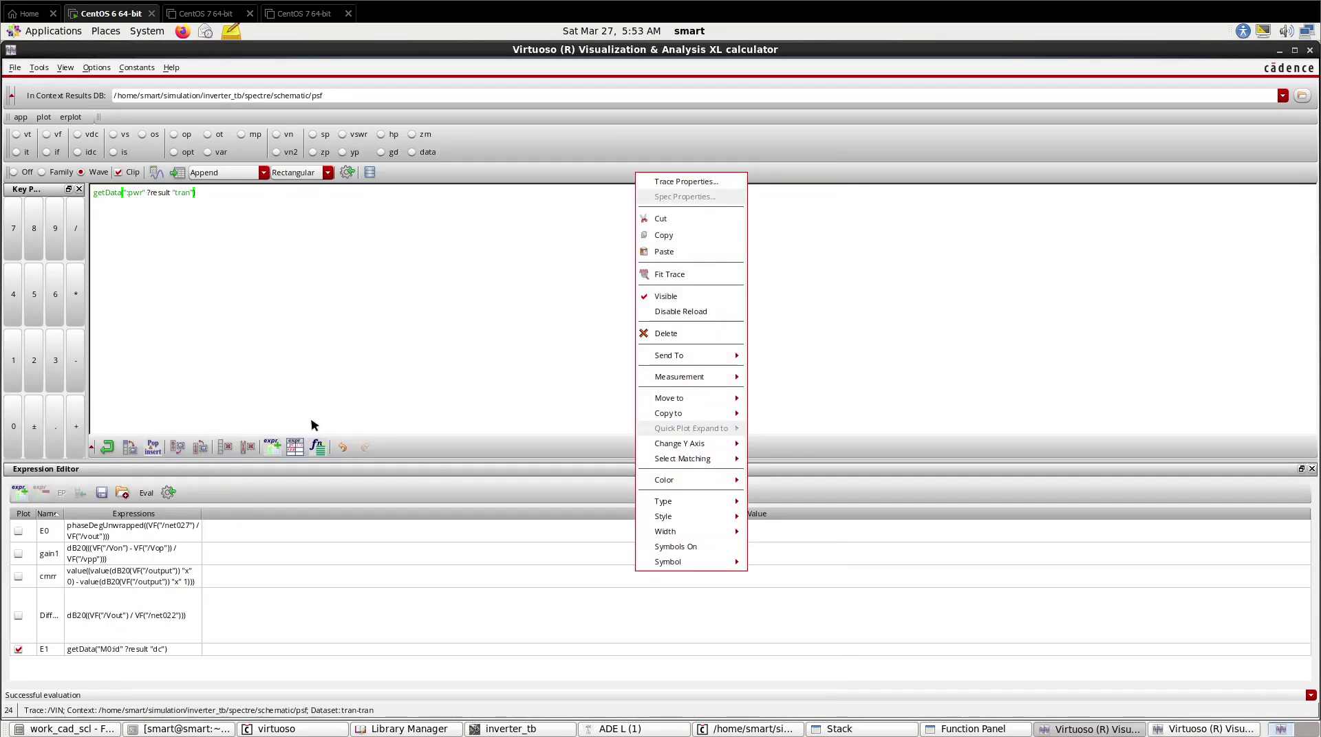
pyautogui.click(318, 451)
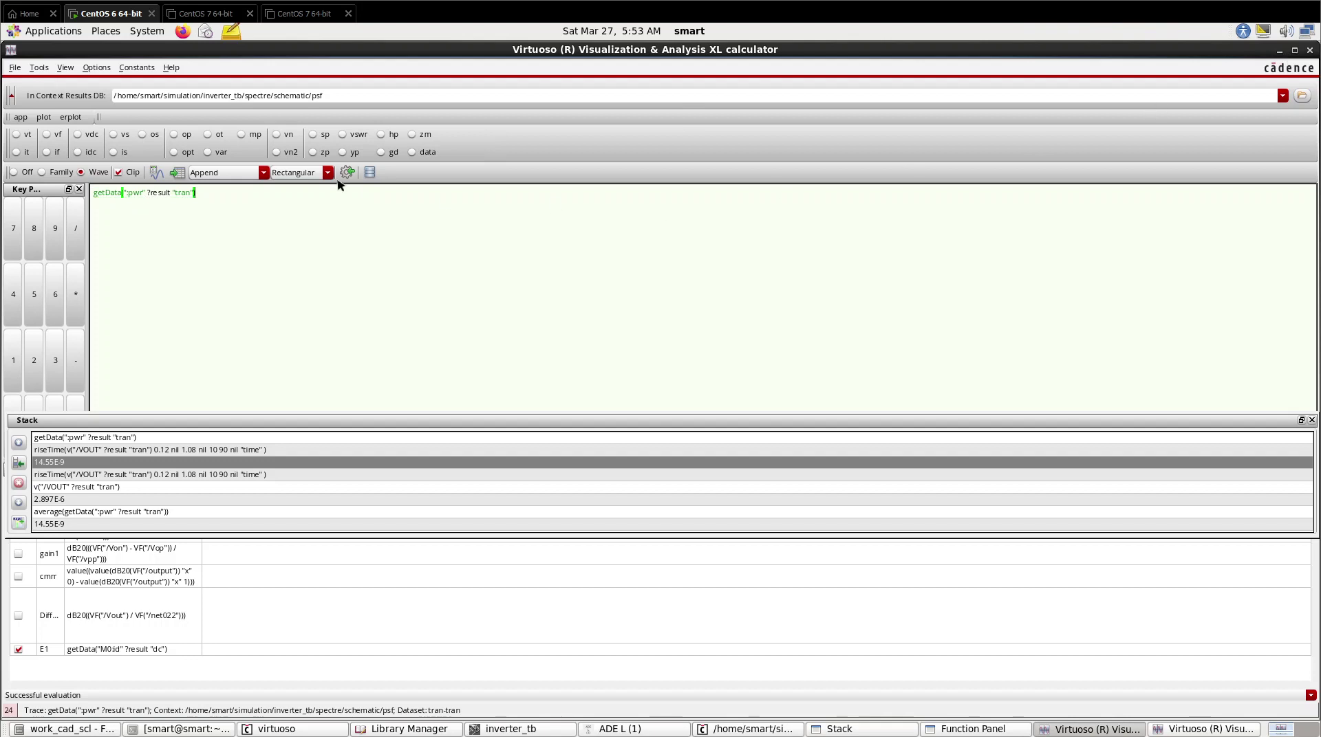
pyautogui.moveTo(294, 424); pyautogui.dragTo(462, 311)
pyautogui.click(322, 447)
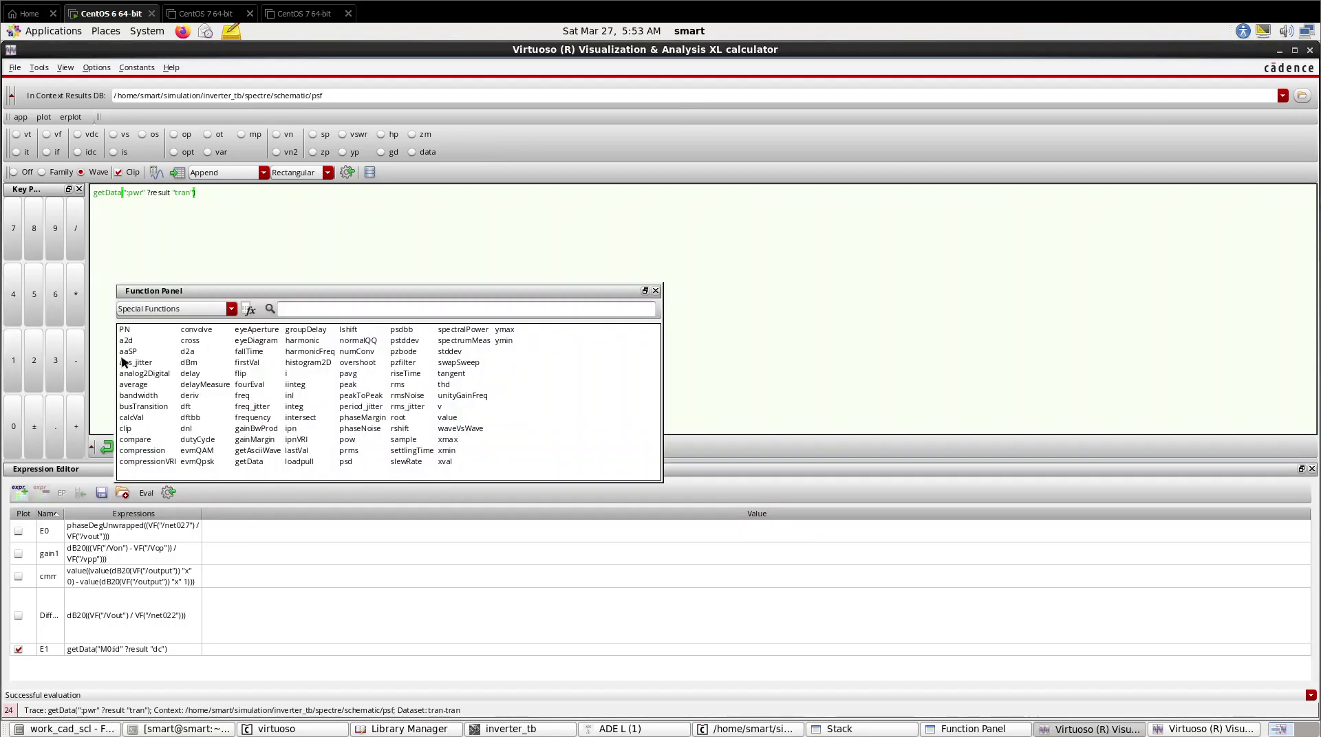
pyautogui.click(131, 385)
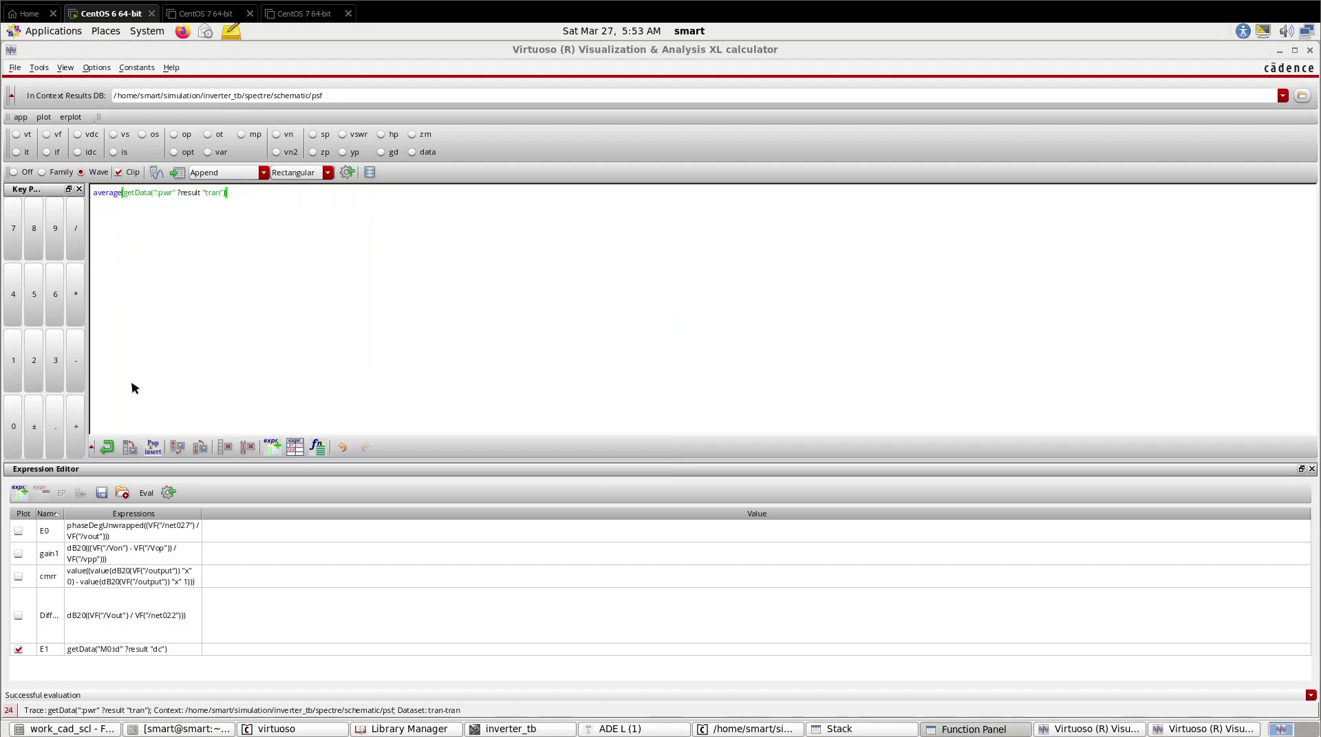
pyautogui.click(155, 173)
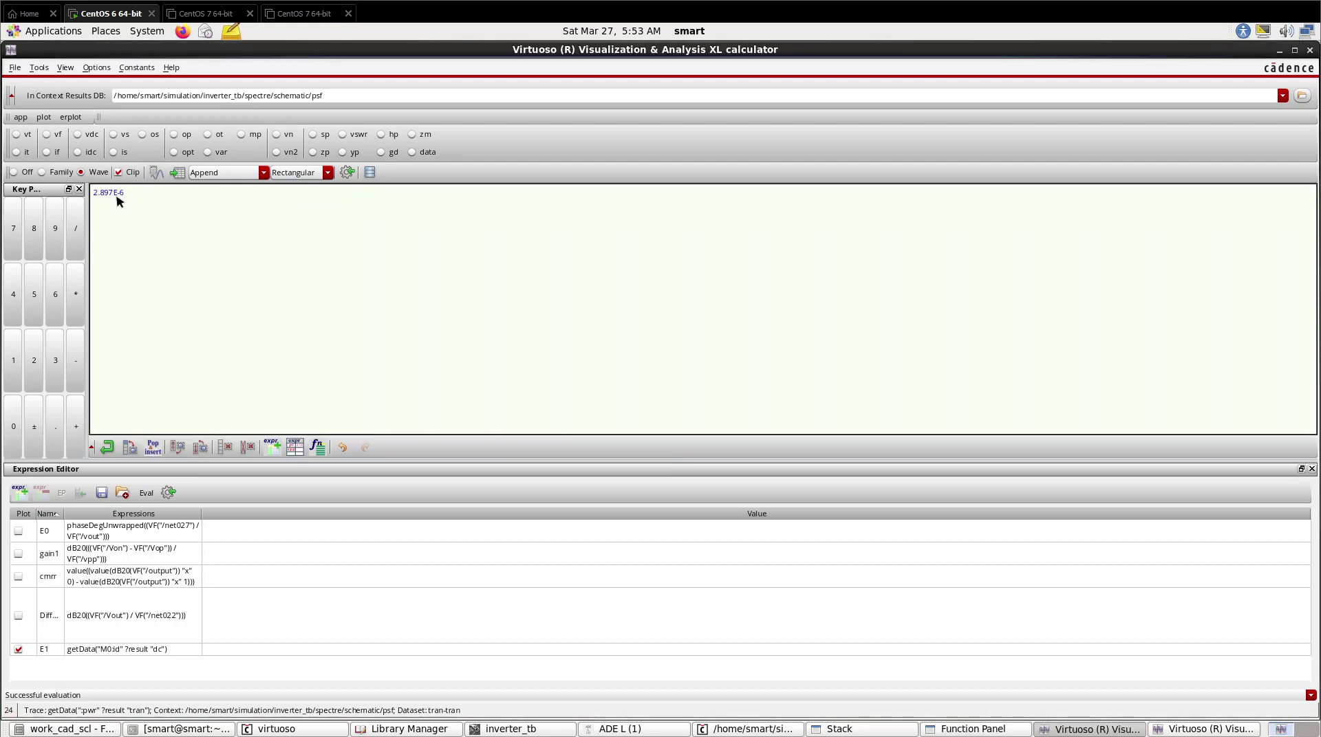
# Step: Close the calculator, waveform and ADE L windows, saving state spectre_state1 as a cellview
pyautogui.click(1310, 50)
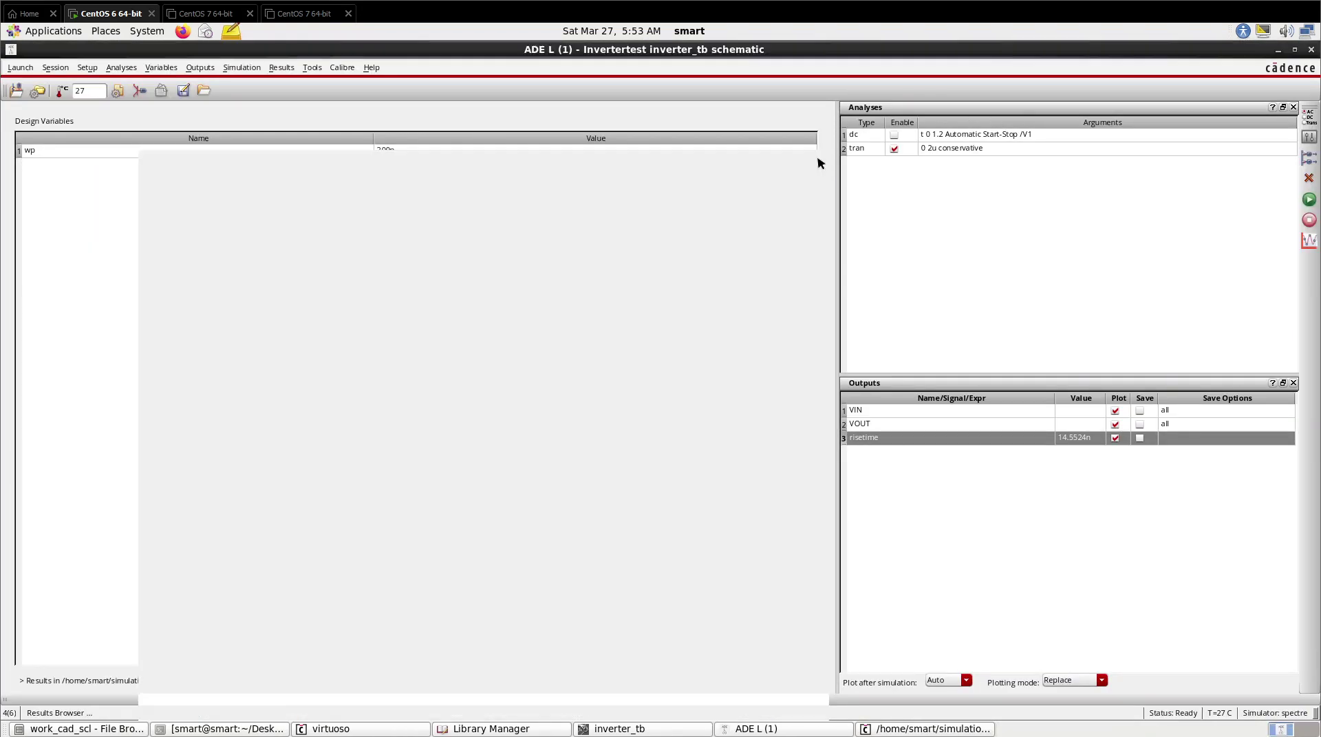
pyautogui.click(818, 159)
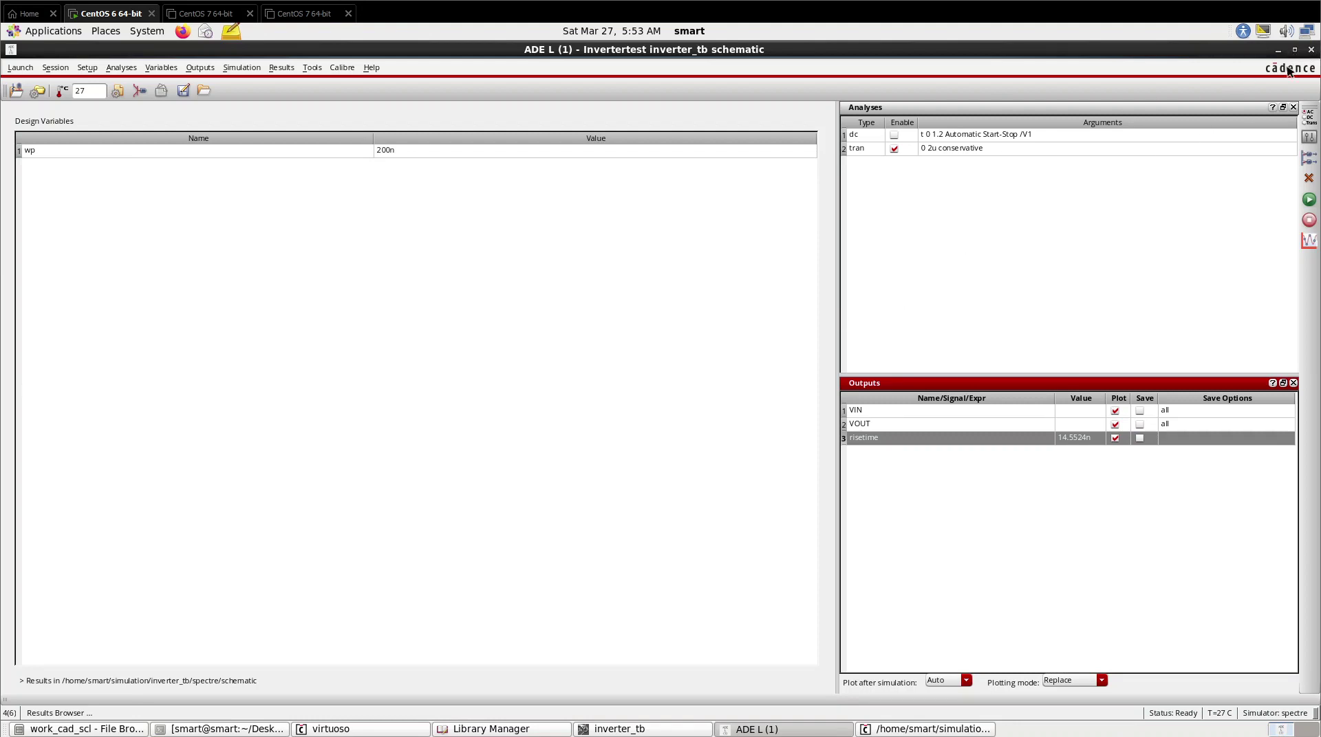
pyautogui.click(1309, 51)
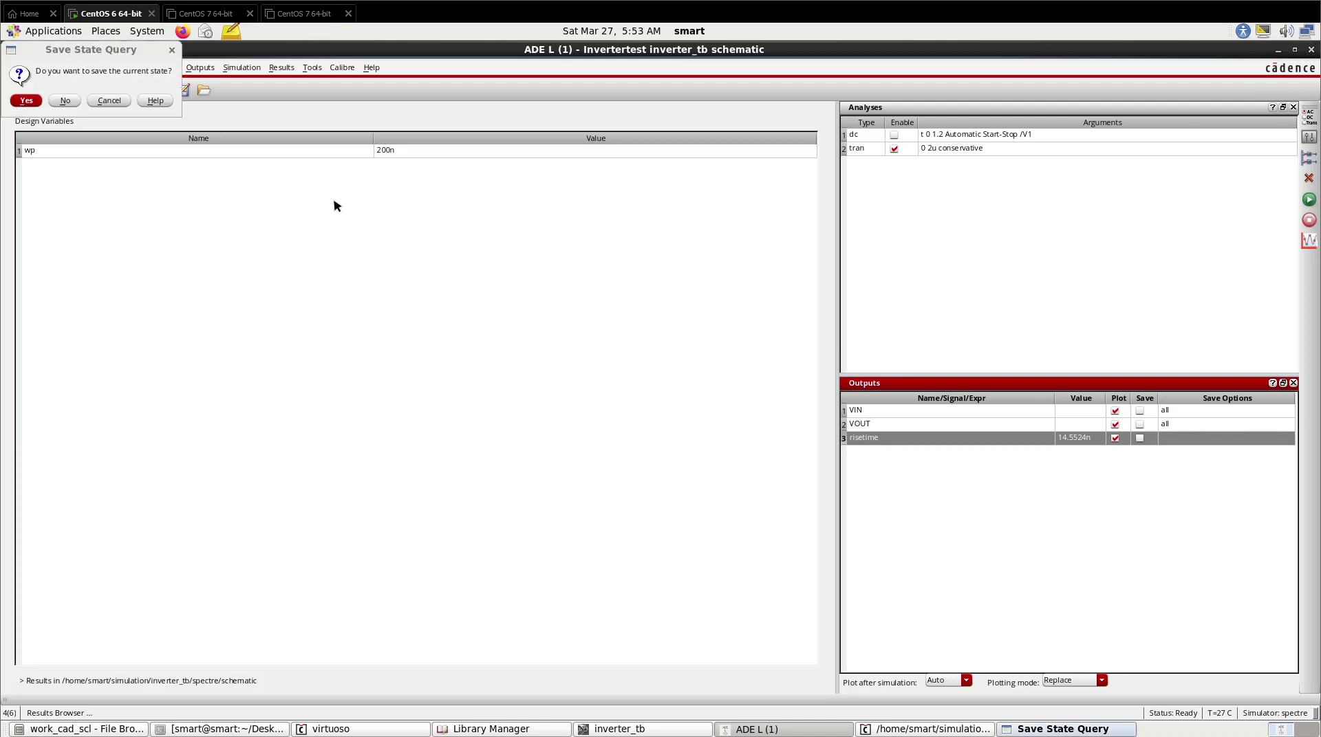
pyautogui.click(33, 101)
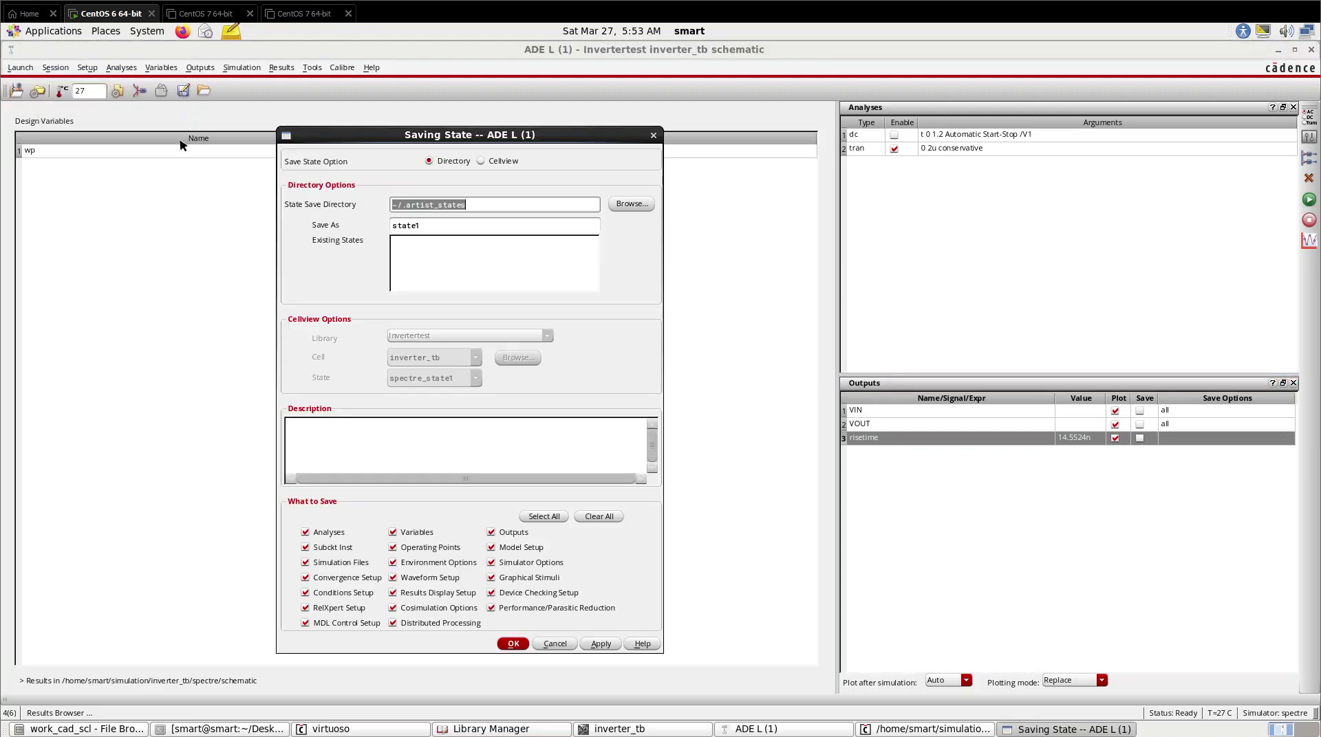
pyautogui.click(494, 163)
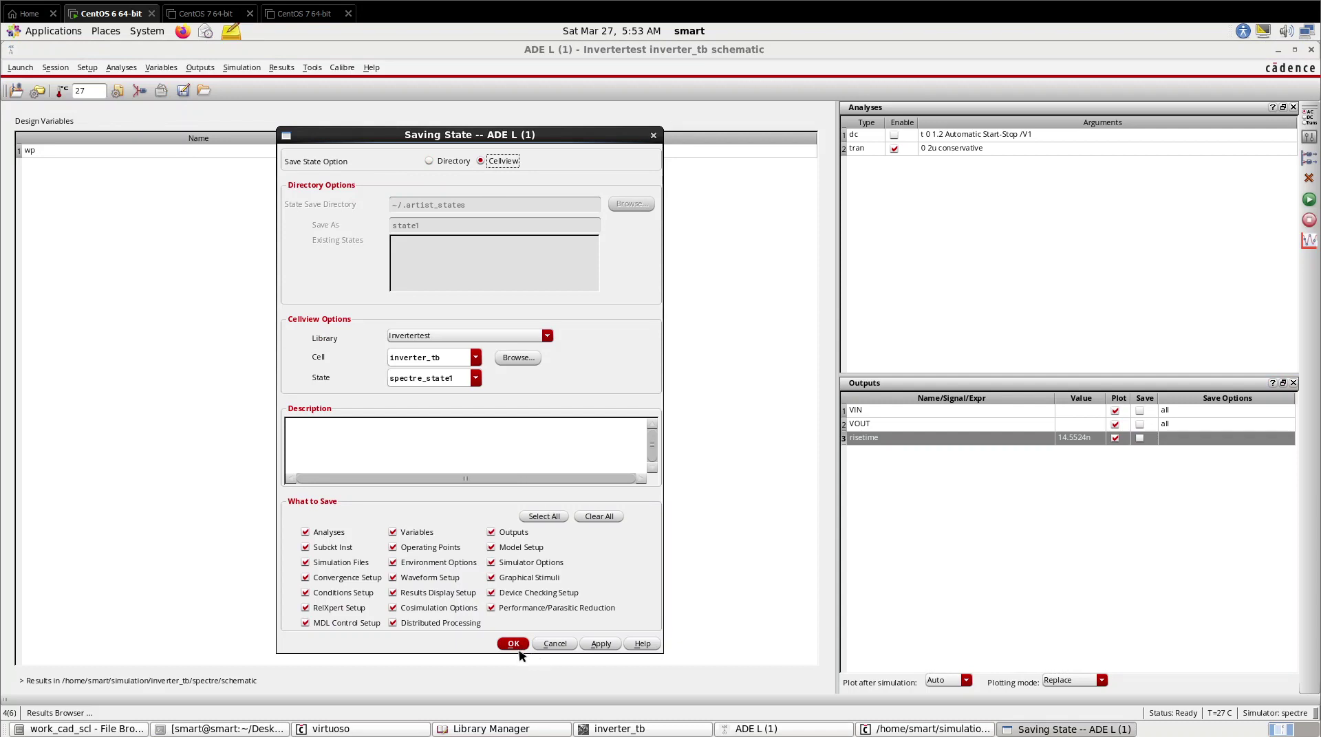